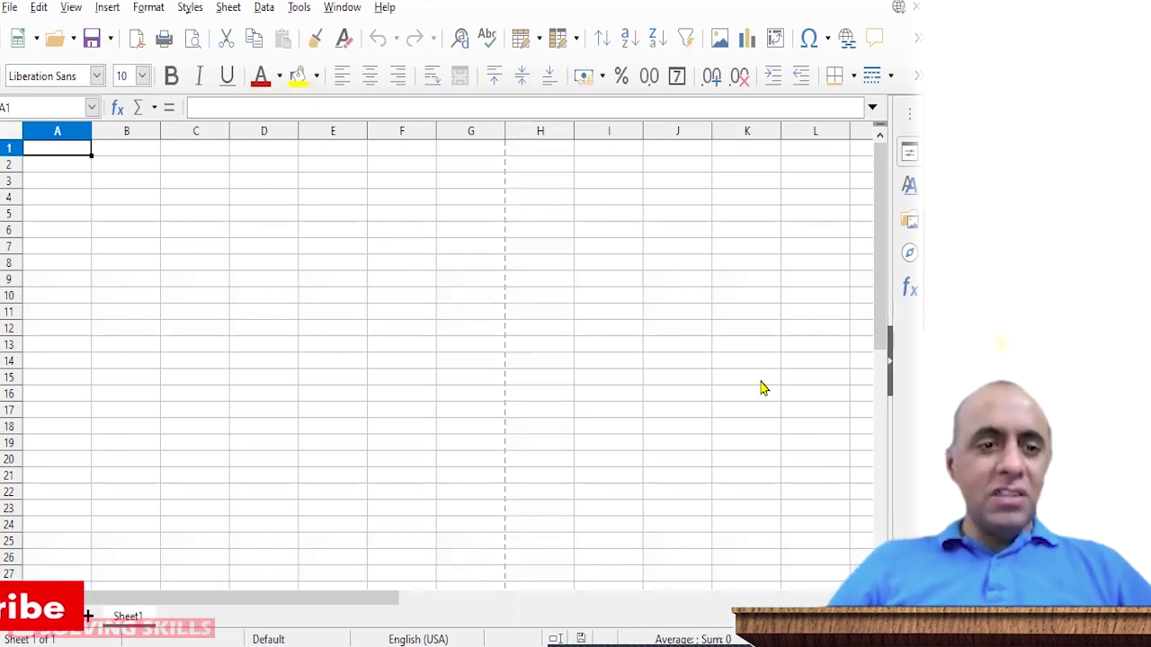
Step: Merge and center cells A1 through F1 to hold the table title
scroll(436, 359, up, 5)
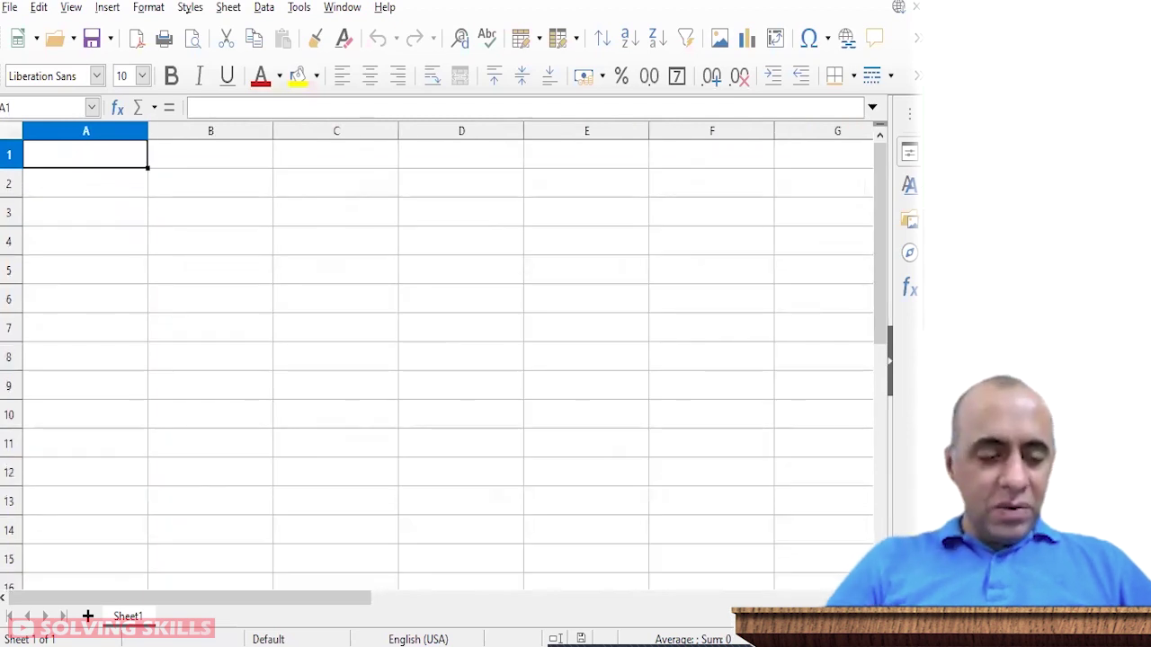
key(shift+Right)
key(shift+Right)
key(shift+Right)
key(shift+Right)
key(shift+Right)
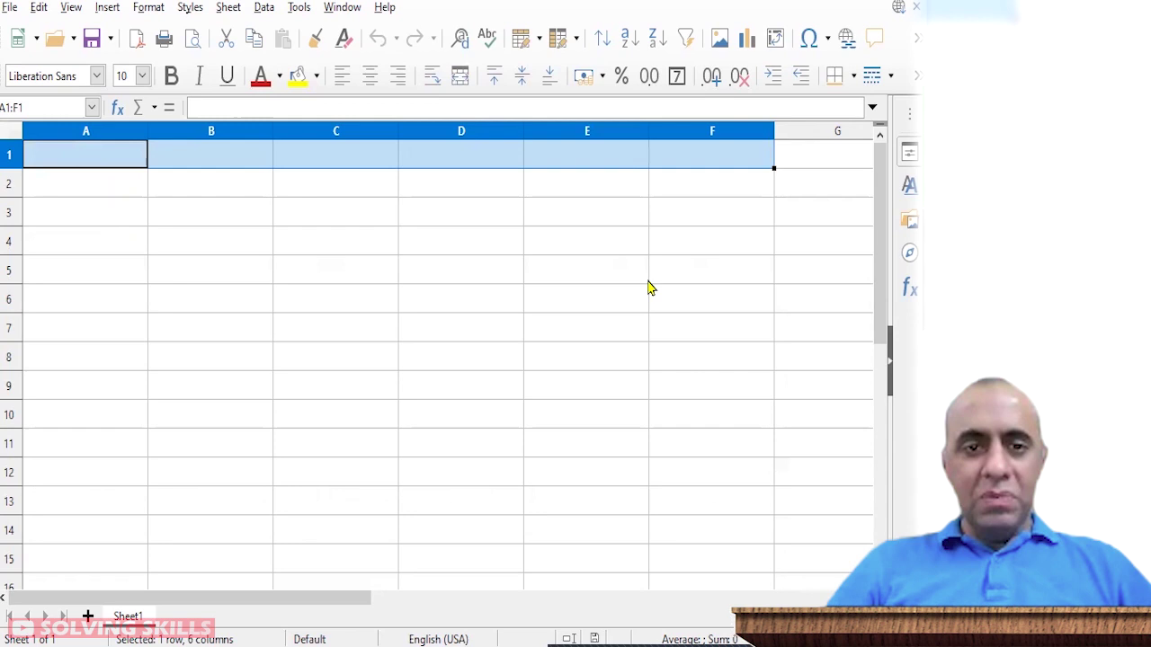
click(460, 79)
Step: Enter the title "Rain Fall in Lahore (mm)" in the merged cell A1
text(R)
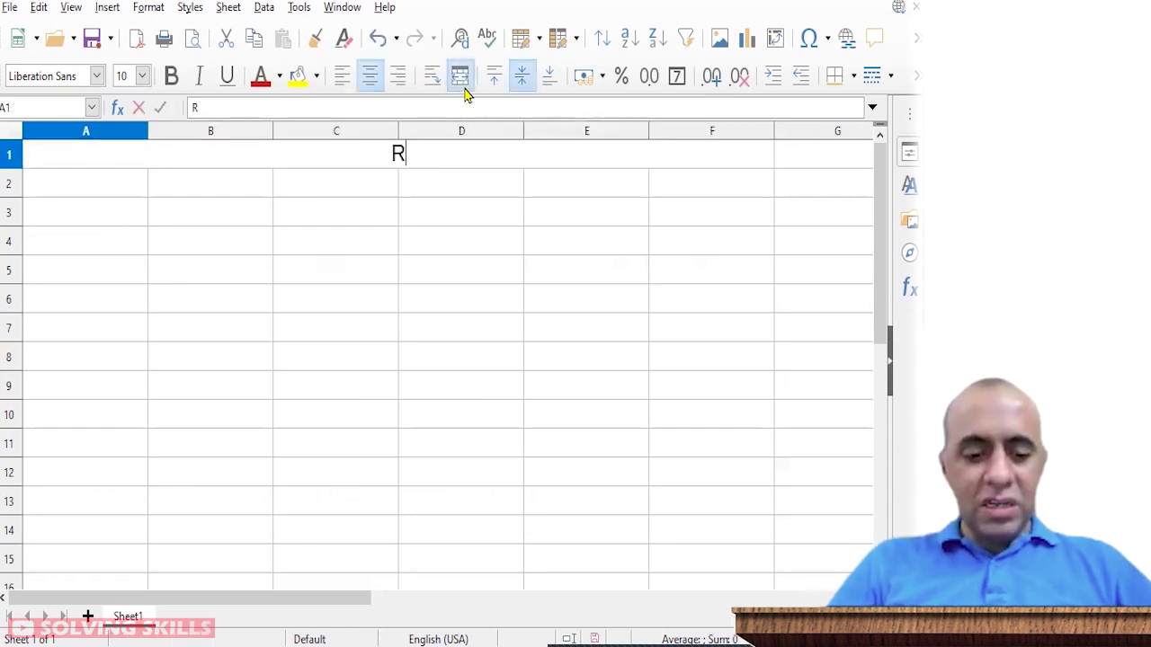
text(a)
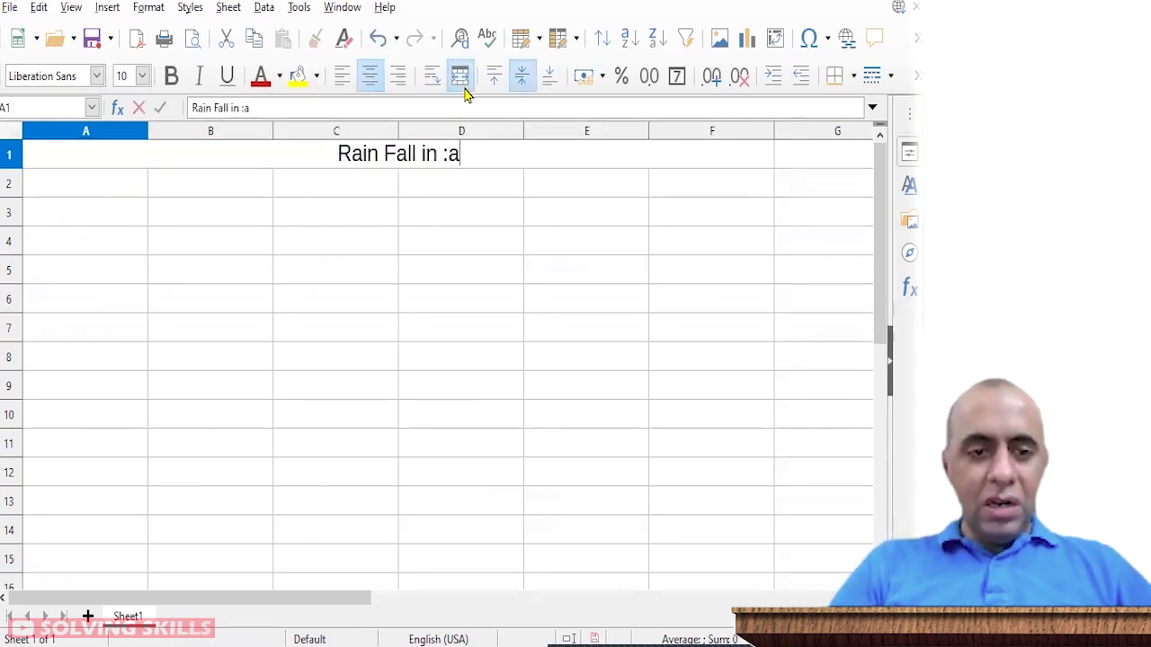
text(in Fall in Lahore (mm))
key(Return)
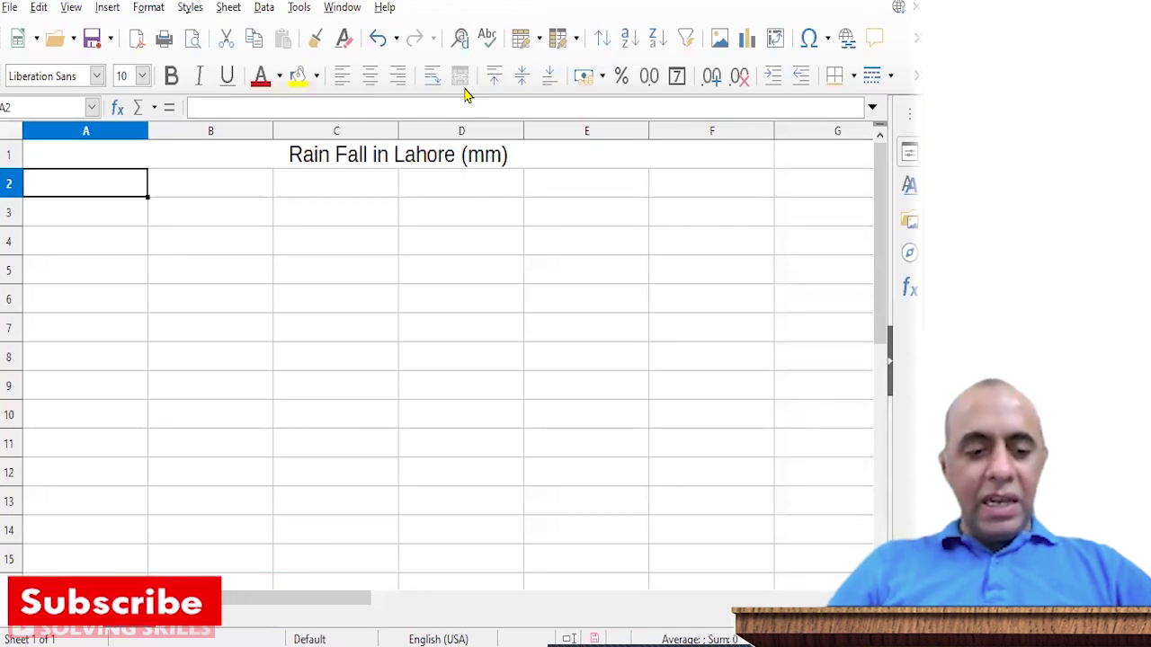
Step: Enter the area headings Gulberg, Model Town, DHA and Cantt in cells B2 through E2
click(229, 181)
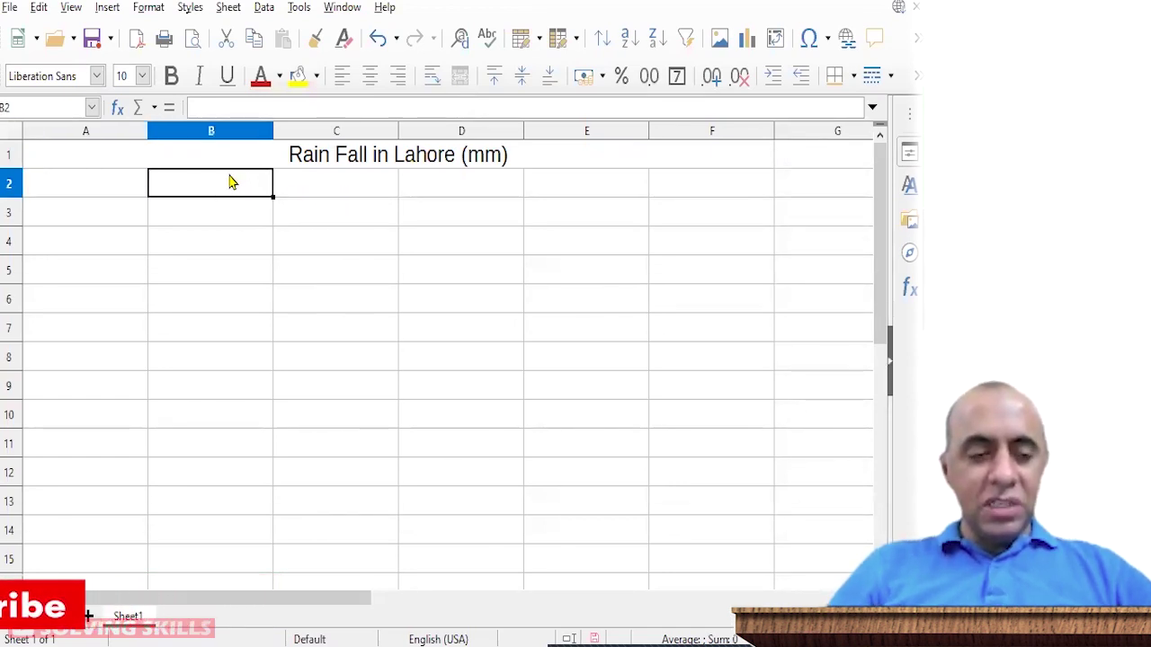
text(Gul)
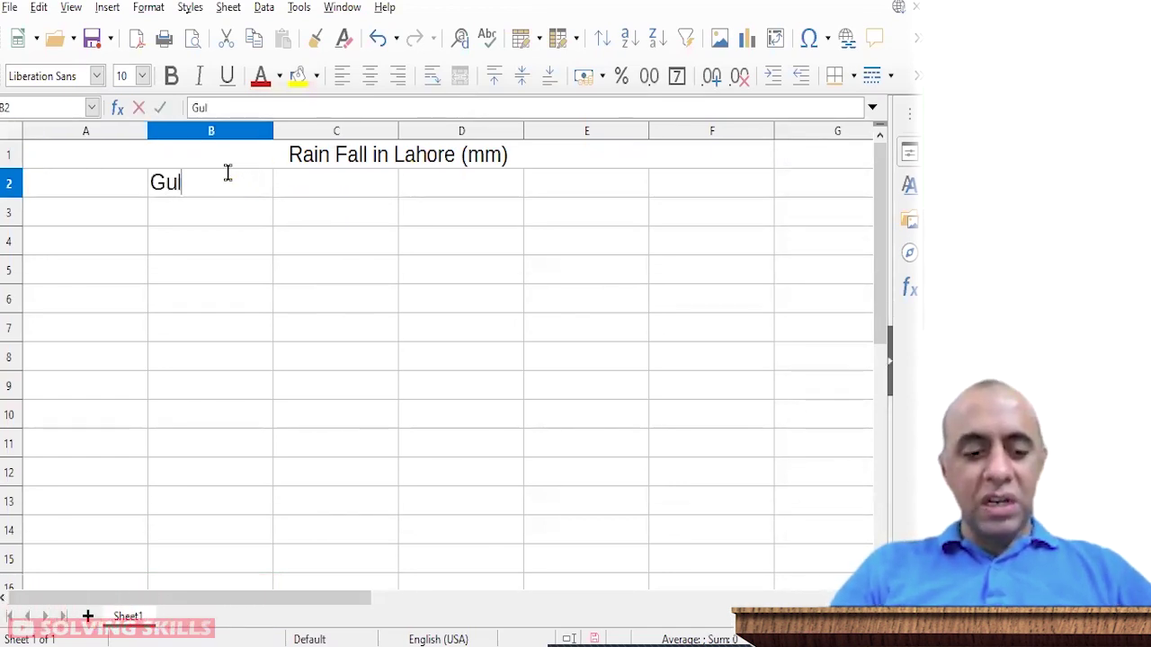
text(berg)
key(Tab)
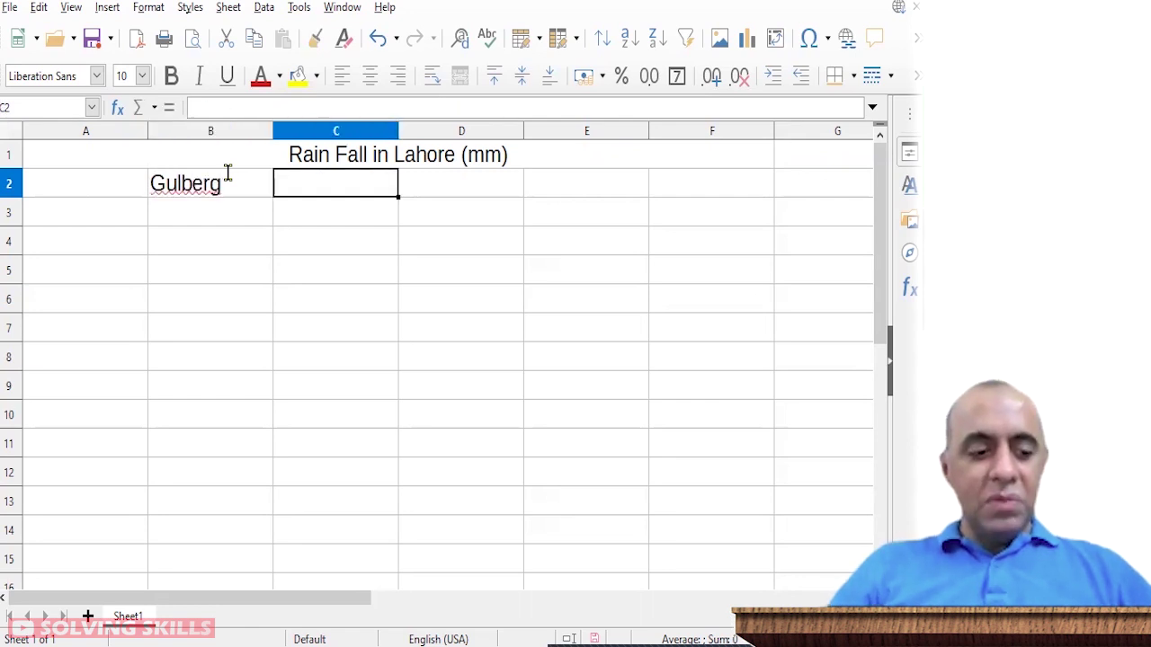
text(Model )
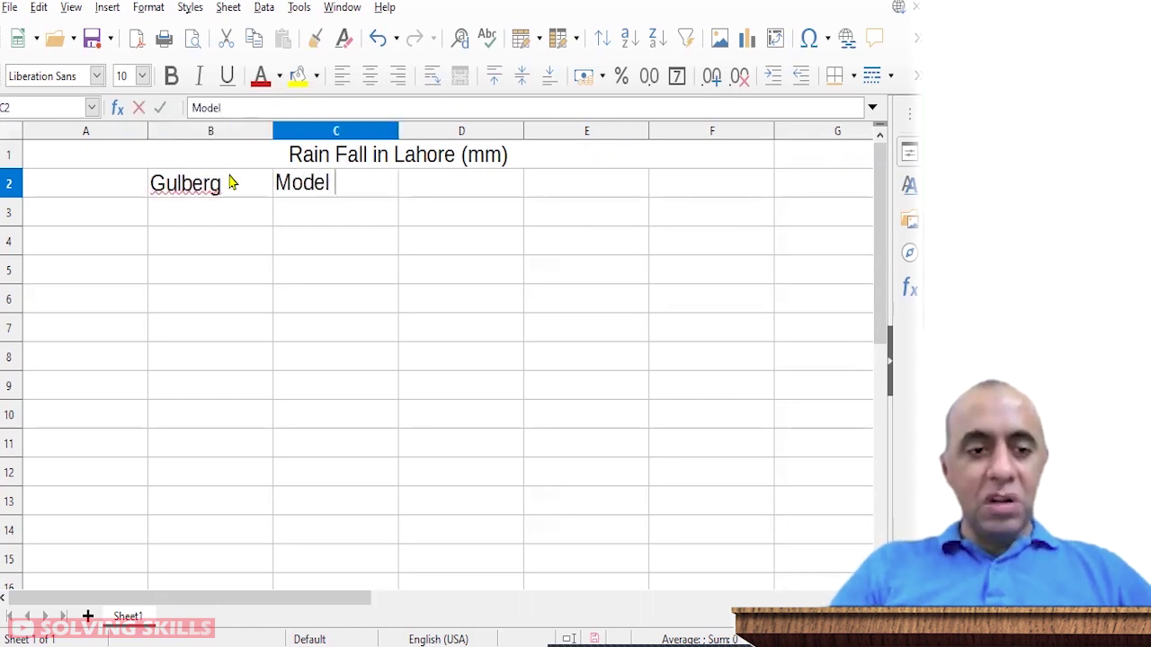
text(Town)
key(Tab)
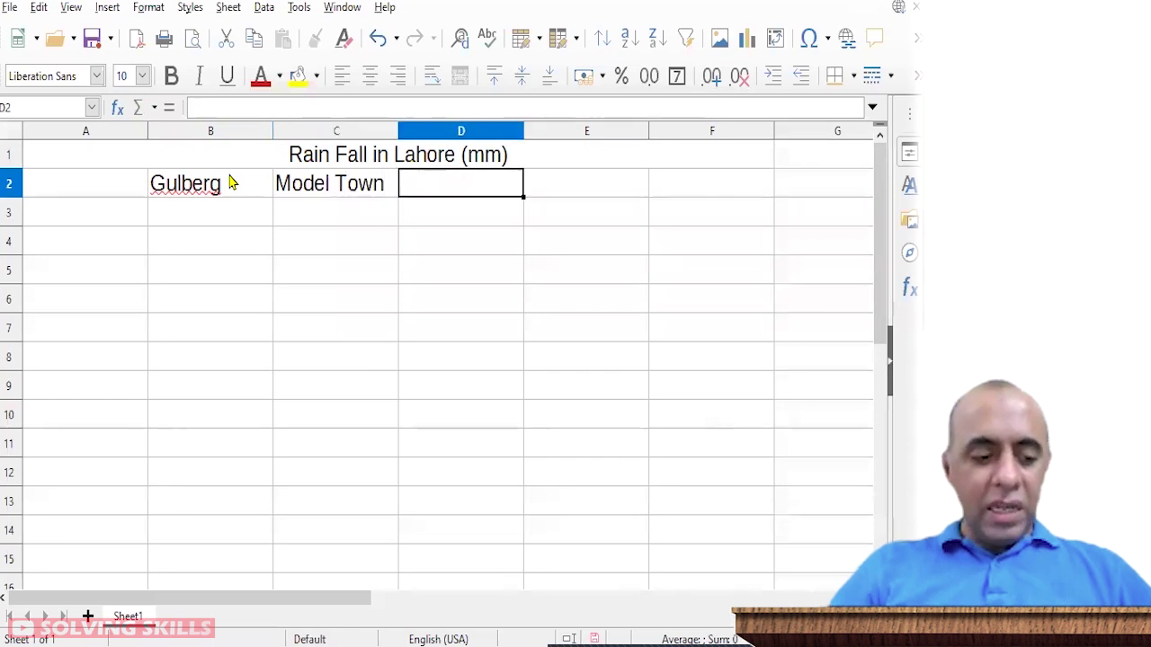
text(DHA)
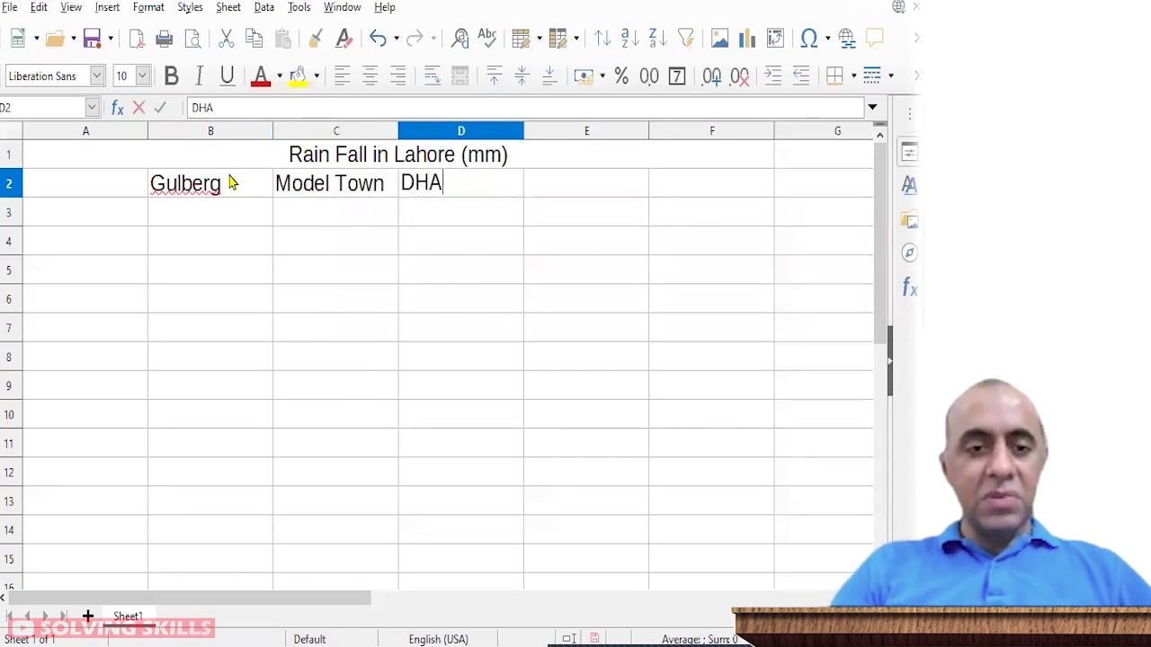
key(Tab)
text(Can)
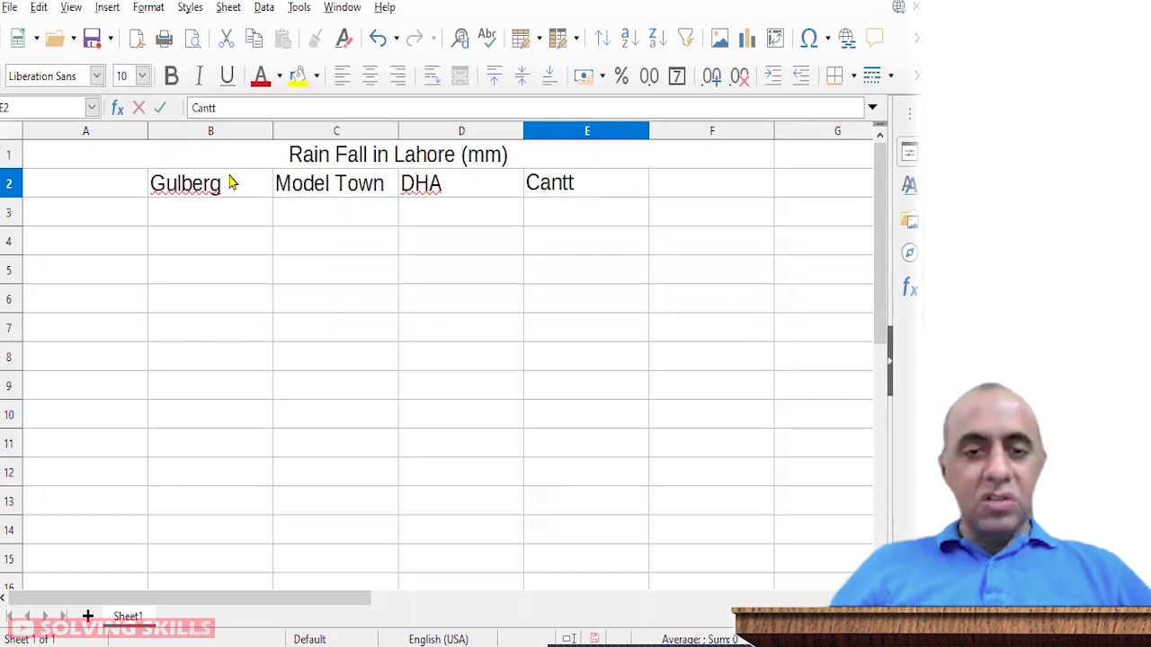
text(tt)
key(Return)
Step: Enter January in cell A3 and autofill the month names down to December in A14
key(Left)
key(Left)
key(Left)
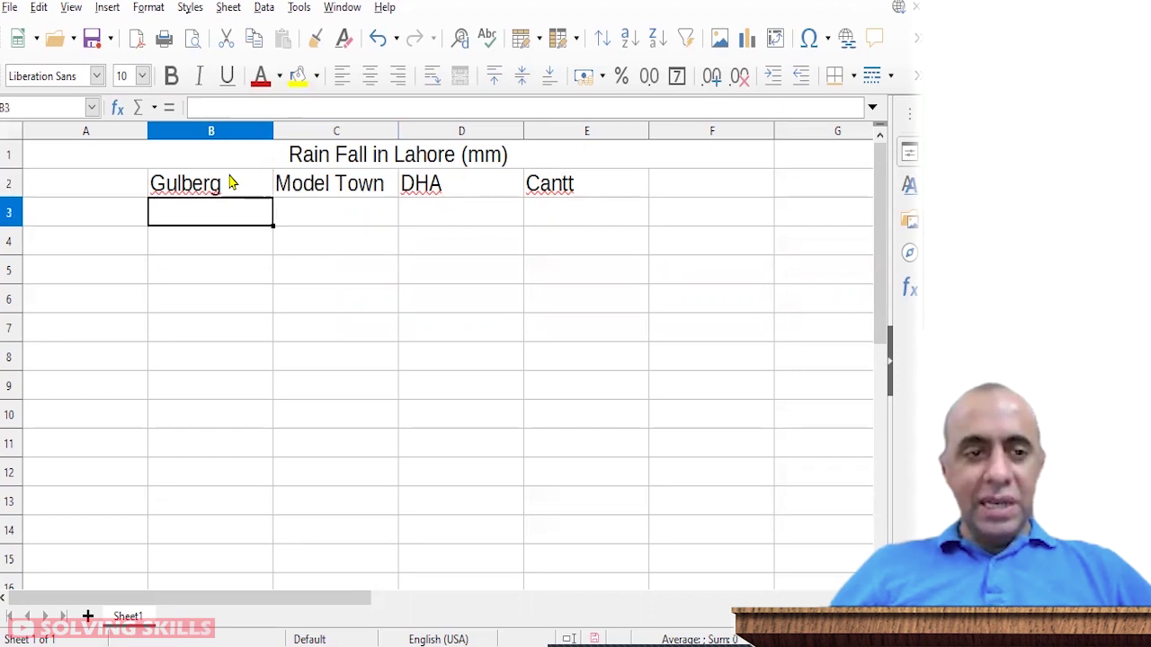
key(Left)
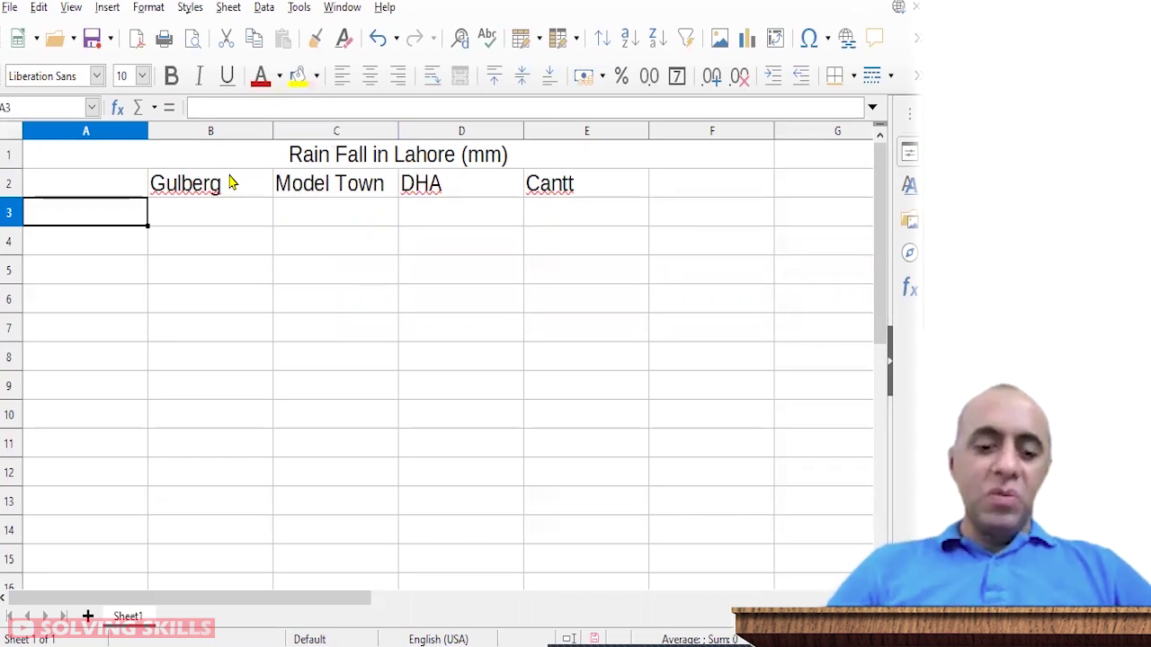
text(January)
key(Return)
text(Februa)
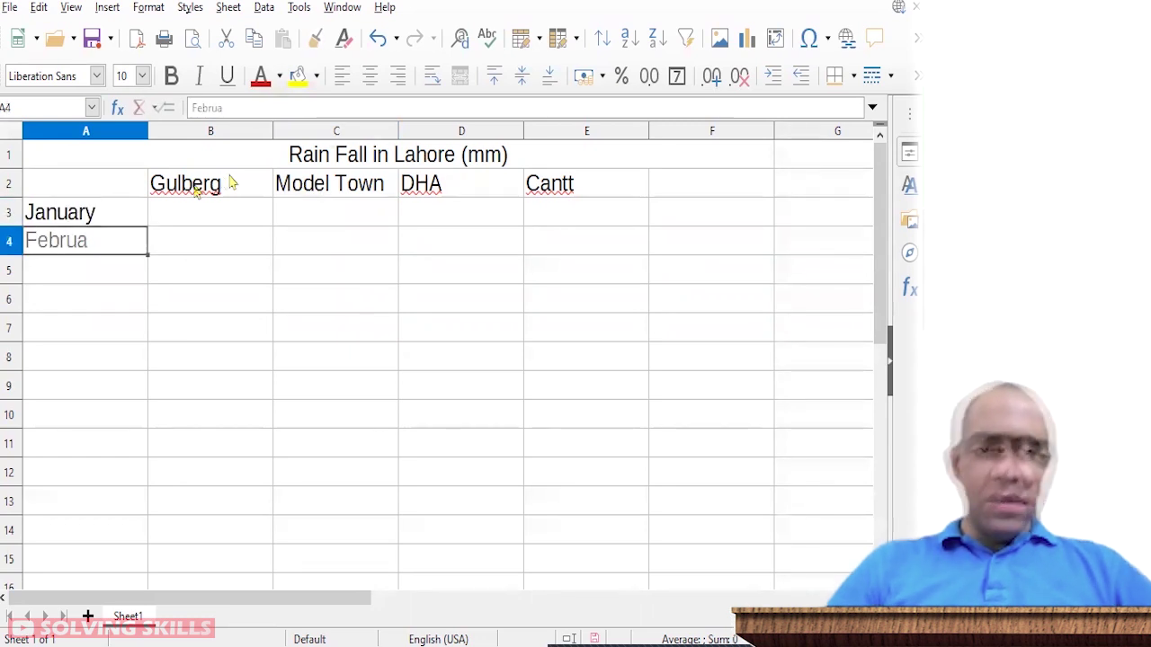
key(Escape)
click(115, 213)
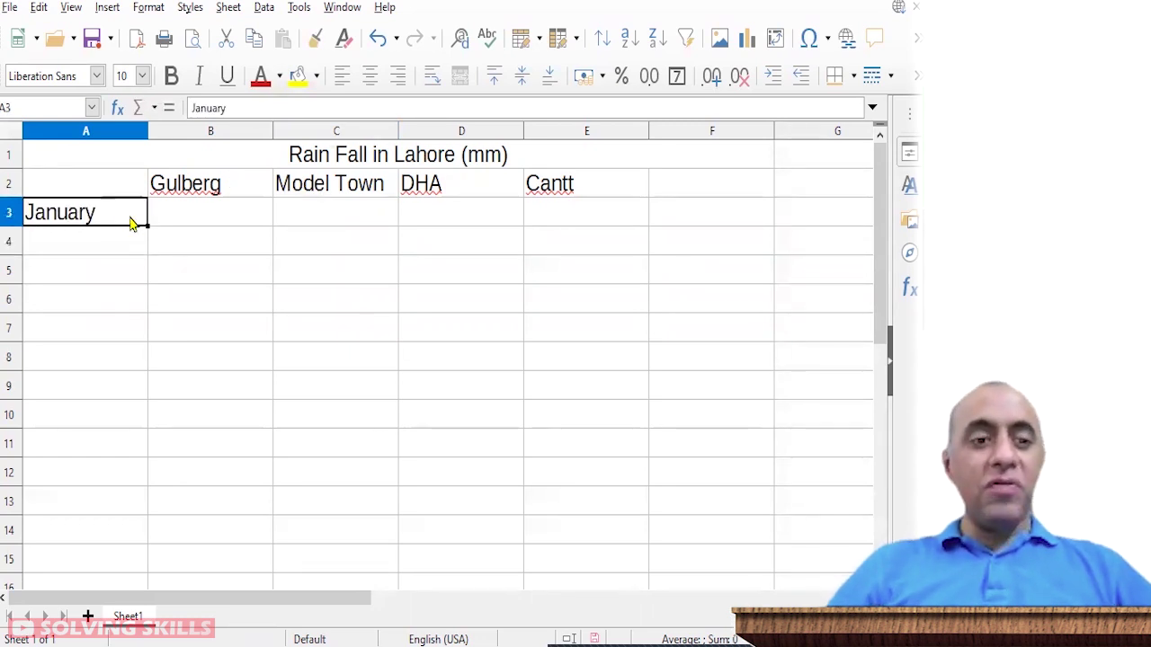
drag(146, 224, 135, 541)
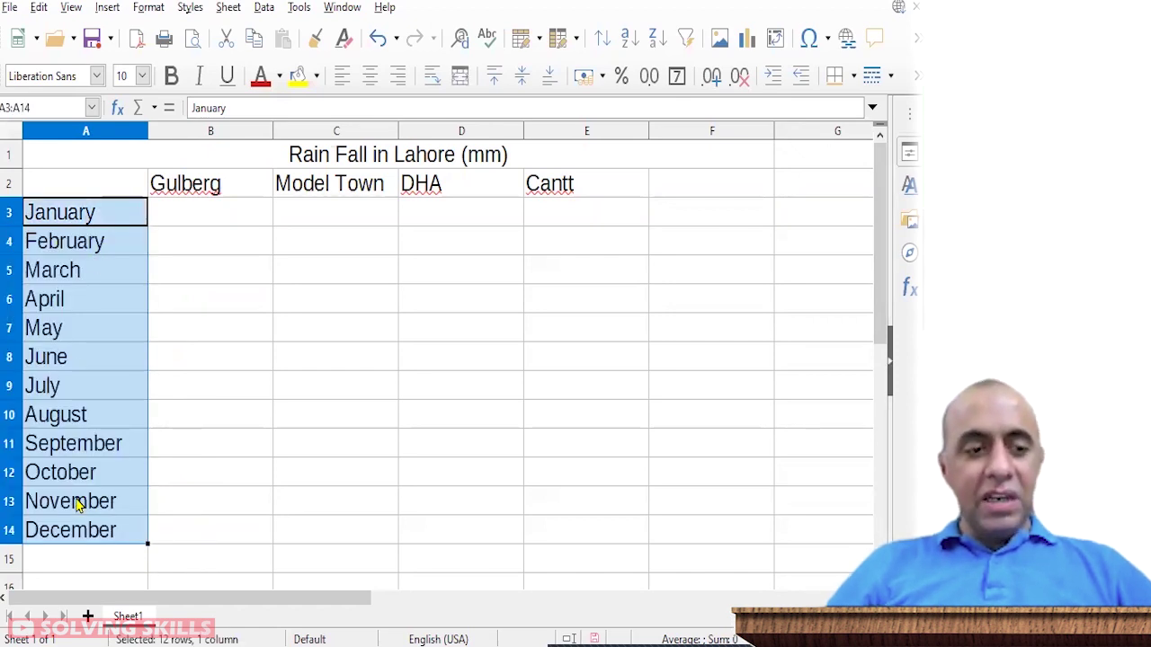
drag(79, 503, 83, 474)
key(ctrl+z)
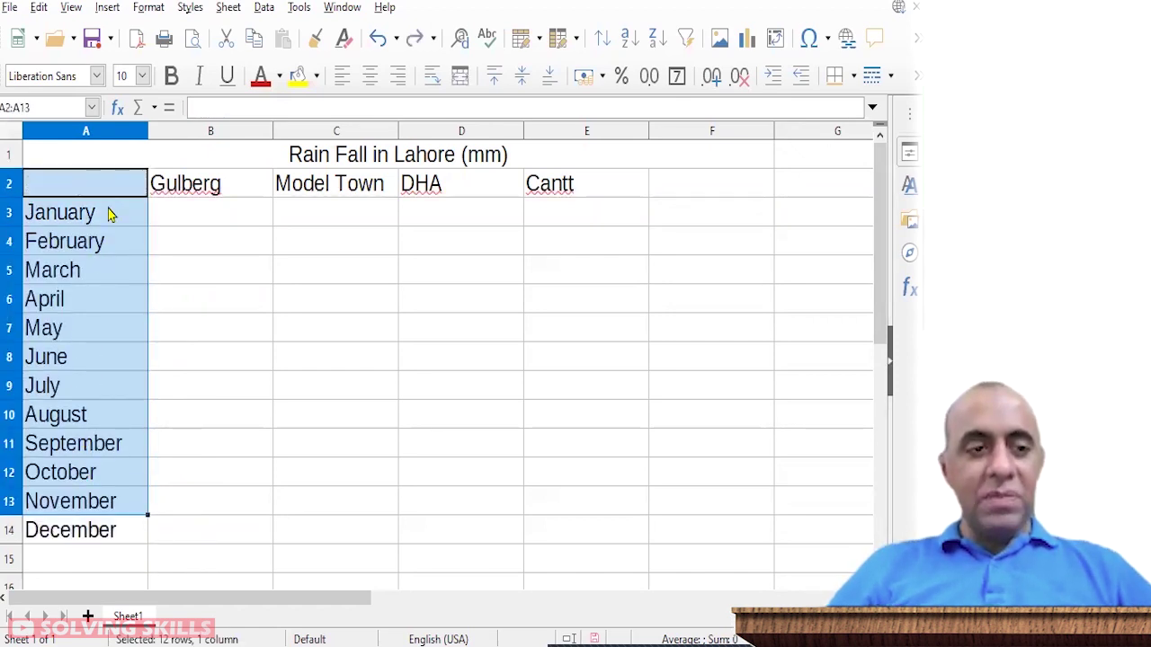
click(108, 213)
click(102, 237)
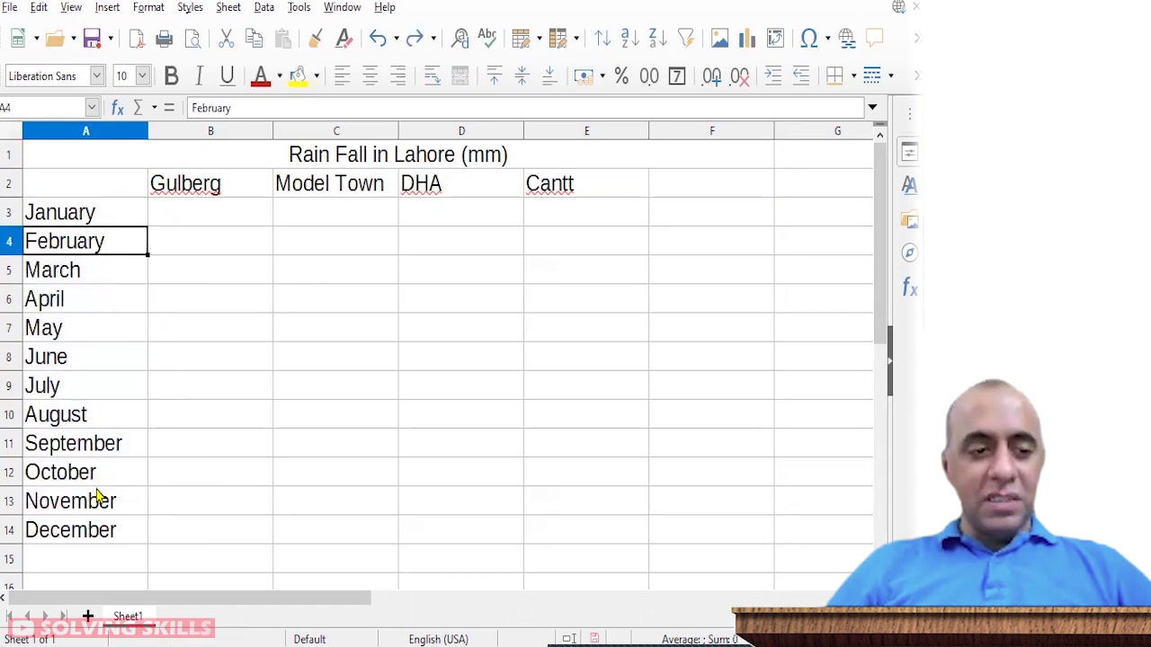
drag(90, 218, 90, 548)
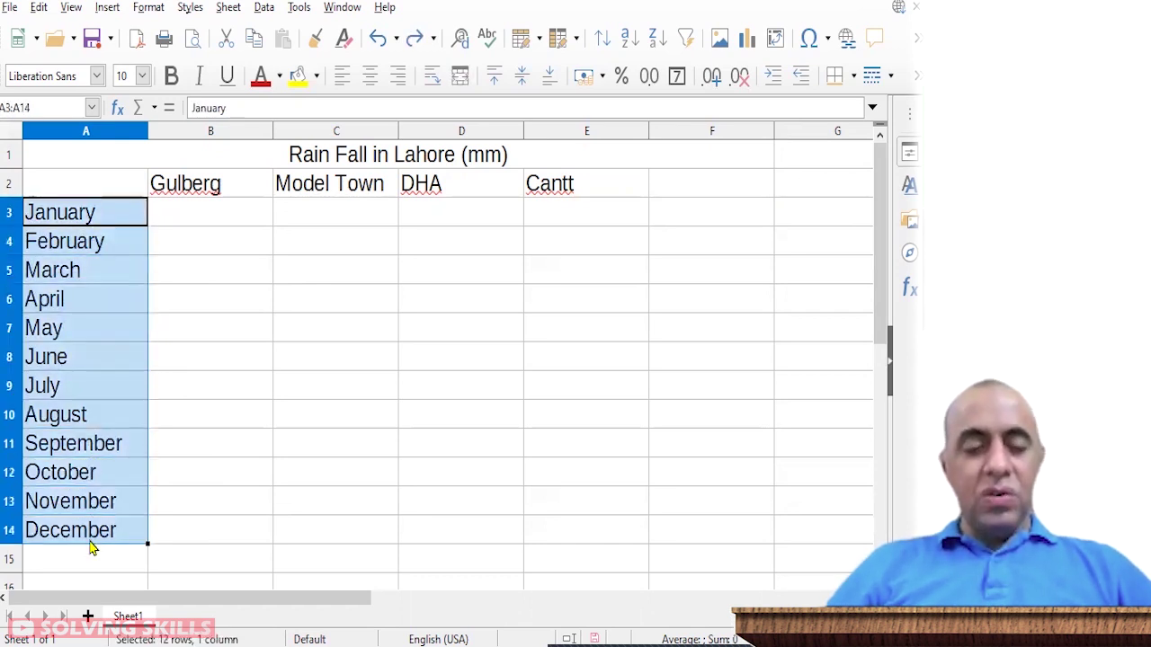
Step: Enter the formula =RANDBETWEEN(80,150) in cell B3 for Gulberg's January rainfall
click(188, 223)
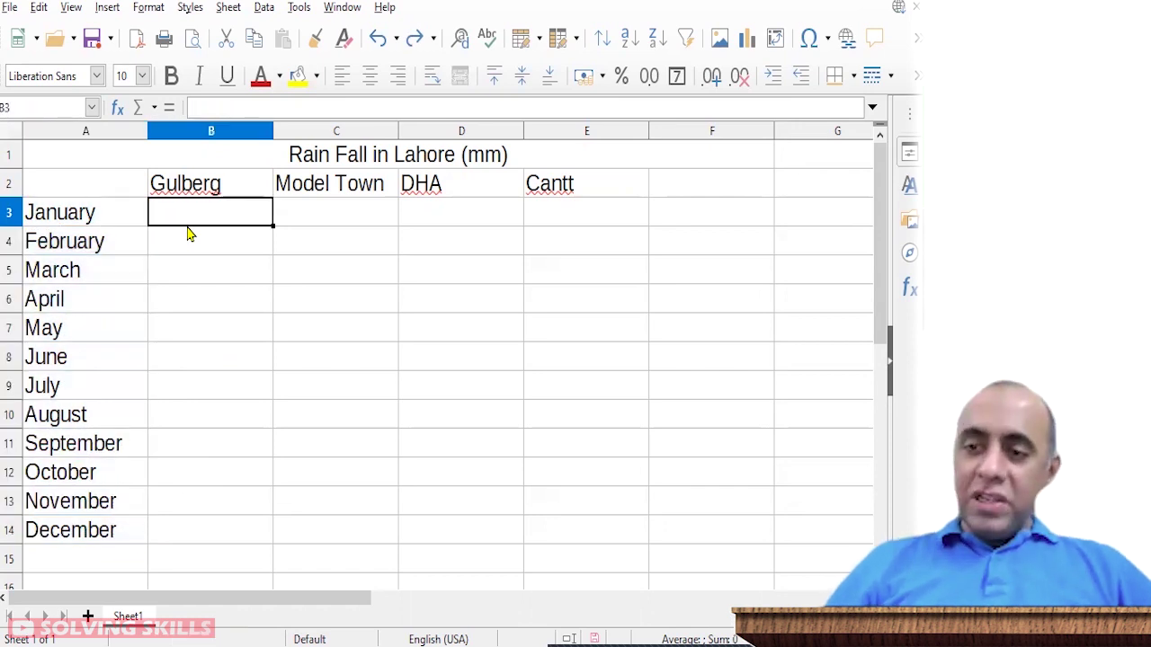
text(=ran)
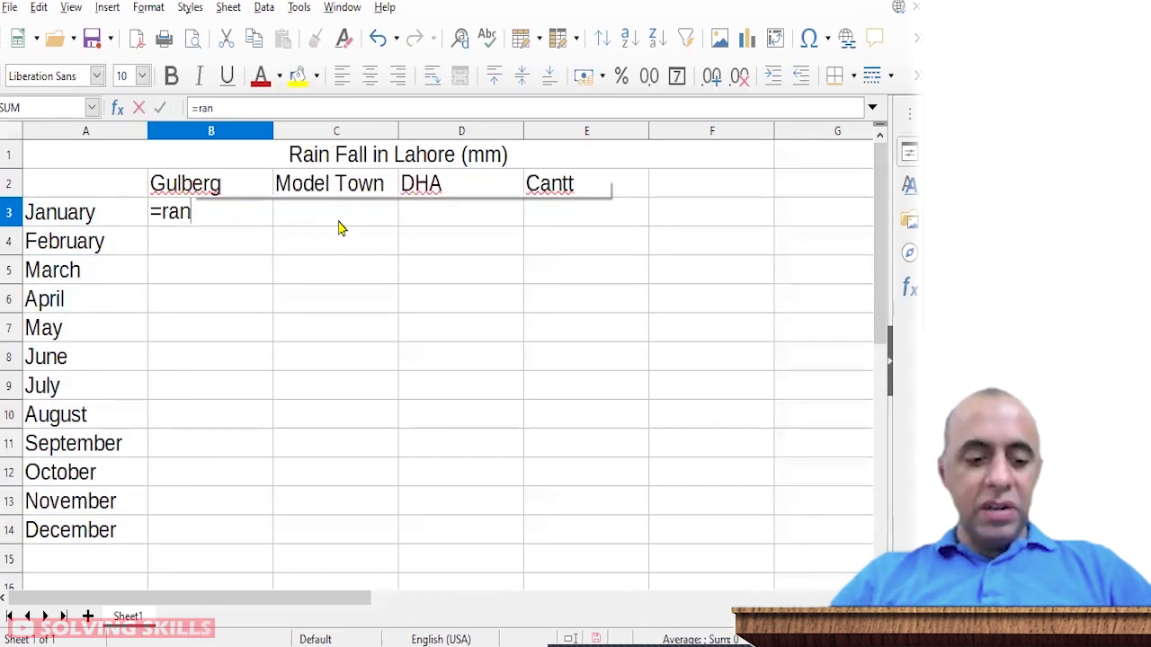
text(dbetween()
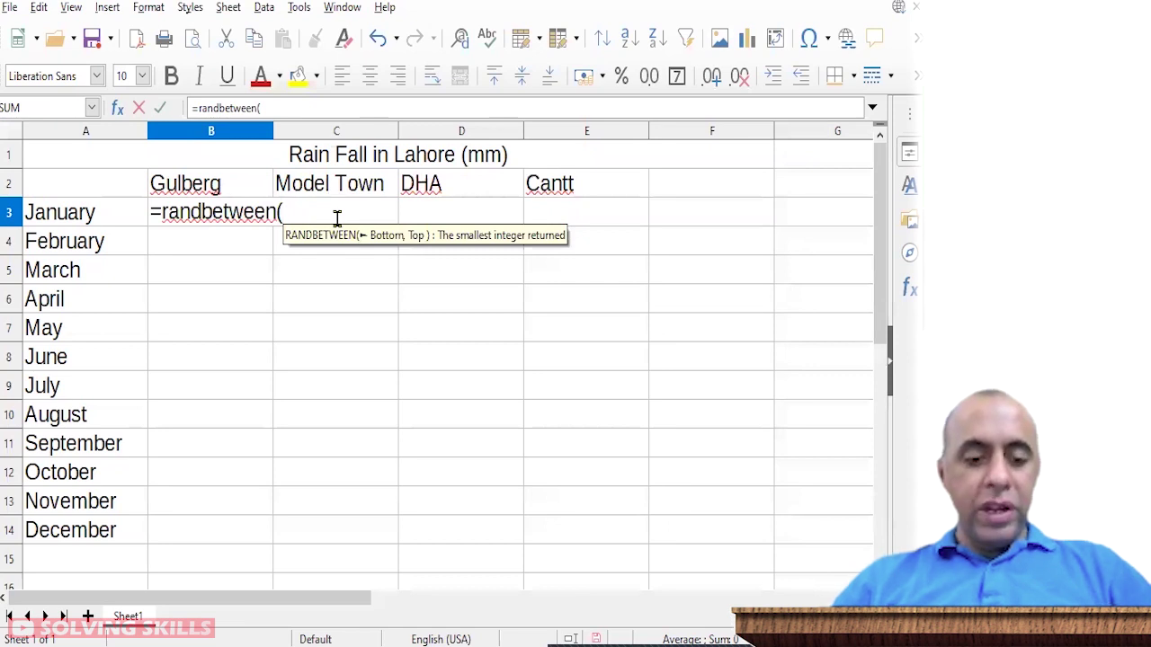
text(80,150))
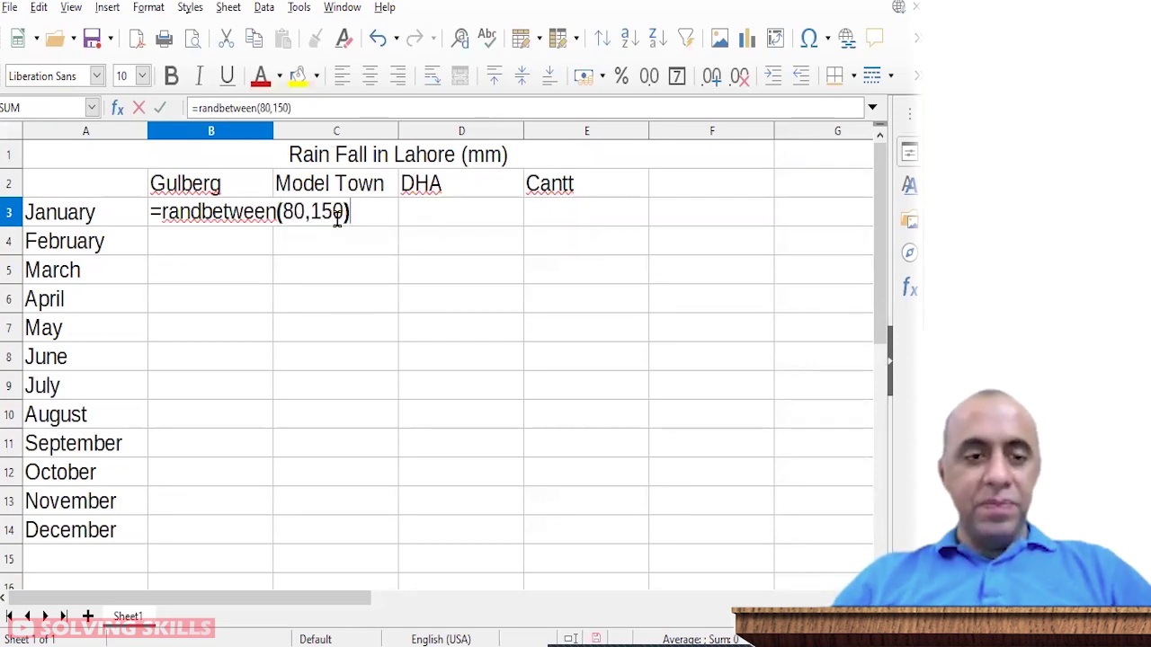
key(Return)
click(231, 220)
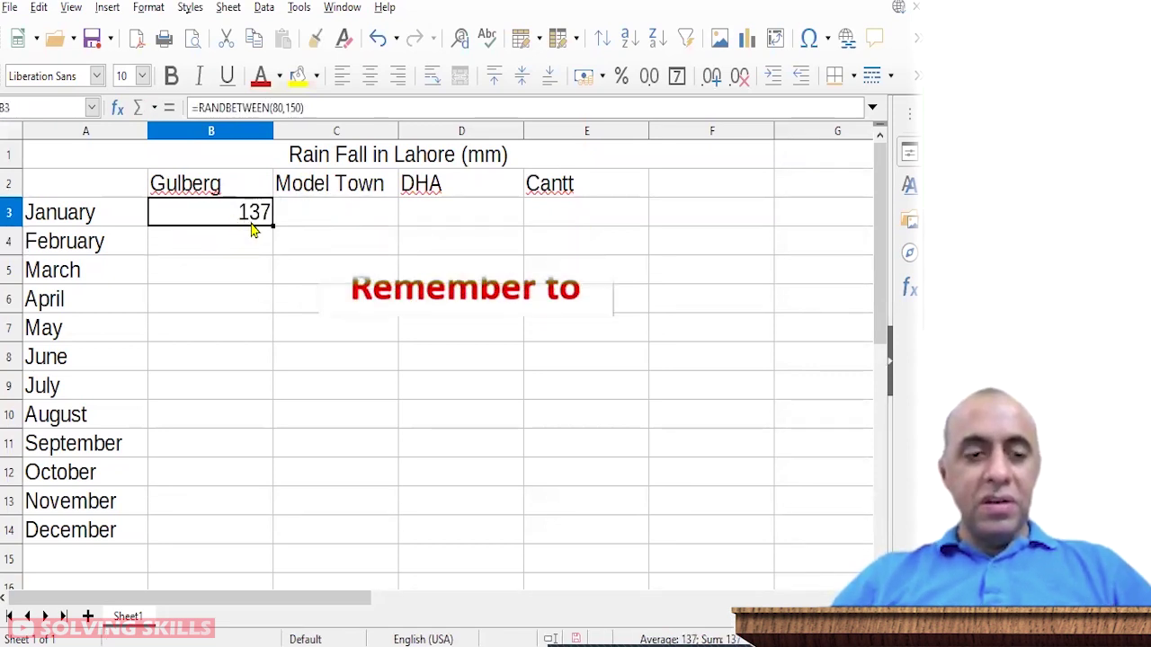
Step: Switch to Notepad, review the instruction on filling the cells randomly with values from 80 to 150, and return to the spreadsheet
key(alt+Tab)
key(Left)
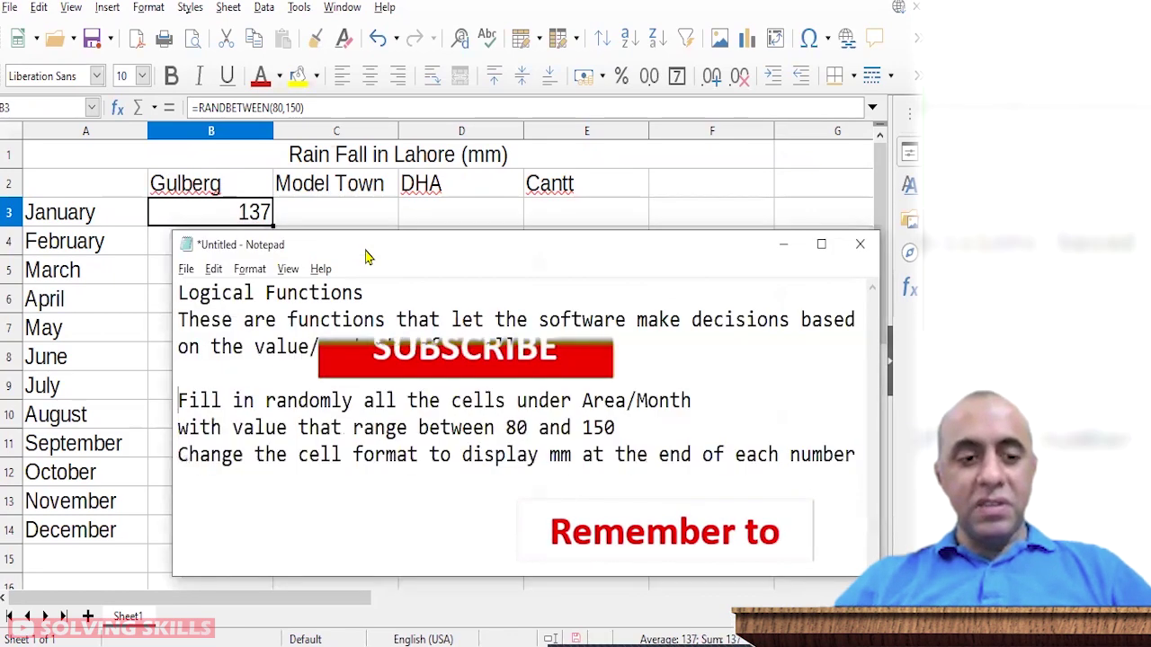
key(shift+End)
key(shift+Down)
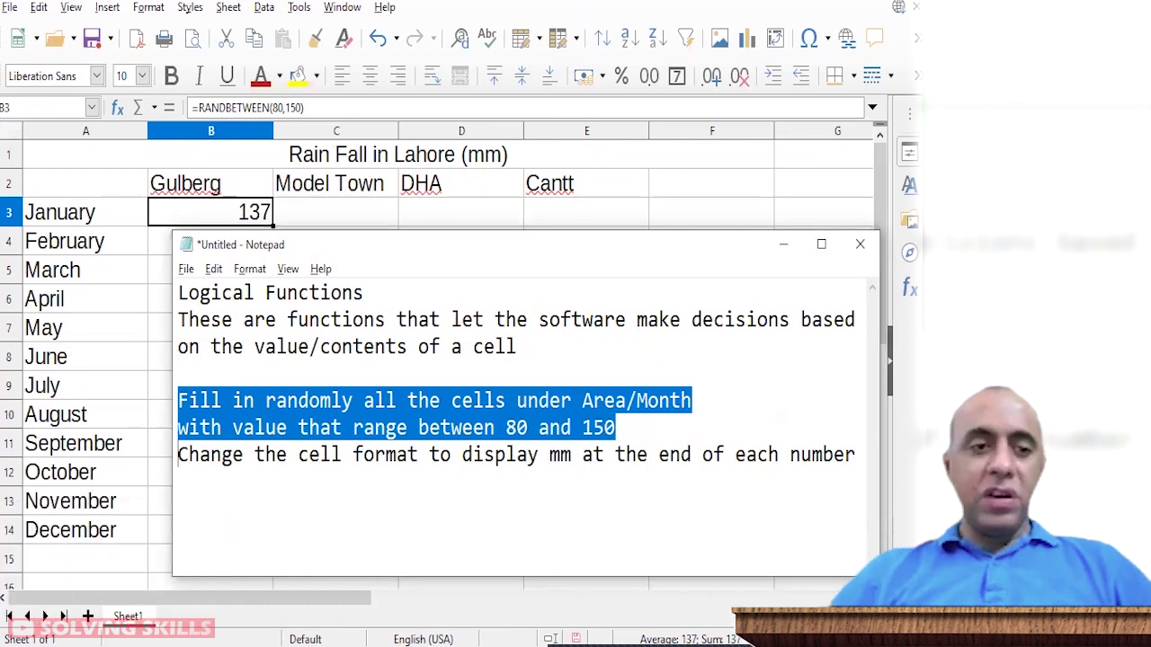
key(alt+Tab)
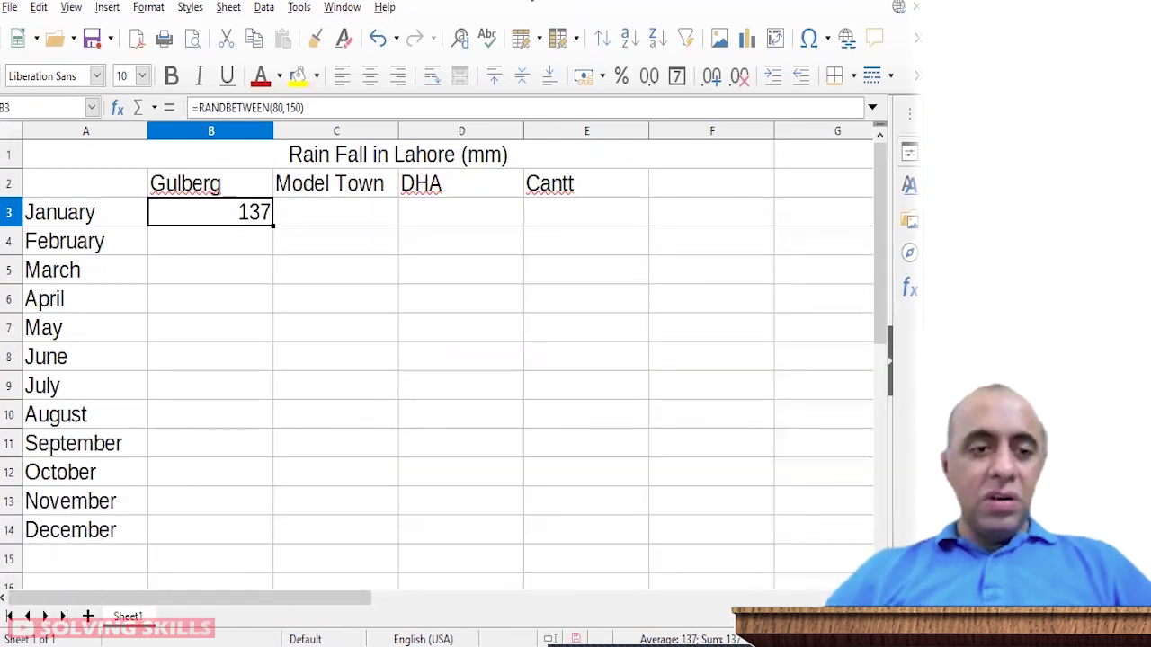
Step: Fill the RANDBETWEEN formula from B3 across the whole range B3:E14 and inspect a few of the copied formulas
drag(272, 225, 650, 542)
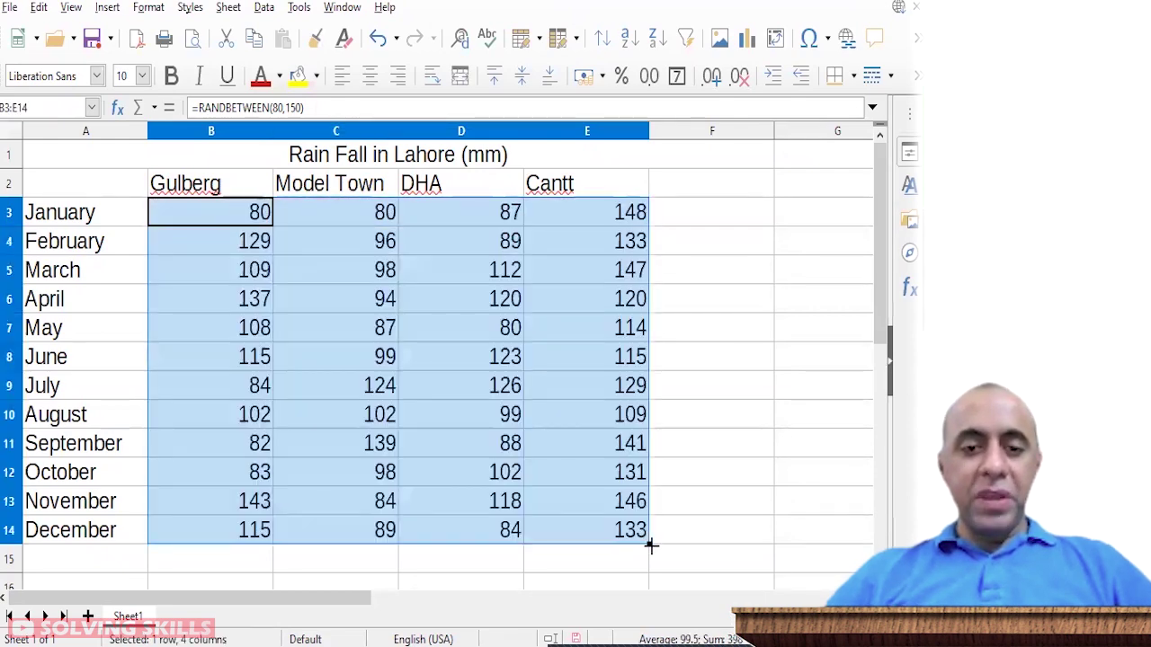
double_click(311, 367)
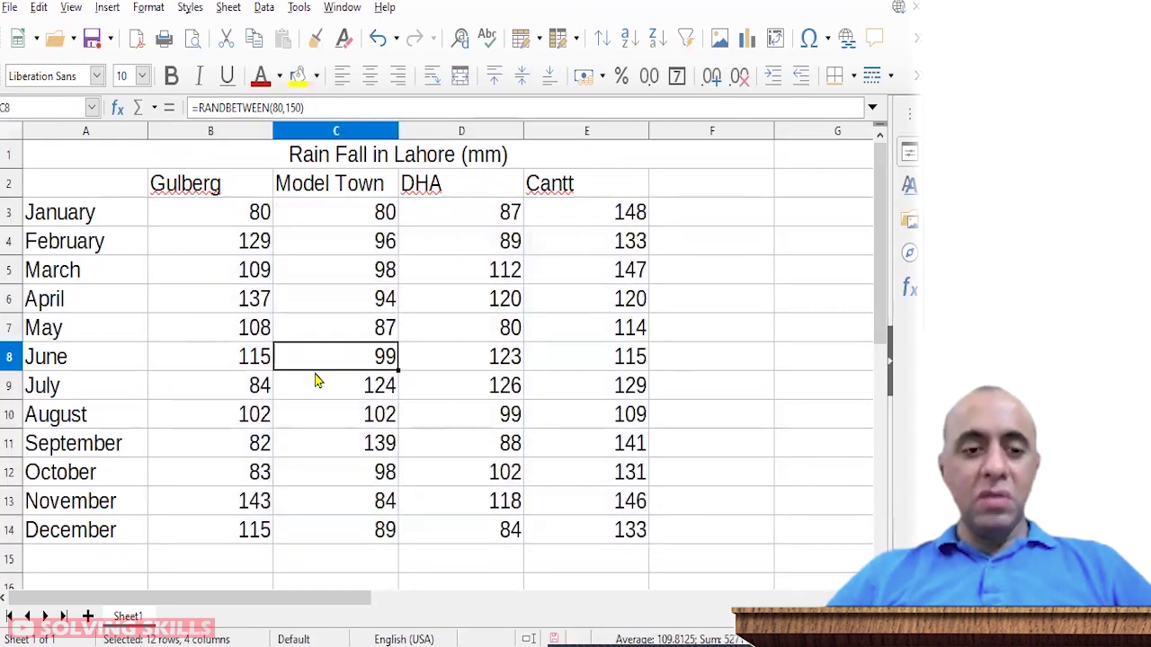
double_click(490, 387)
key(Return)
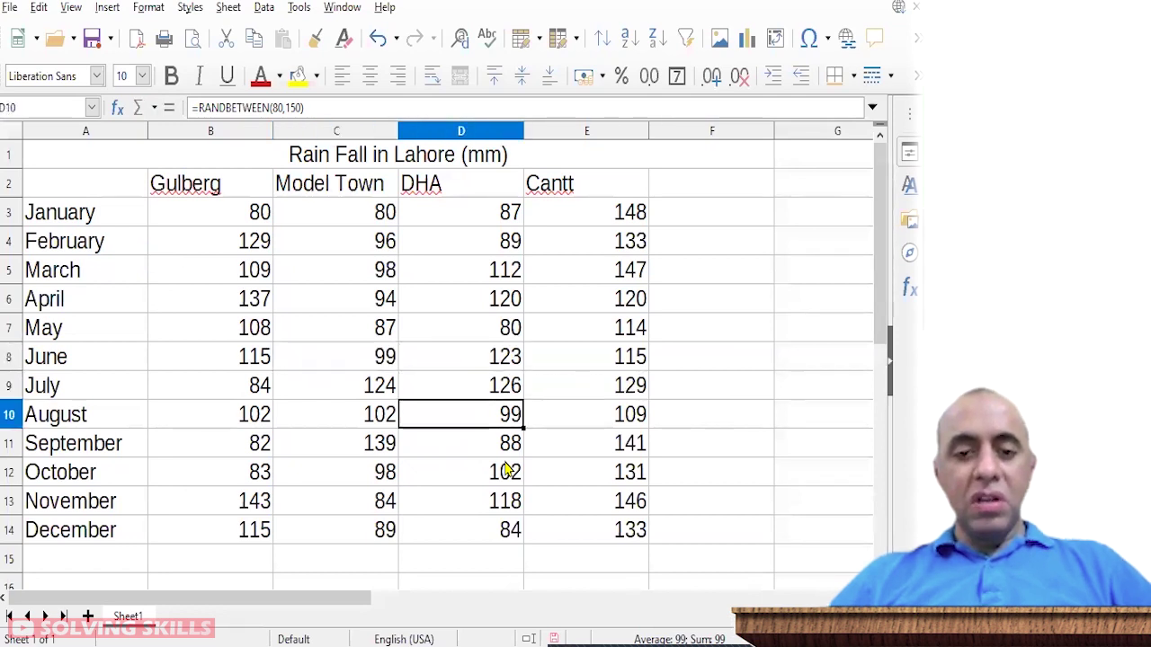
key(Right)
key(F2)
key(Escape)
key(Down)
key(F2)
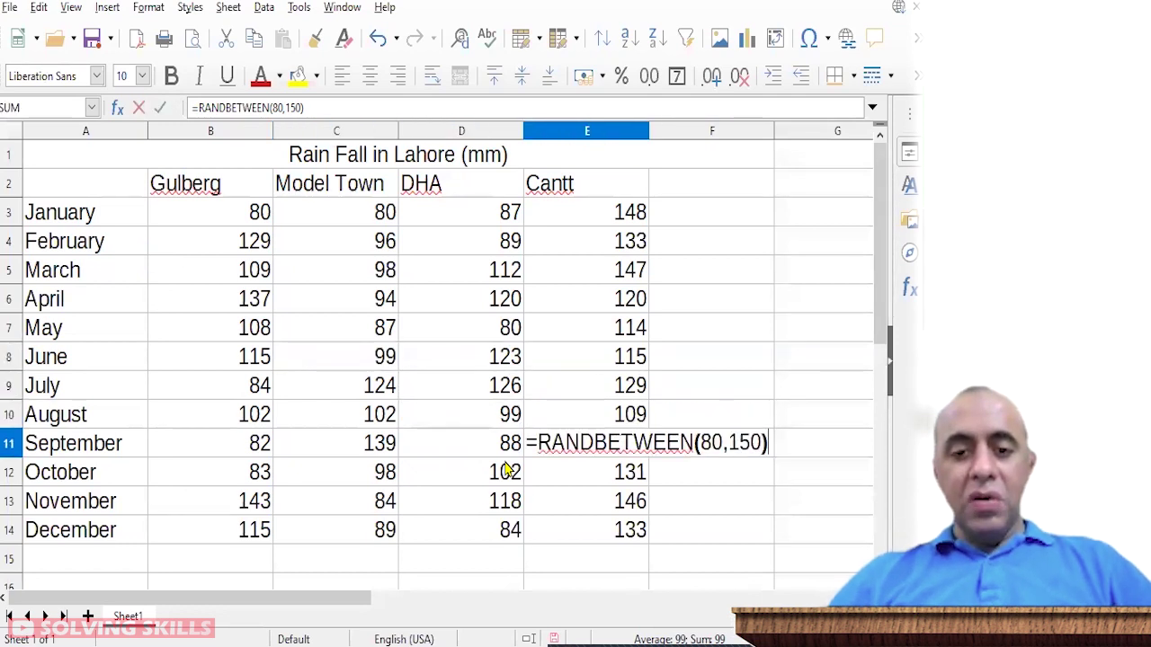
key(Escape)
key(Down)
key(Down)
key(Down)
key(shift+Left)
key(shift+Up)
key(shift+Up)
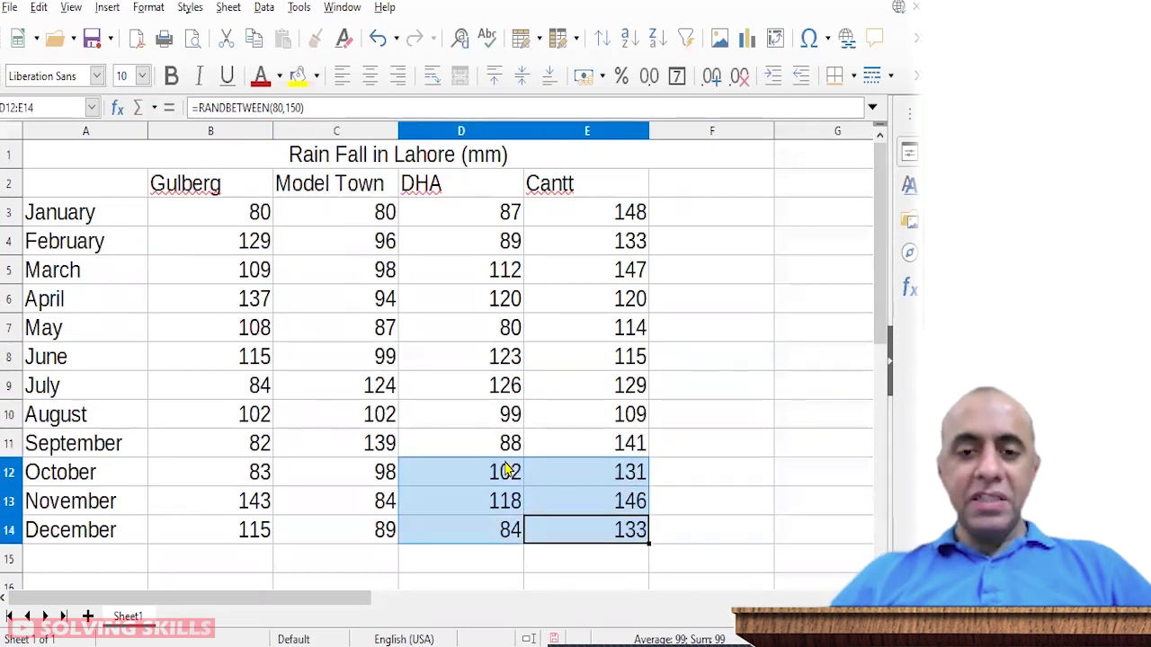
key(shift+Up)
key(shift+Up)
key(shift+Up)
key(shift+Left)
key(shift+Up)
key(shift+Up)
key(shift+Up)
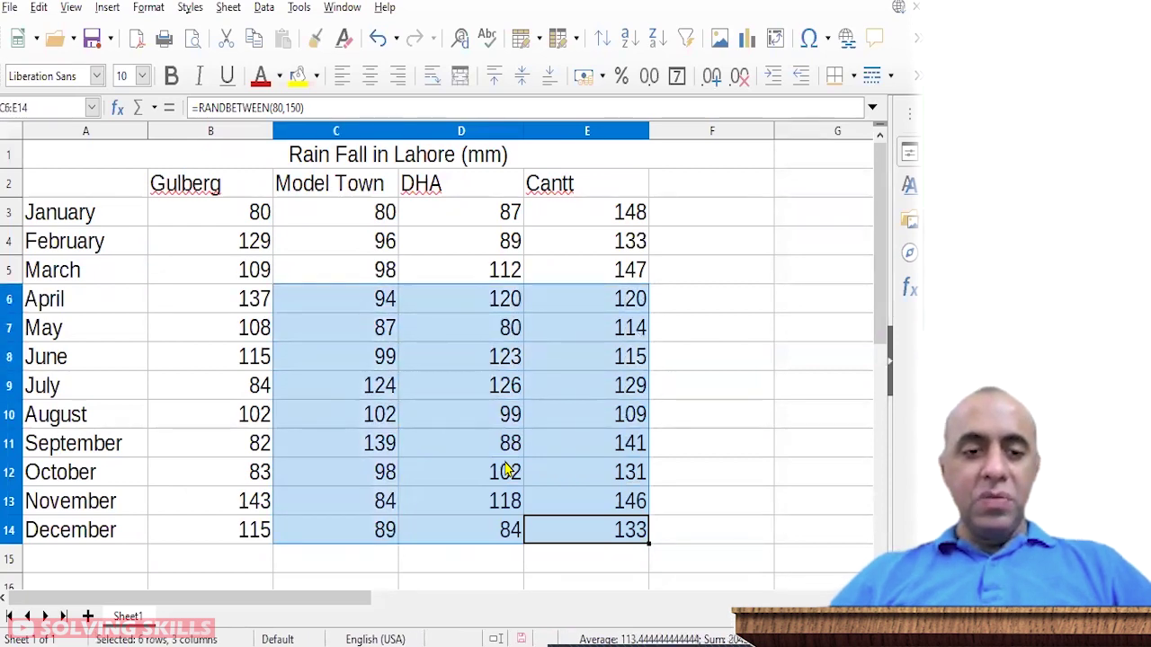
Step: Enter the value 3 in cell F14, beside the December row
key(Right)
text(3)
key(Return)
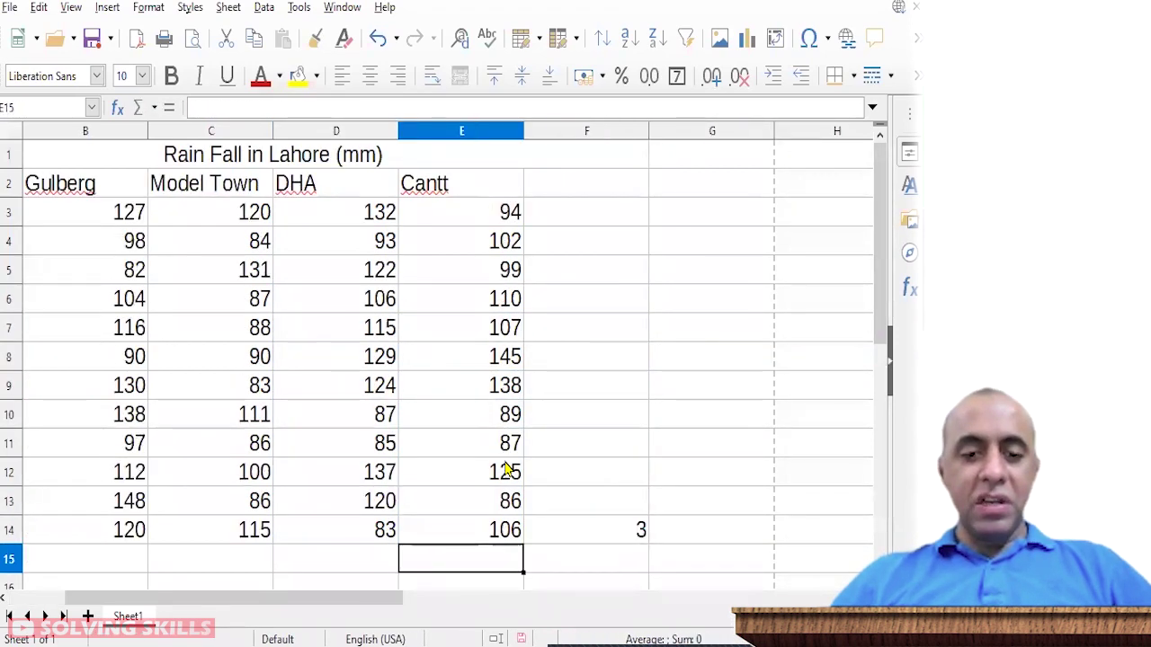
Step: Replace the formulas in B3:E14 with their current values by copying the range and pasting it back as unformatted, tab-separated text
key(Home)
key(Right)
drag(627, 530, 249, 222)
key(ctrl+c)
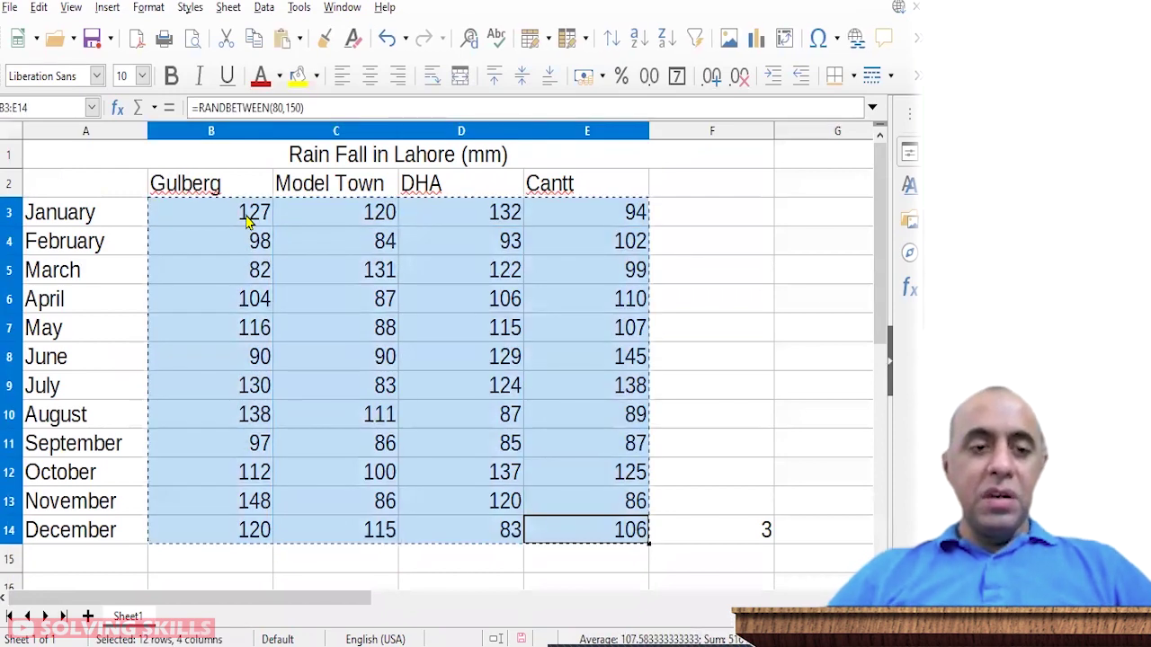
click(39, 7)
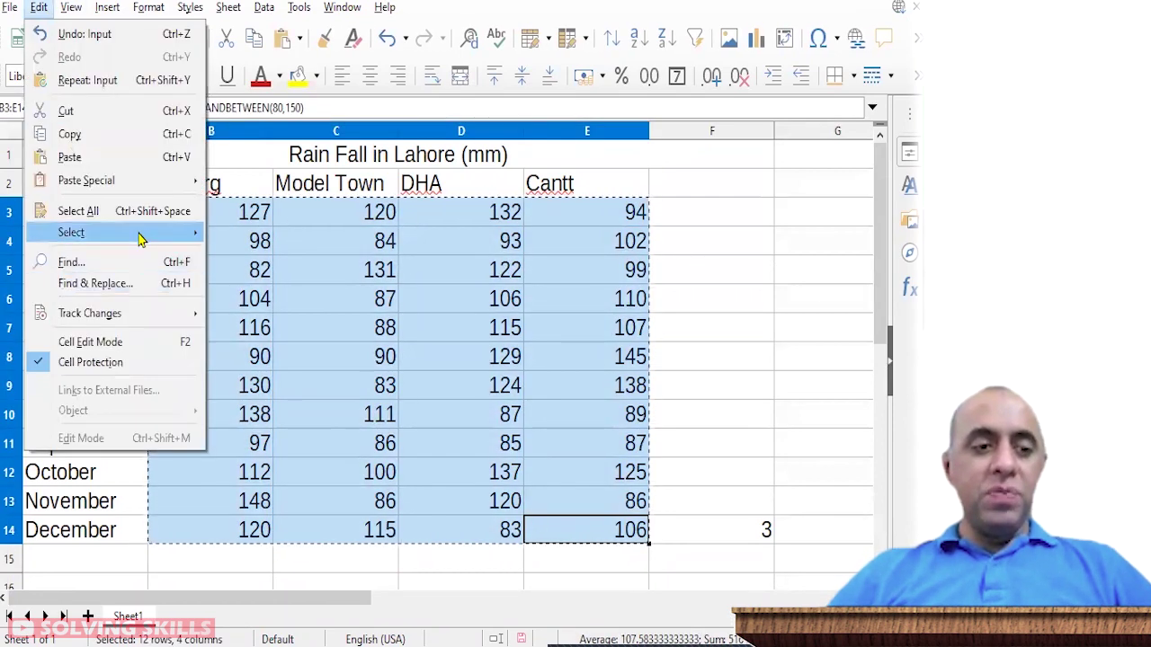
mouse_move(135, 183)
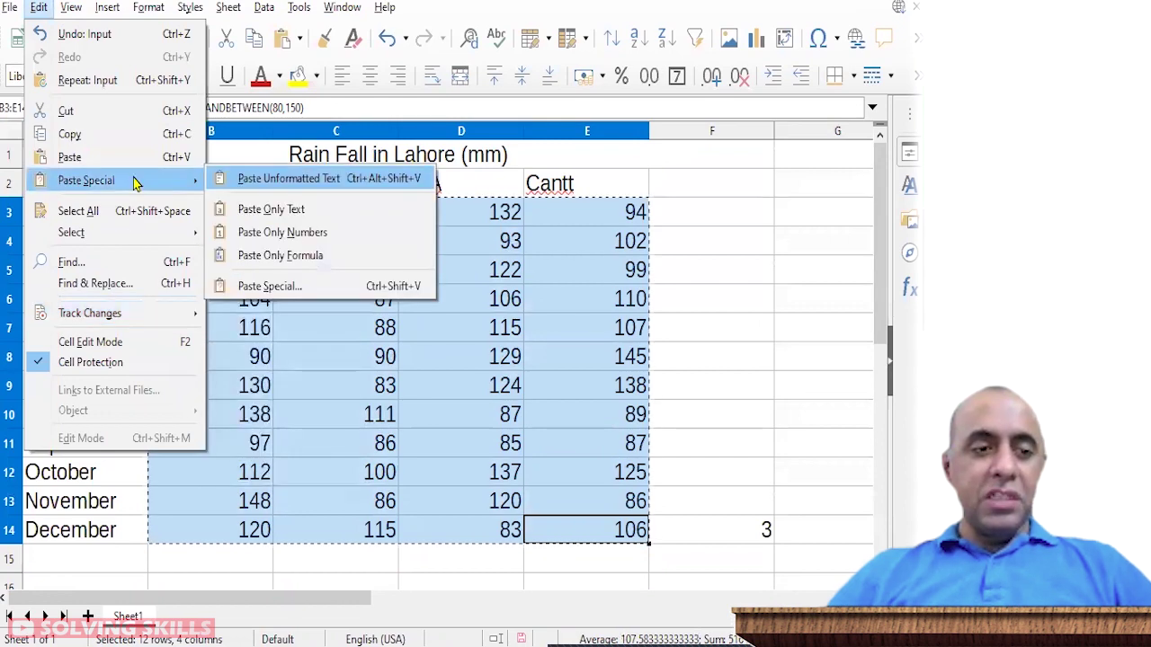
click(321, 179)
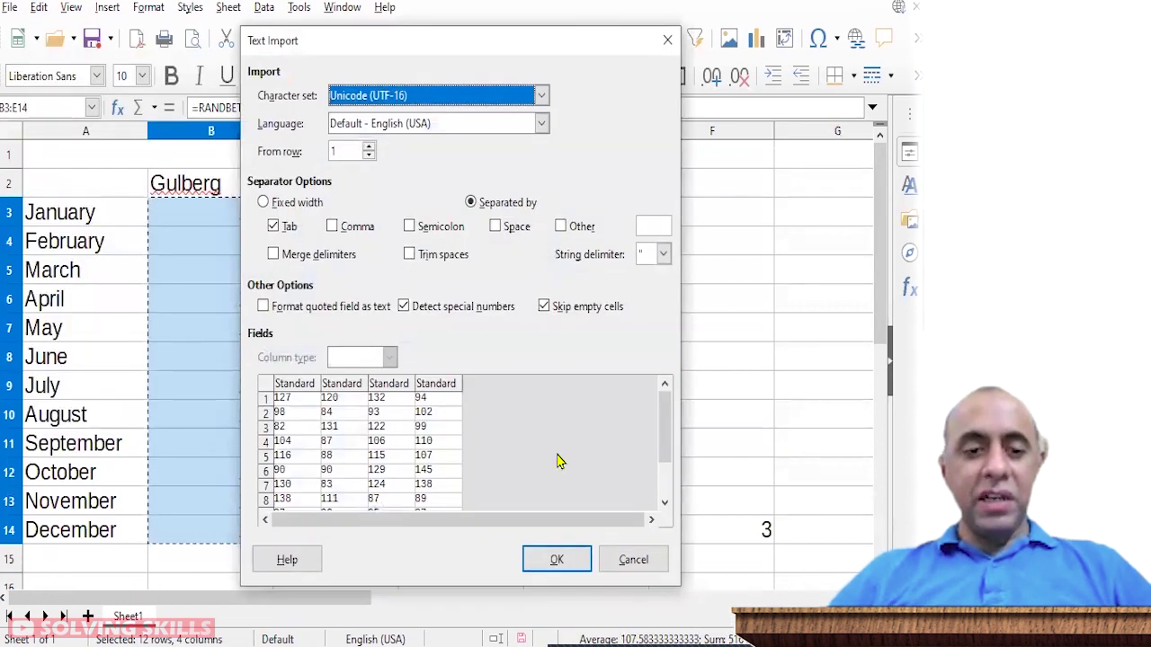
click(564, 559)
Step: Inspect several cells in the Model Town and DHA columns to check whether they hold fixed numbers or formulas
click(299, 303)
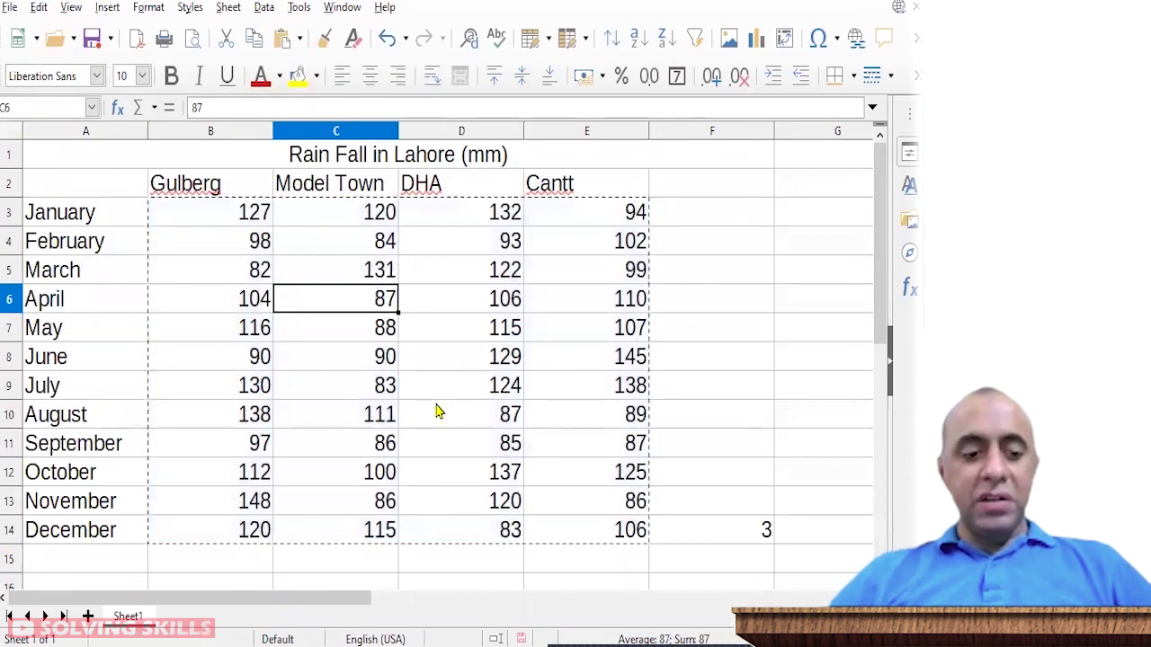
key(Down)
key(Down)
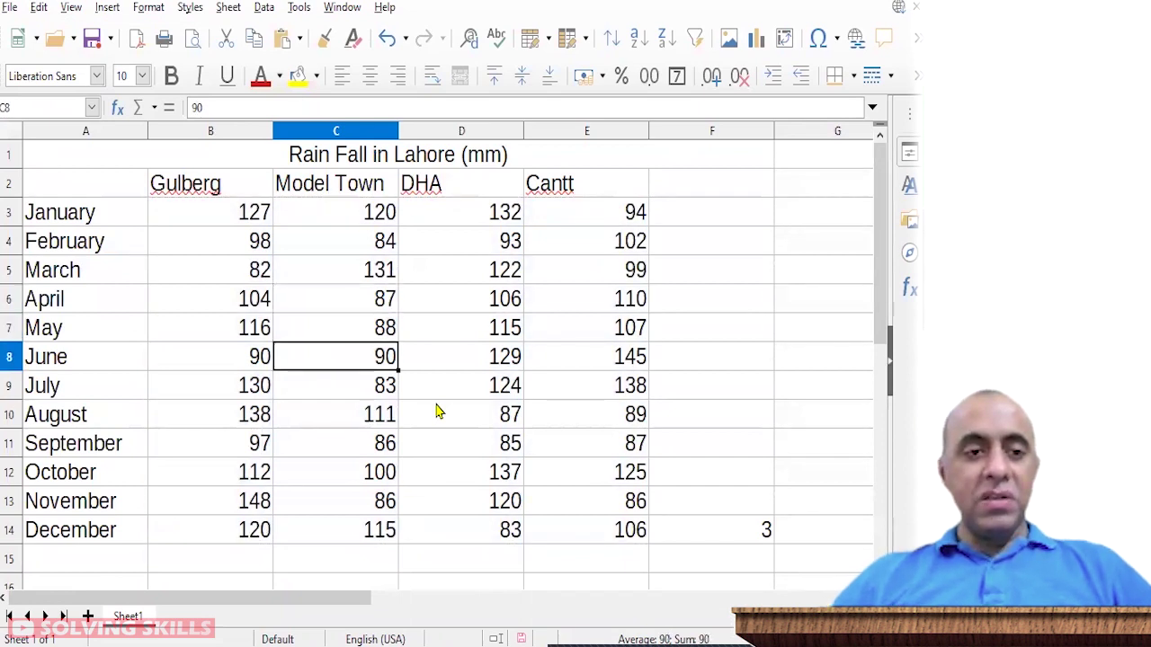
key(Up)
key(Up)
key(Up)
key(Up)
key(Down)
key(Right)
key(F2)
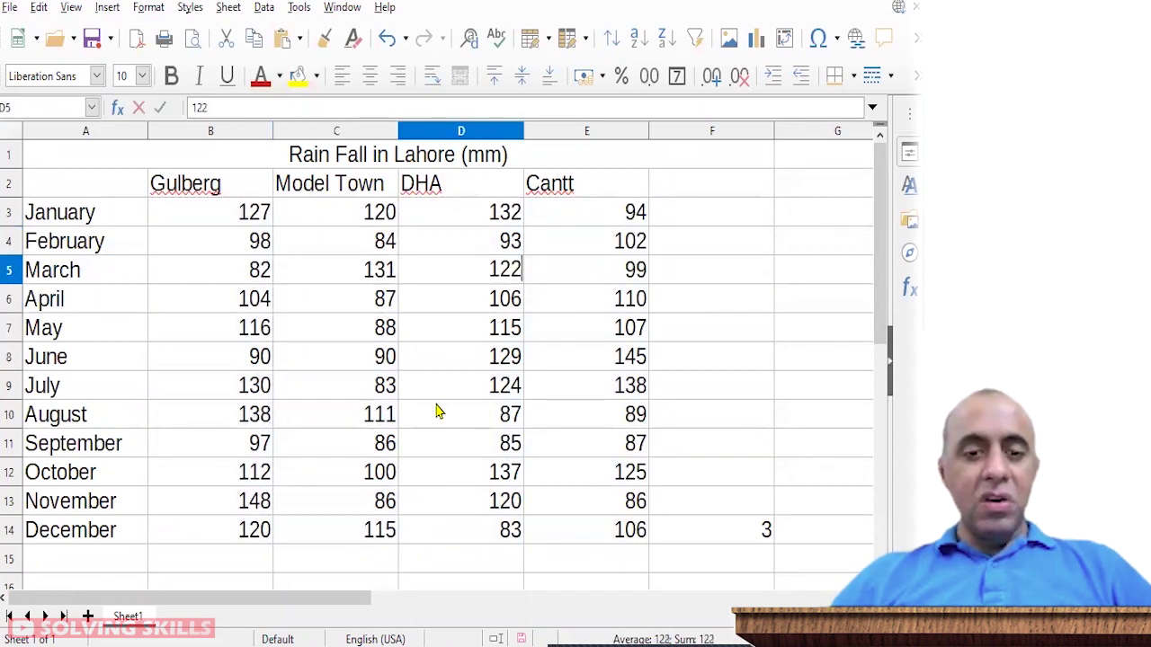
key(Down)
key(Down)
key(Down)
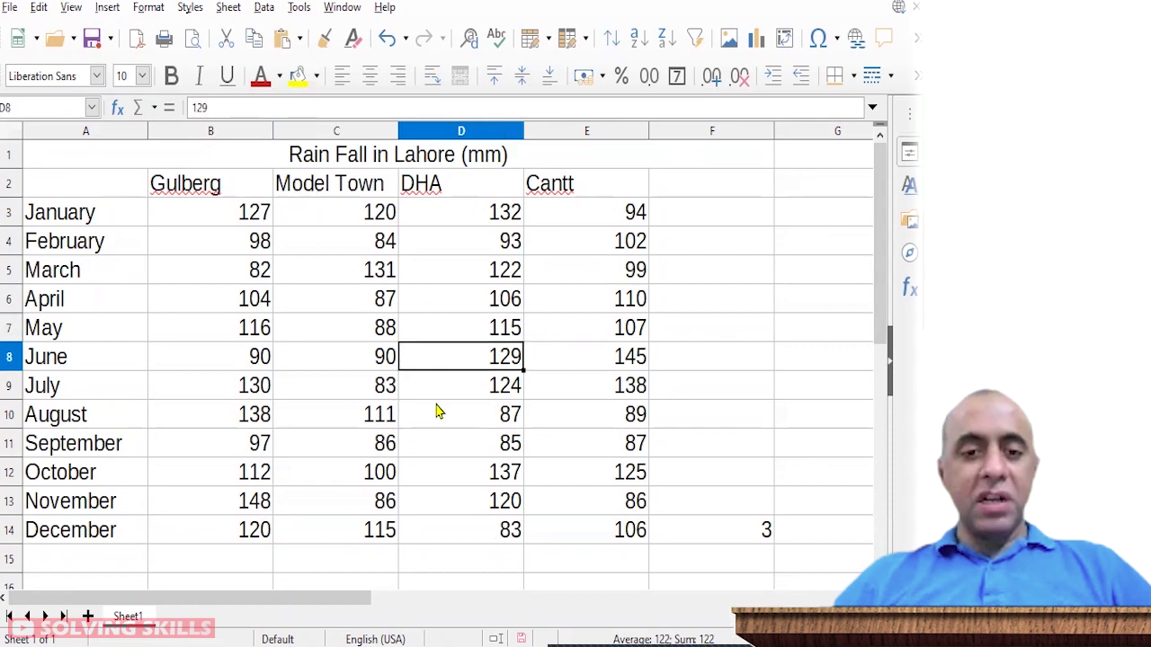
key(F2)
key(Down)
key(F2)
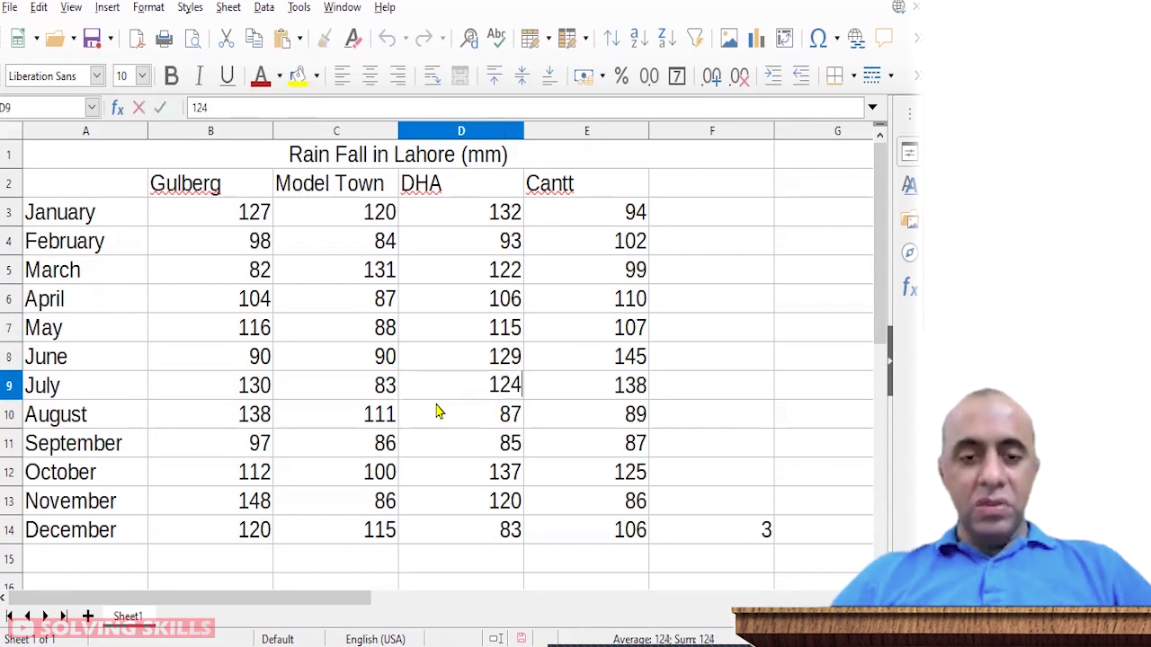
key(Down)
Step: Switch to Notepad, review the instruction on changing the cell format to display mm after each number, and return to the spreadsheet
key(alt+Tab)
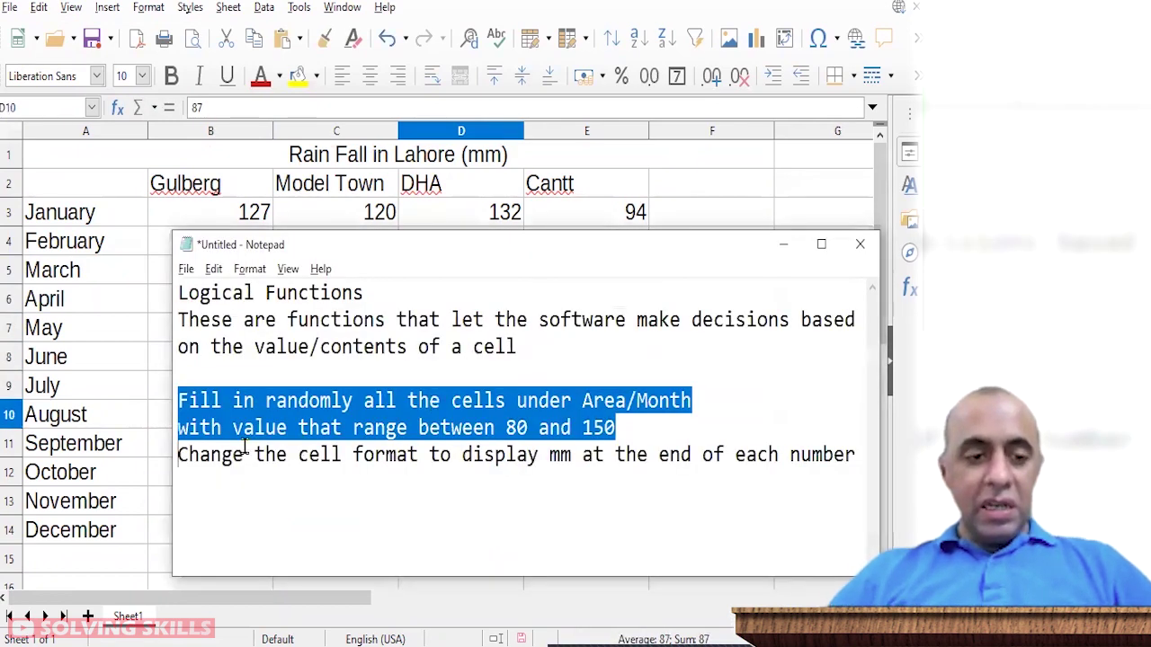
drag(179, 455, 174, 513)
key(alt+Tab)
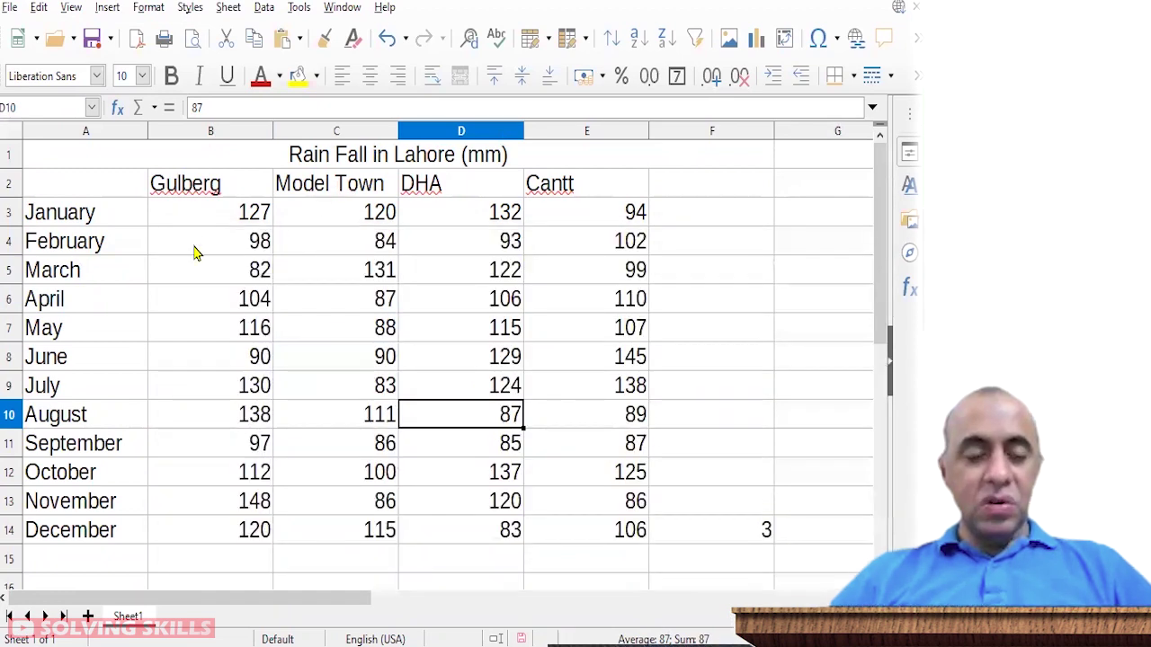
drag(229, 213, 627, 534)
right_click(497, 397)
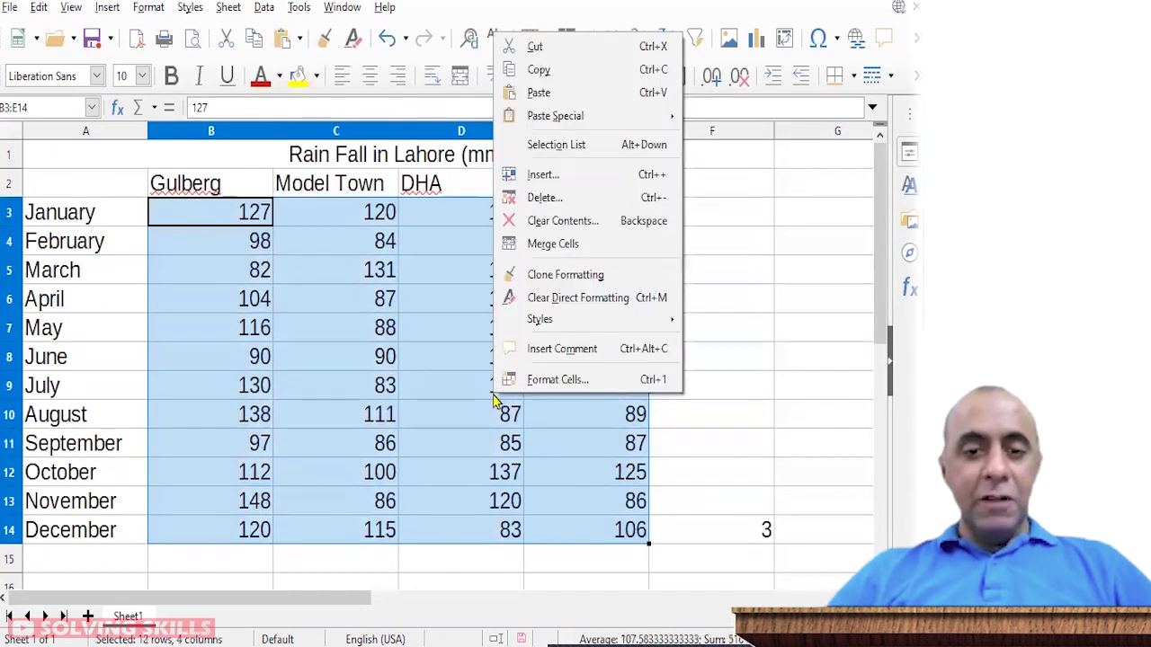
click(585, 383)
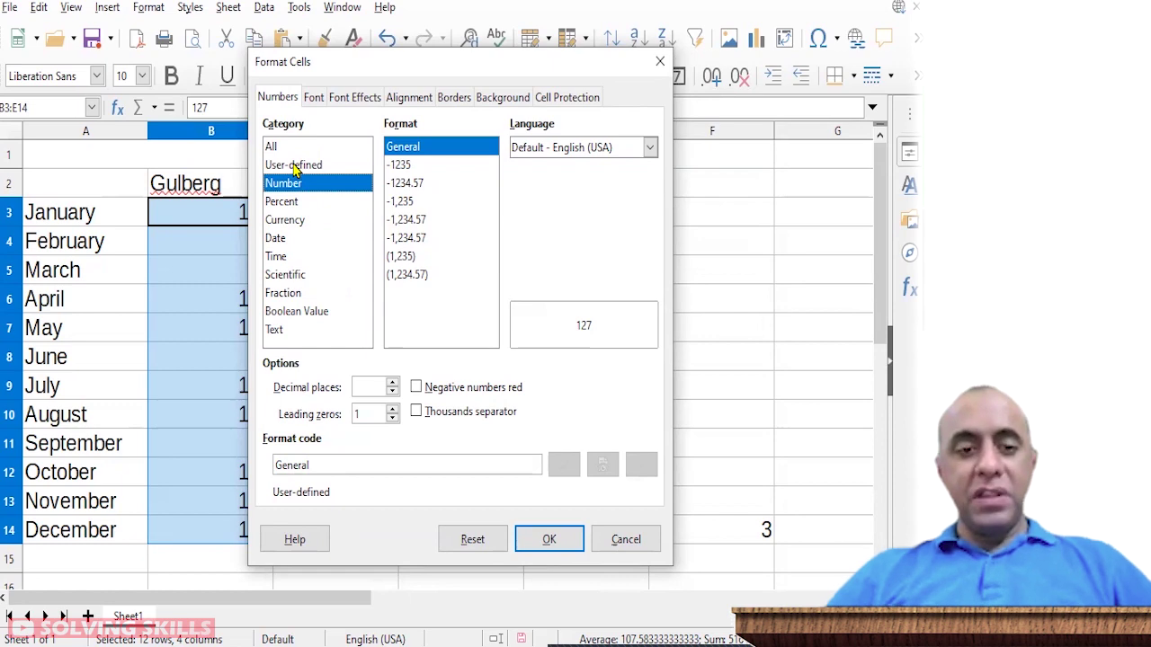
click(341, 465)
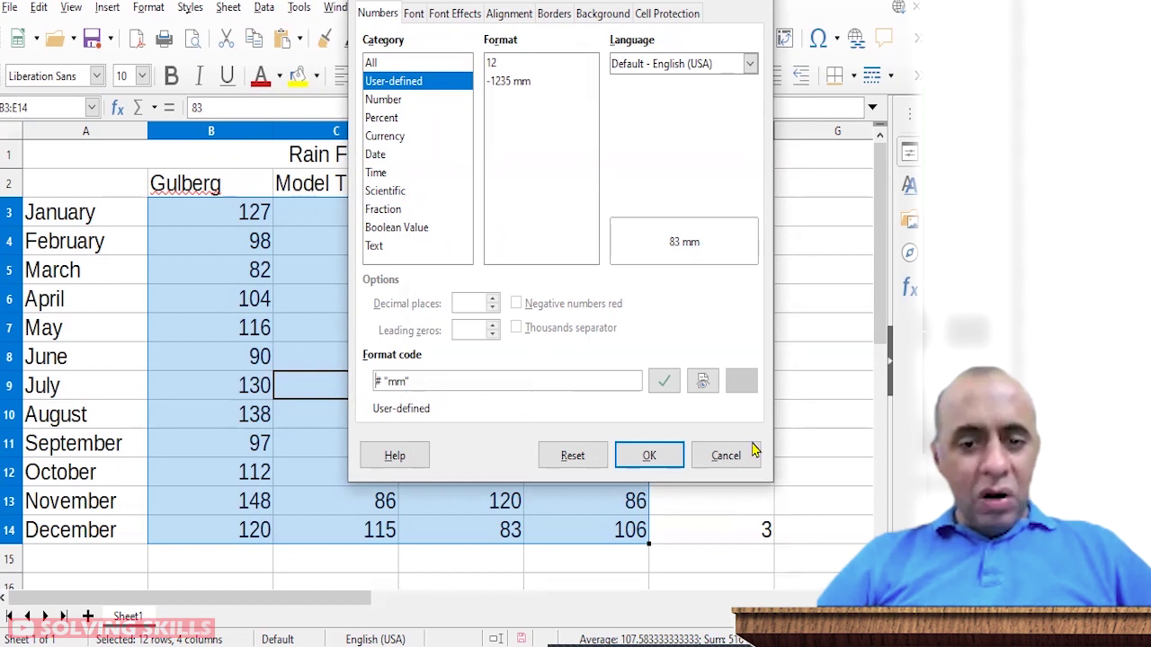
click(725, 455)
Step: Try appending the letter a to Model Town's May value in C7, and restore the plain number
click(300, 320)
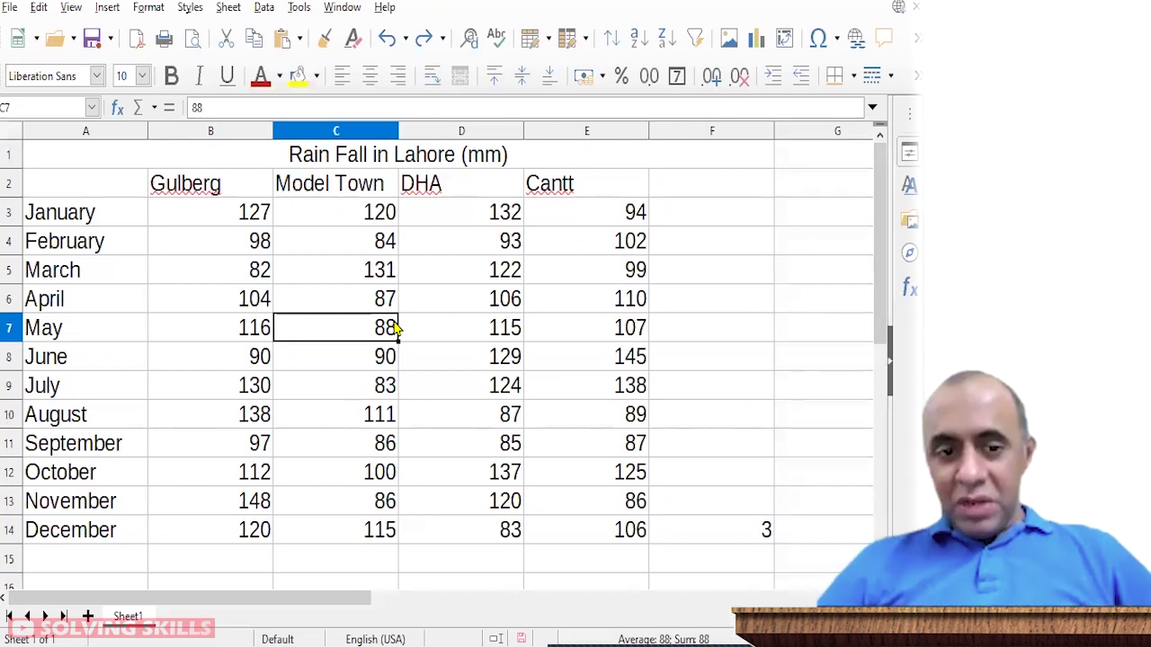
key(F2)
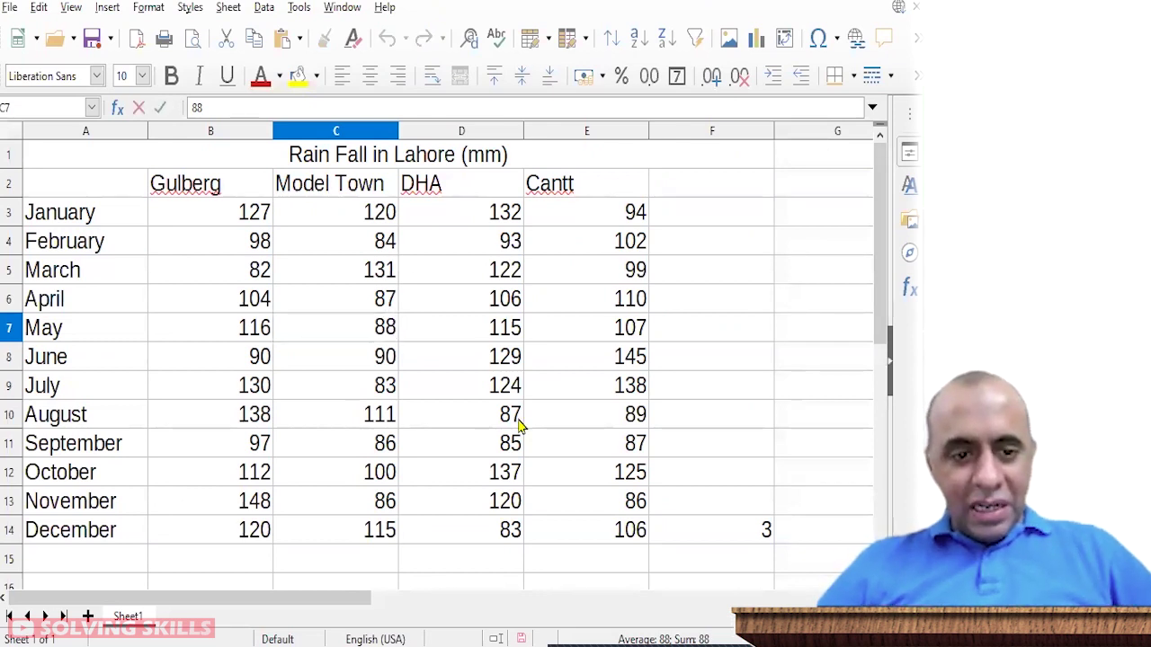
text(a)
key(Return)
key(Up)
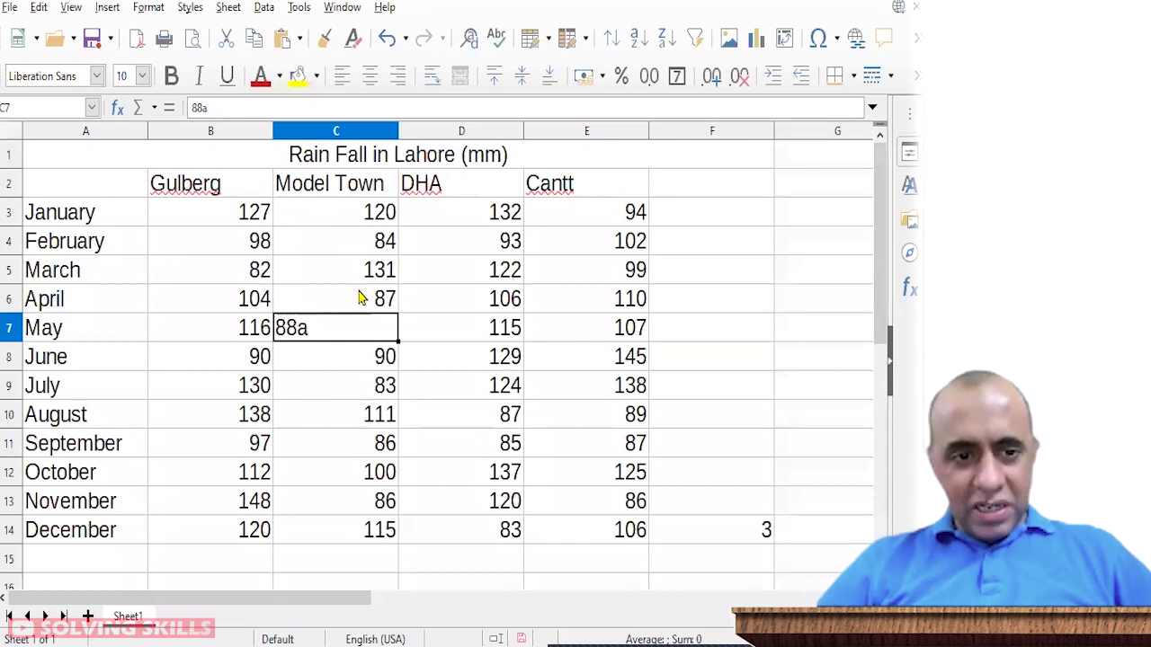
key(F2)
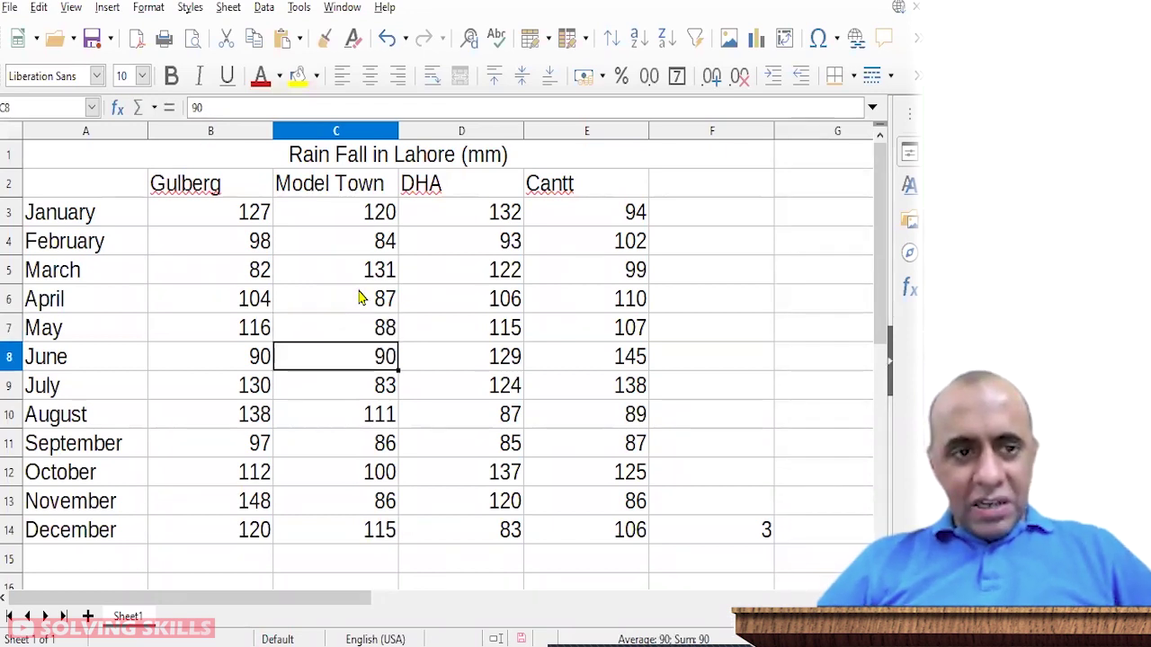
Step: Try the currency format on Model Town's May value in C7, and undo it
key(Up)
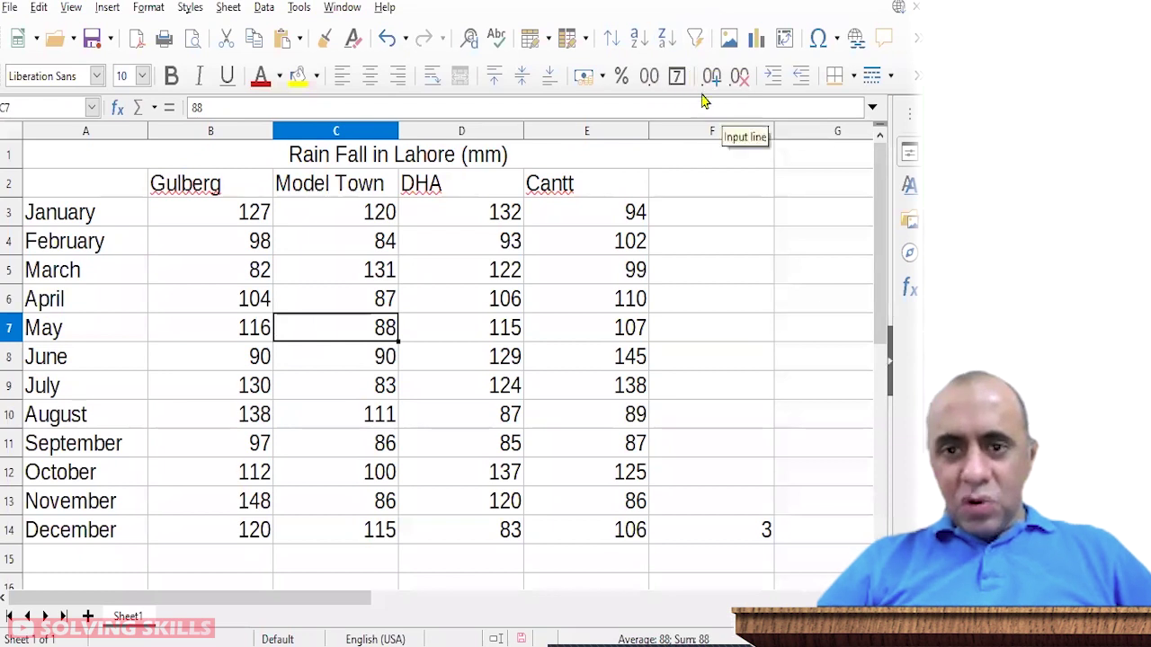
click(585, 76)
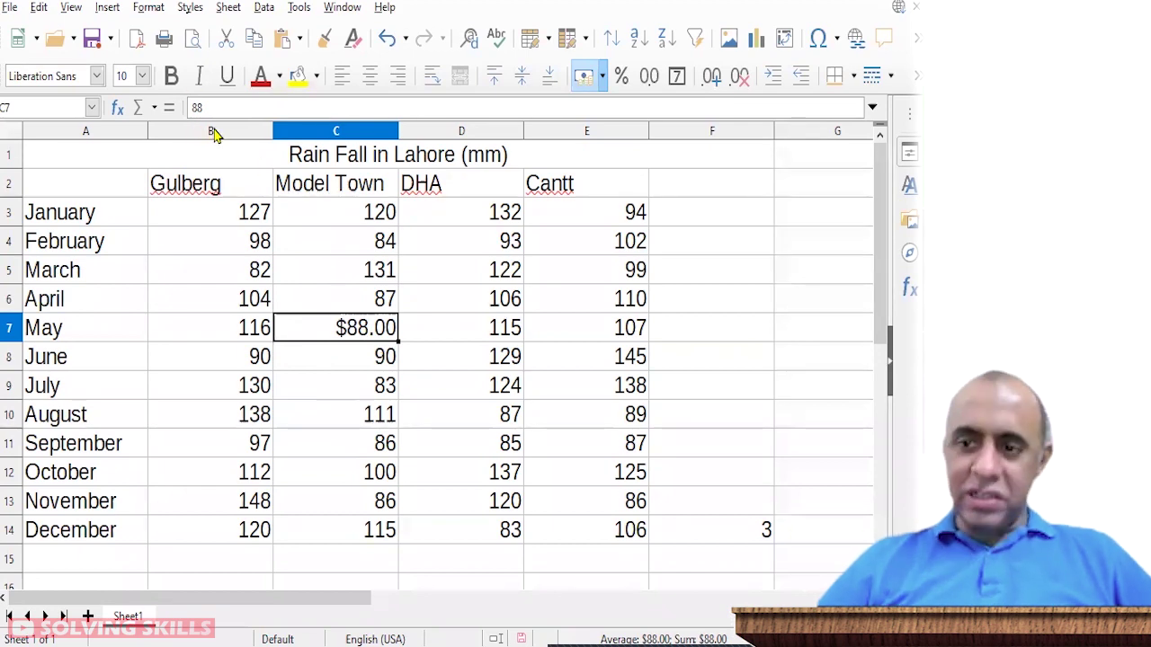
right_click(357, 335)
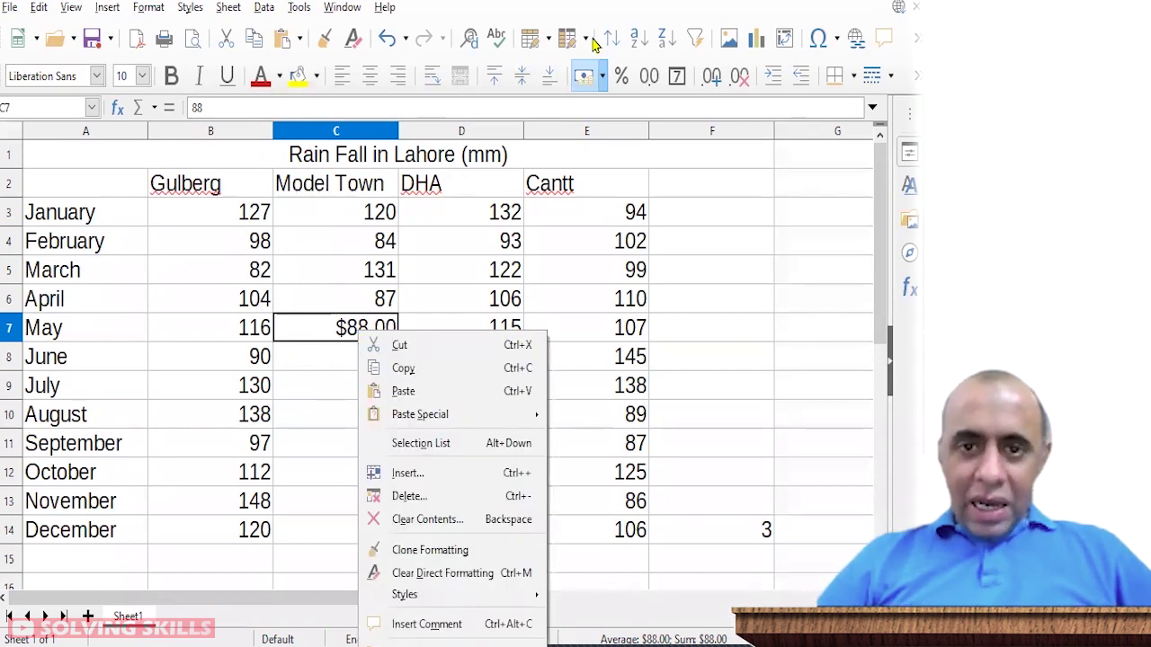
key(Escape)
key(ctrl+z)
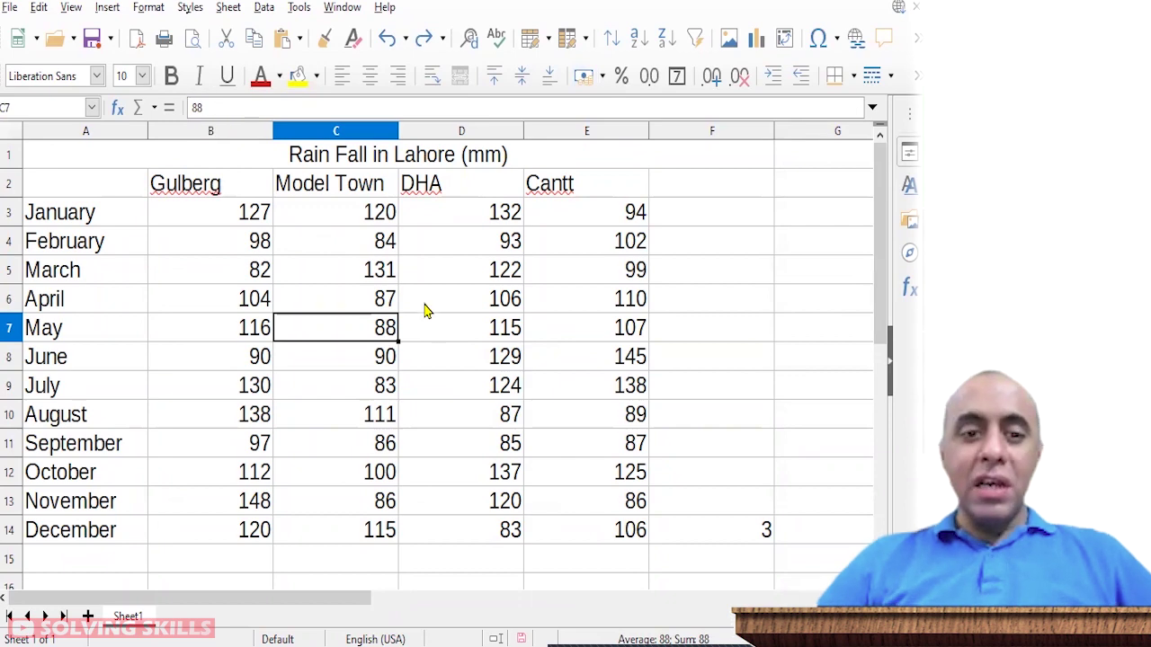
Step: Apply a user-defined number format with the code # "mm" to all rainfall values in B3:E14
drag(264, 225, 619, 530)
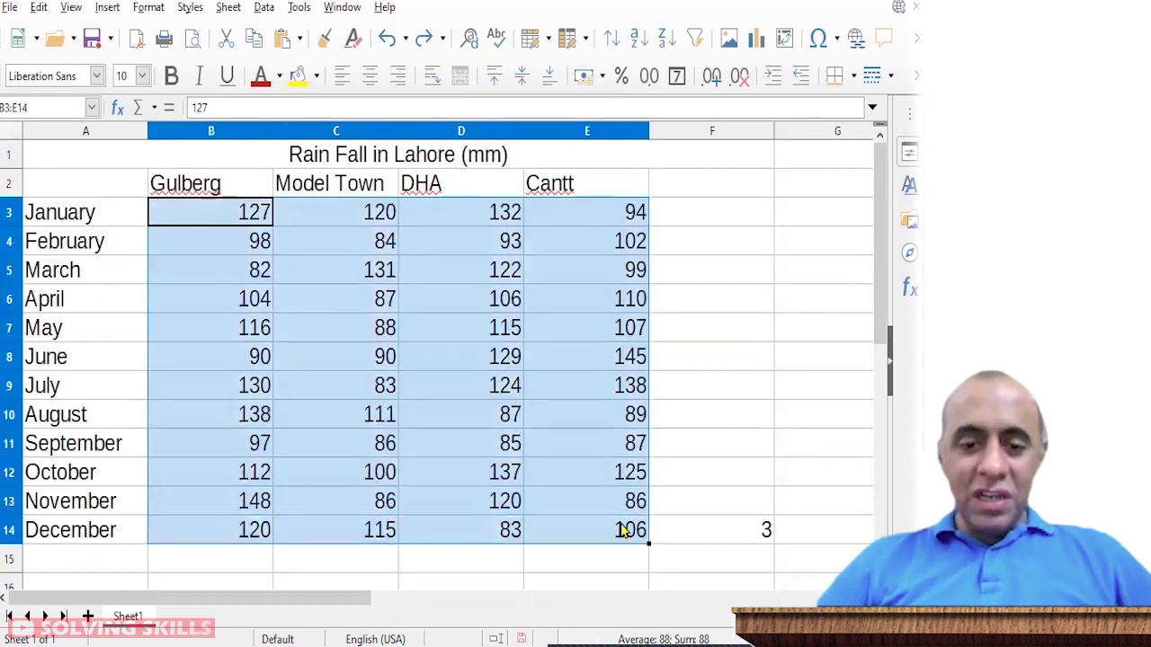
right_click(421, 302)
click(480, 642)
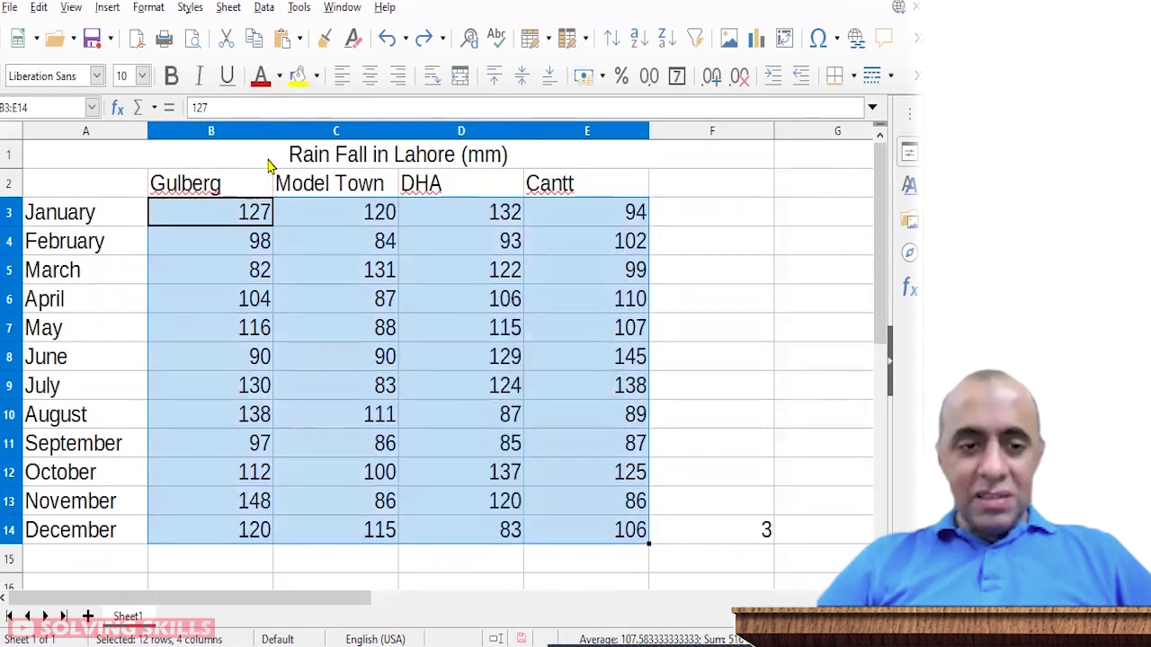
click(296, 167)
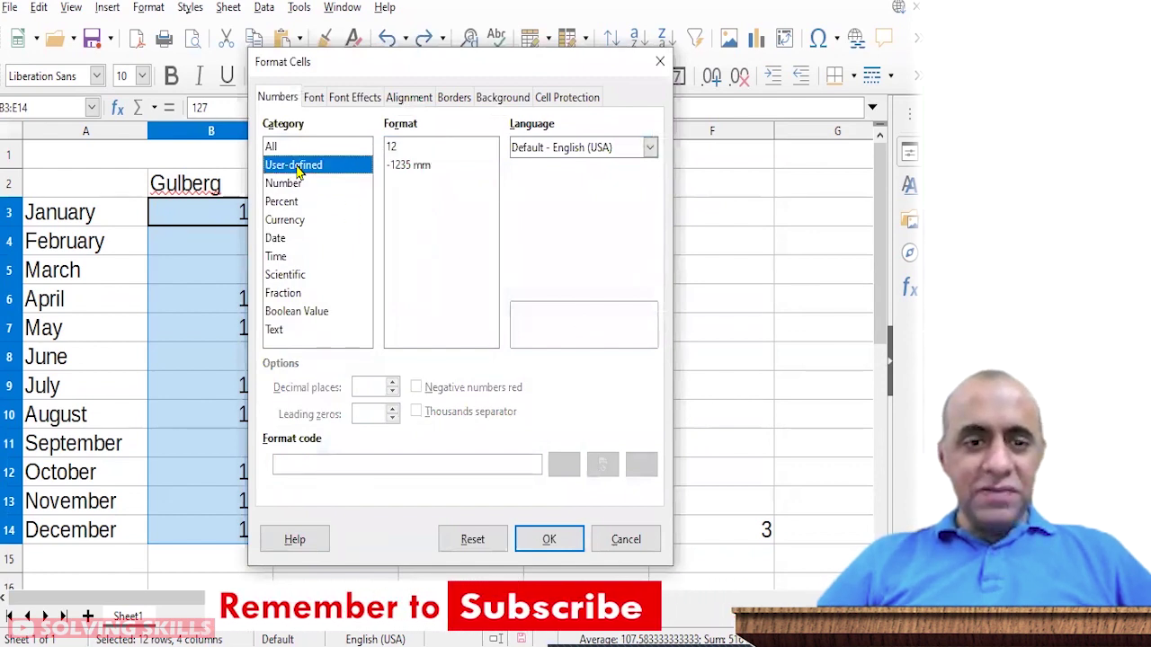
click(311, 462)
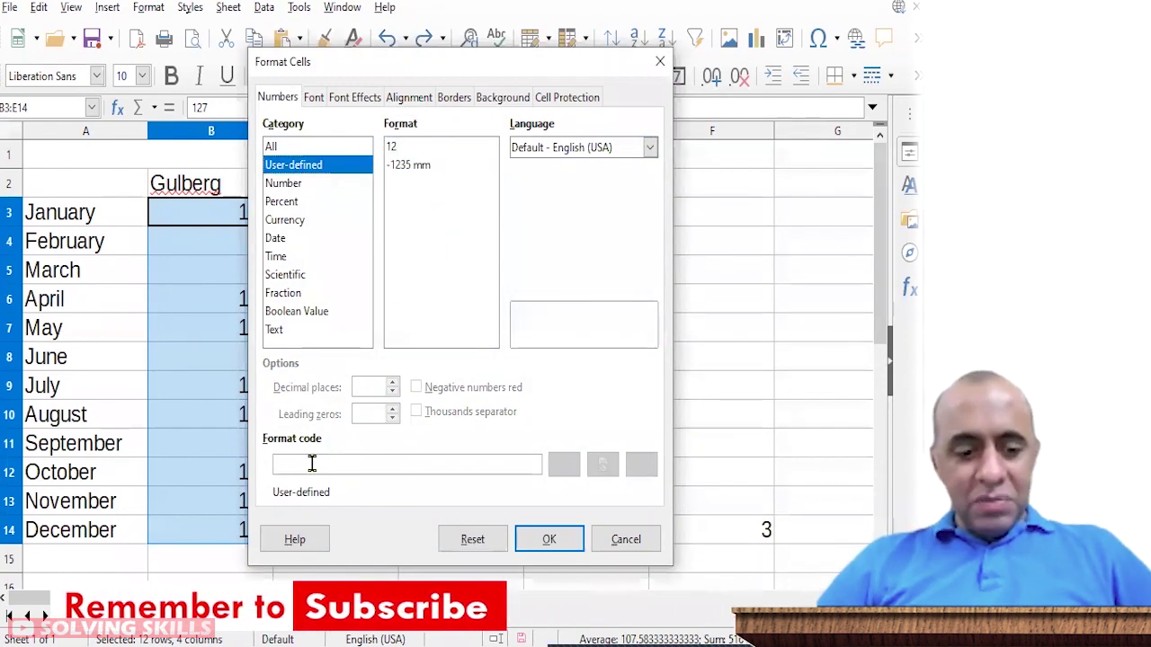
text(#)
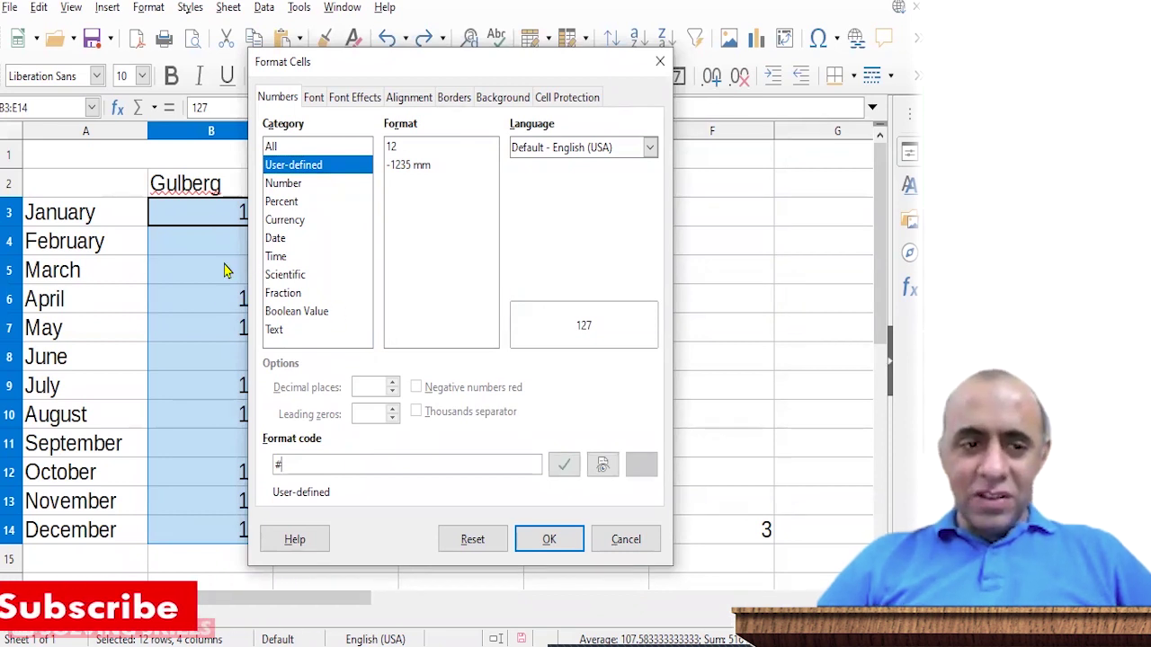
double_click(278, 464)
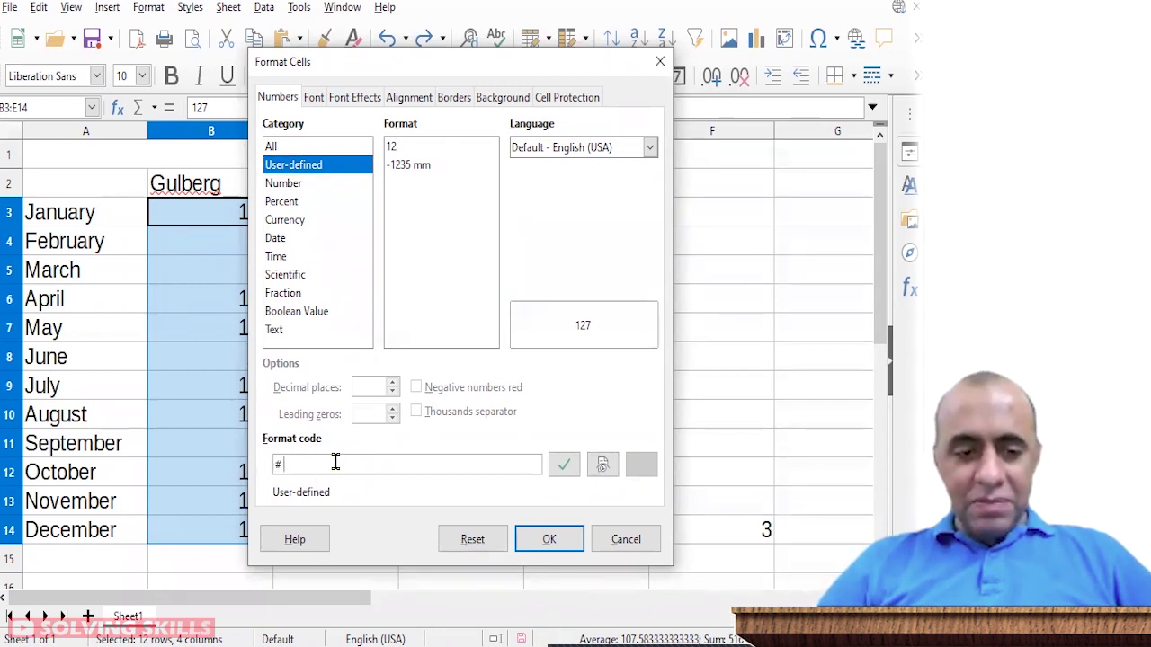
text("mm)
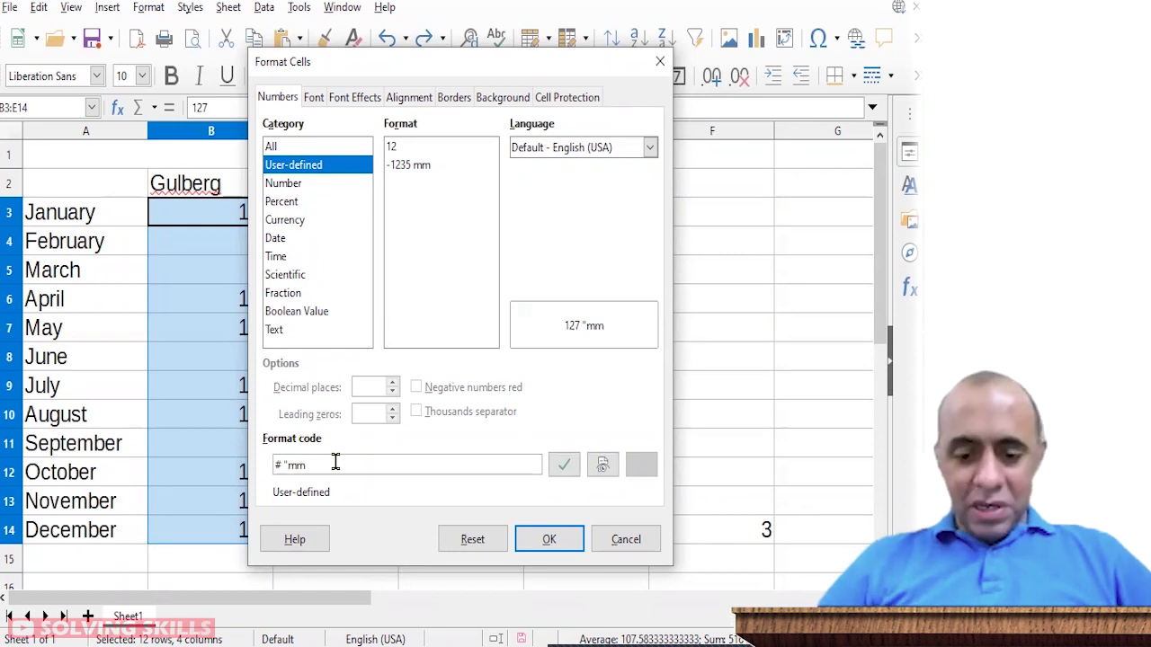
text(")
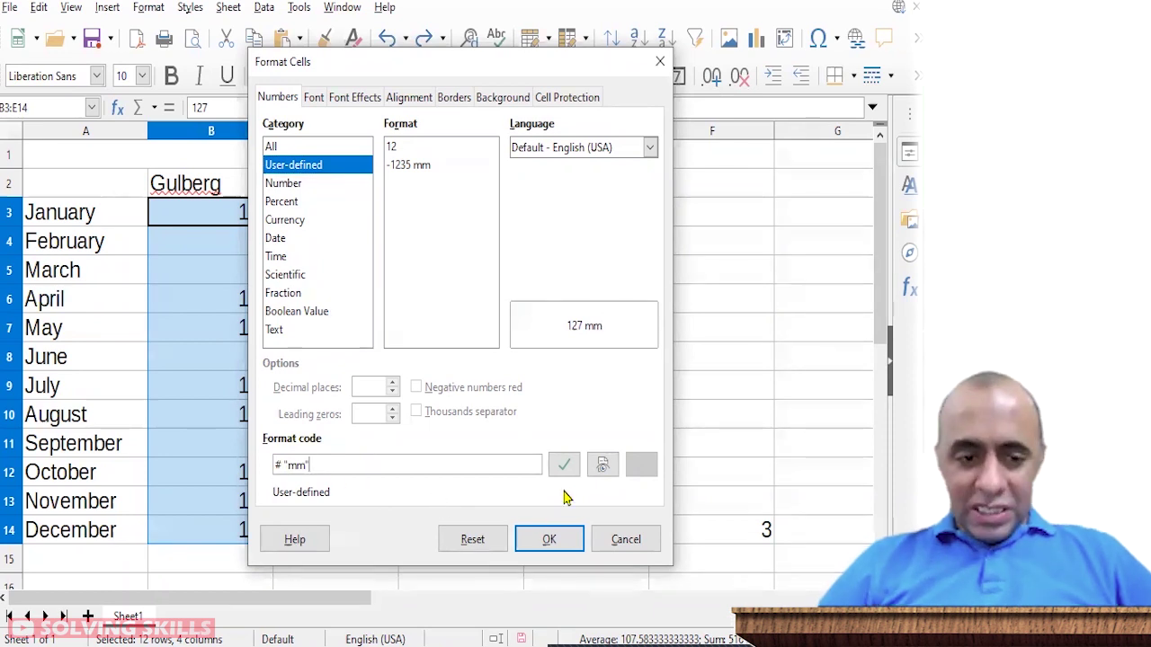
key(shift+Left)
key(shift+Left)
key(shift+Left)
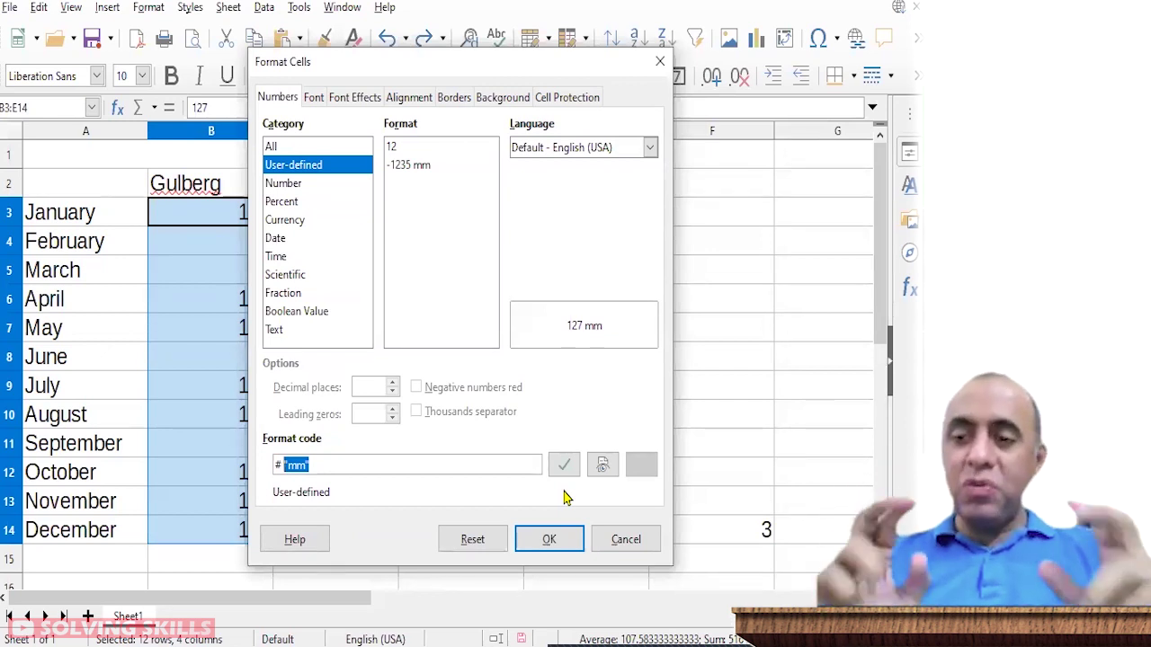
key(Home)
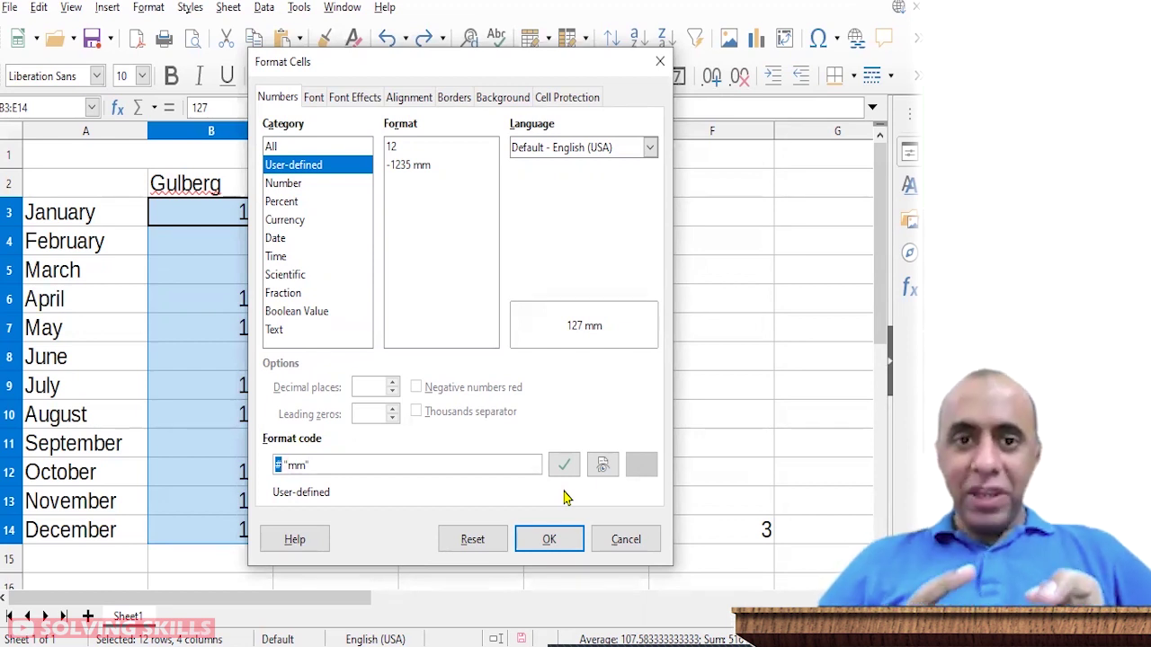
click(547, 538)
Step: Inspect several formatted cells in the Model Town and DHA columns to compare their stored contents with what they display
click(321, 309)
click(376, 250)
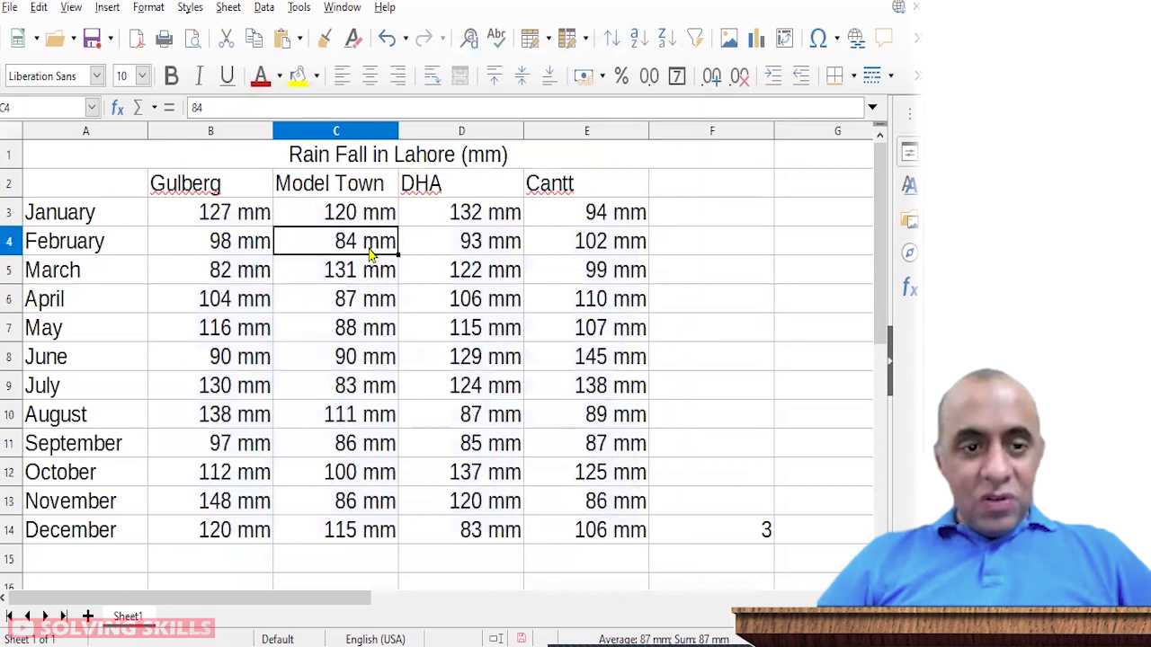
click(373, 327)
click(343, 275)
click(503, 363)
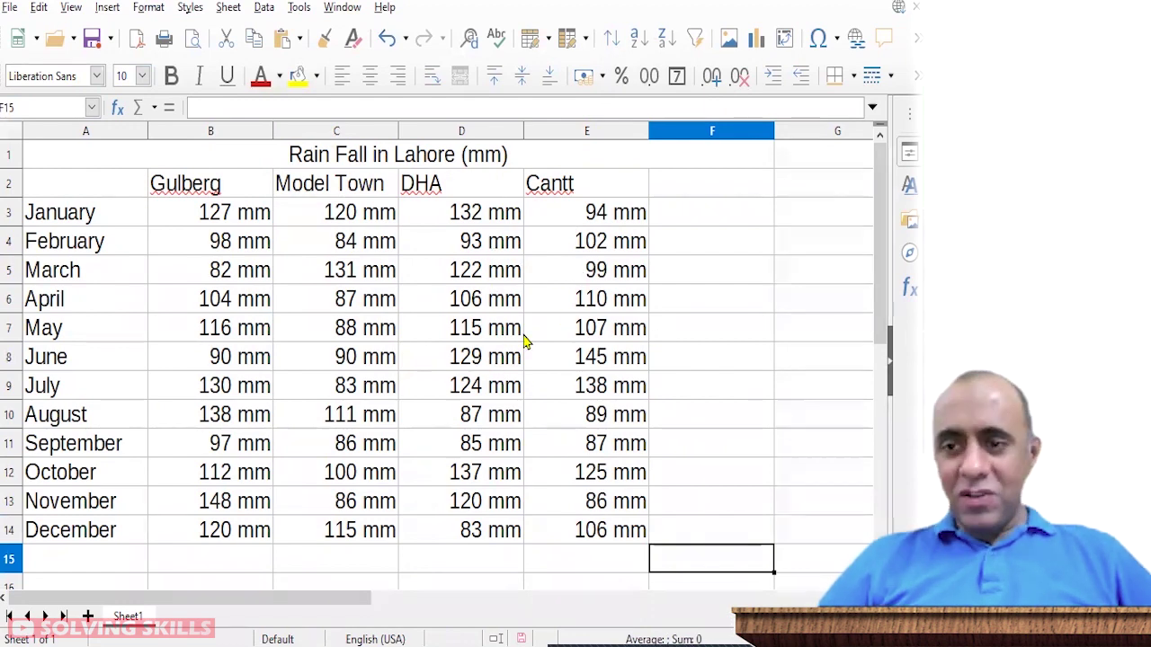
Step: Widen all the sheet's columns slightly to one uniform width
key(ctrl+a)
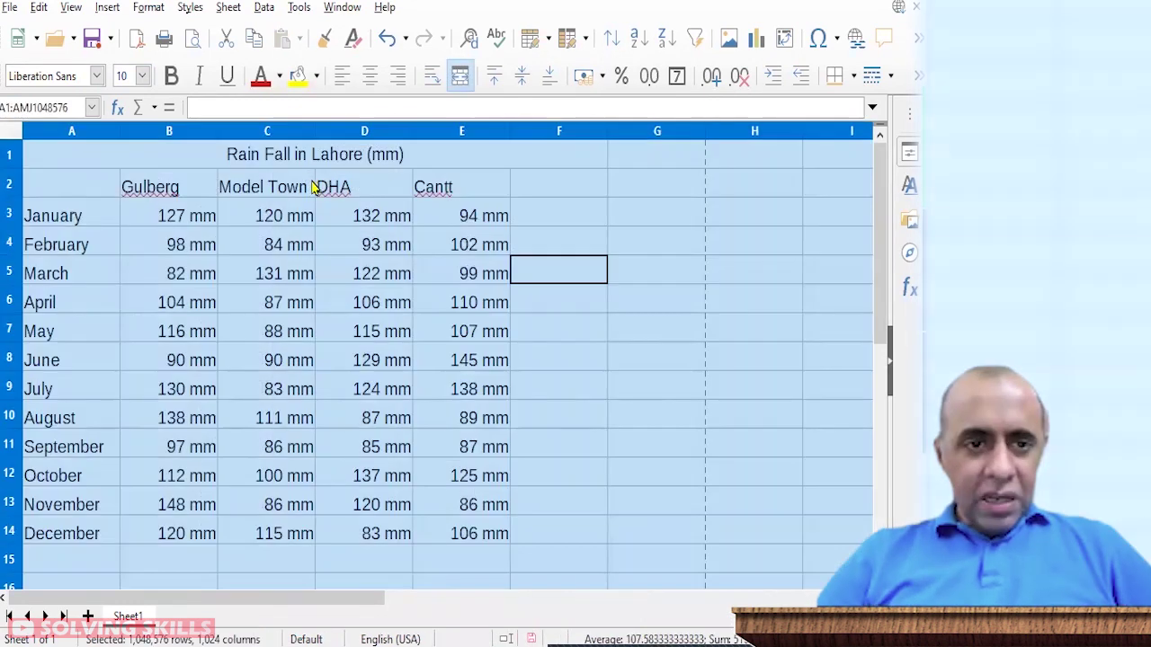
drag(313, 137, 318, 137)
click(303, 255)
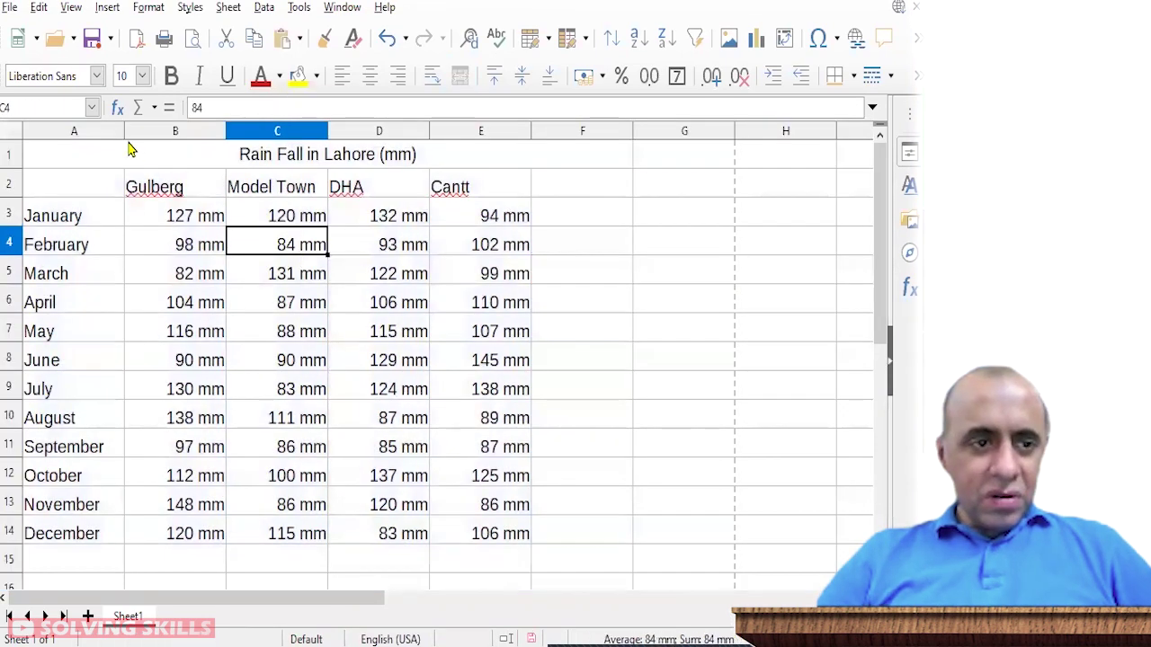
Step: Make the title Rain Fall in Lahore (mm) bold at 12 pt, and bold the month names in A3:A14
click(302, 166)
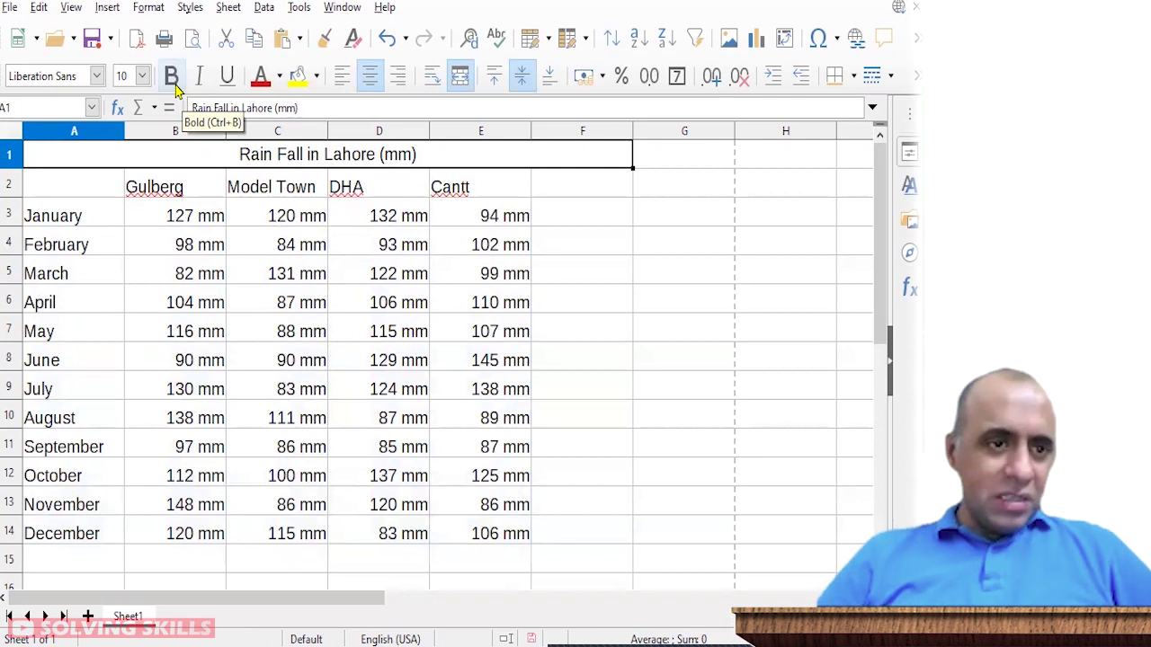
click(172, 77)
click(142, 75)
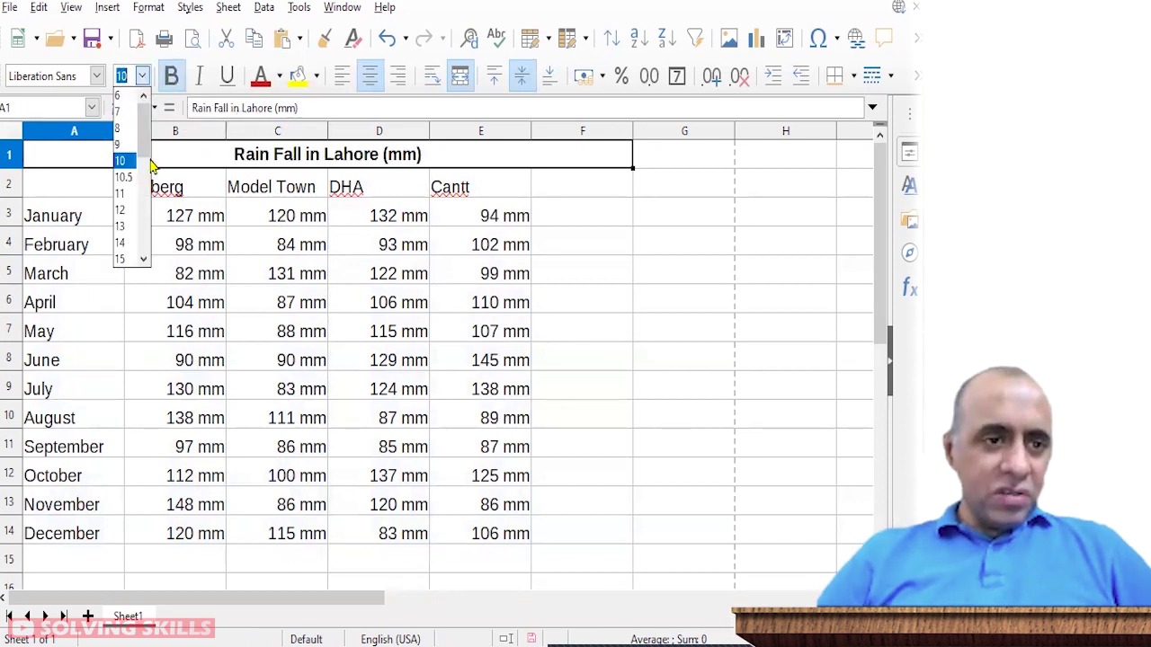
click(125, 209)
drag(101, 214, 94, 539)
click(171, 75)
Step: Bold and centre the heading cells in B2:G2
drag(155, 187, 527, 188)
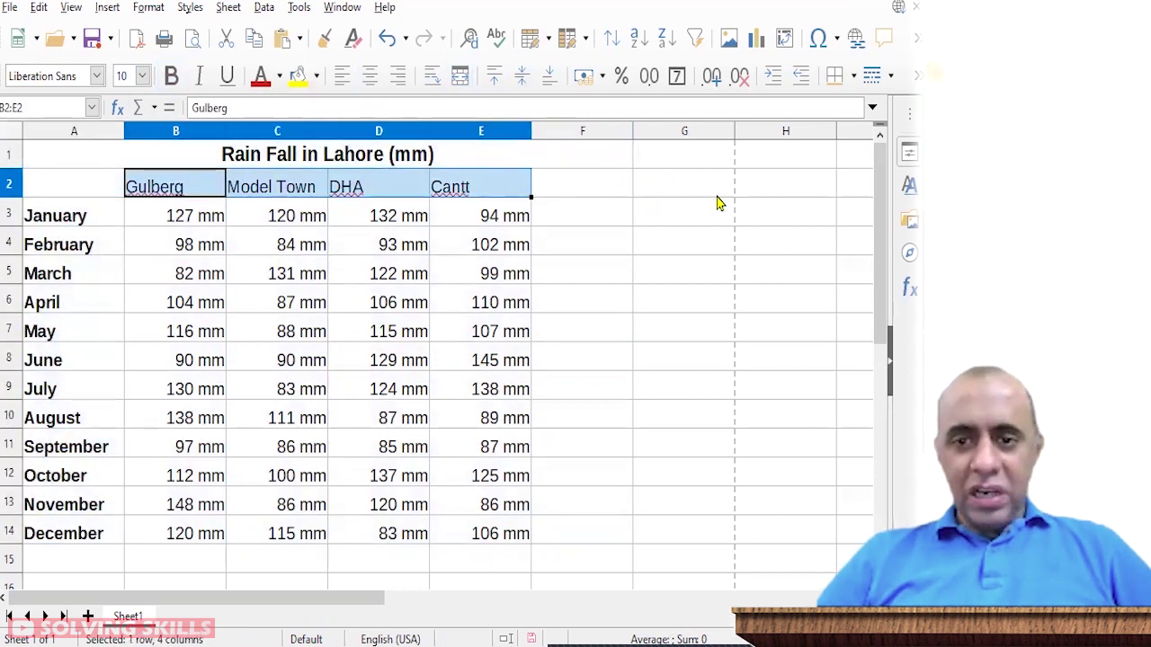
click(432, 192)
drag(179, 187, 662, 185)
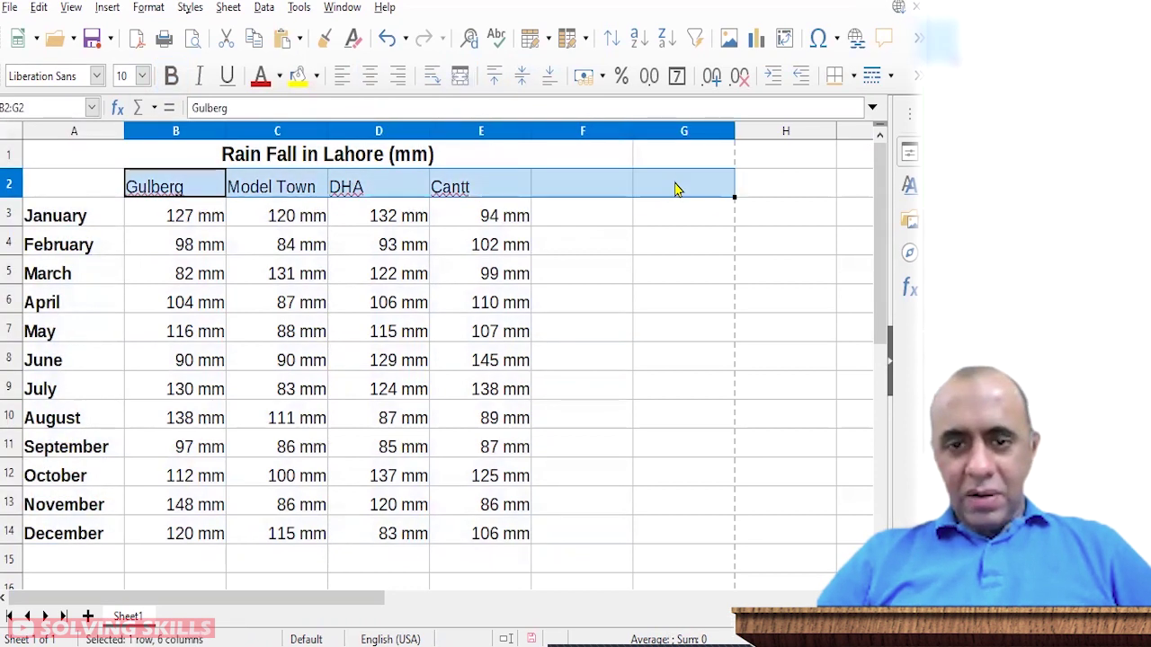
click(172, 75)
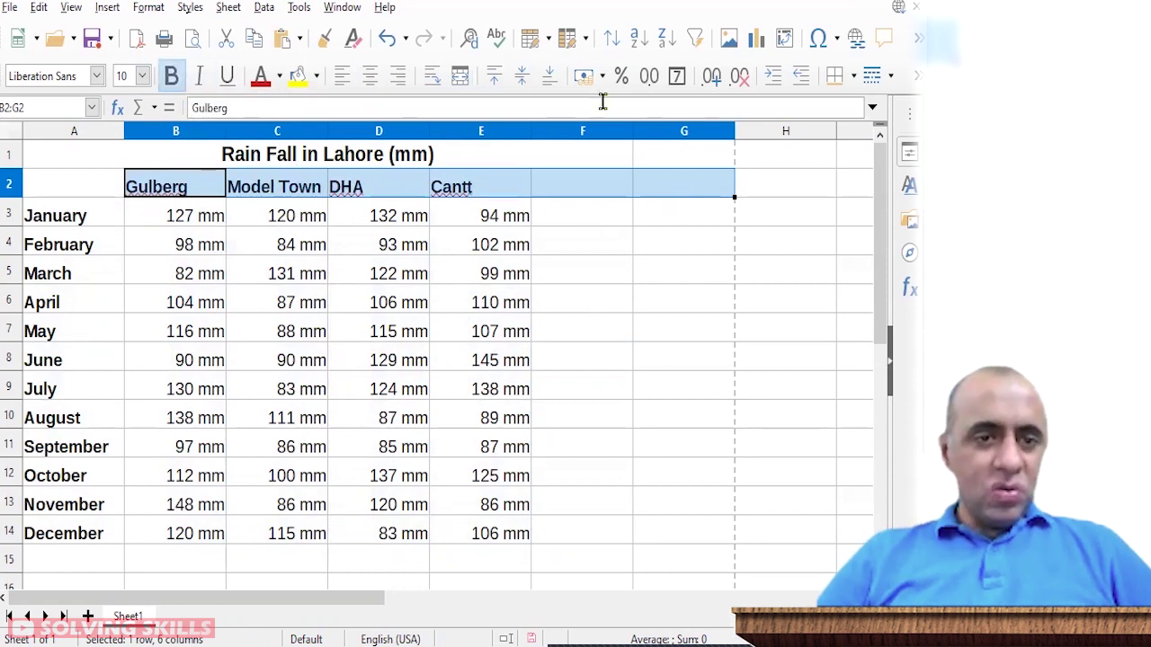
click(370, 76)
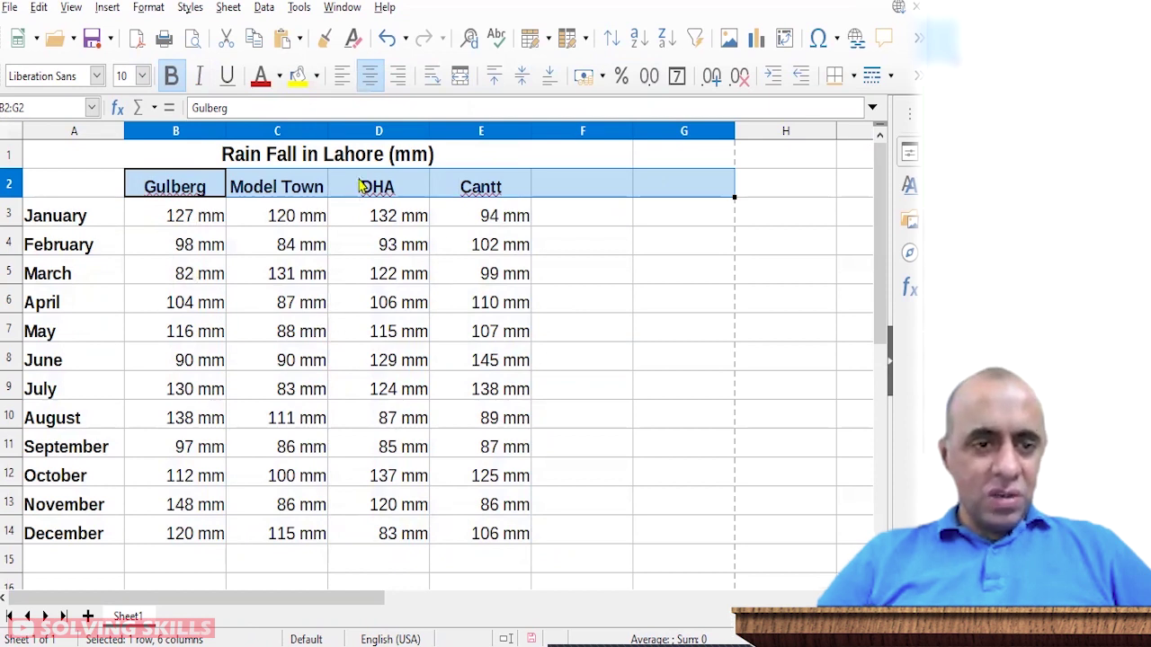
Step: Widen column C slightly so the Model Town heading has more room
click(342, 254)
drag(327, 132, 339, 131)
click(329, 320)
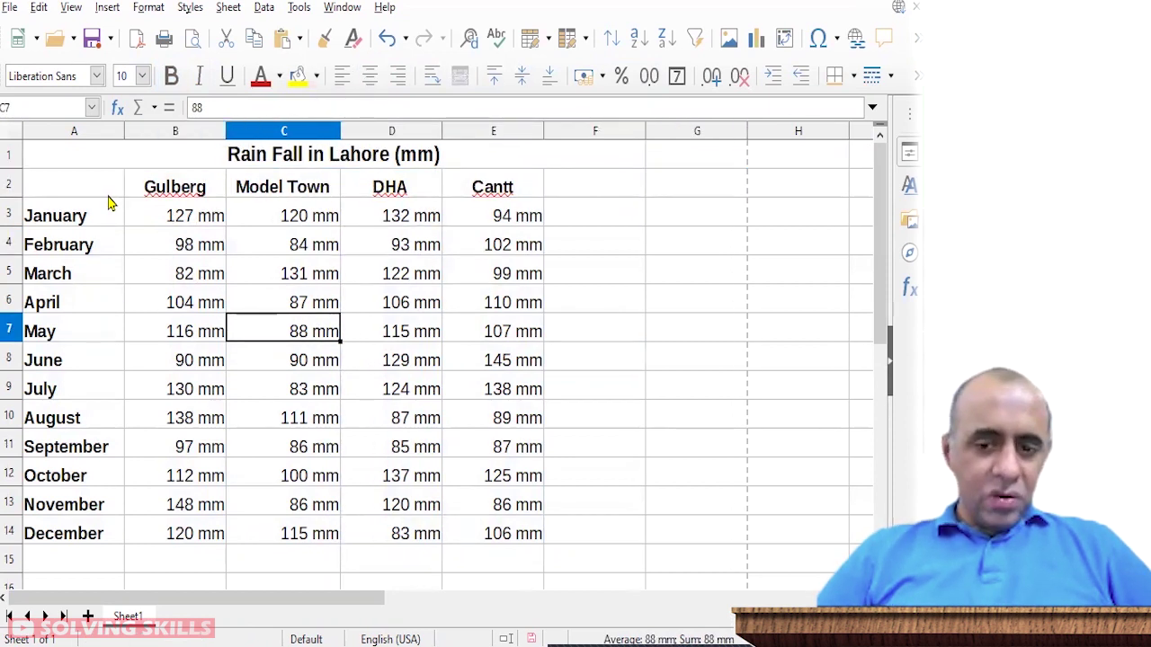
Step: Fill the merged title cell in row 1 with a light pink background
click(90, 156)
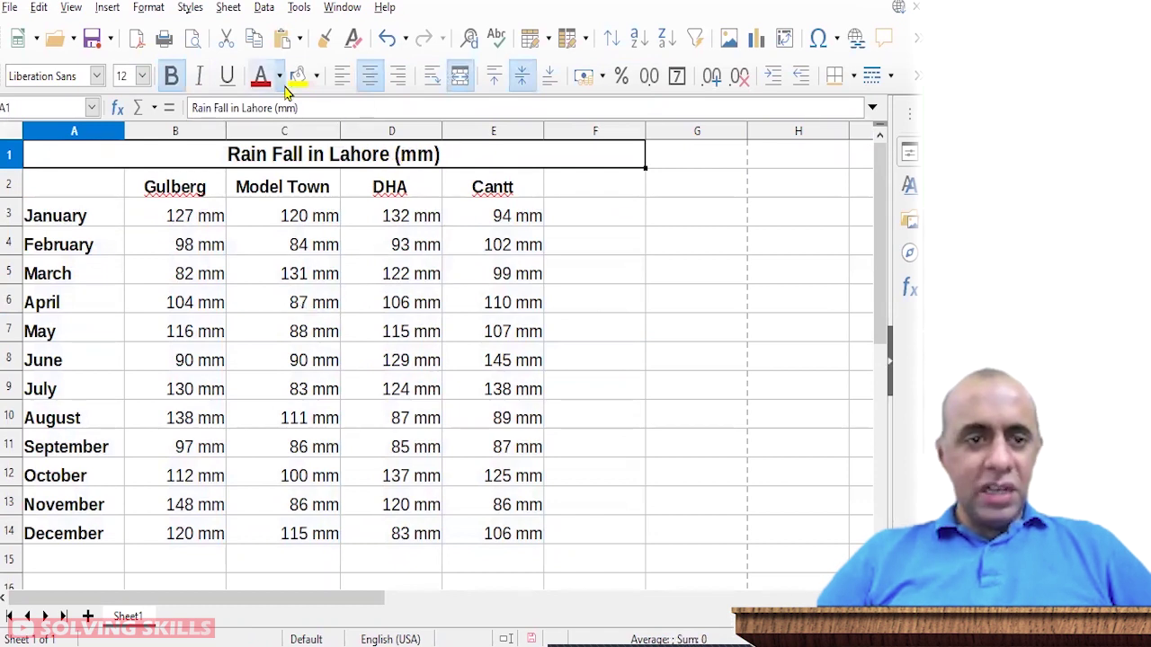
click(316, 77)
click(371, 244)
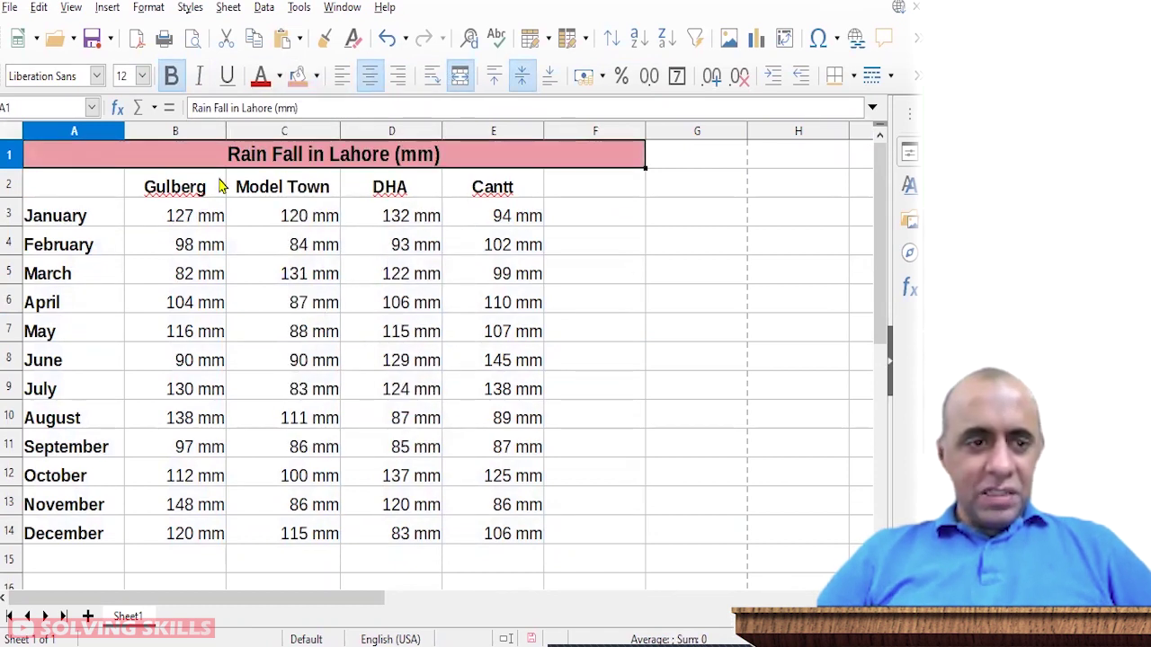
Step: Fill the heading cells B2:G2 with a green background
drag(126, 187, 676, 186)
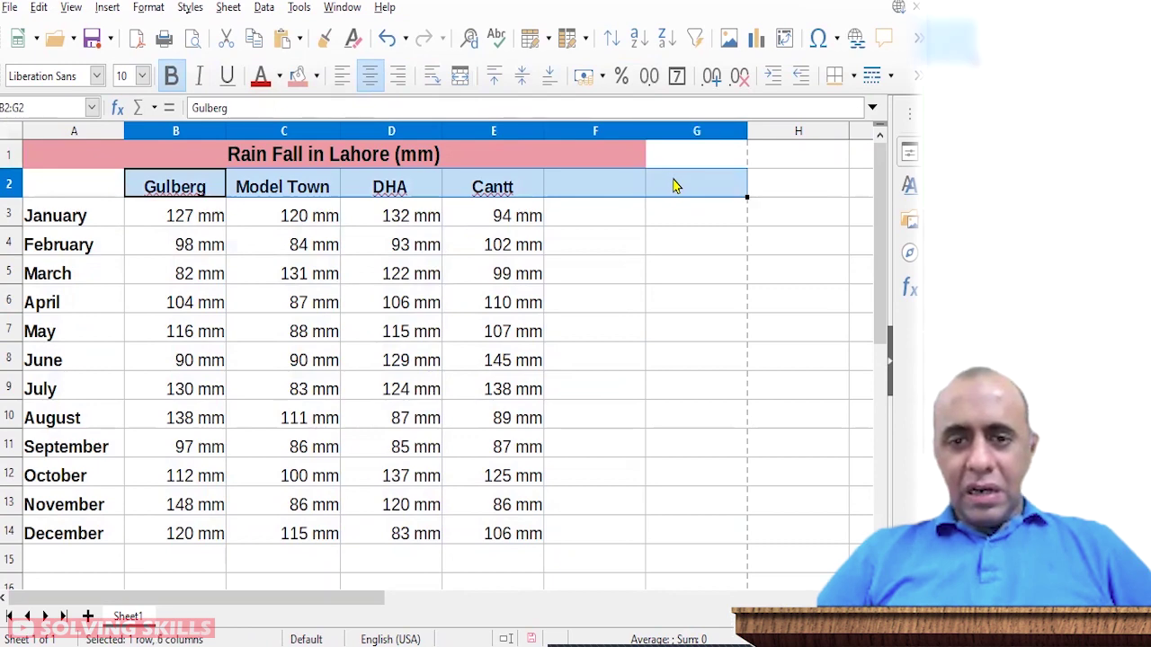
click(316, 77)
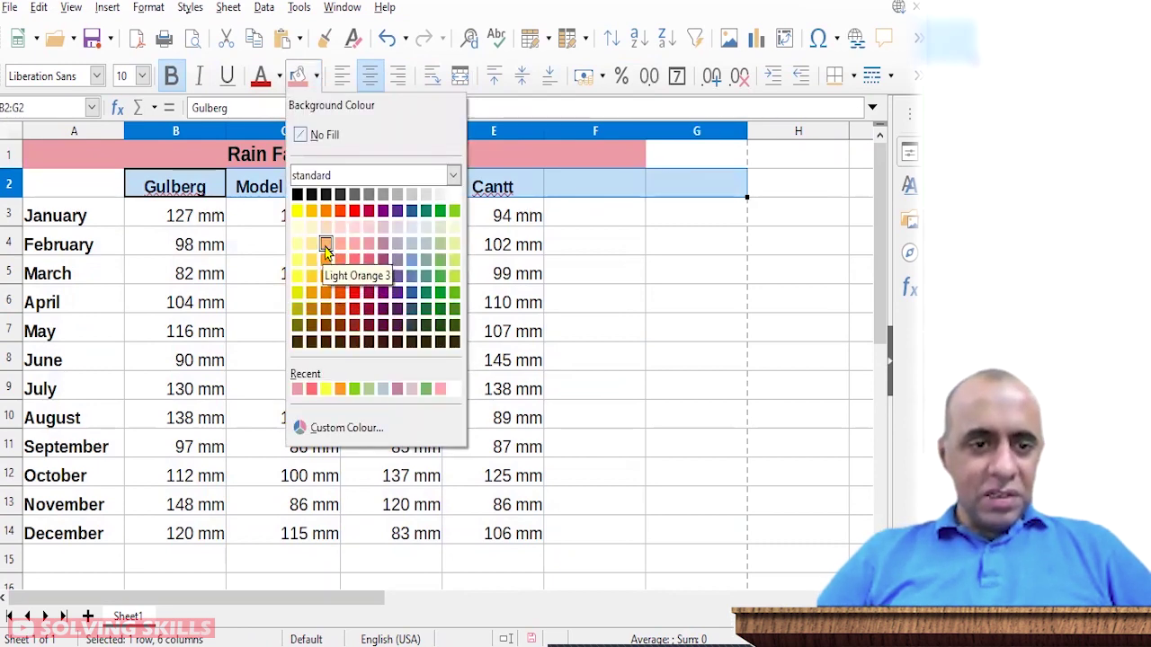
click(454, 210)
click(230, 300)
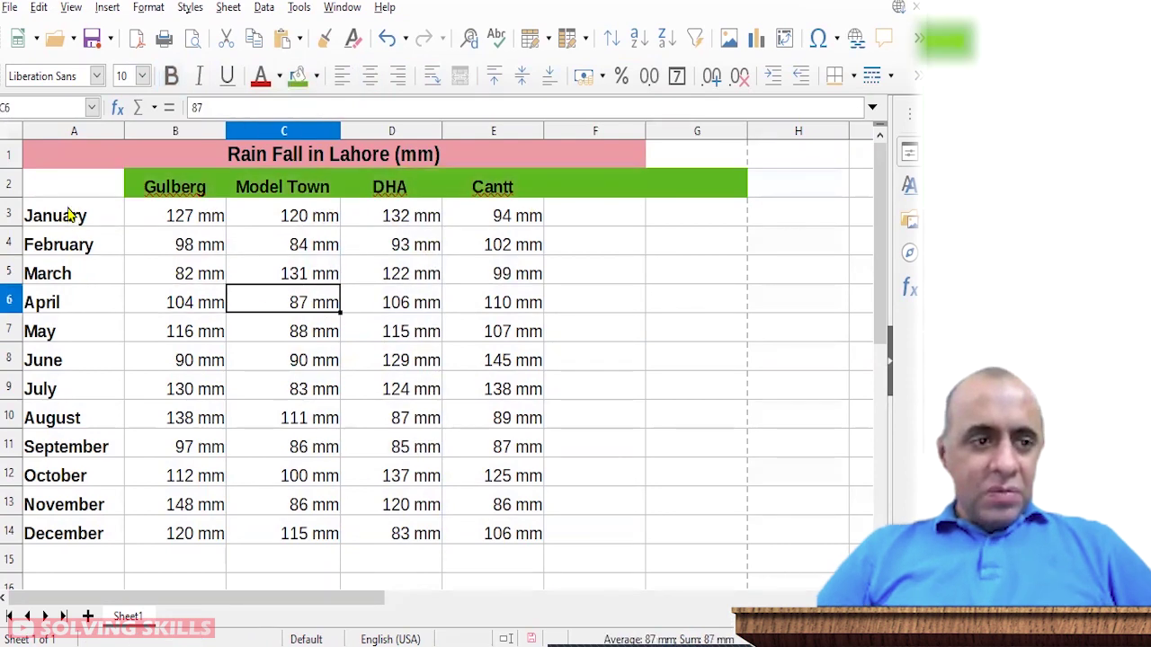
Step: Fill the month cells A3:A14 with a golden yellow background
drag(70, 213, 77, 542)
click(317, 76)
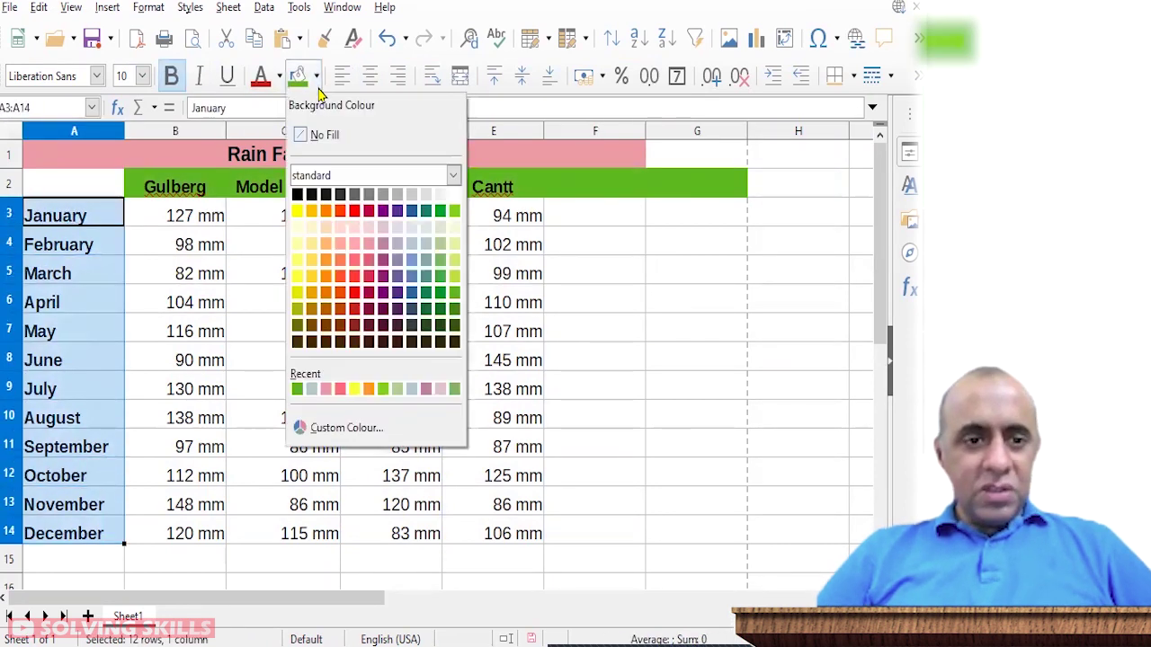
click(300, 295)
click(309, 384)
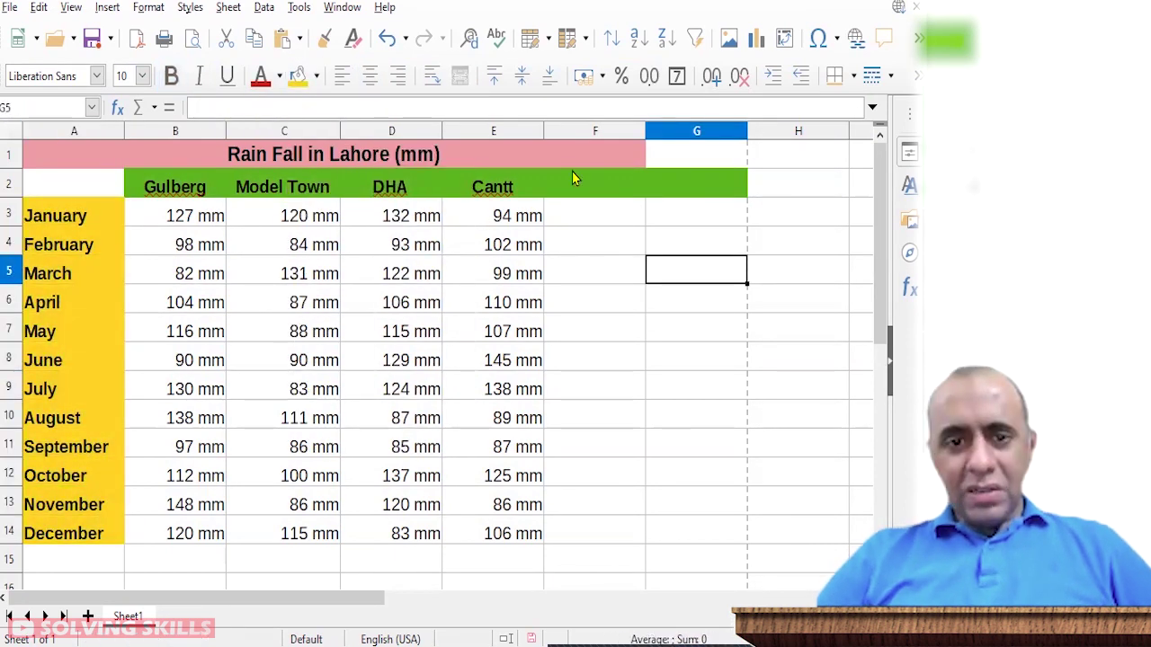
Step: Enter the heading Monthly Average in F2 and widen column F until the whole heading fits
click(591, 254)
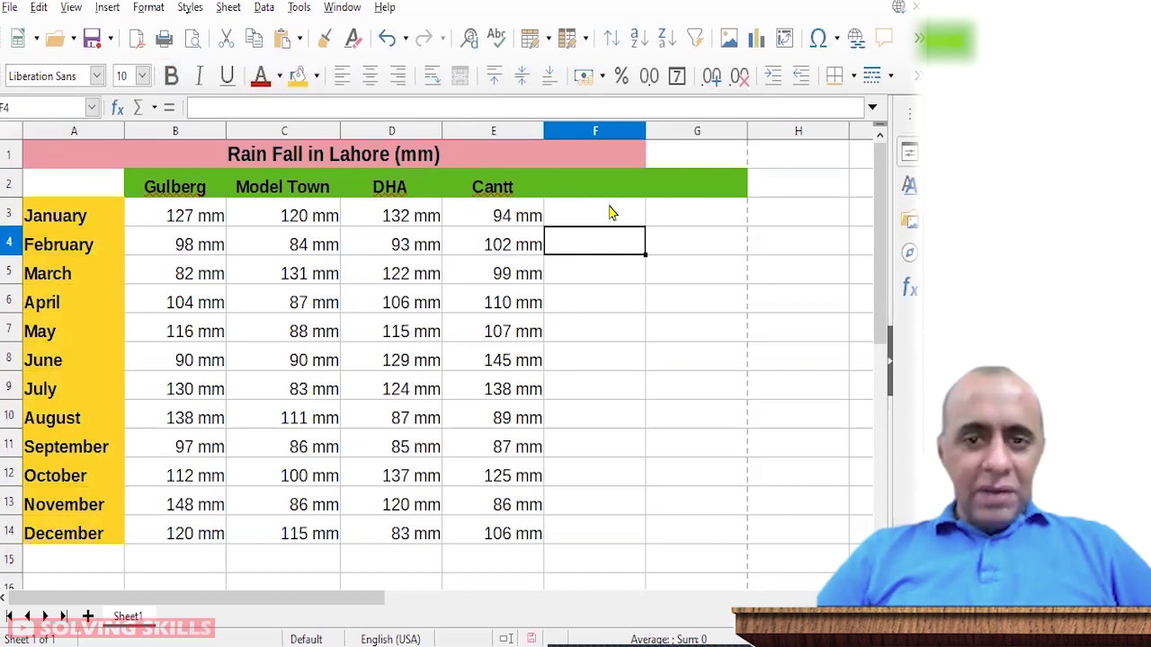
key(Up)
key(Up)
text(Aver)
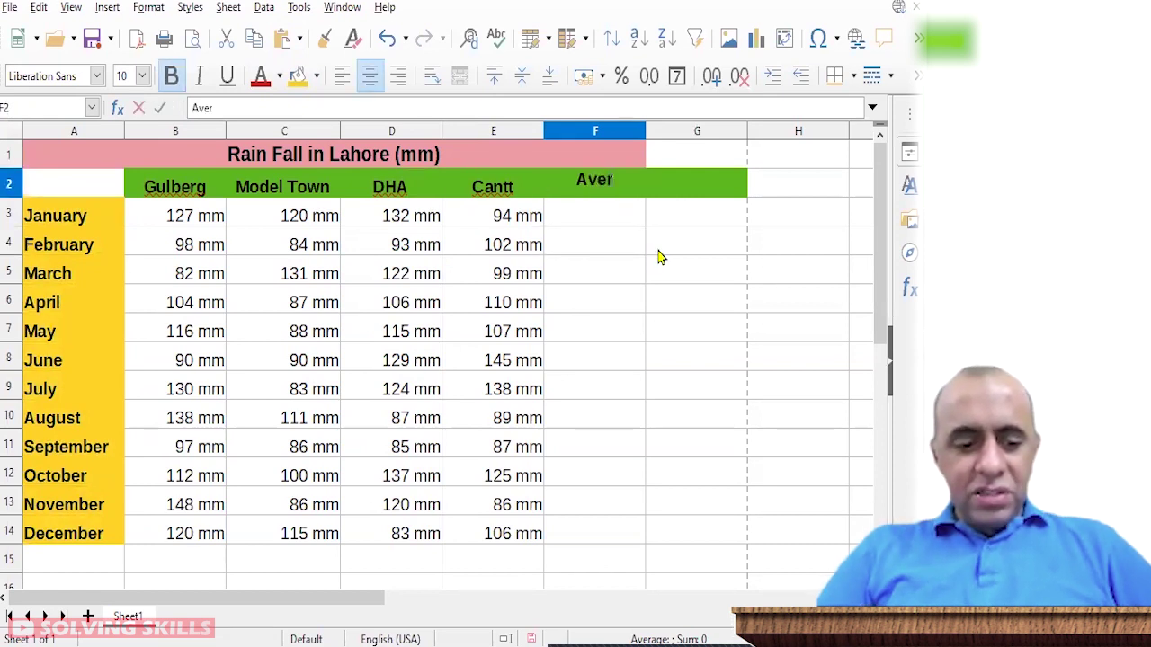
text(age)
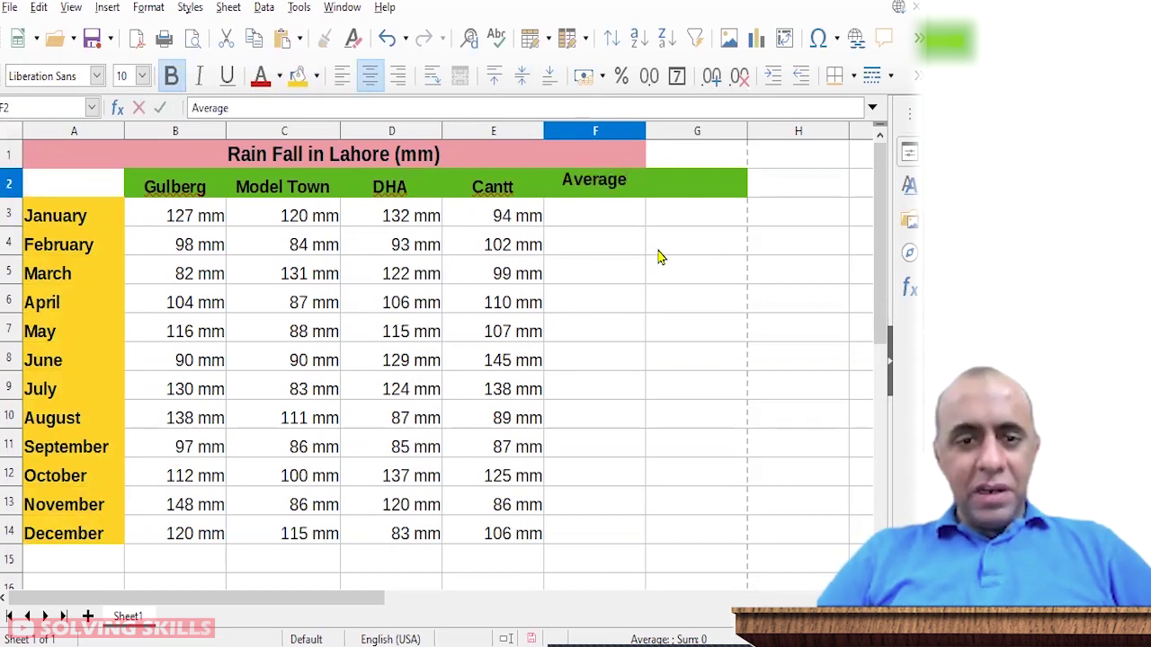
key(Left)
key(Left)
key(Left)
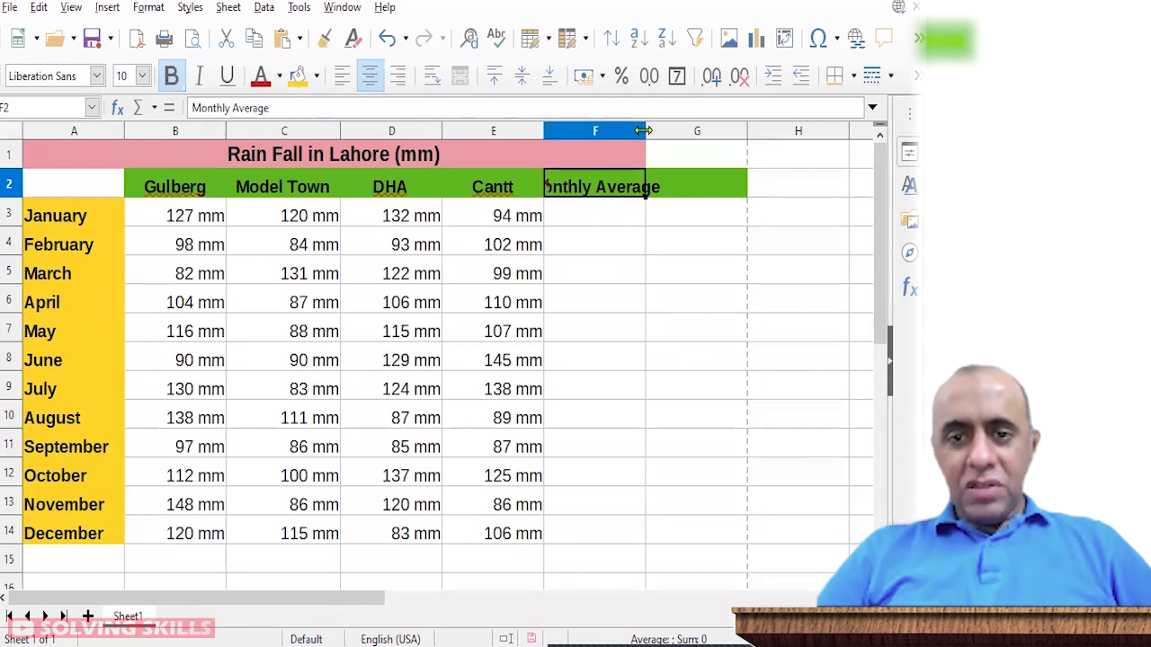
drag(643, 130, 691, 131)
Step: Calculate January's average rainfall in F3 with the formula =AVERAGE(B3:E3)
scroll(440, 360, down, 2)
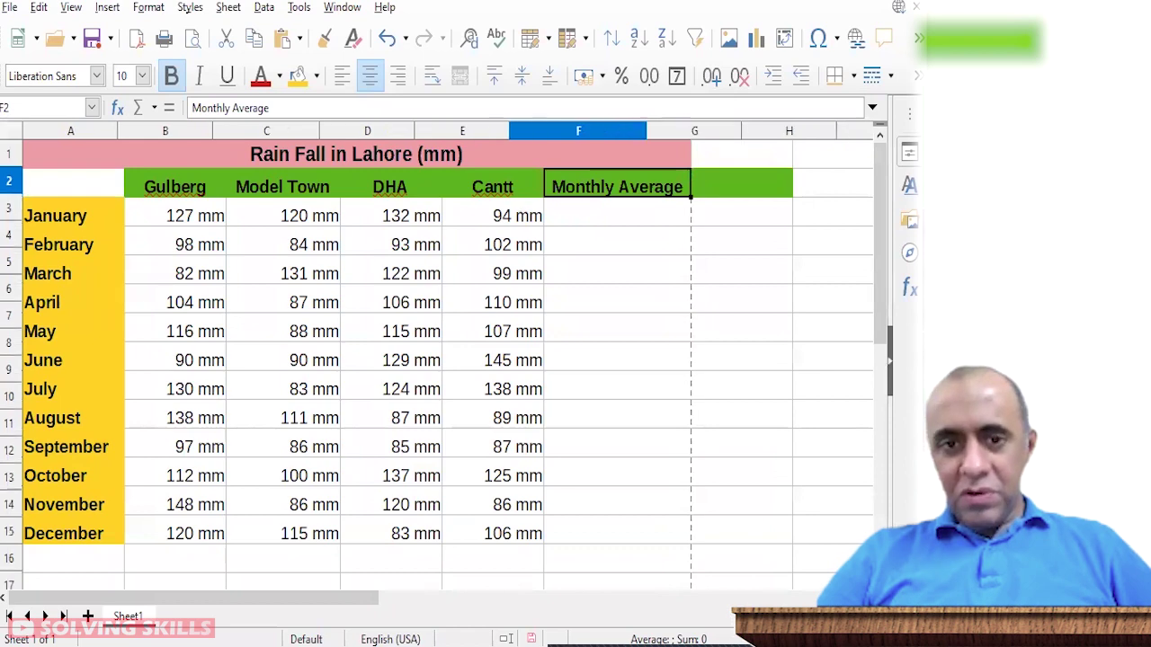
click(530, 207)
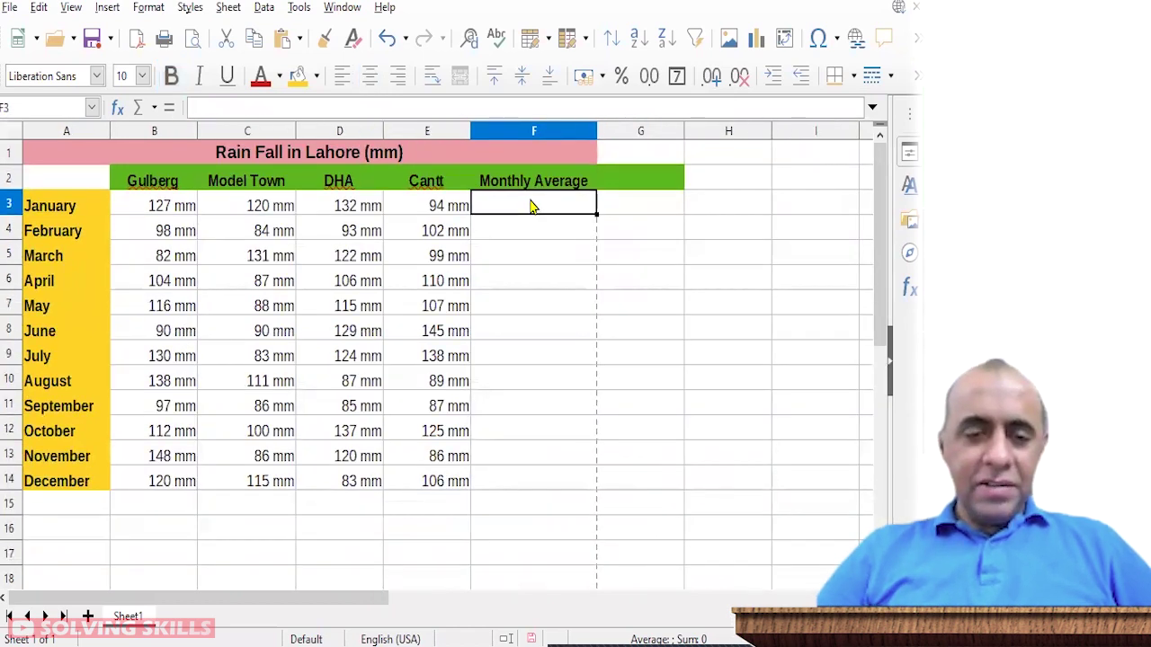
text(=)
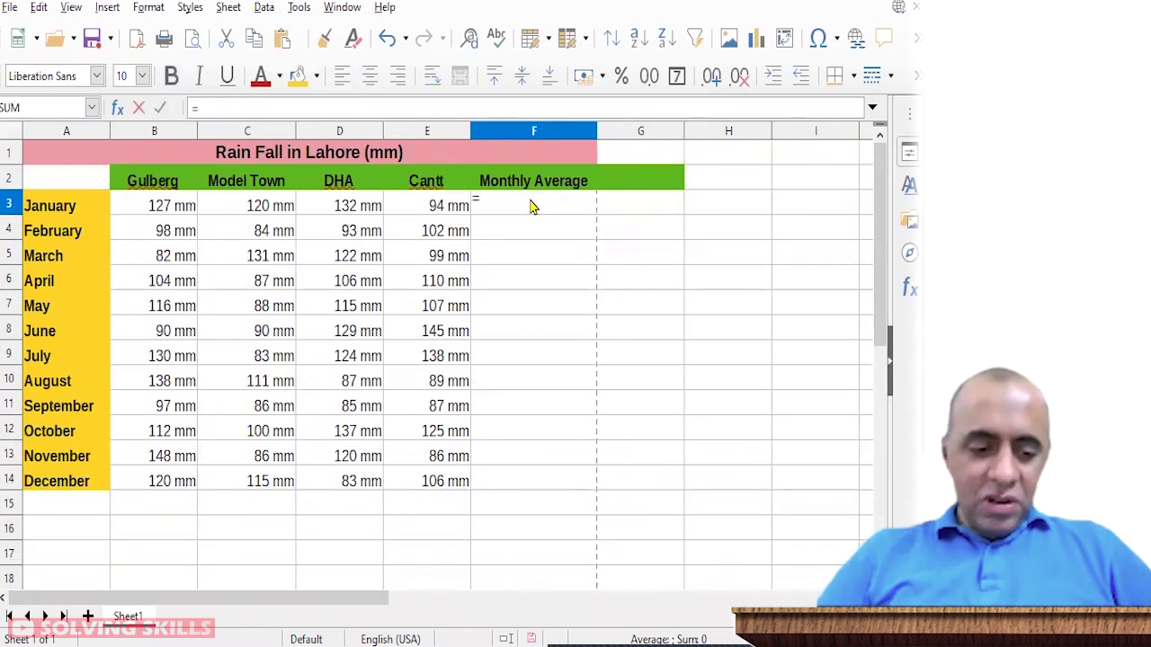
text(average()
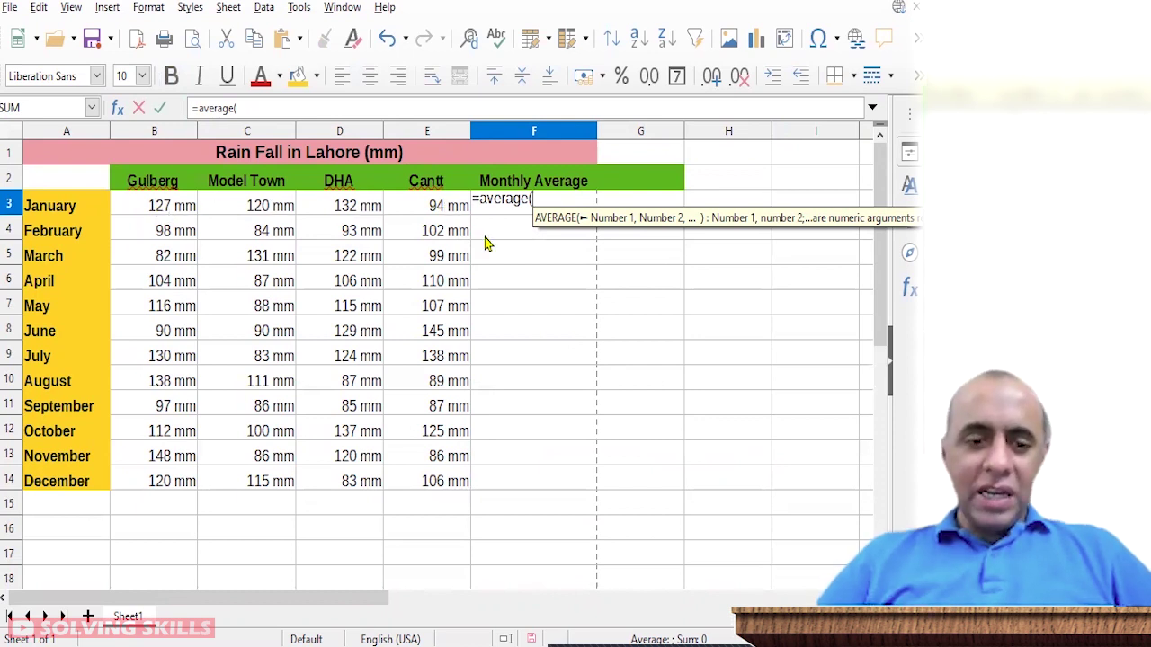
text(B3:)
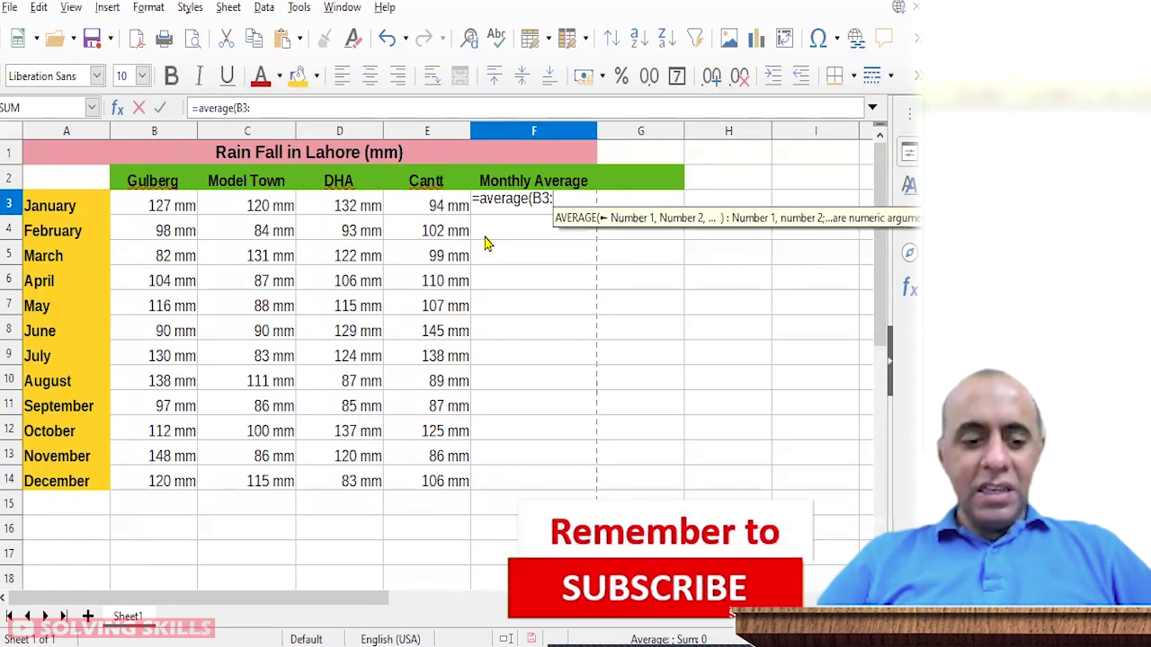
text(E3))
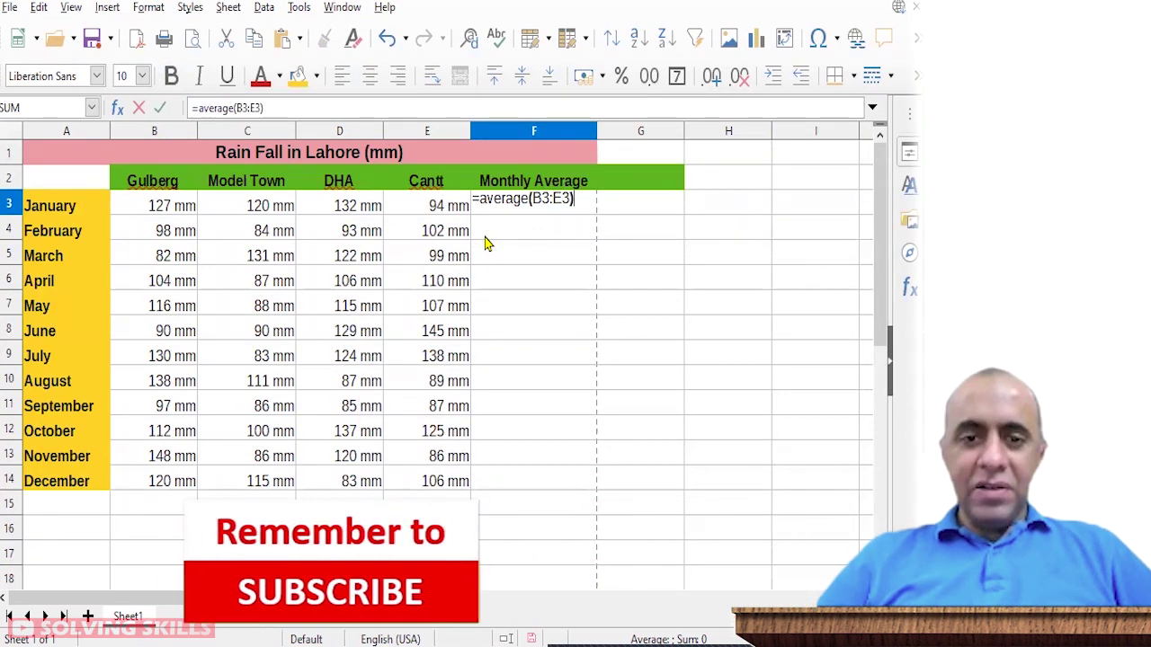
key(Return)
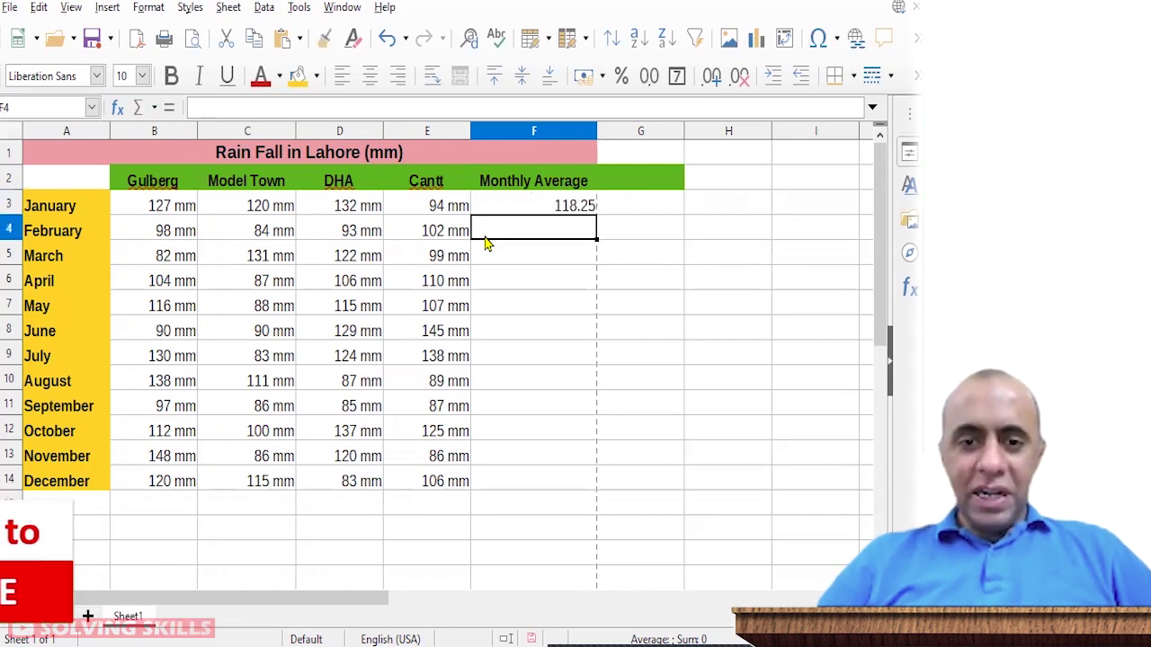
Step: Reopen the formula in F3 for editing and remove its range and closing bracket, leaving =AVERAGE(
key(Up)
key(F2)
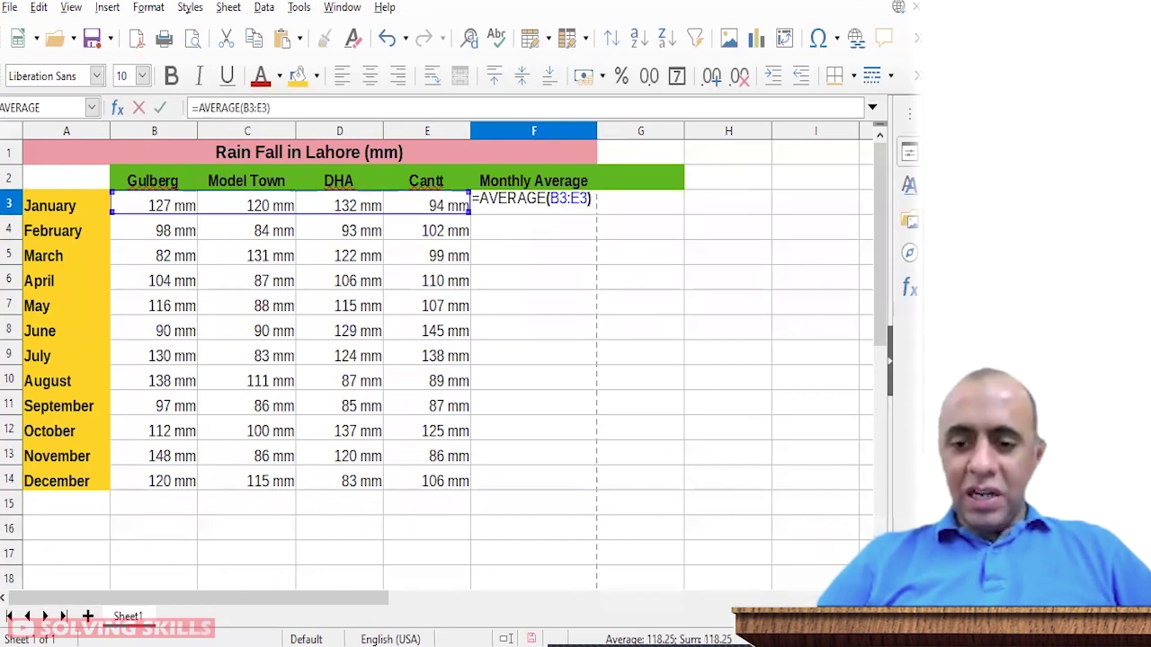
drag(825, 639, 838, 639)
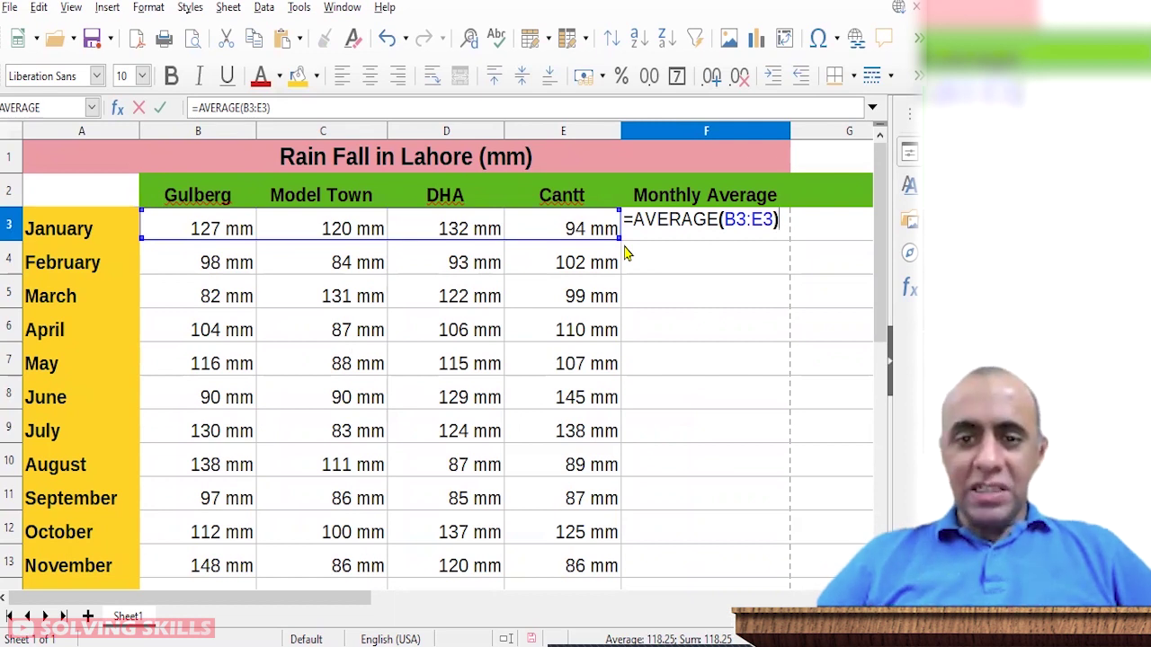
key(BackSpace)
key(BackSpace)
key(BackSpace)
key(BackSpace)
key(BackSpace)
key(BackSpace)
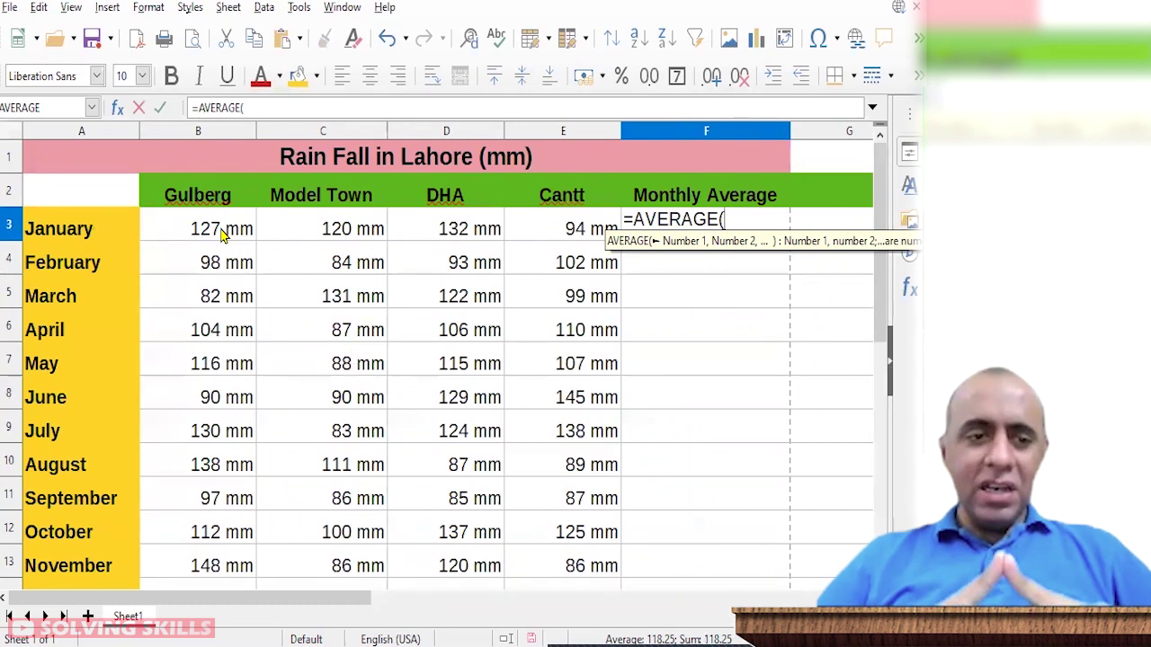
Step: Complete F3's AVERAGE formula by picking January's values B3:E3 in the sheet as its range, and reselect F3
drag(222, 232, 573, 231)
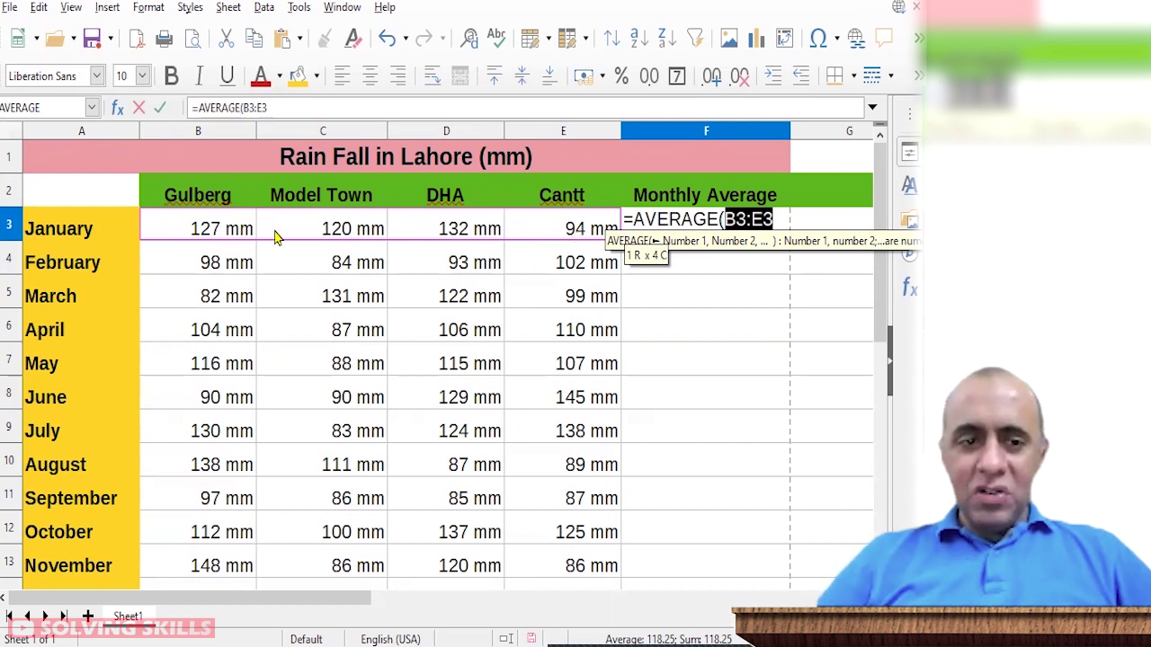
drag(198, 232, 591, 234)
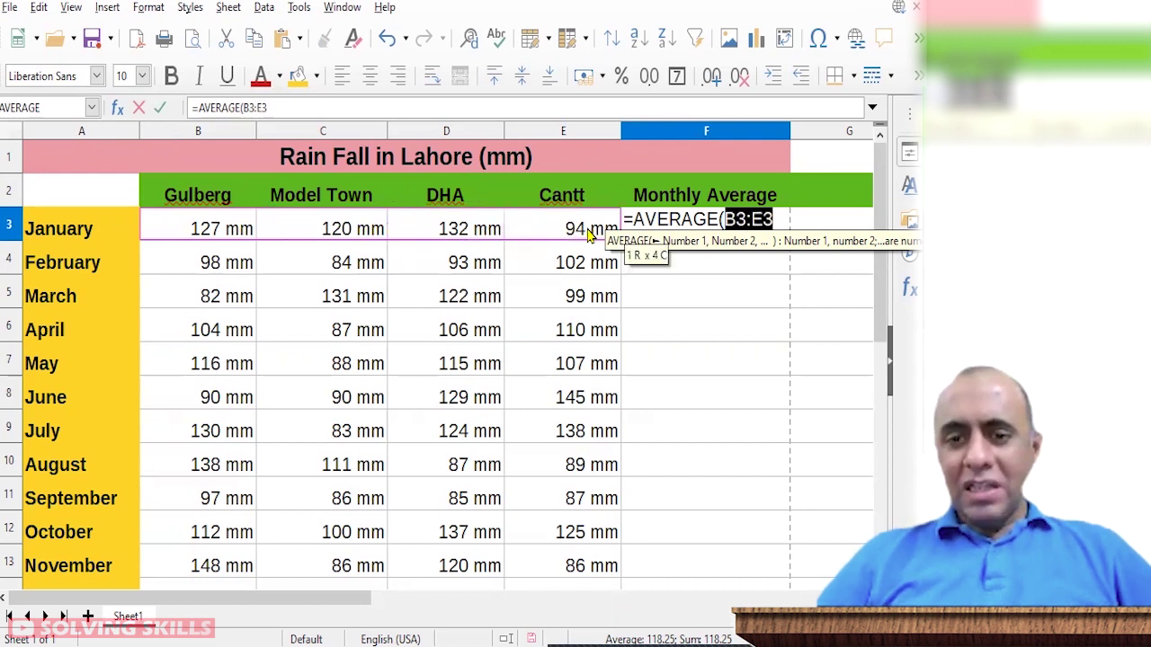
click(747, 222)
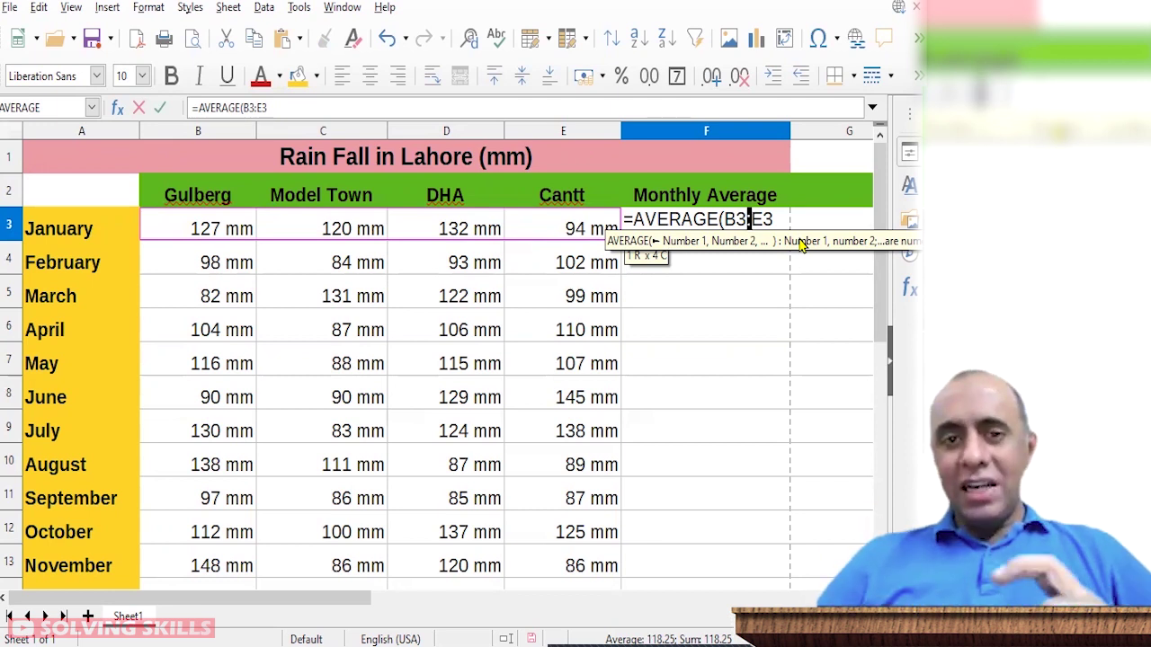
key(End)
text())
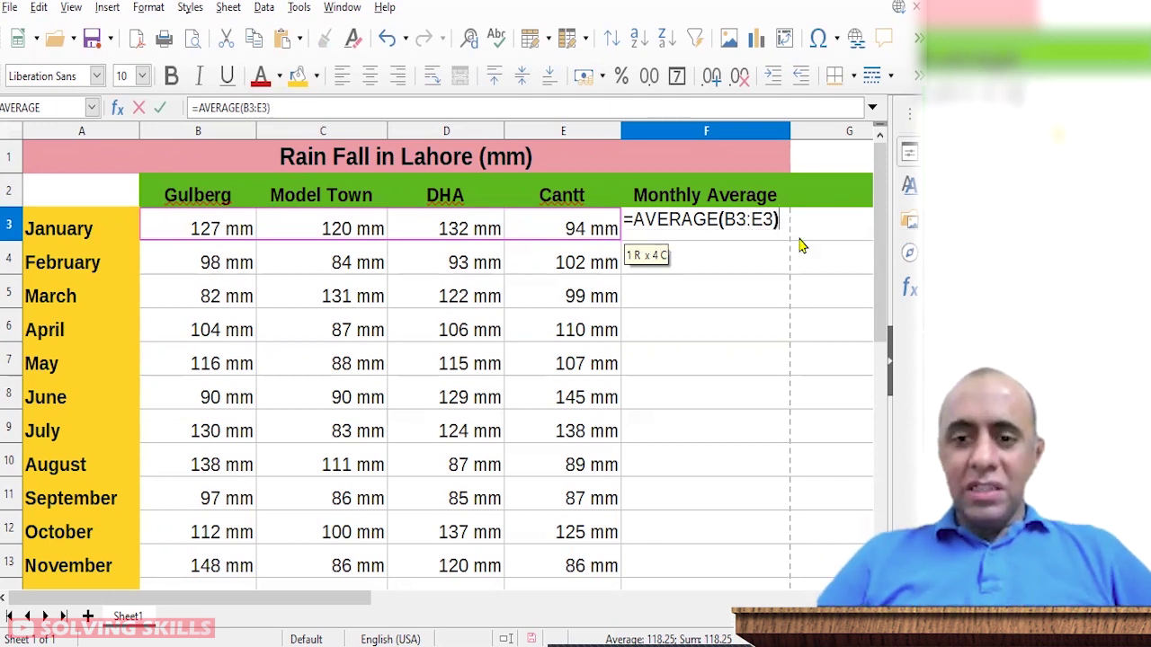
key(Return)
click(760, 227)
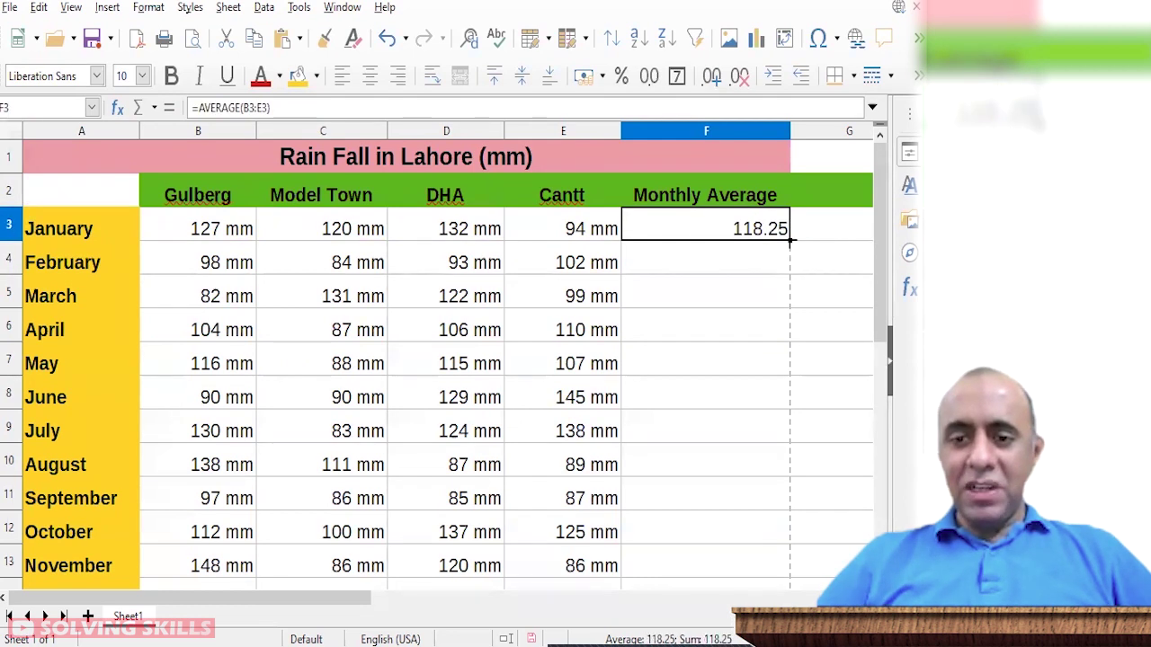
Step: Fill F3's average formula down the Monthly Average column for every month through December, and reselect F3
double_click(790, 244)
click(784, 236)
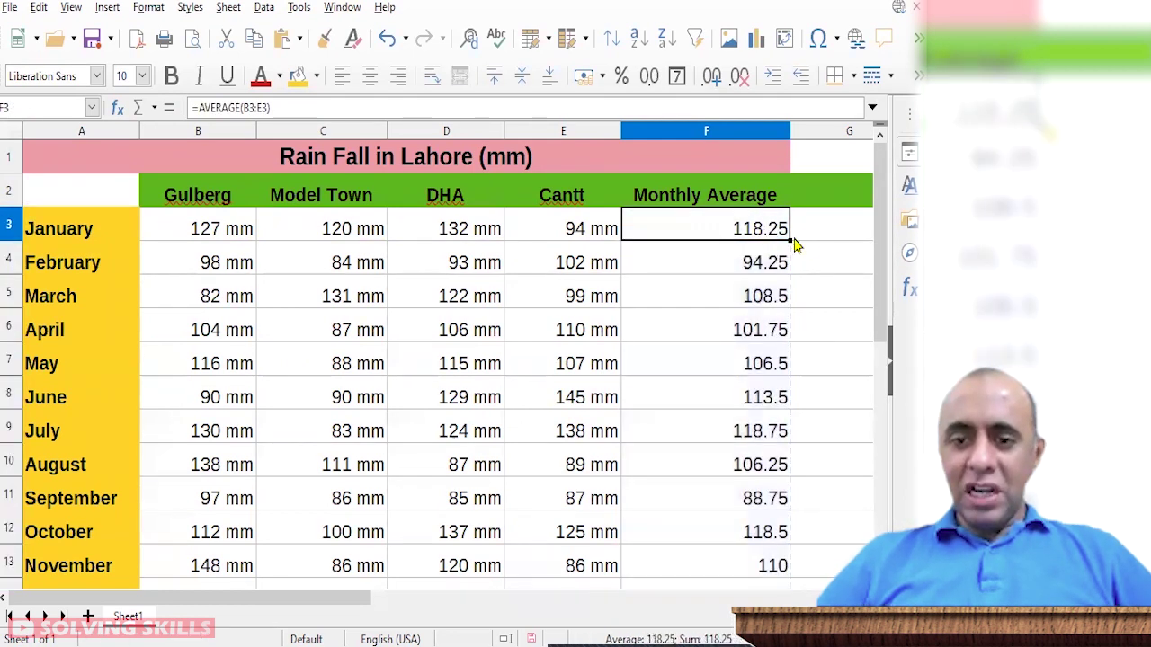
drag(770, 274, 745, 566)
click(732, 368)
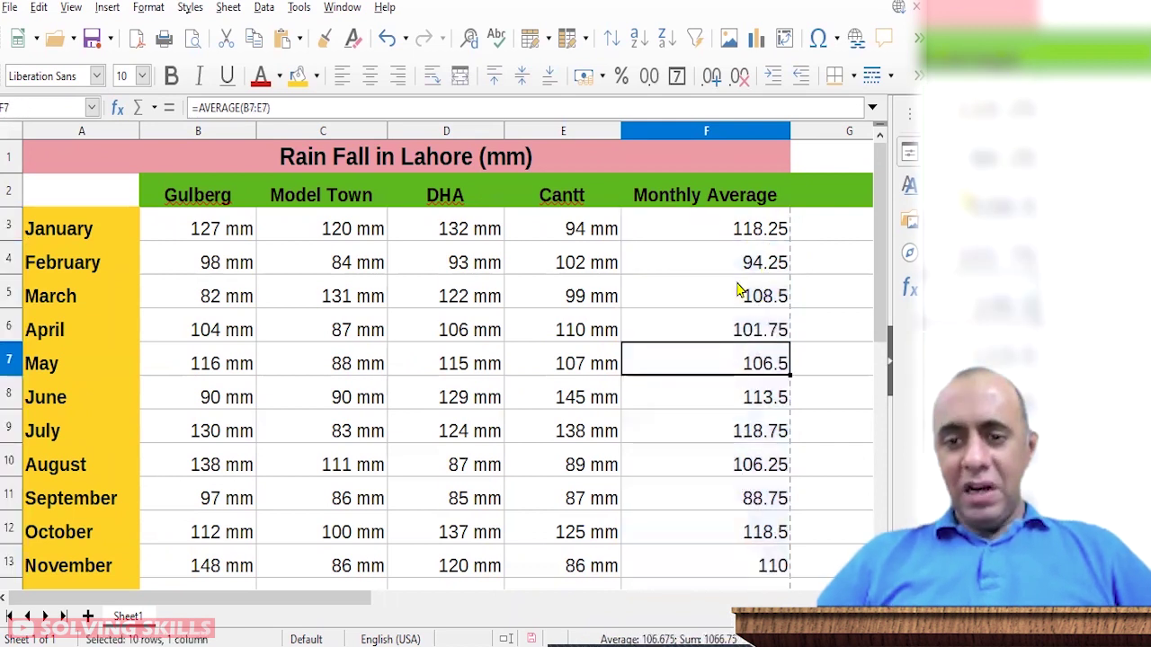
click(745, 227)
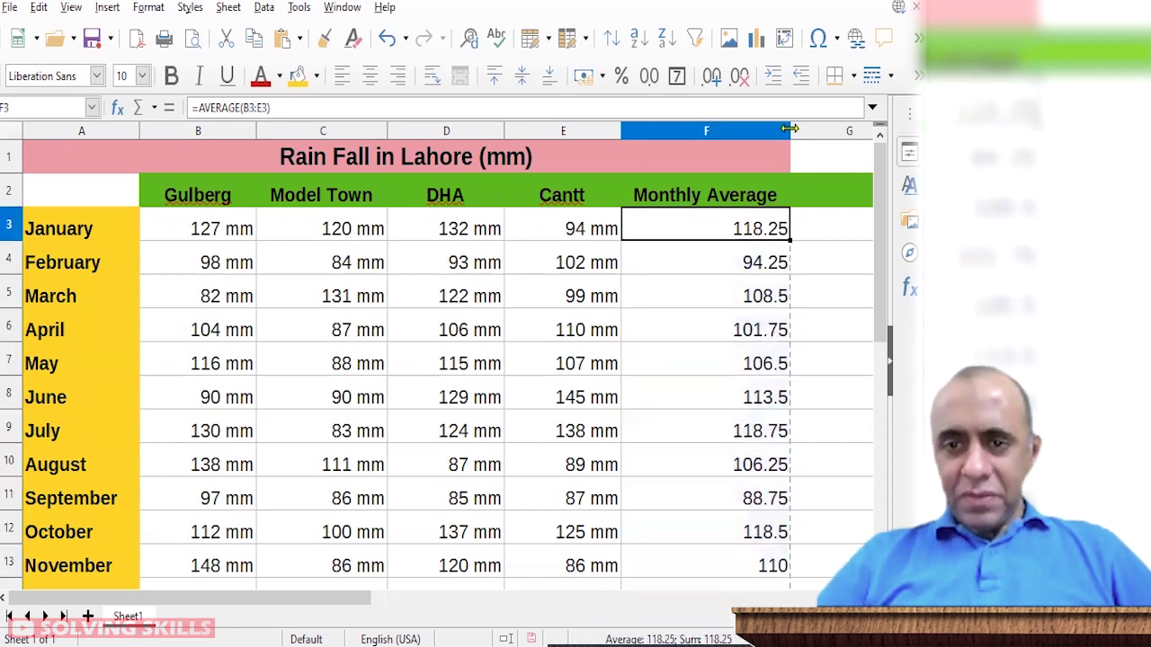
Step: Narrow columns B to F so each fits its heading and values closely
drag(789, 127, 777, 127)
click(744, 261)
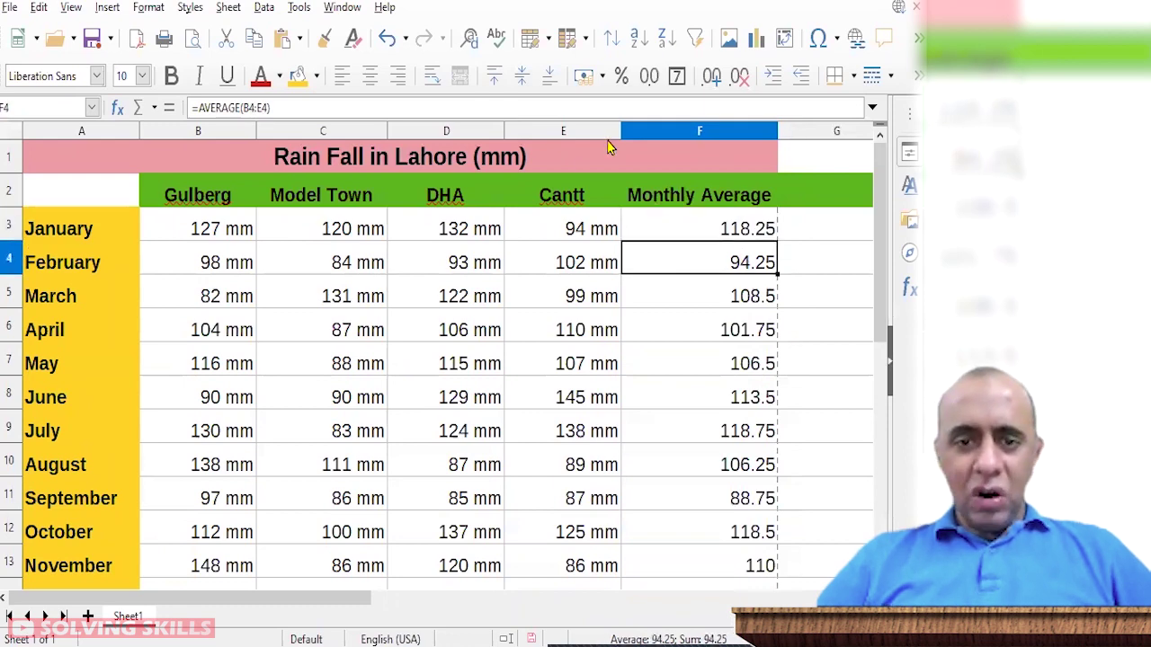
drag(626, 130, 608, 133)
click(661, 227)
drag(256, 130, 238, 130)
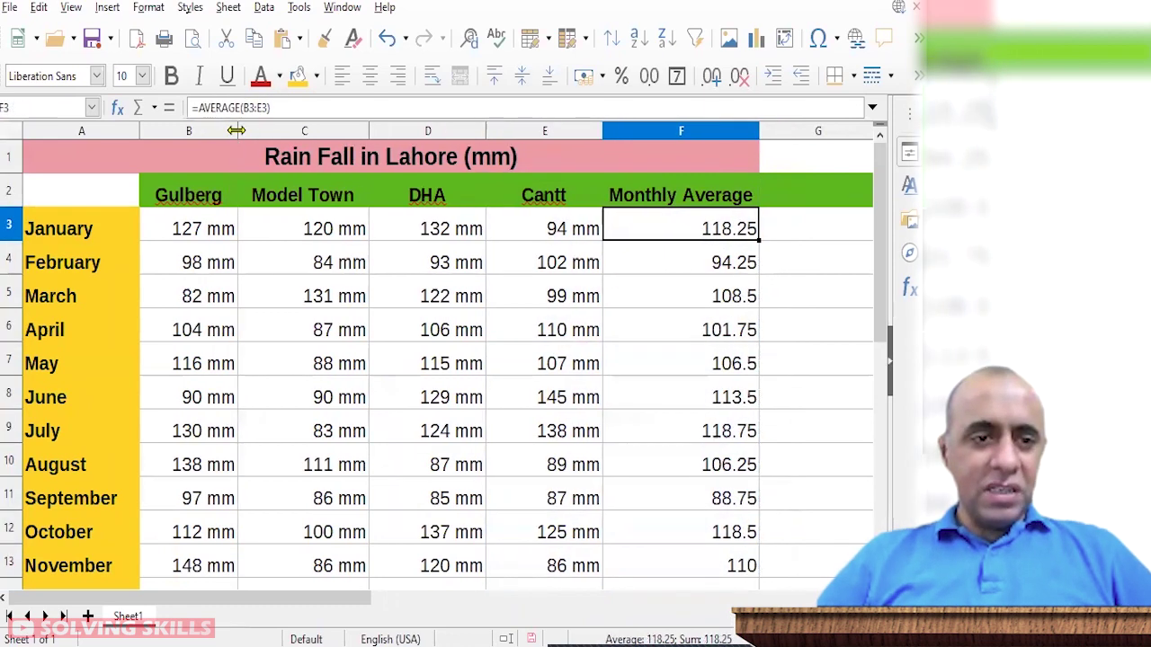
double_click(239, 130)
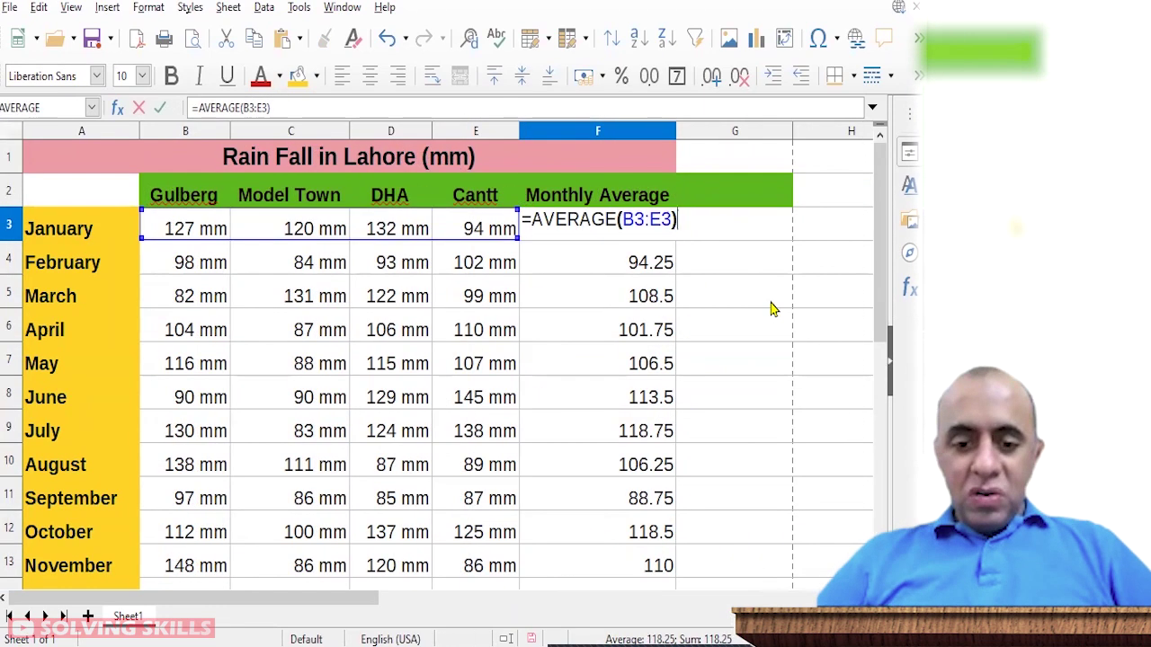
Step: Inspect the AVERAGE formulas in F3, F8, F10 and F13 to check which cell range each one references
key(Return)
key(Return)
key(Down)
key(Down)
key(Down)
key(F2)
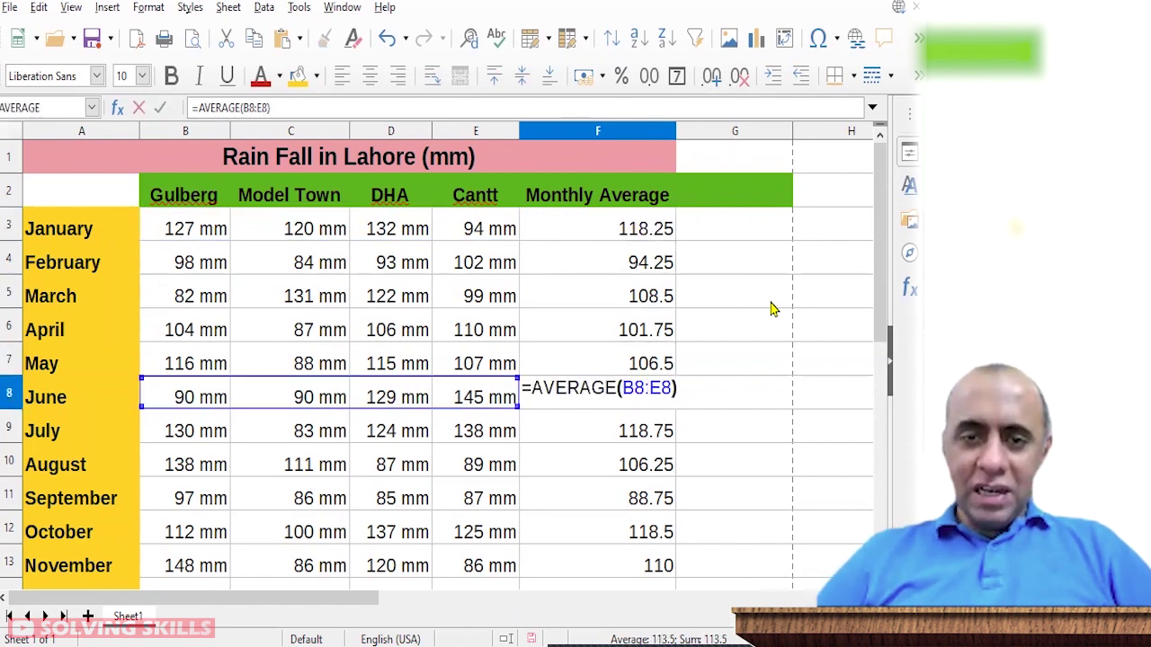
key(Return)
key(Down)
key(F2)
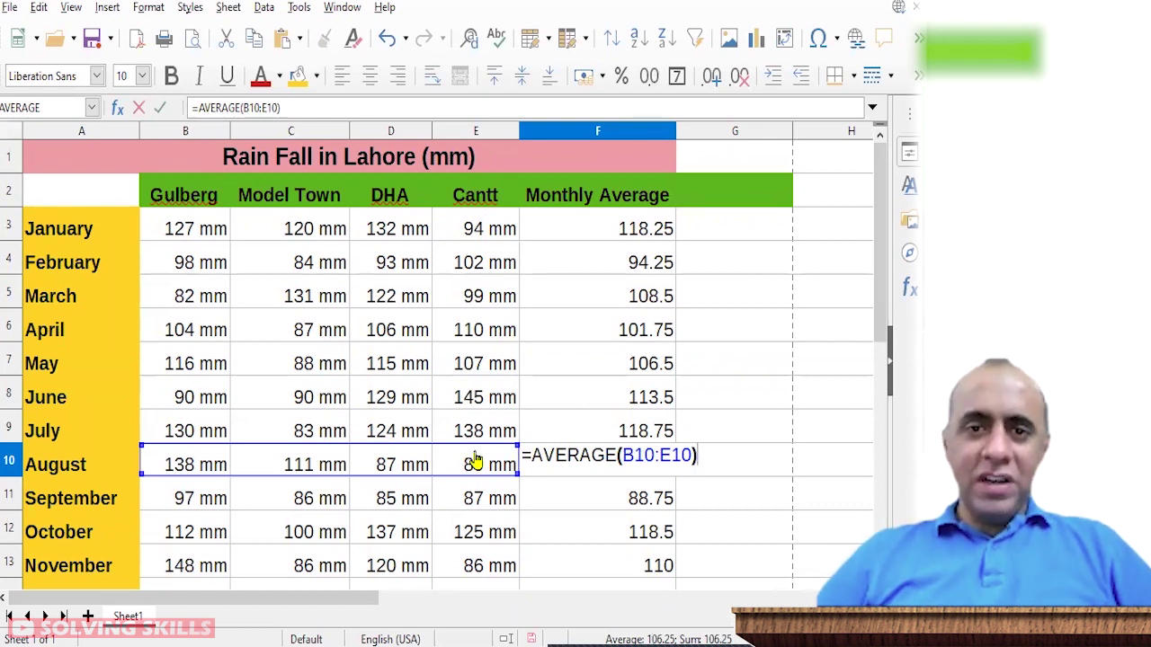
double_click(604, 562)
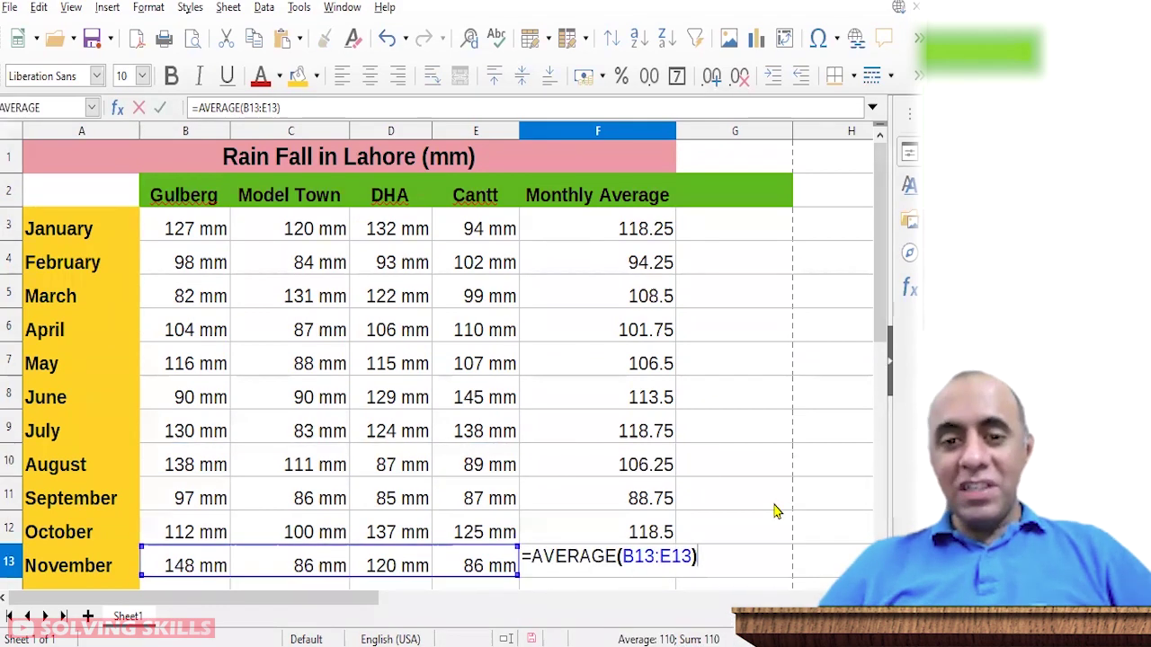
key(Return)
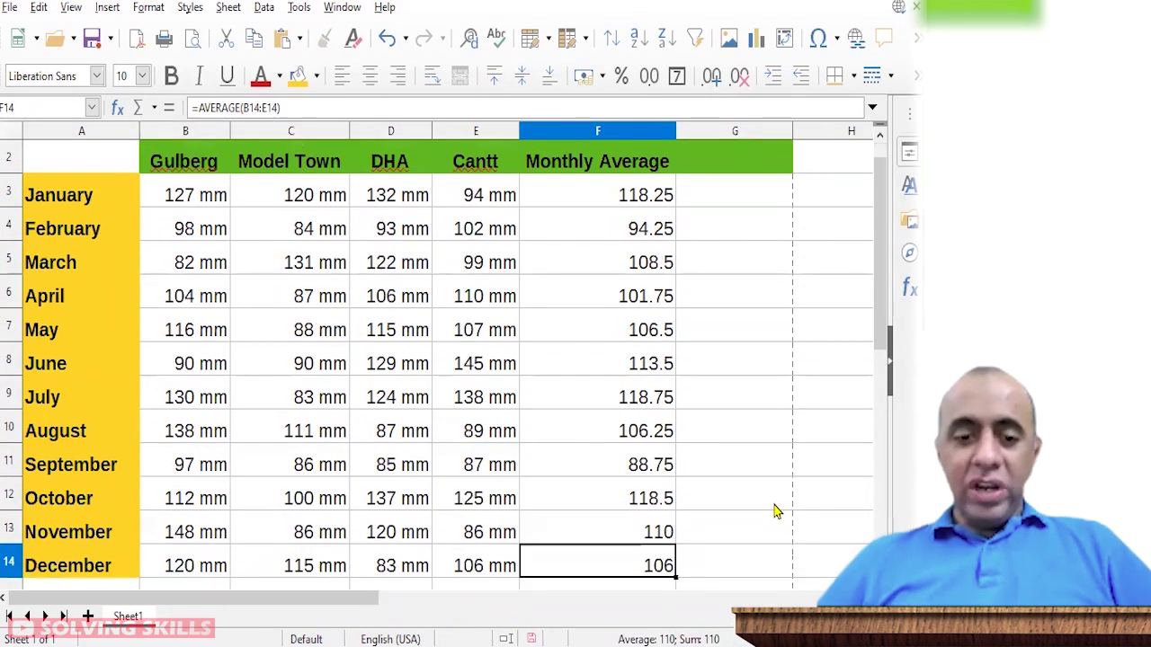
Step: Review the table from below December back up to the title, with all twelve months in view
key(Down)
key(Down)
key(Down)
key(Down)
key(Down)
key(Up)
key(Up)
key(Up)
key(Up)
key(Up)
key(Up)
key(Up)
key(Up)
key(Up)
key(Up)
key(Up)
key(Up)
key(Up)
key(Up)
key(Up)
key(Up)
key(Up)
key(Up)
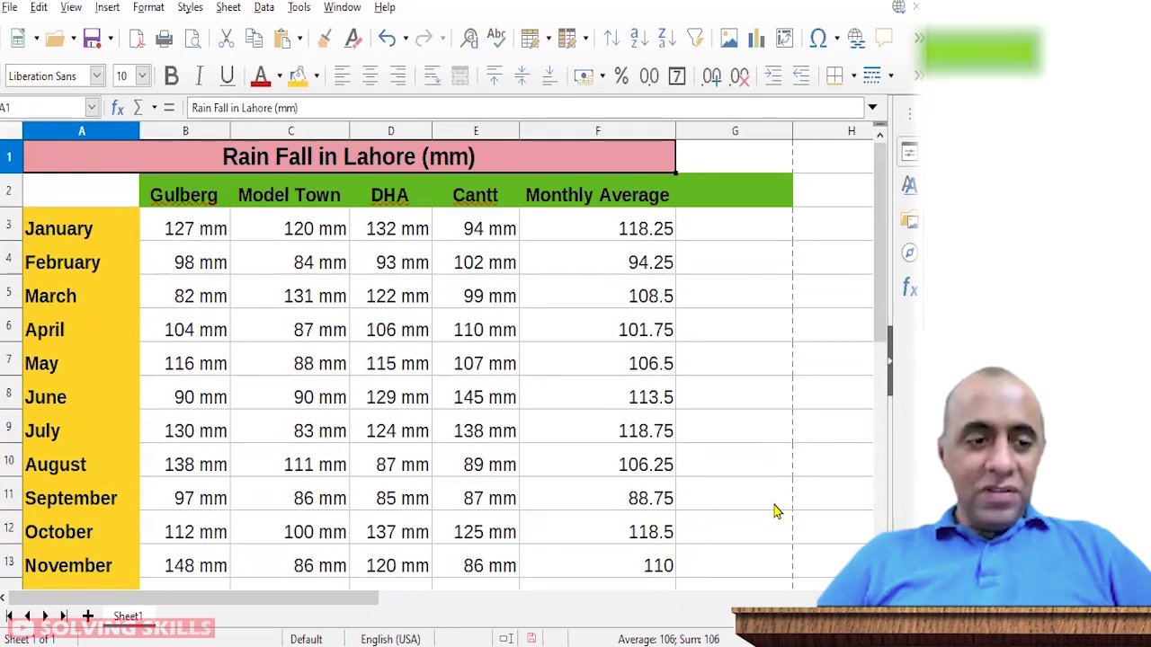
click(760, 639)
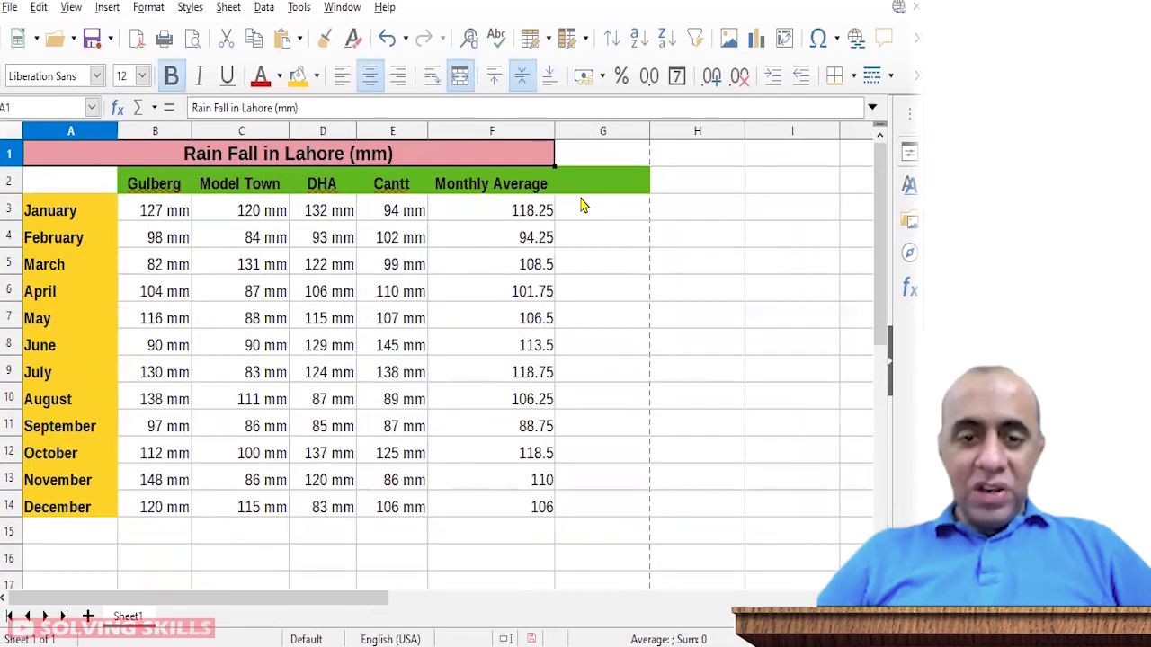
Step: Widen the empty column G beside Monthly Average to make room for longer contents
click(534, 219)
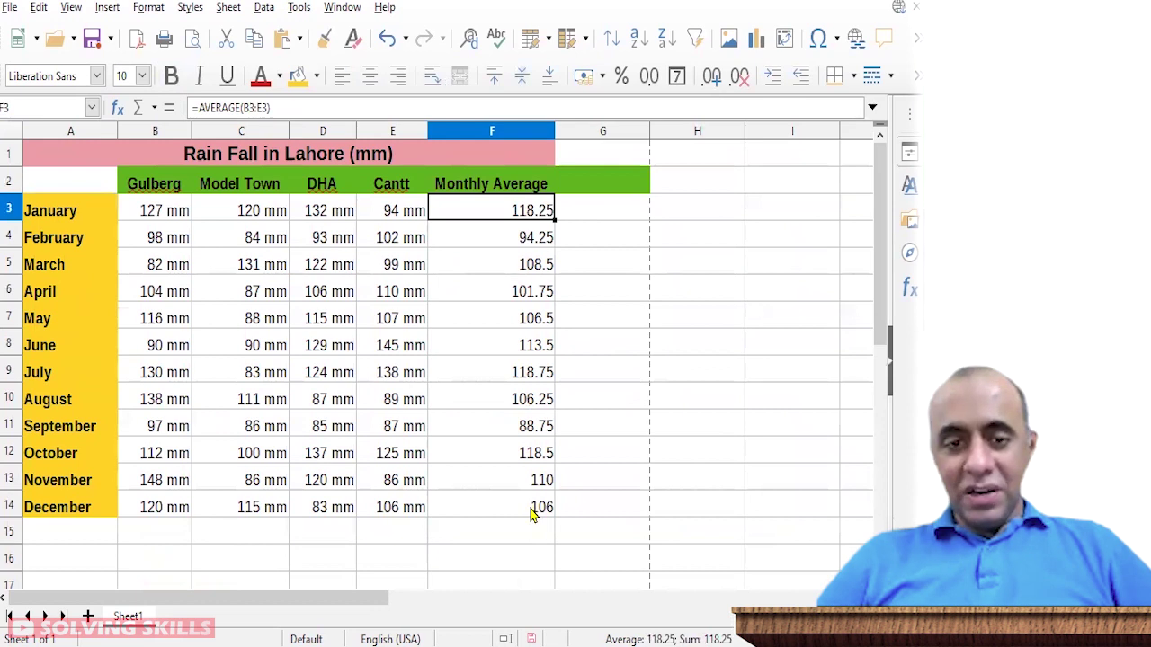
click(595, 222)
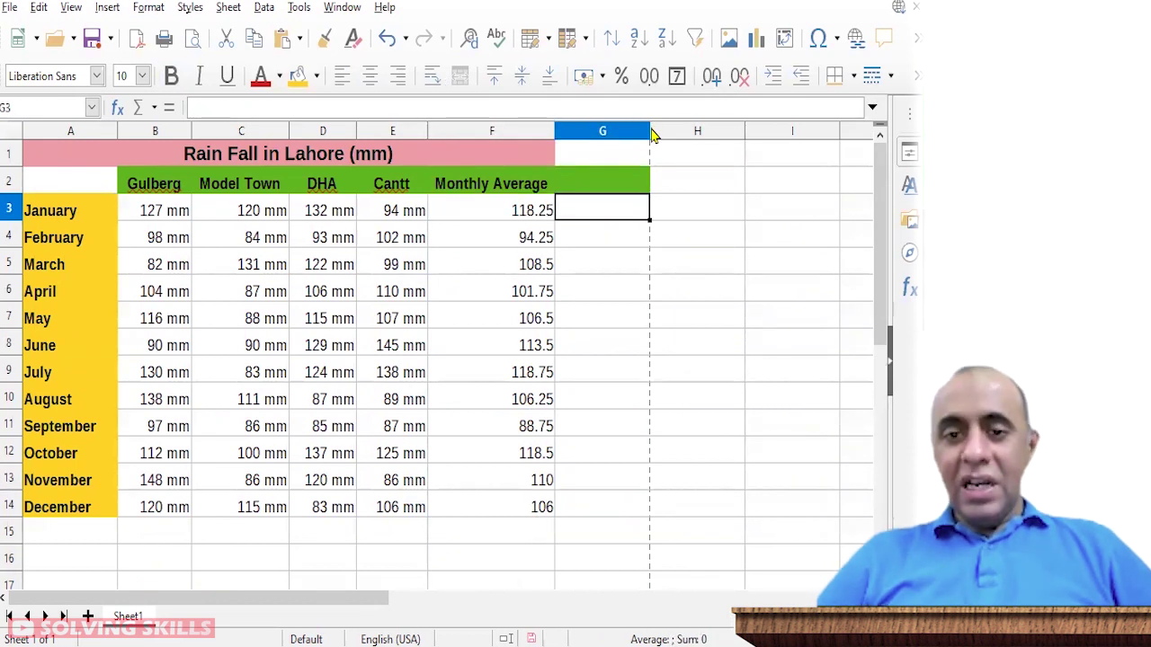
click(653, 133)
drag(650, 130, 759, 122)
Step: Switch to Notepad, review the Logical Functions note, and minimize the window
key(alt+Tab)
key(alt+Tab)
key(alt+Tab)
key(alt+Tab)
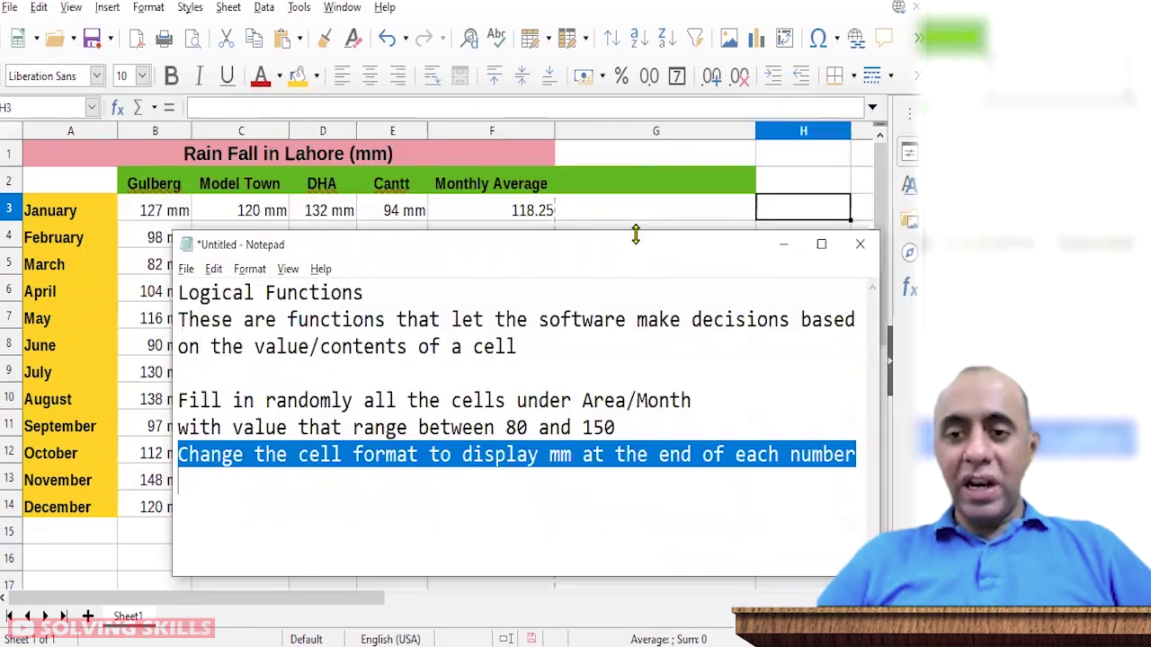
drag(180, 292, 367, 290)
click(418, 304)
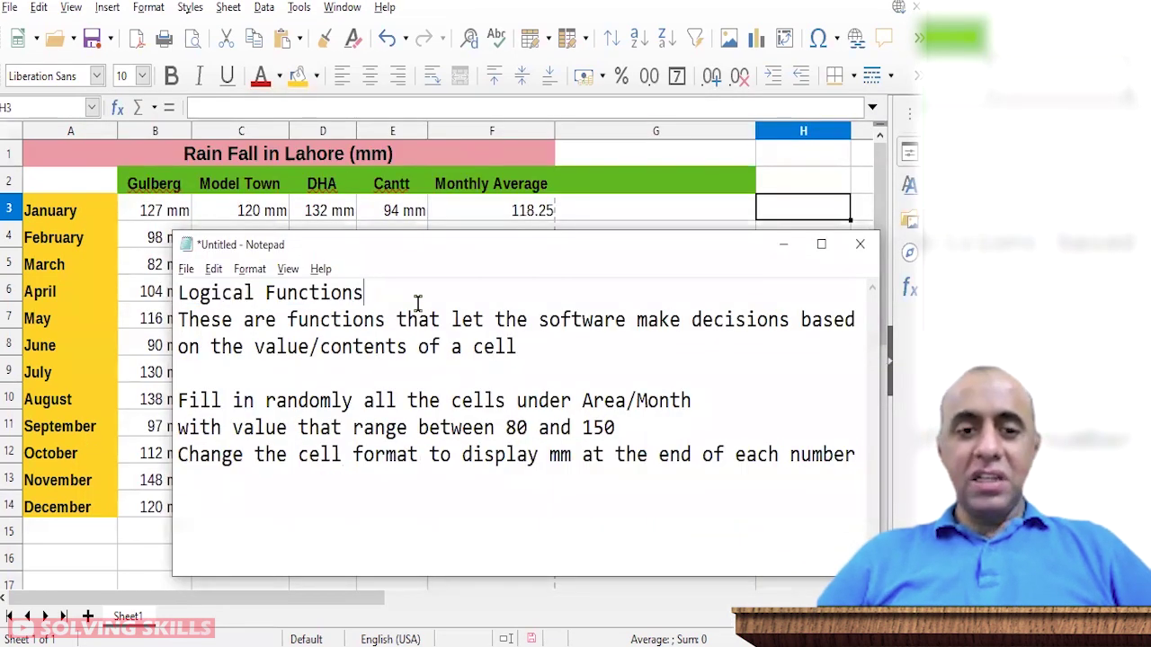
click(783, 245)
Step: Enter the heading Intensity in G2, next to Monthly Average
click(627, 208)
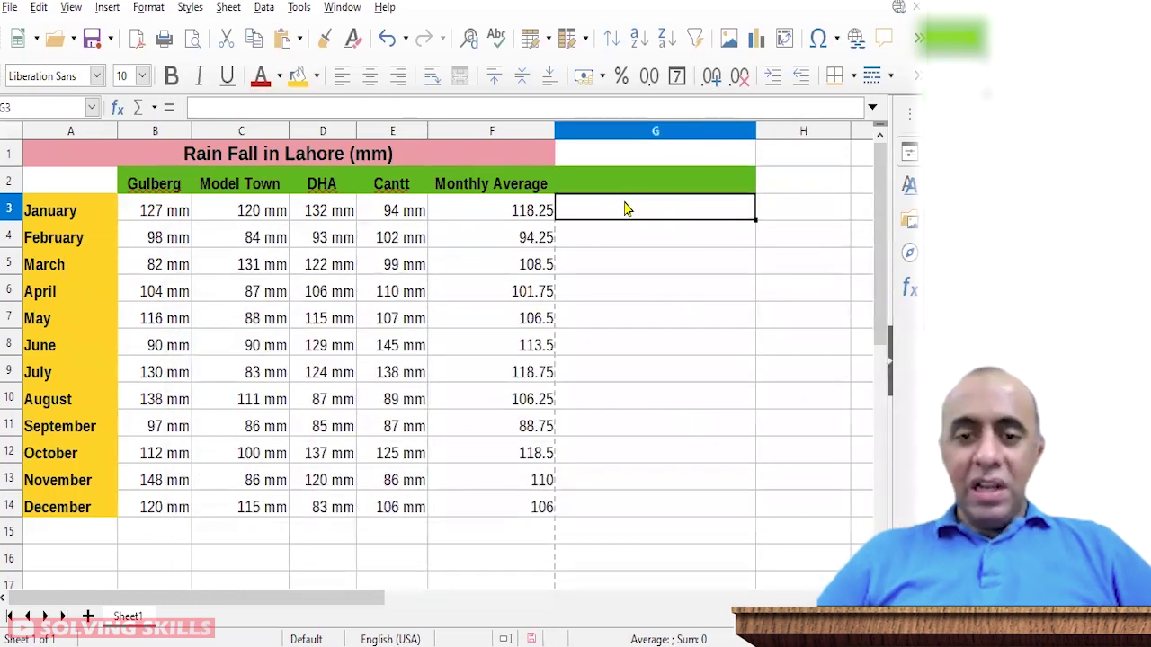
click(615, 189)
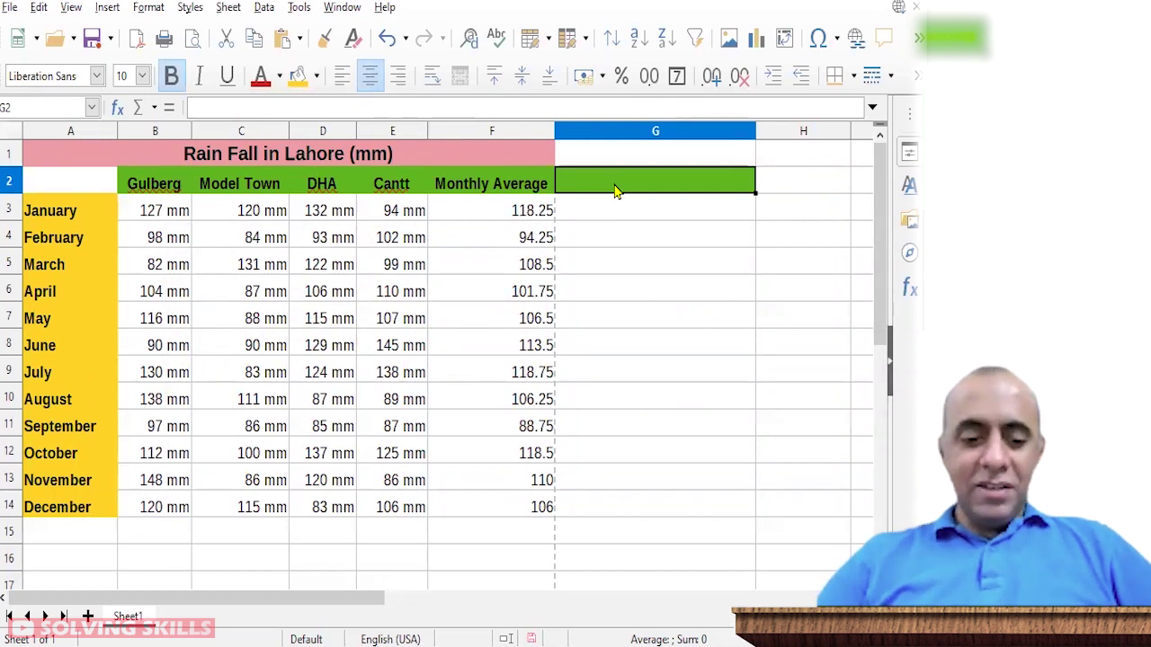
text(Intensity)
key(Return)
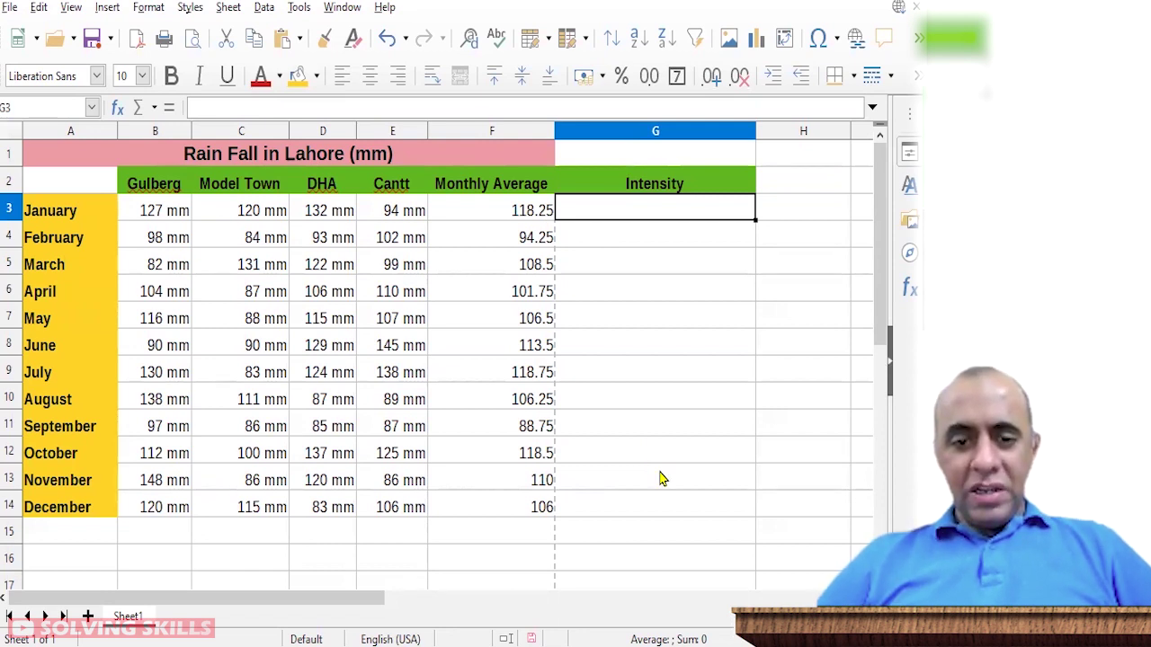
key(F2)
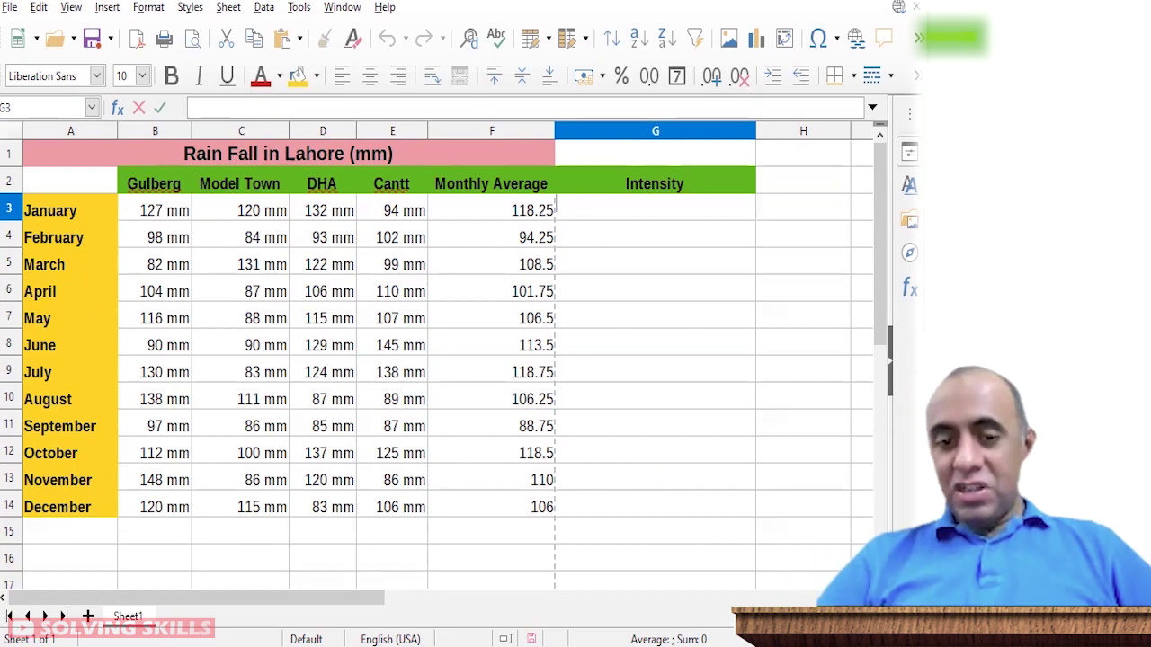
ctrl+scroll(437, 355, up, 5)
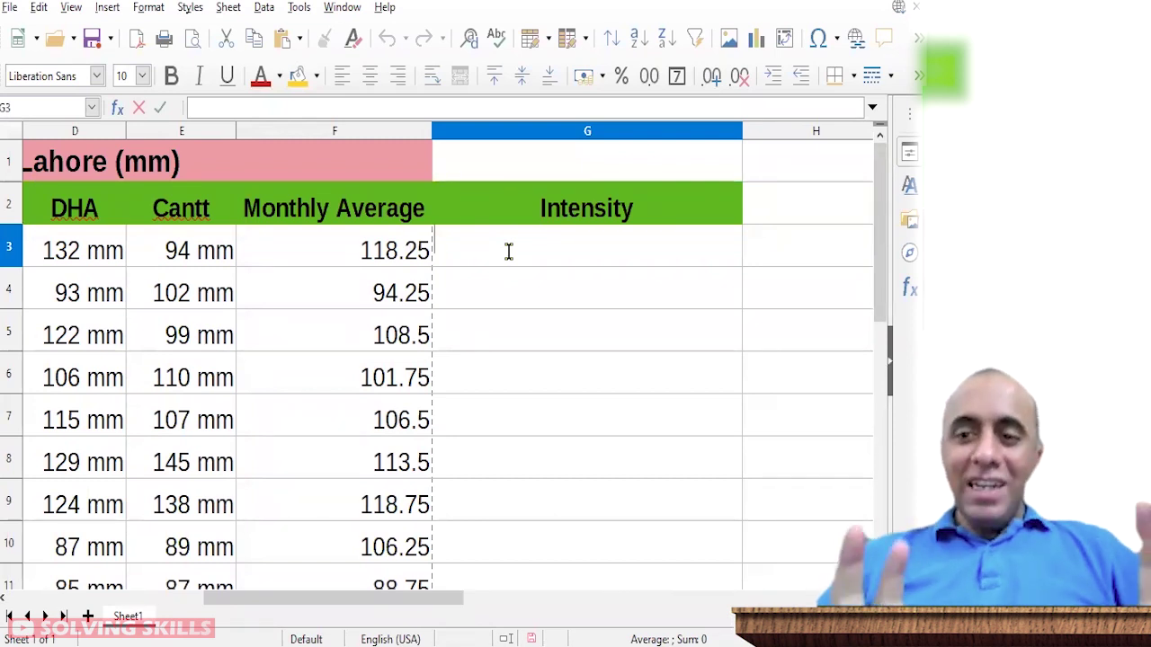
text(syntax)
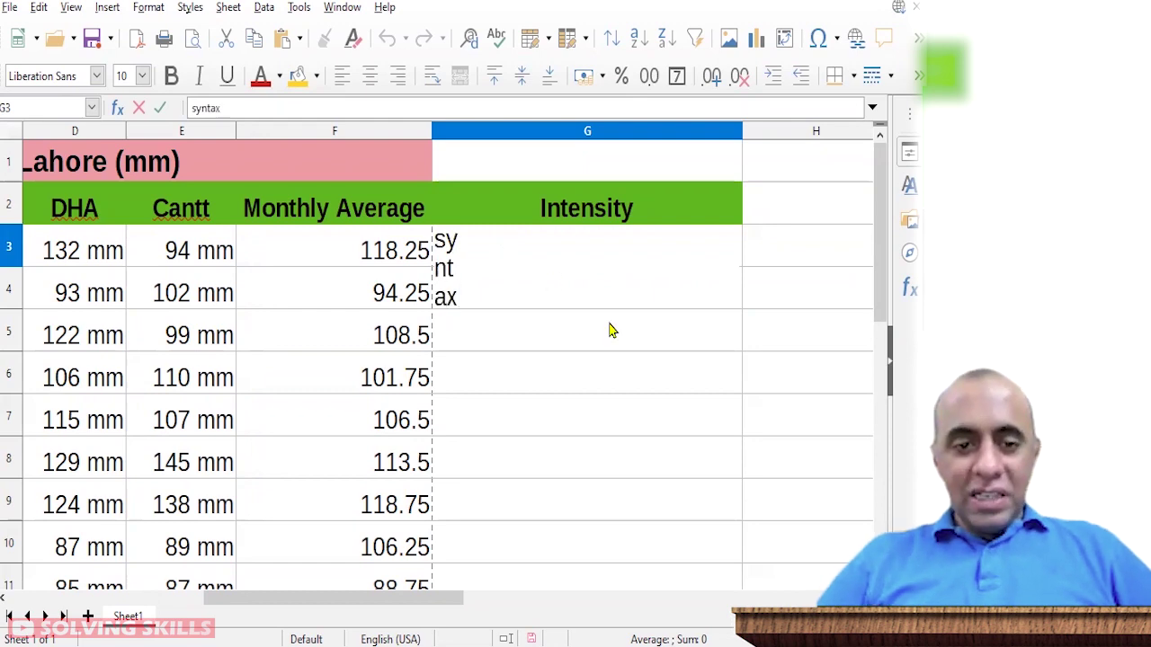
key(Escape)
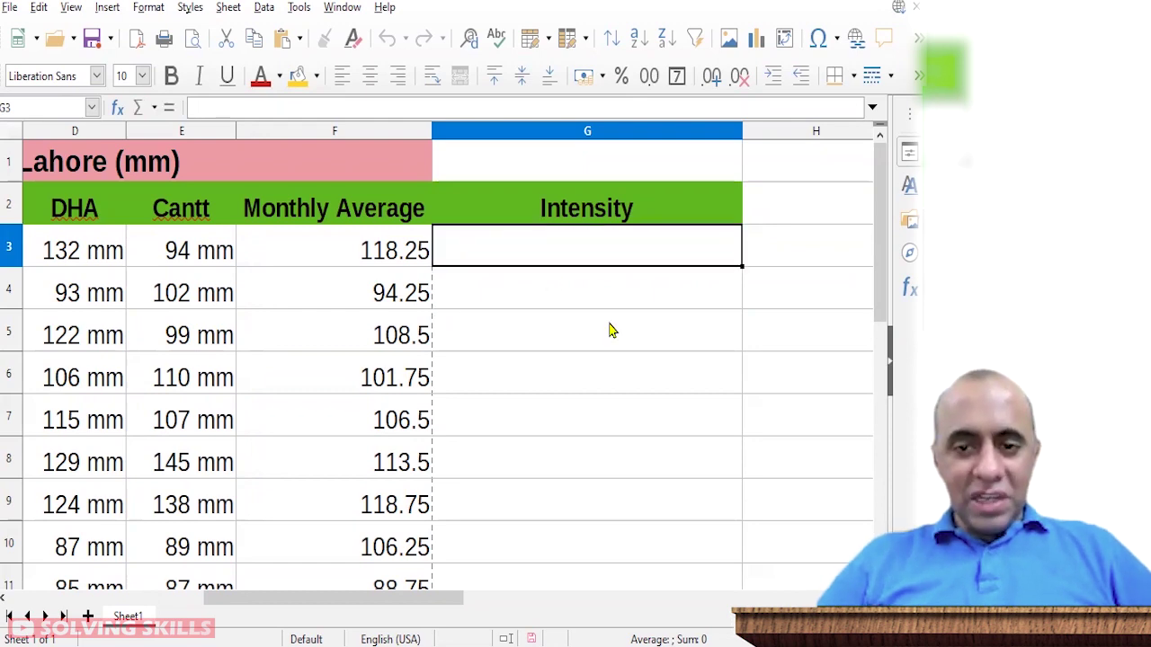
Step: Switch to Notepad, write Syntax on the first line above Logical Functions, and highlight the word
key(alt+Tab)
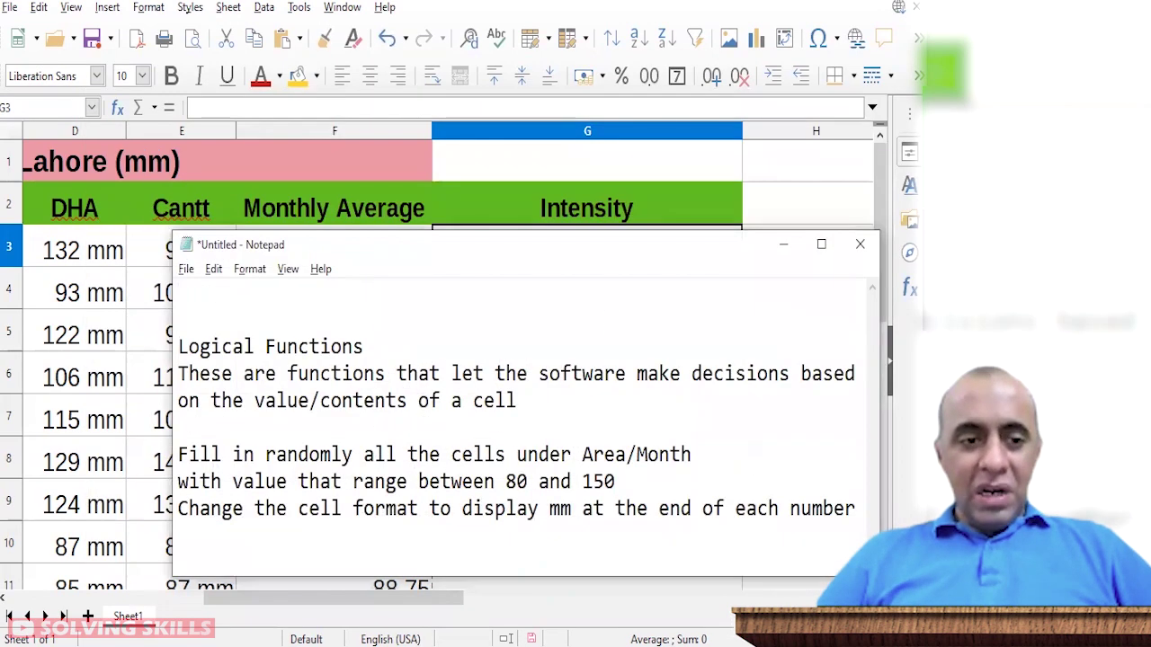
text(Syntax)
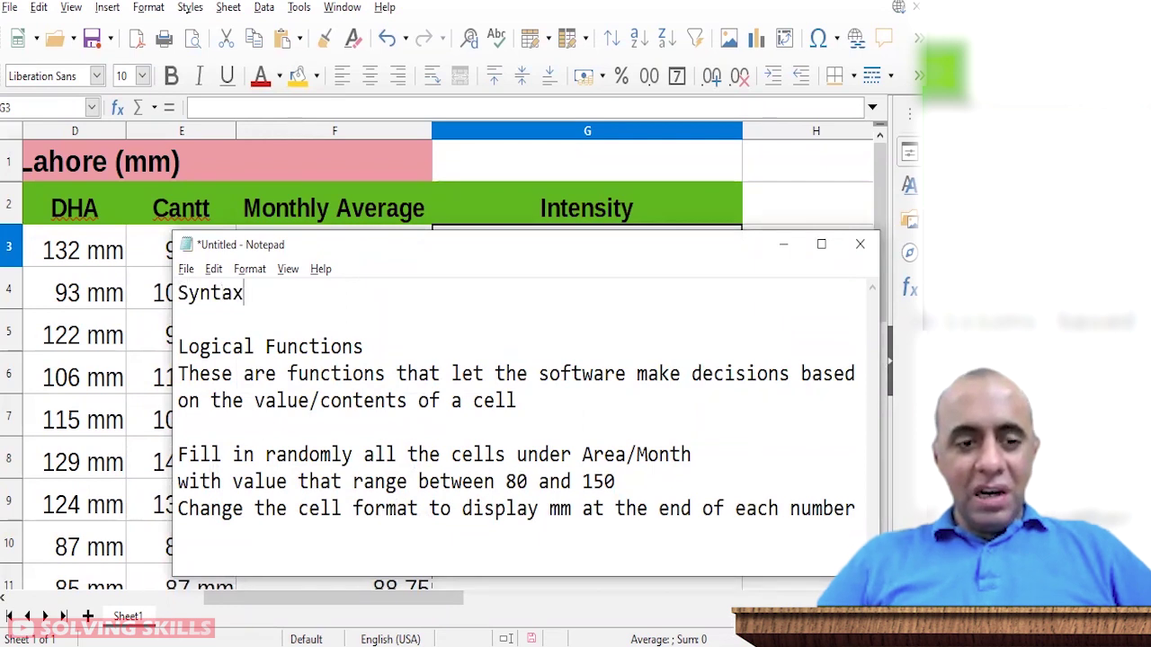
key(shift+Home)
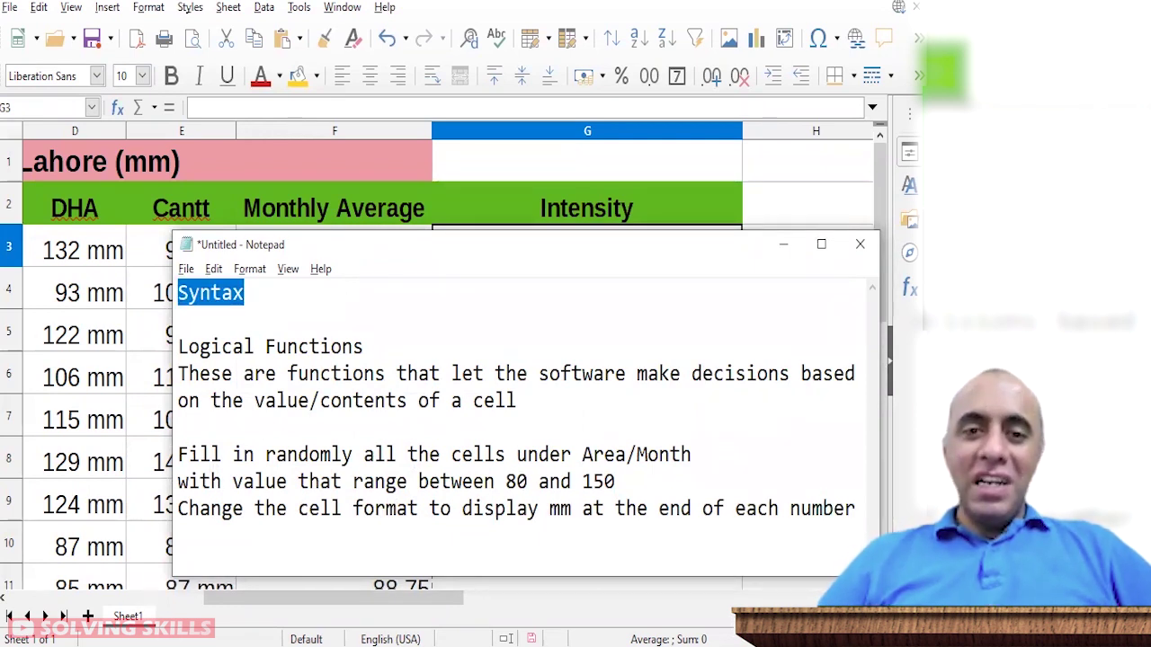
Step: Switch back to the spreadsheet and start an IF formula in G3 that tests January's average, =if(F3>110
key(alt+Tab)
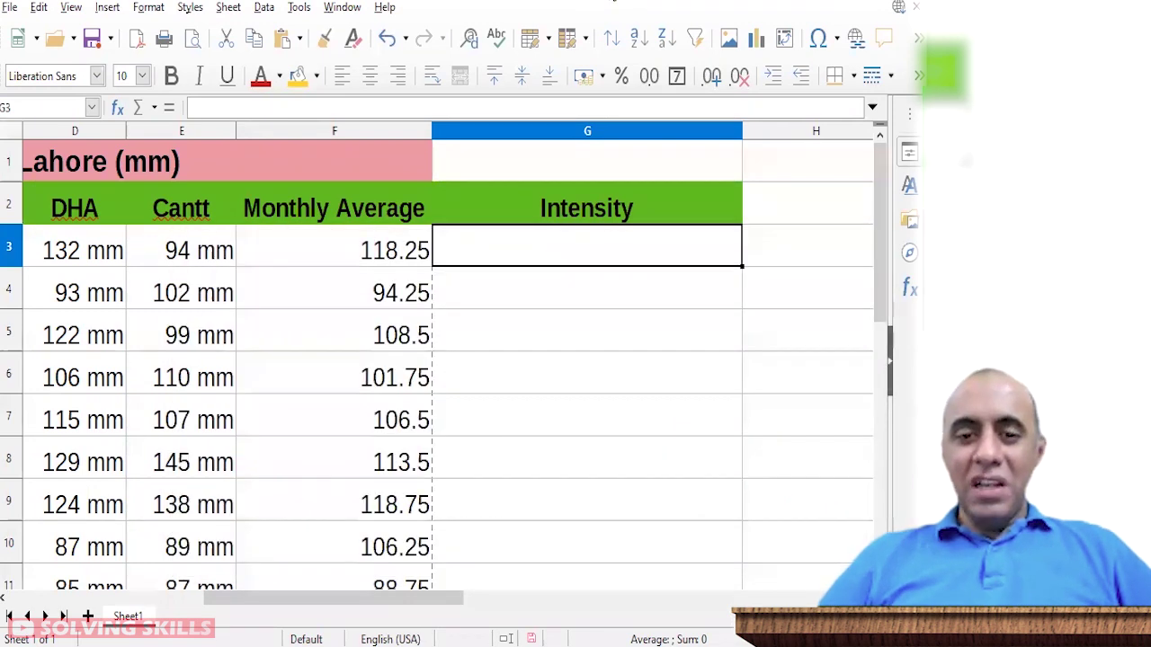
text(=if)
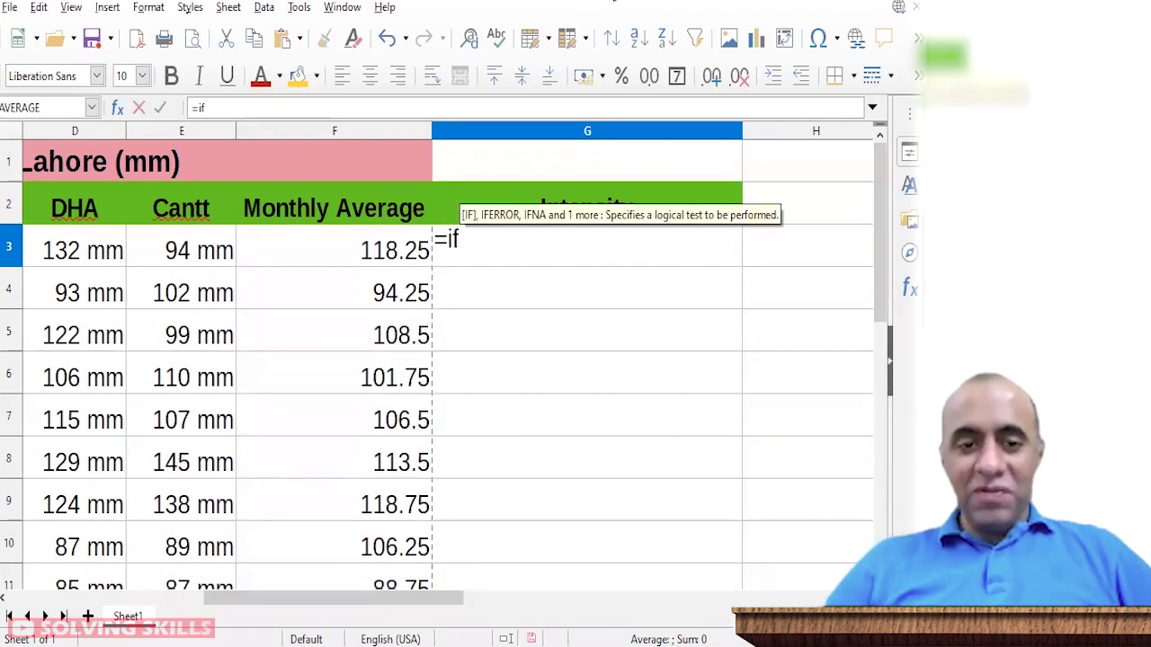
text(()
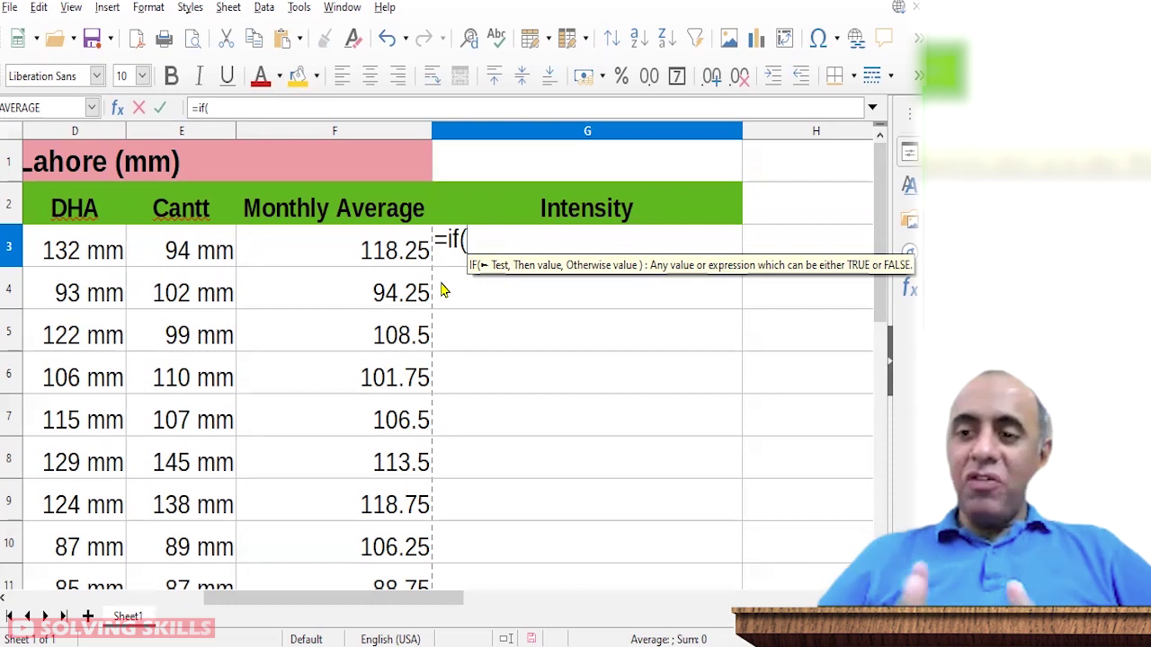
click(381, 252)
text(>110)
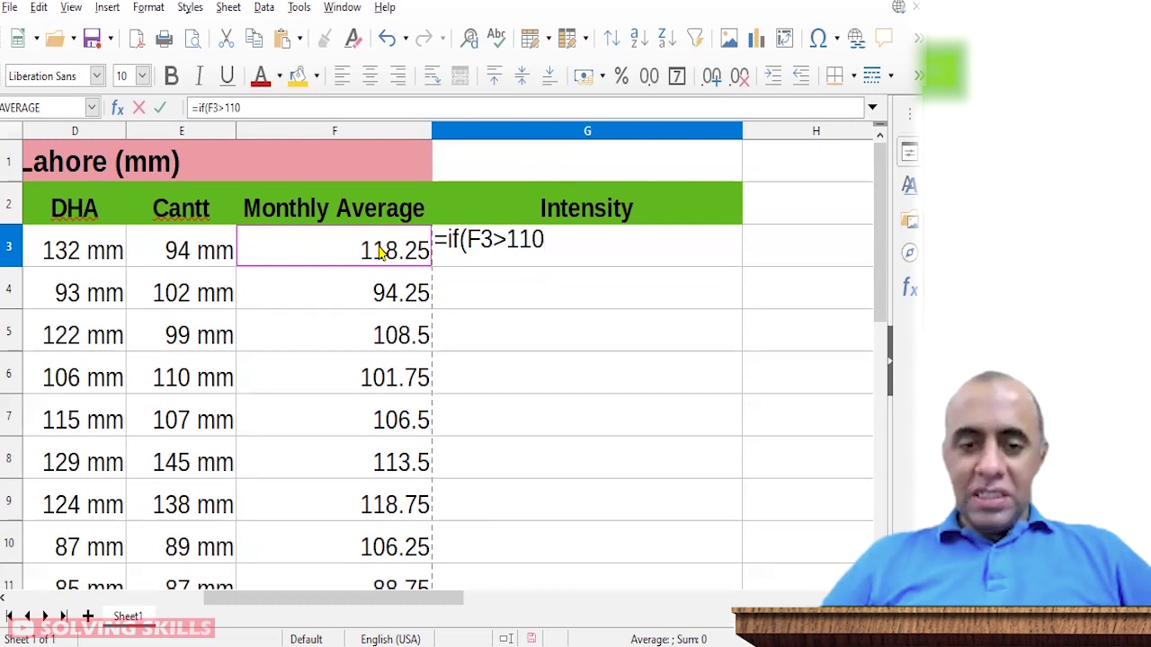
Step: Continue the G3 formula after its F3>110 test with a comma and "Heavy" as the value when true
drag(466, 239, 551, 238)
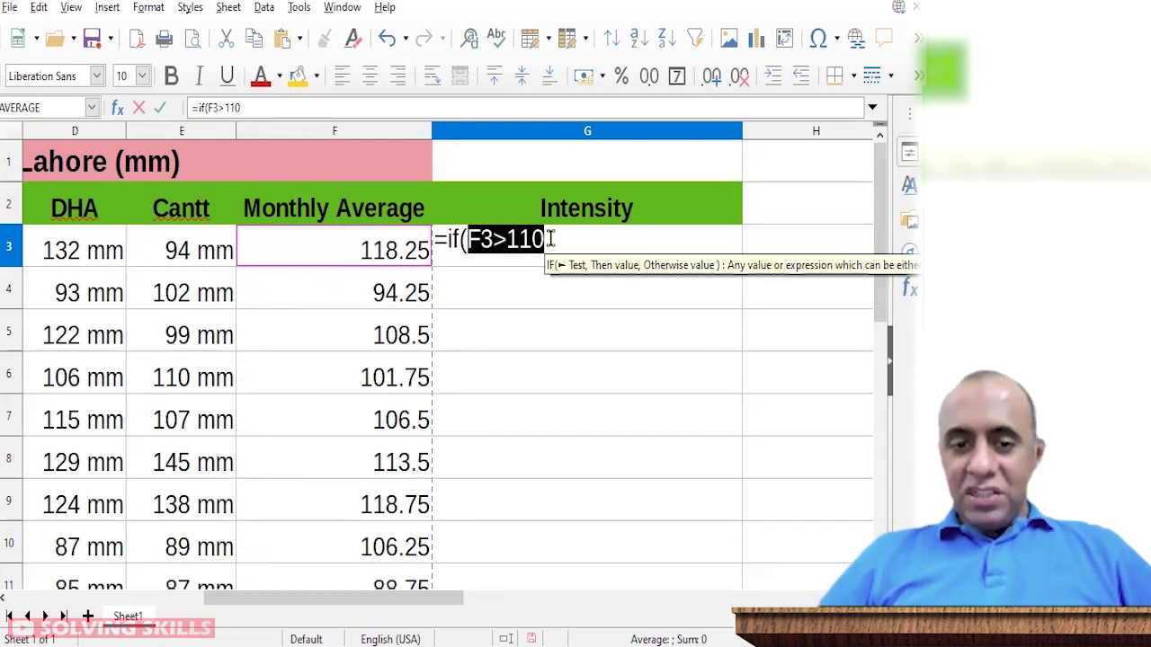
click(551, 238)
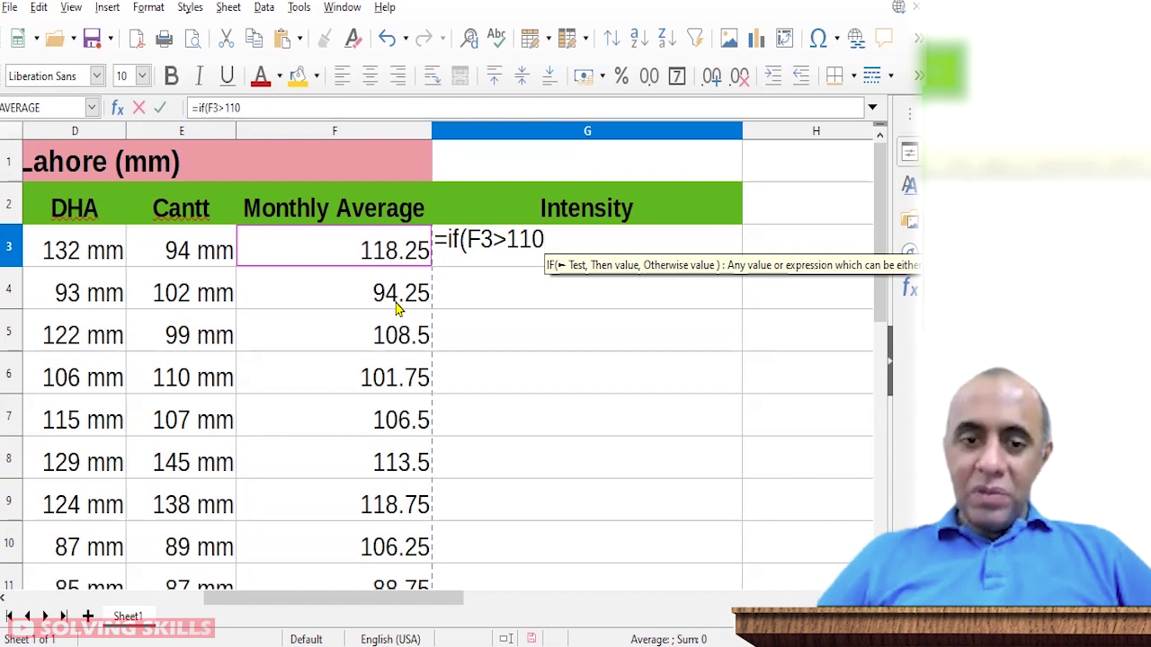
text(,)
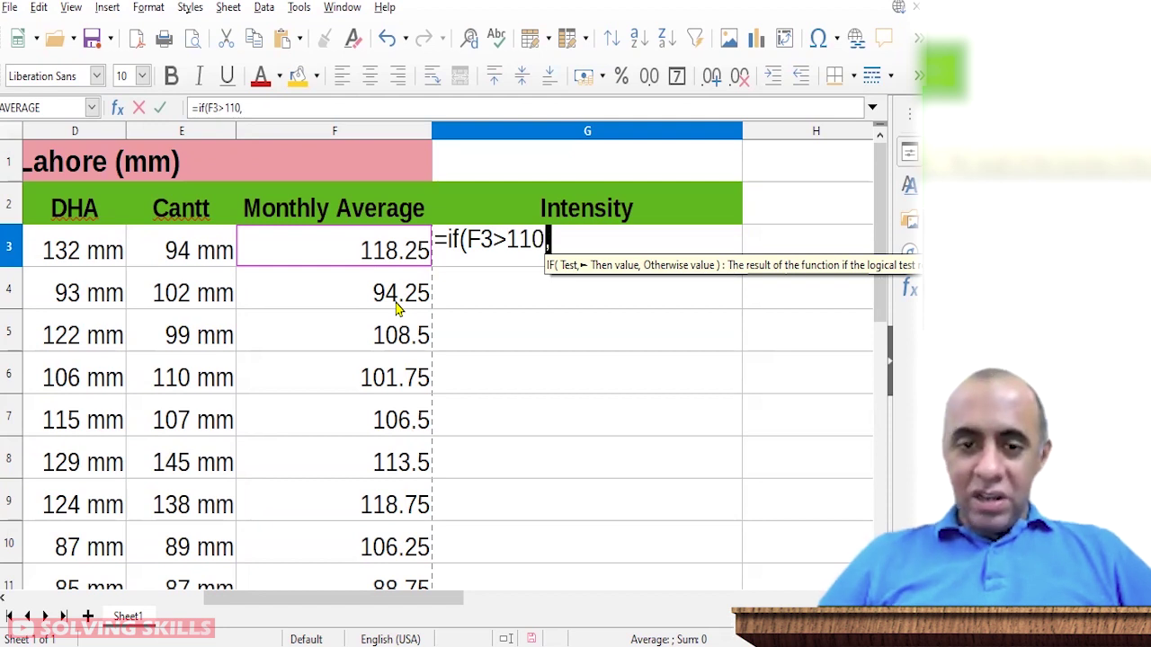
key(BackSpace)
text(;)
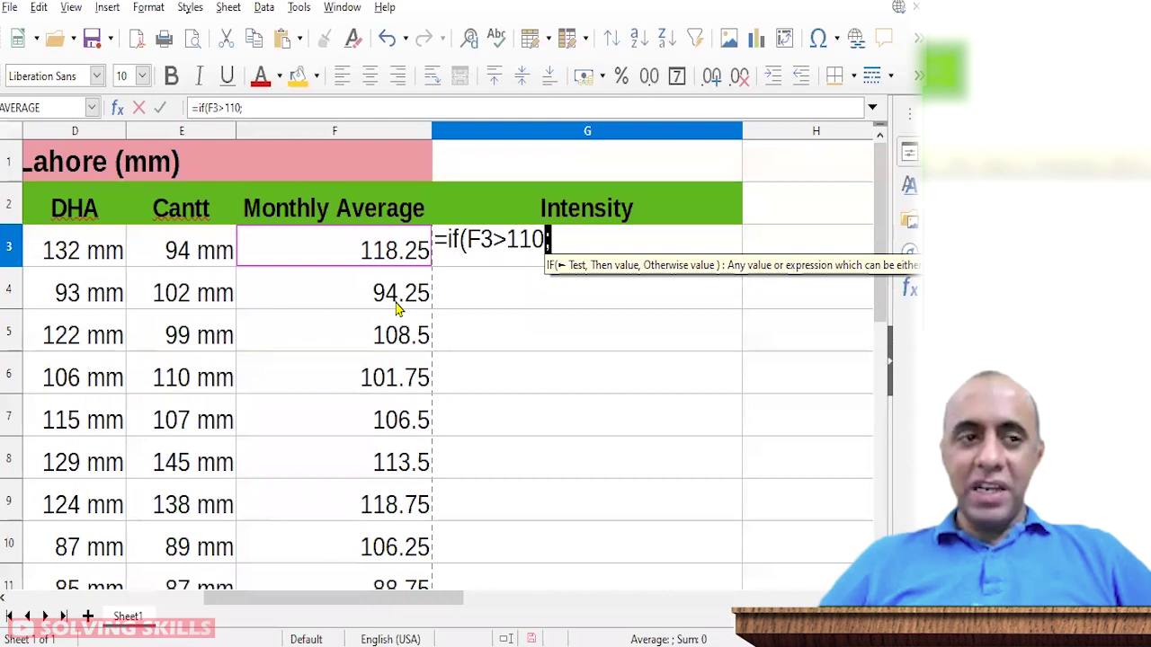
key(BackSpace)
text(,)
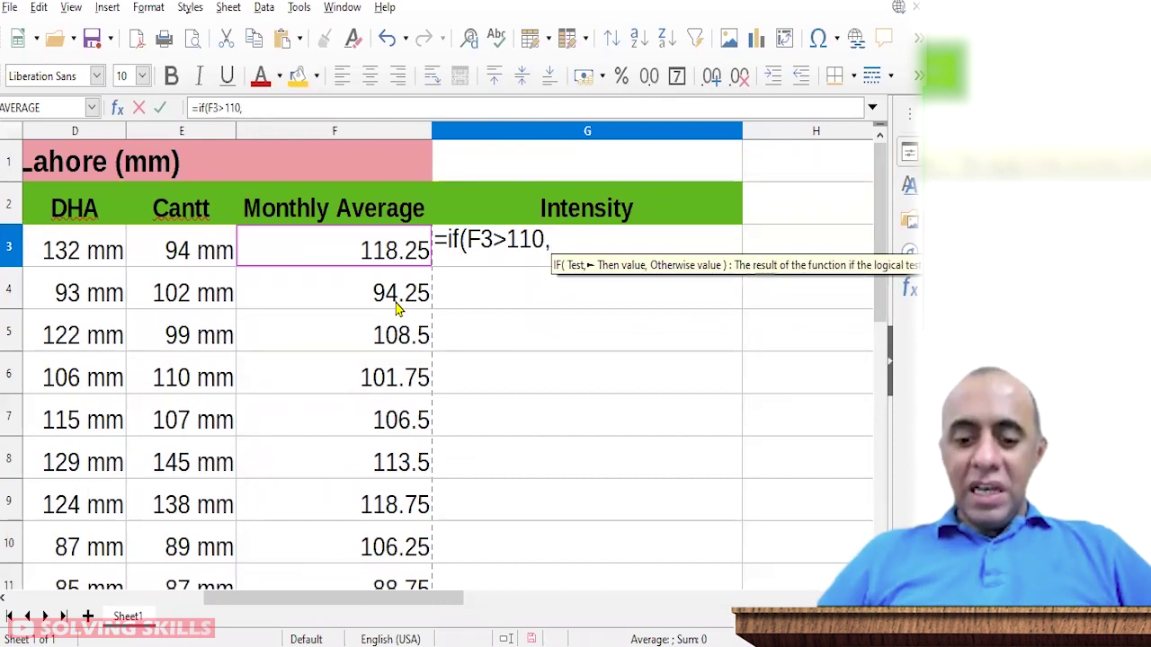
text(")
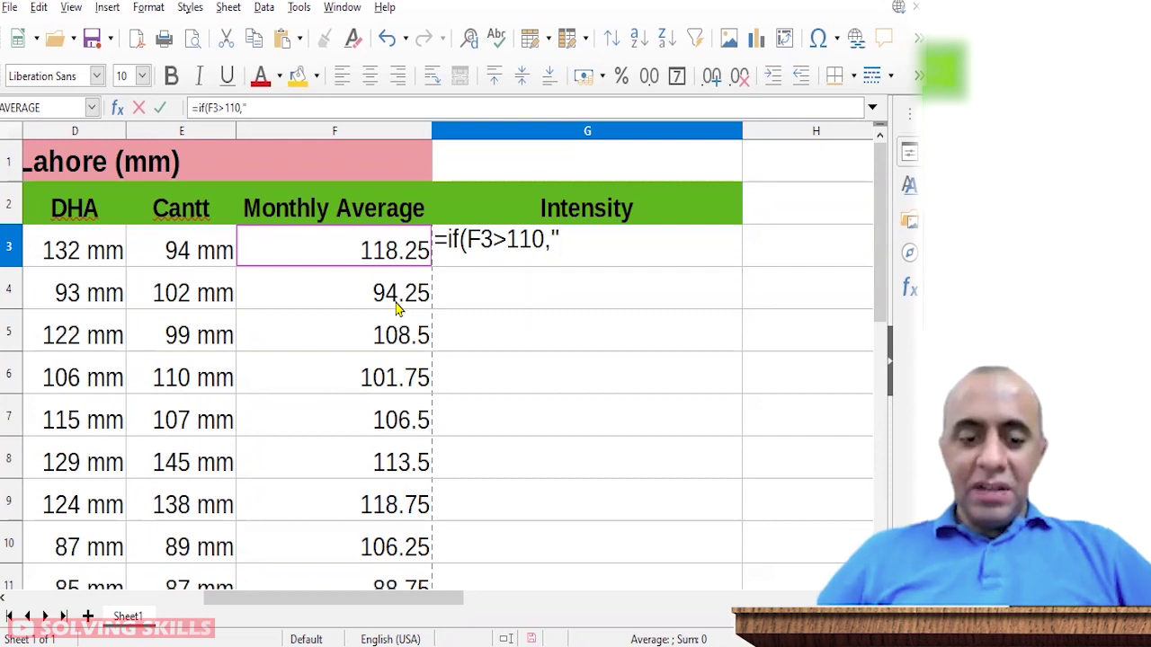
text(Heavy",)
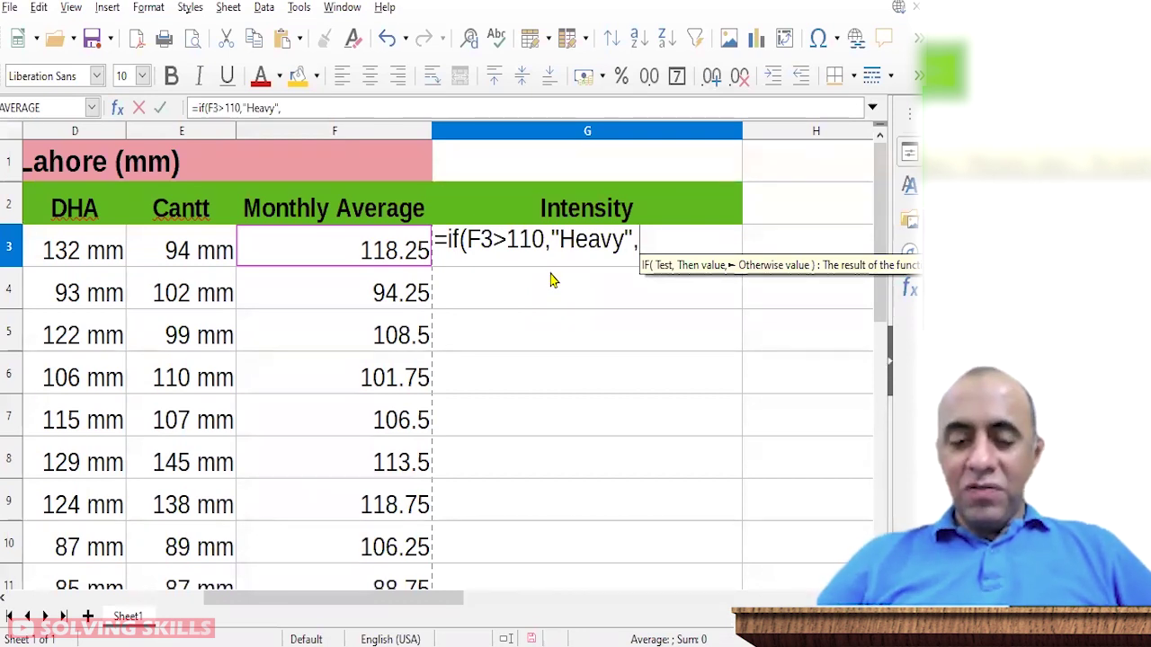
Step: Add "Light" as the otherwise value, close the parenthesis and commit the IF formula in G3
text(")
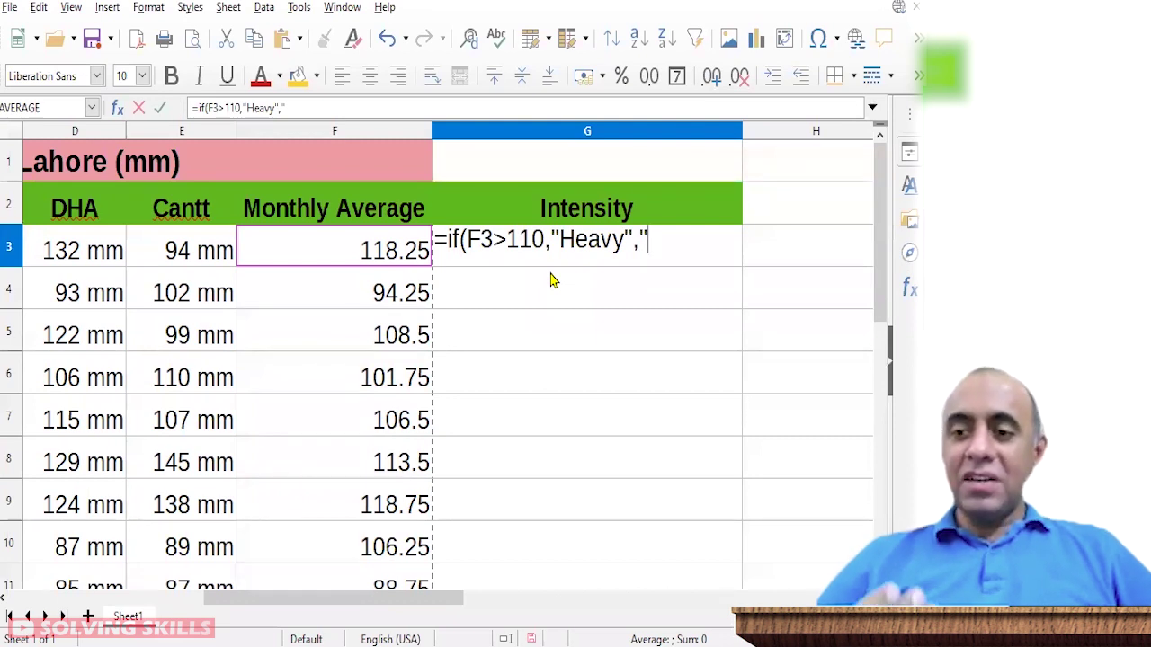
text(L)
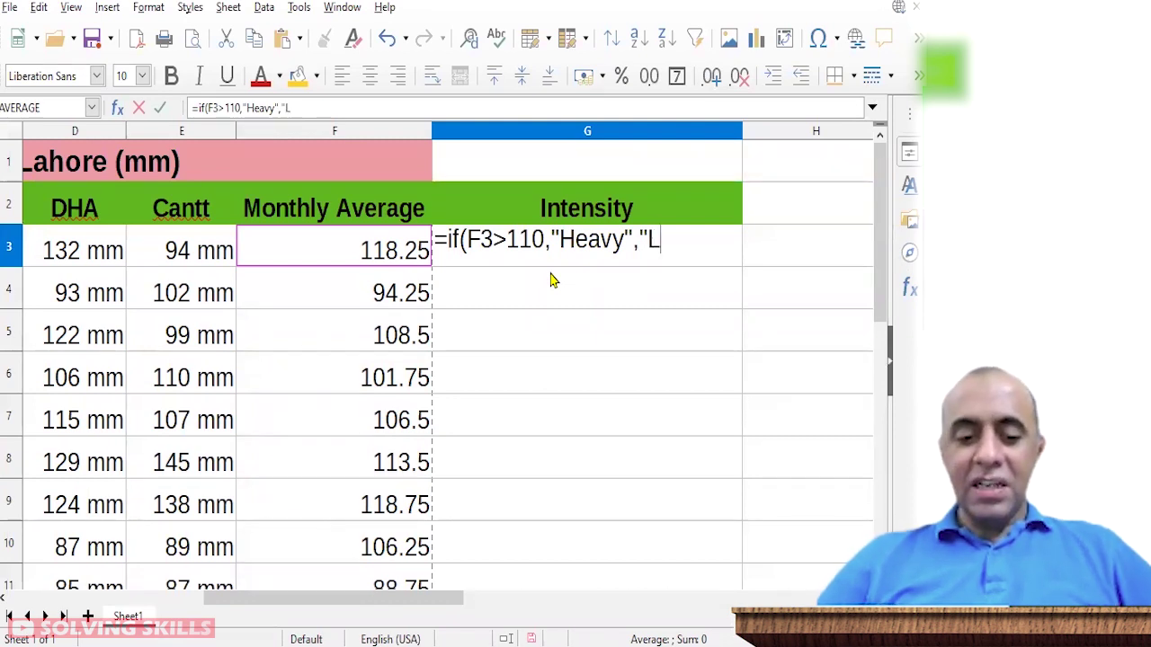
text(ight"))
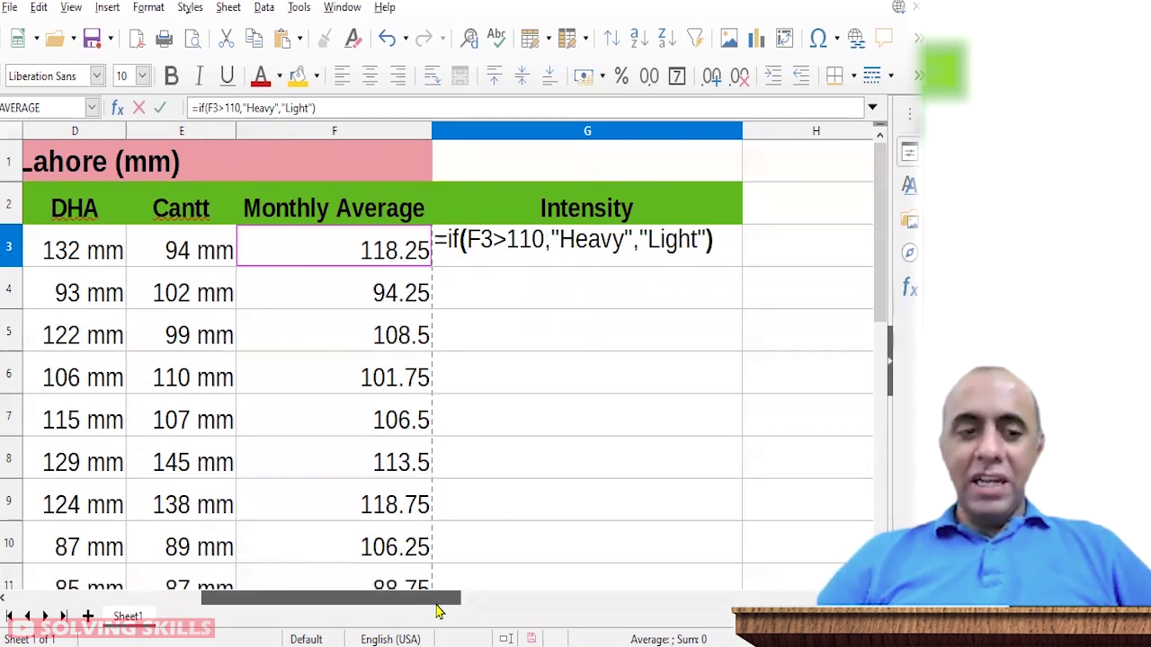
drag(440, 606, 283, 607)
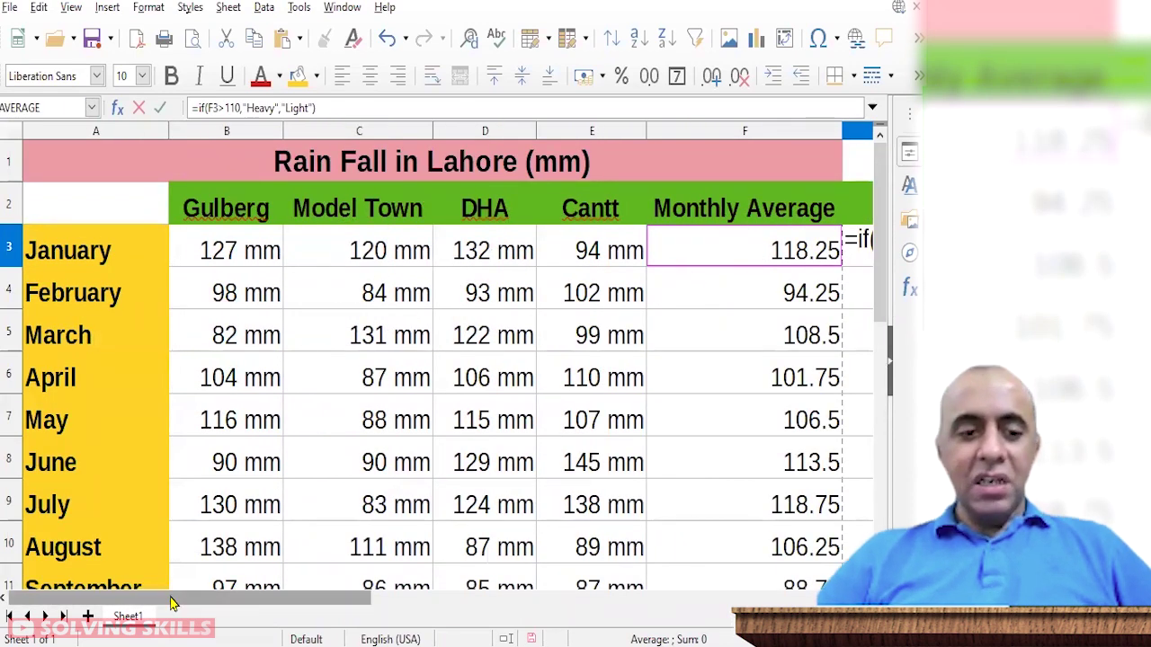
drag(194, 600, 411, 585)
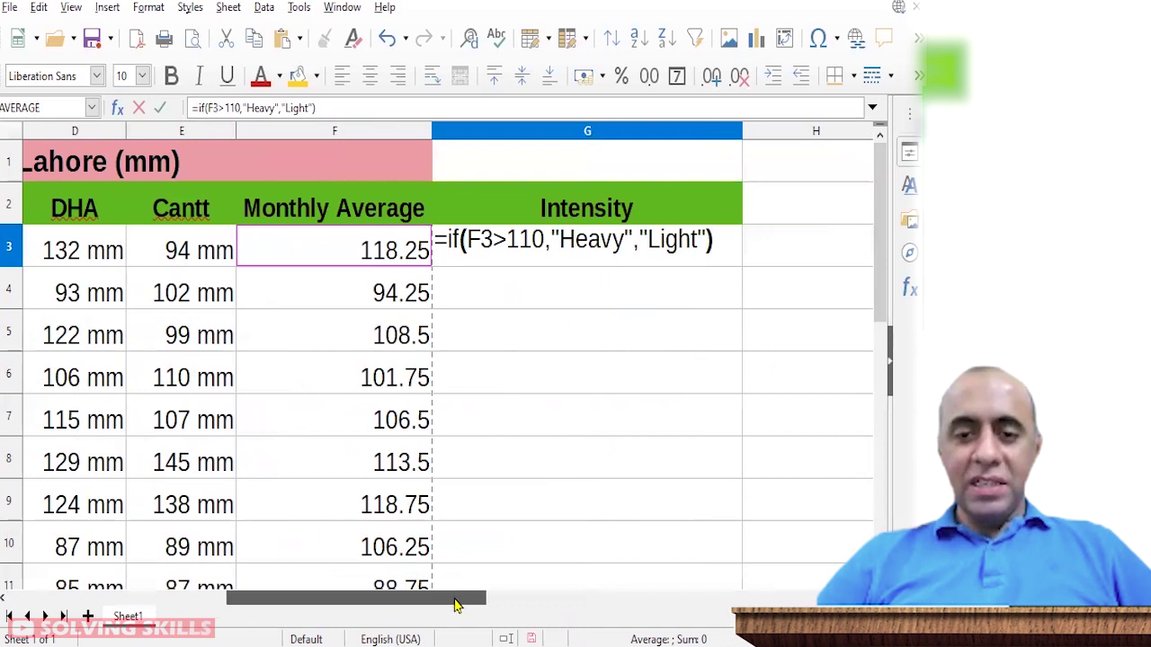
key(Return)
Step: Open the IF formula in G3, highlight its "Heavy" argument for review, and close the formula without changes
click(483, 249)
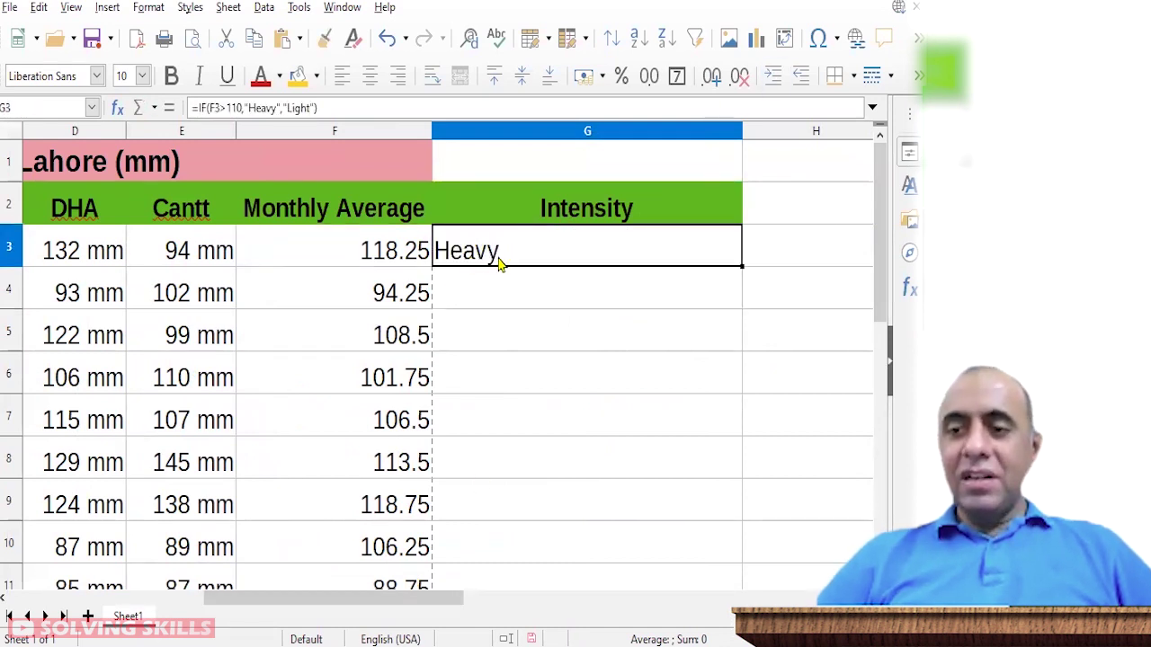
key(F2)
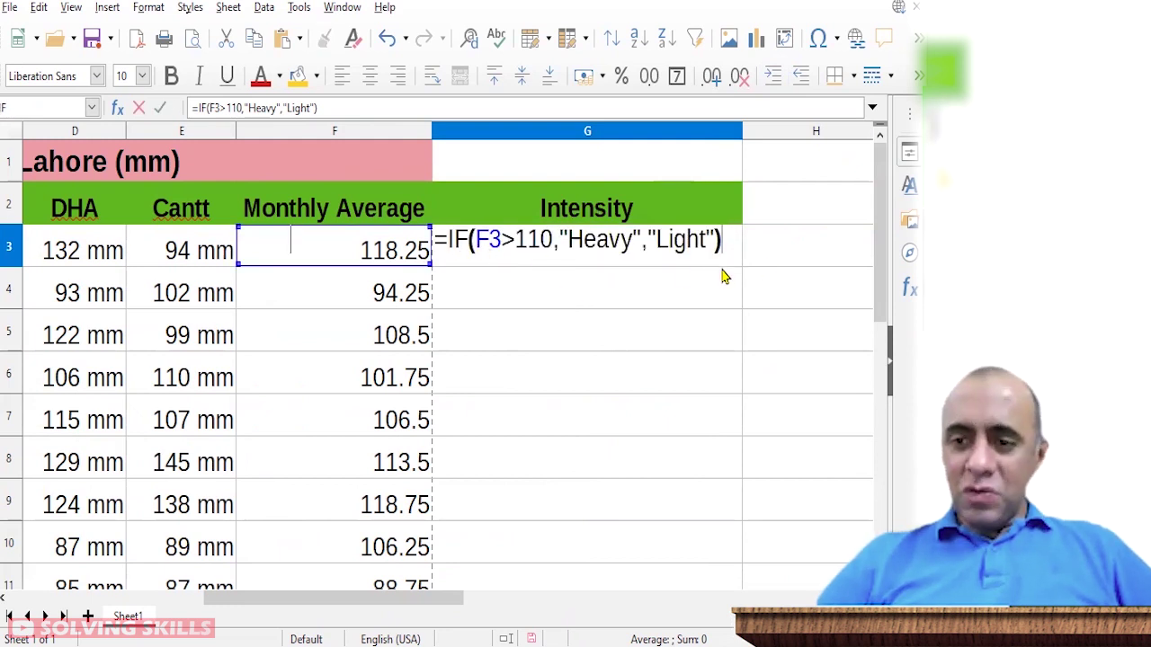
drag(560, 241, 653, 250)
click(623, 252)
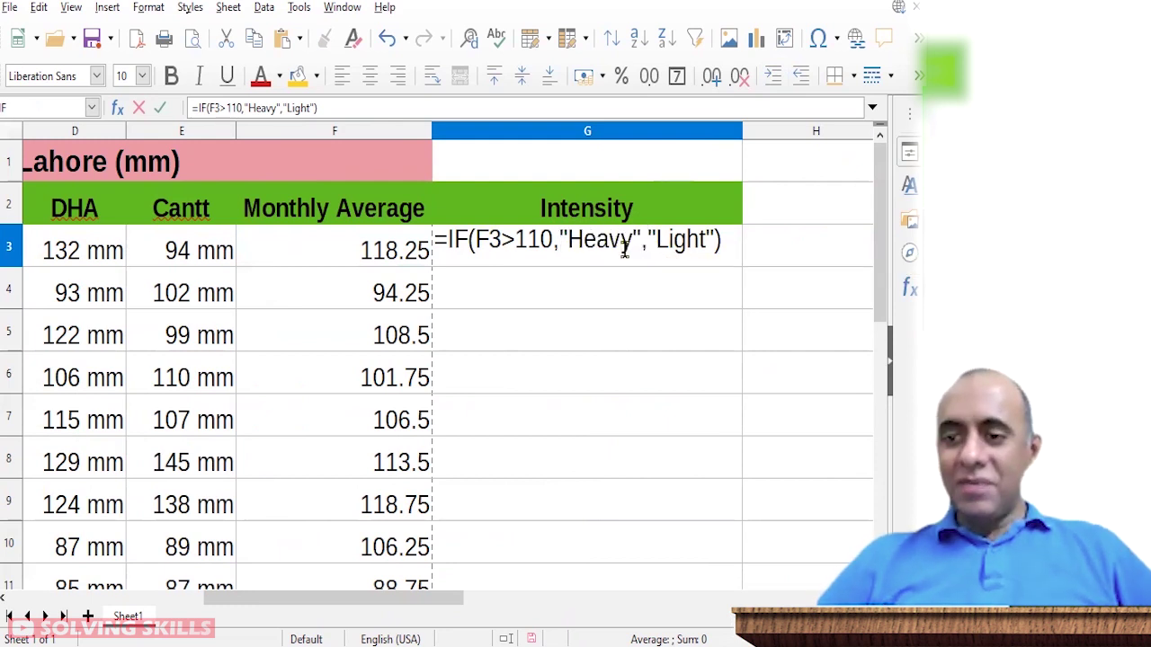
key(Return)
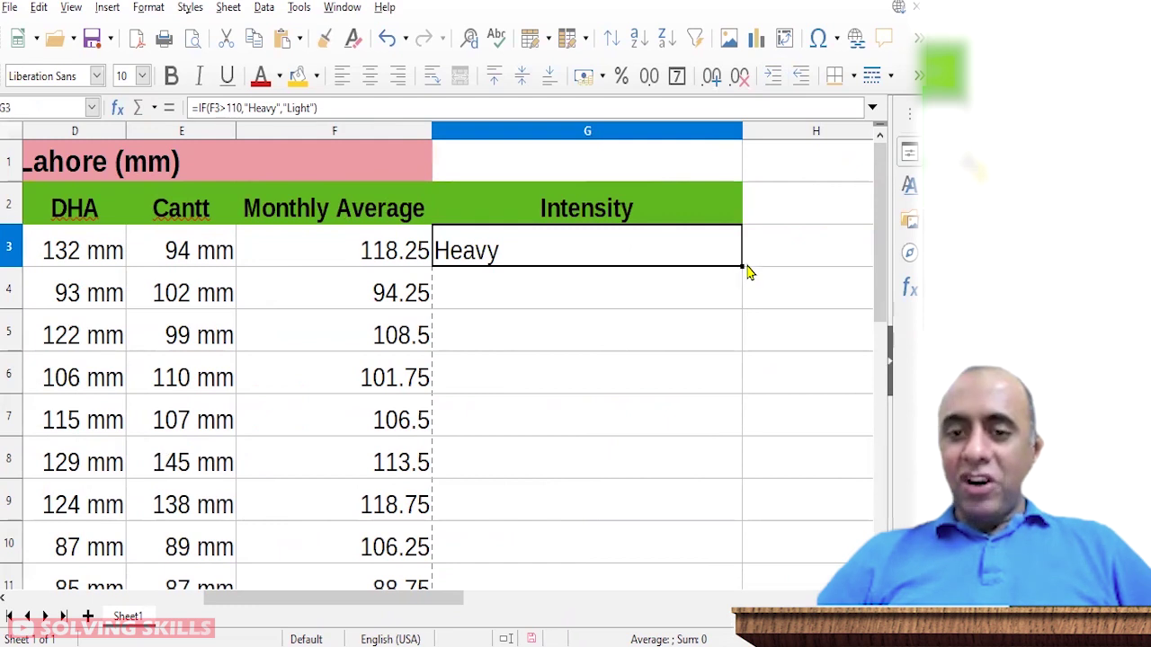
Step: Fill the IF formula from G3 down the Intensity column through G14
double_click(741, 266)
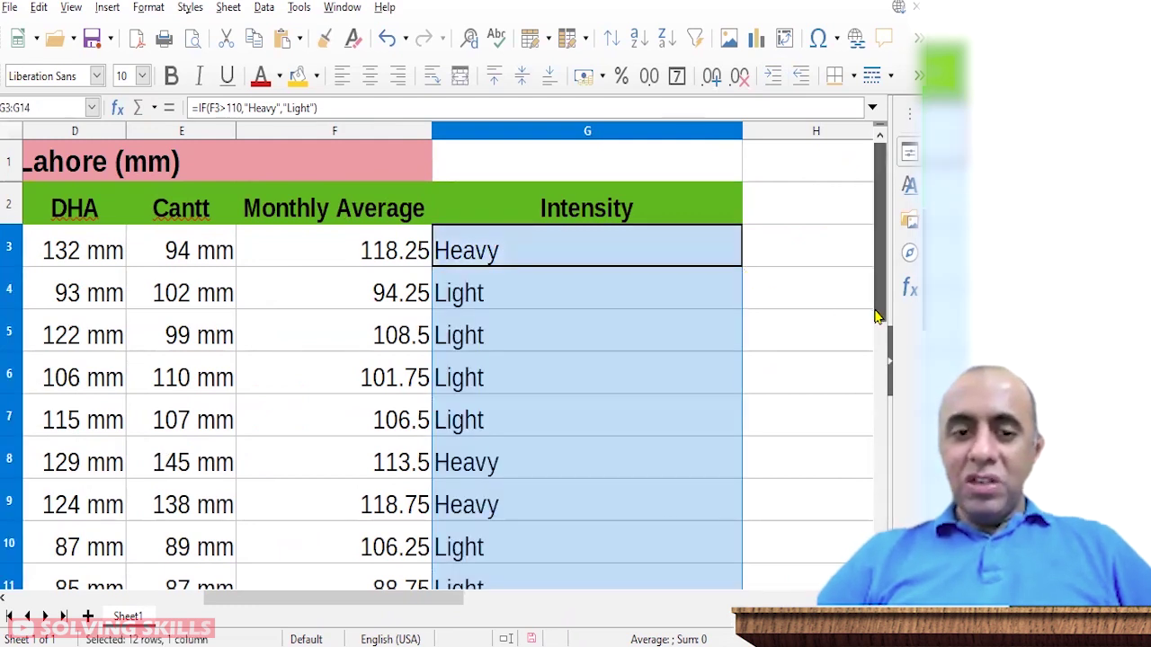
drag(876, 337, 881, 360)
click(555, 264)
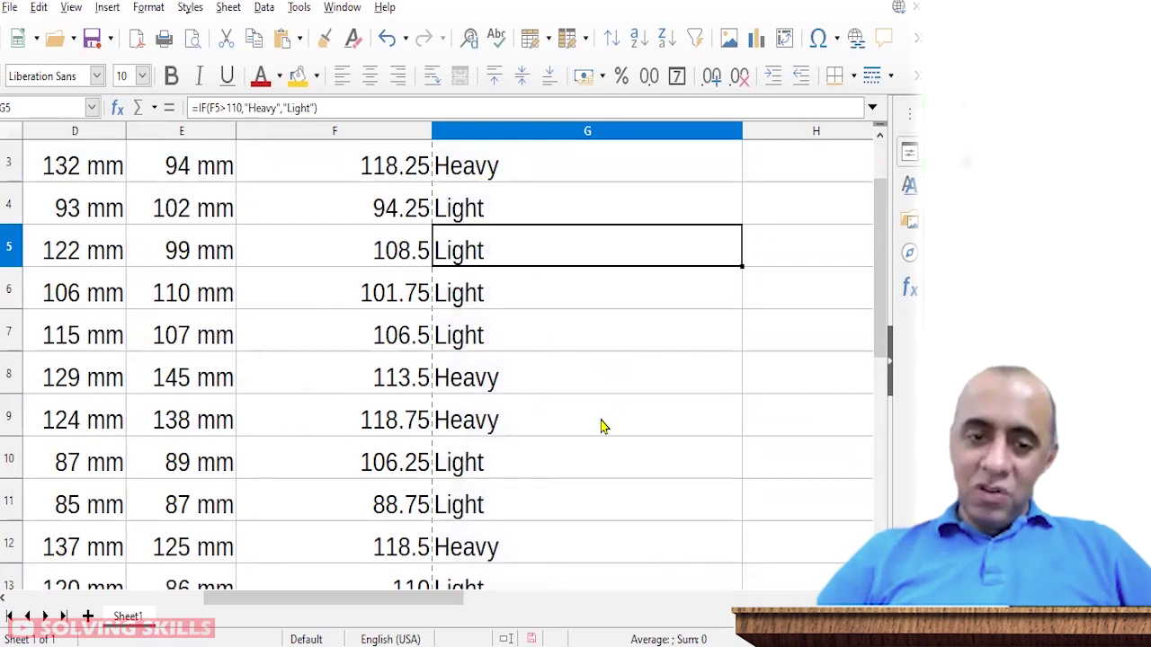
Step: Examine the IF formulas in G6, G3 and G7 to compare which monthly average each one tests
key(Down)
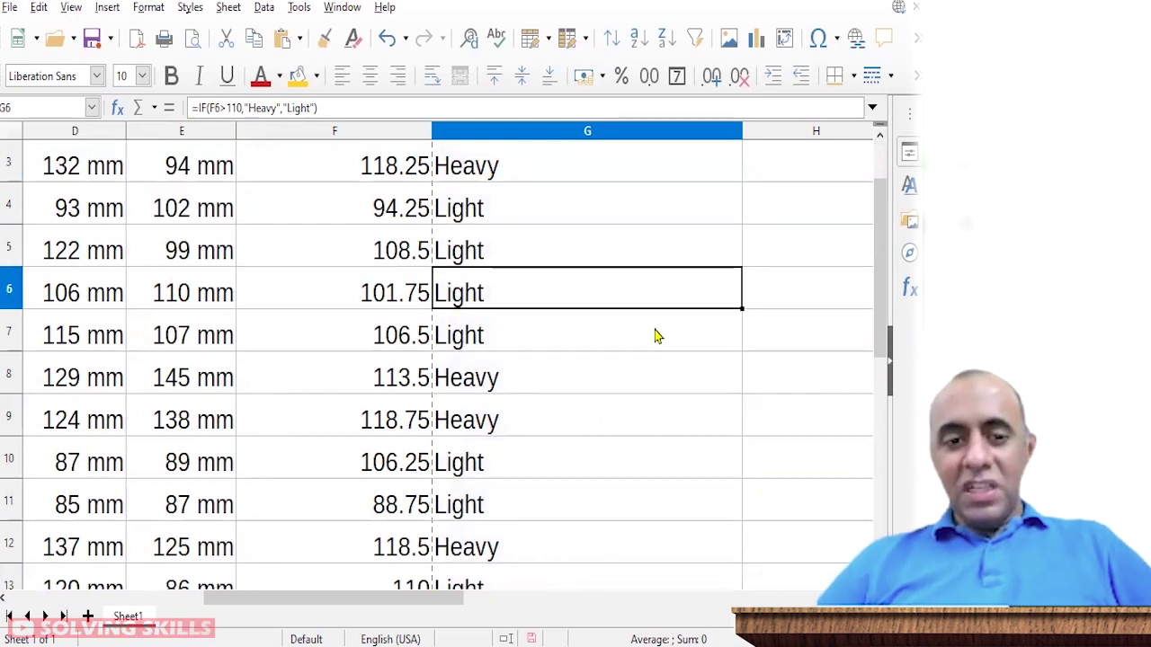
key(F2)
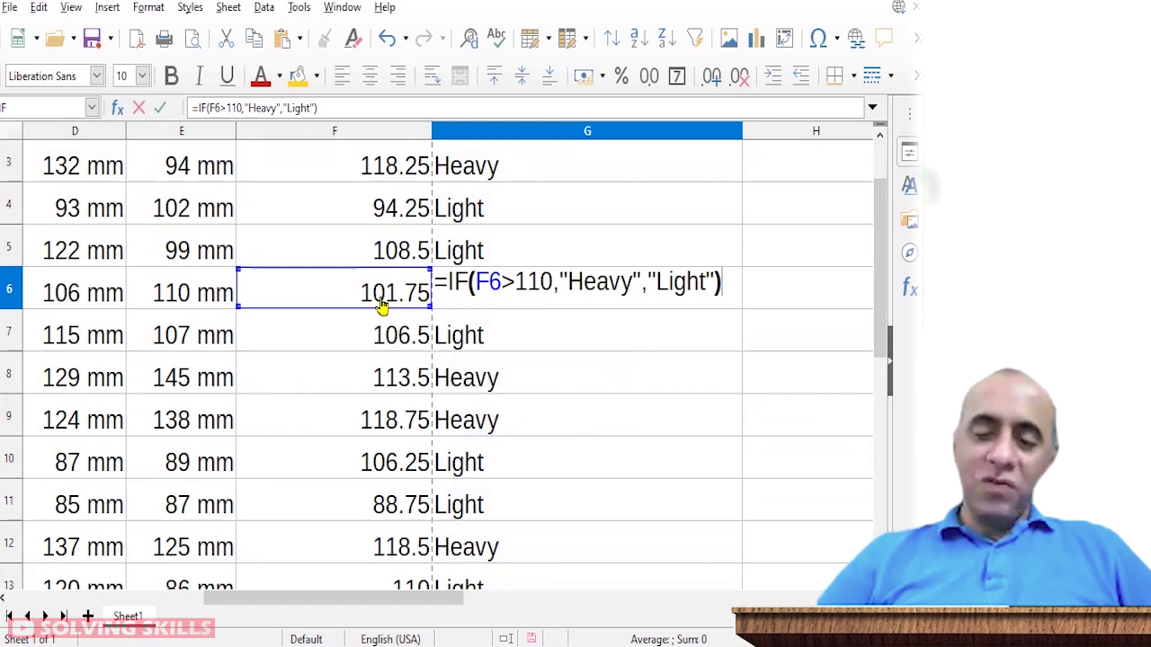
key(Return)
double_click(506, 161)
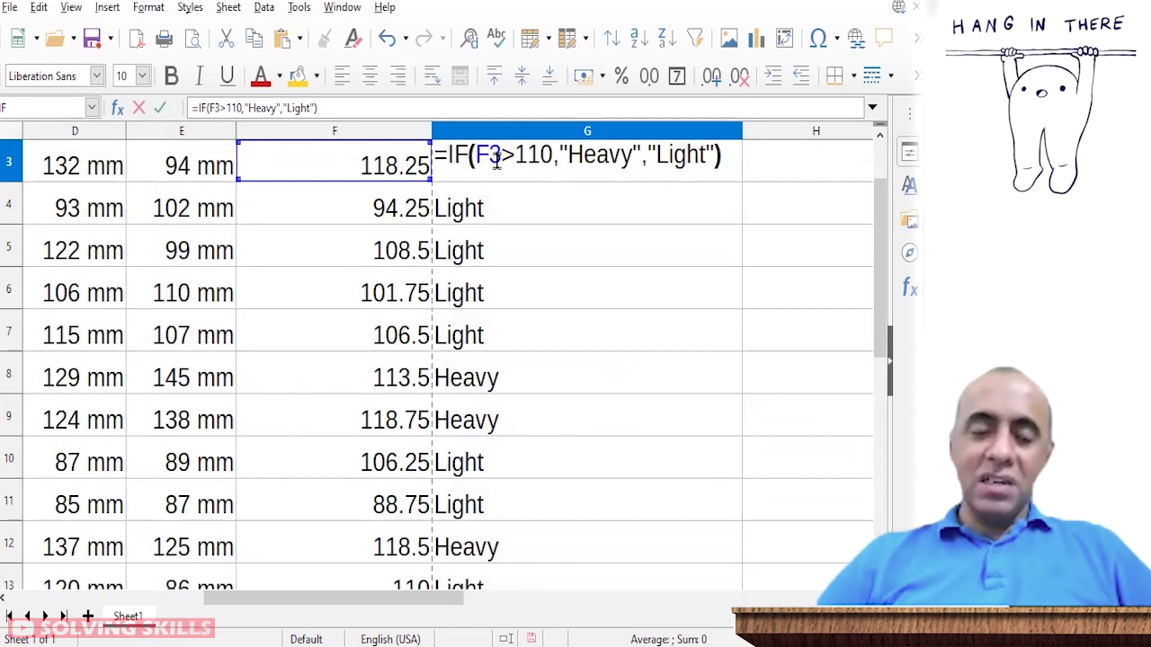
key(Escape)
key(Down)
key(Down)
key(Down)
key(Down)
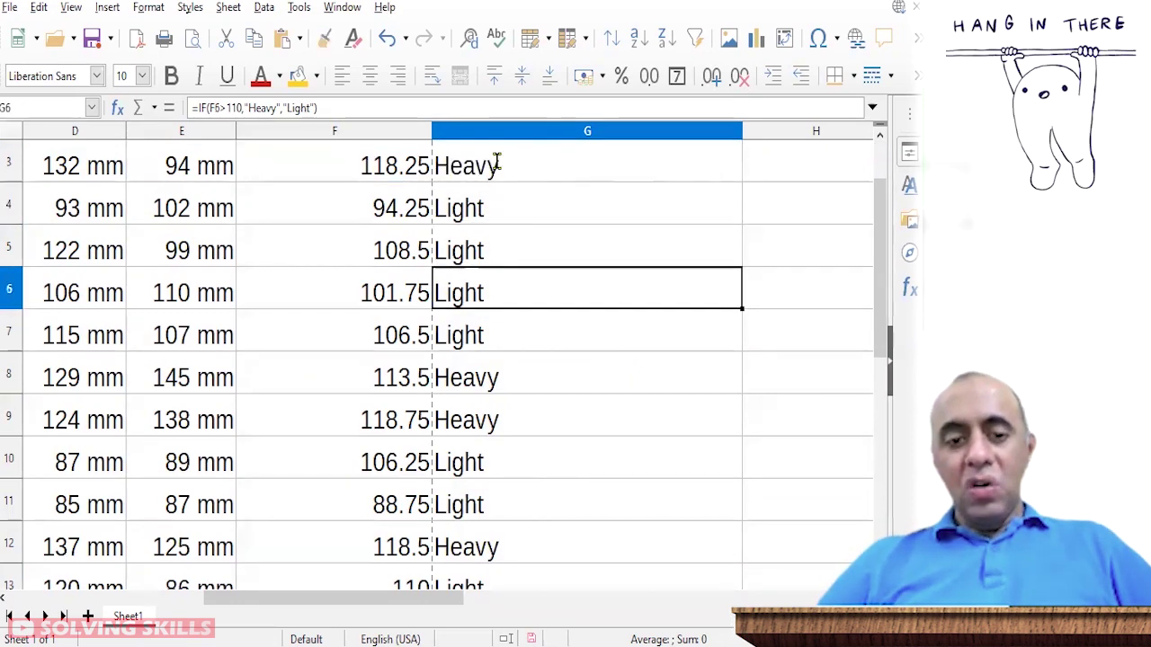
key(F2)
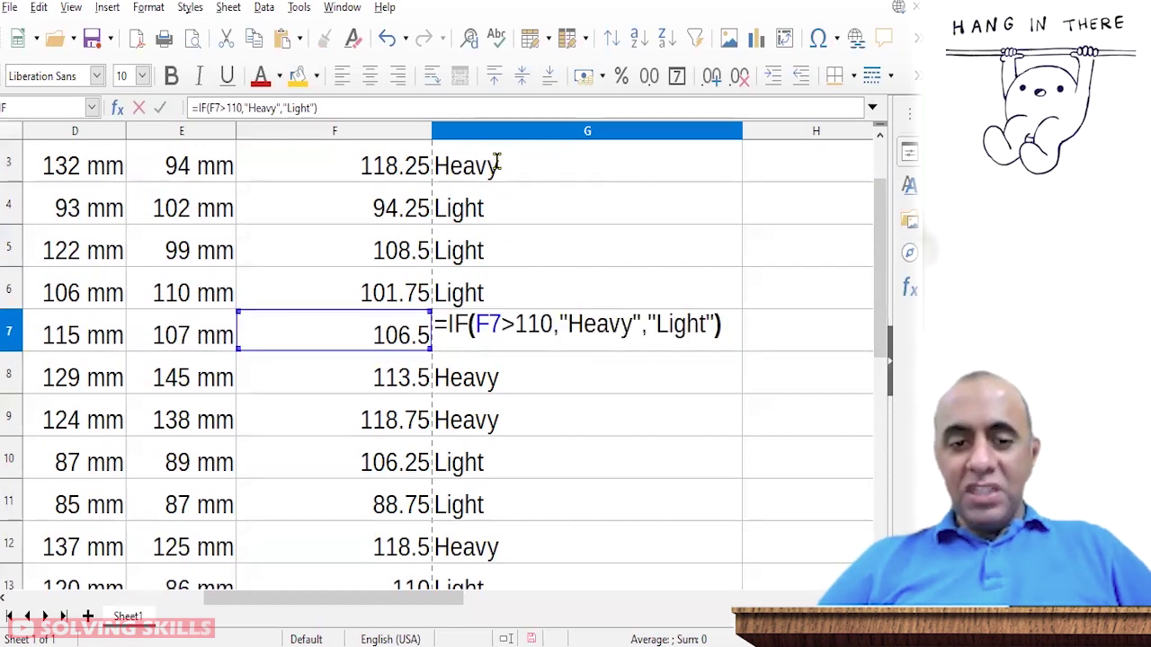
click(572, 334)
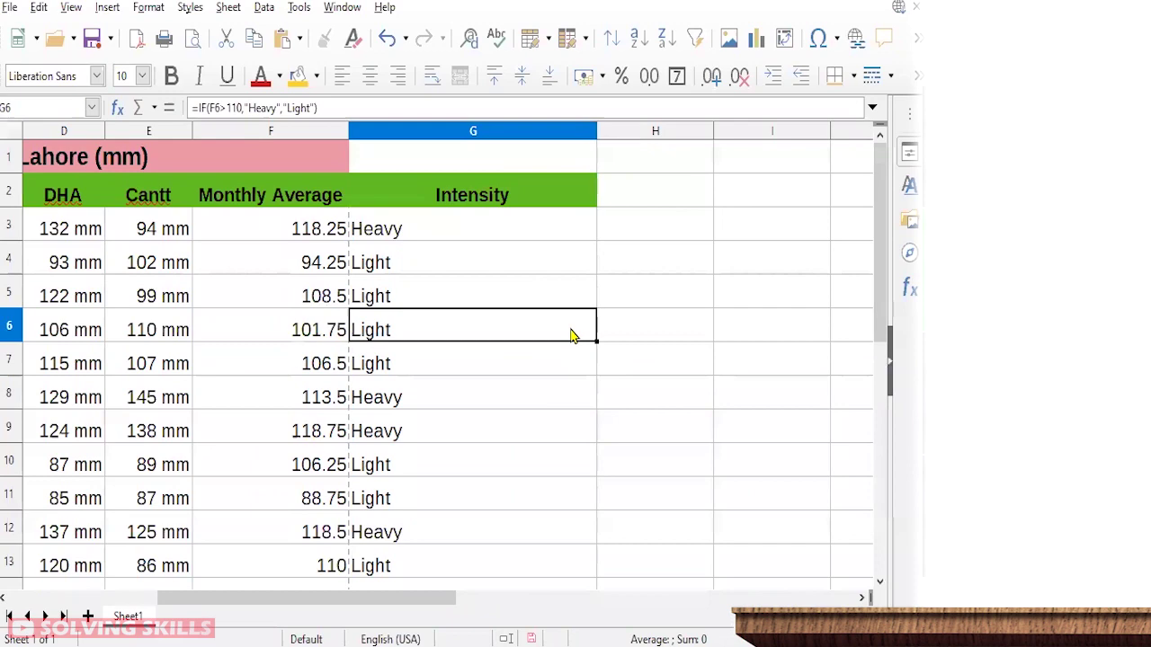
Step: Switch to Notepad, insert three blank lines above Syntax, and write =if() on the first line
key(alt+Tab)
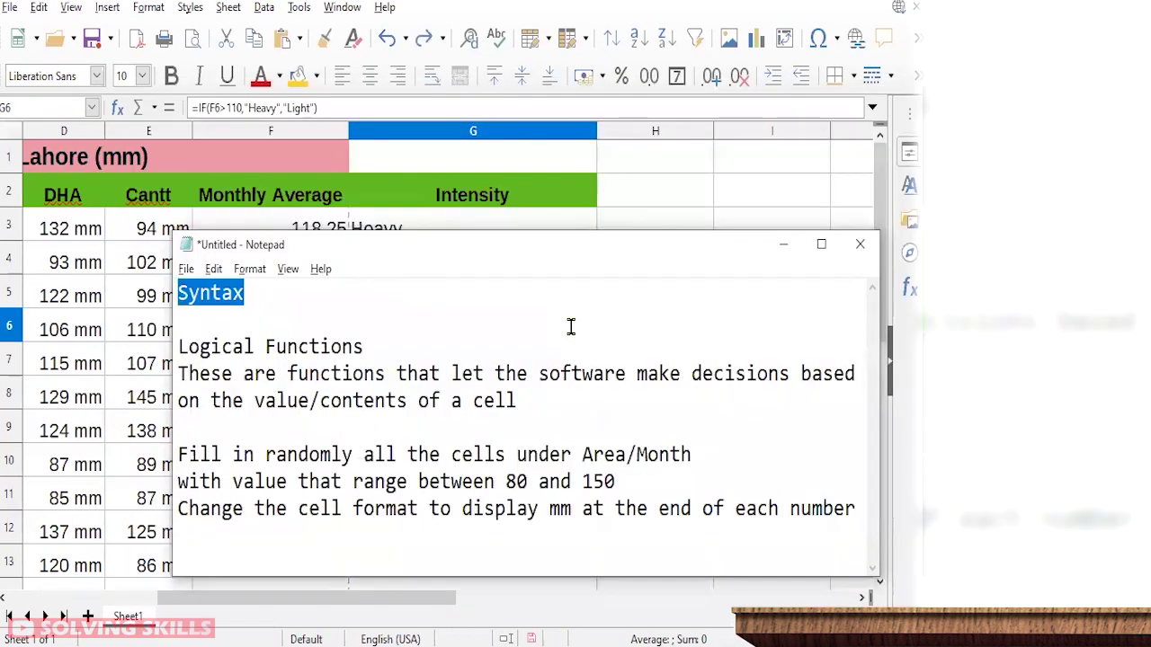
click(570, 326)
key(Up)
key(Return)
key(Return)
key(Return)
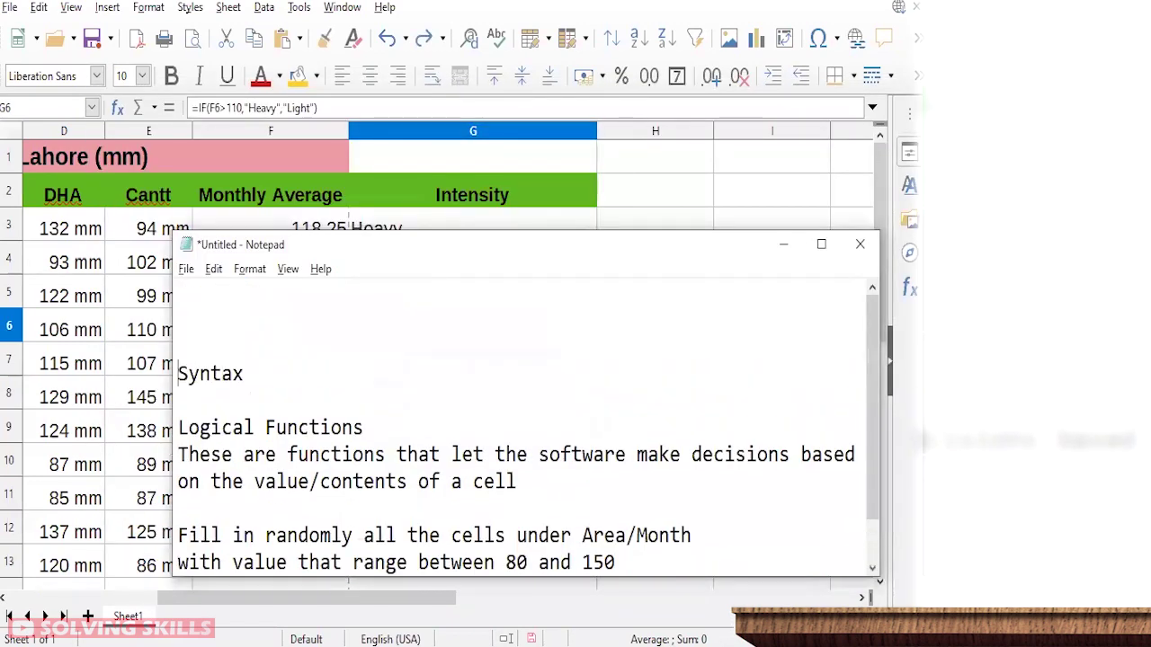
key(Up)
key(Up)
key(Up)
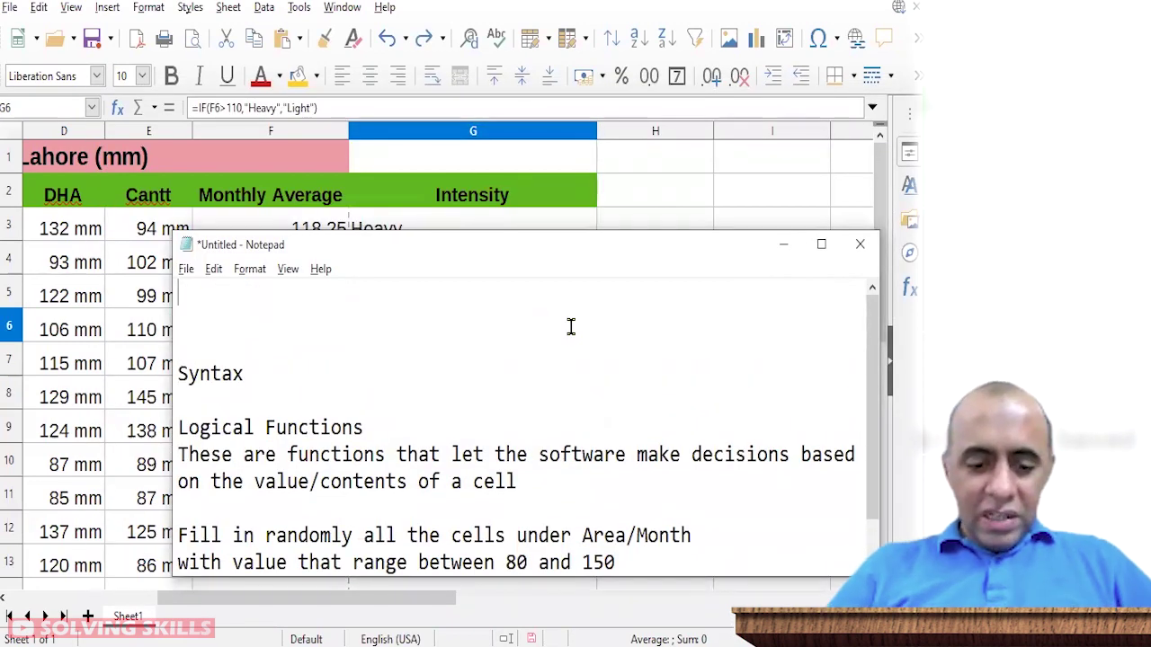
text(=if)
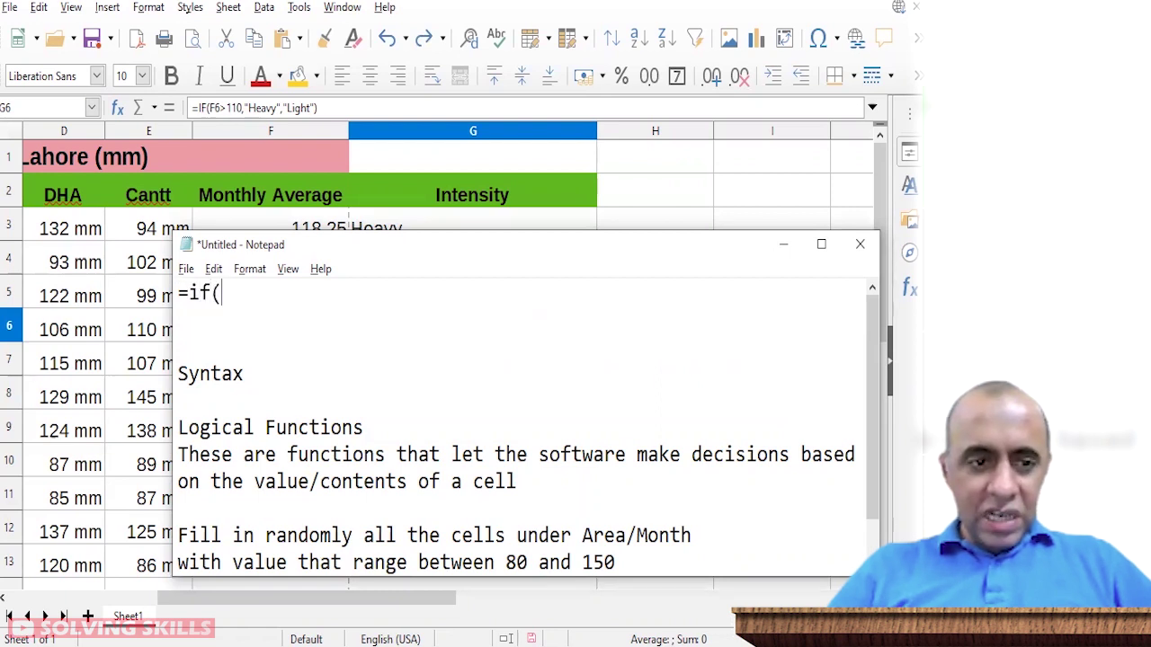
text(())
Step: Highlight the equals sign and the if() part of the first Notepad line in turn, then clear the selection
key(shift+Left)
key(shift+Left)
key(shift+Left)
key(shift+Left)
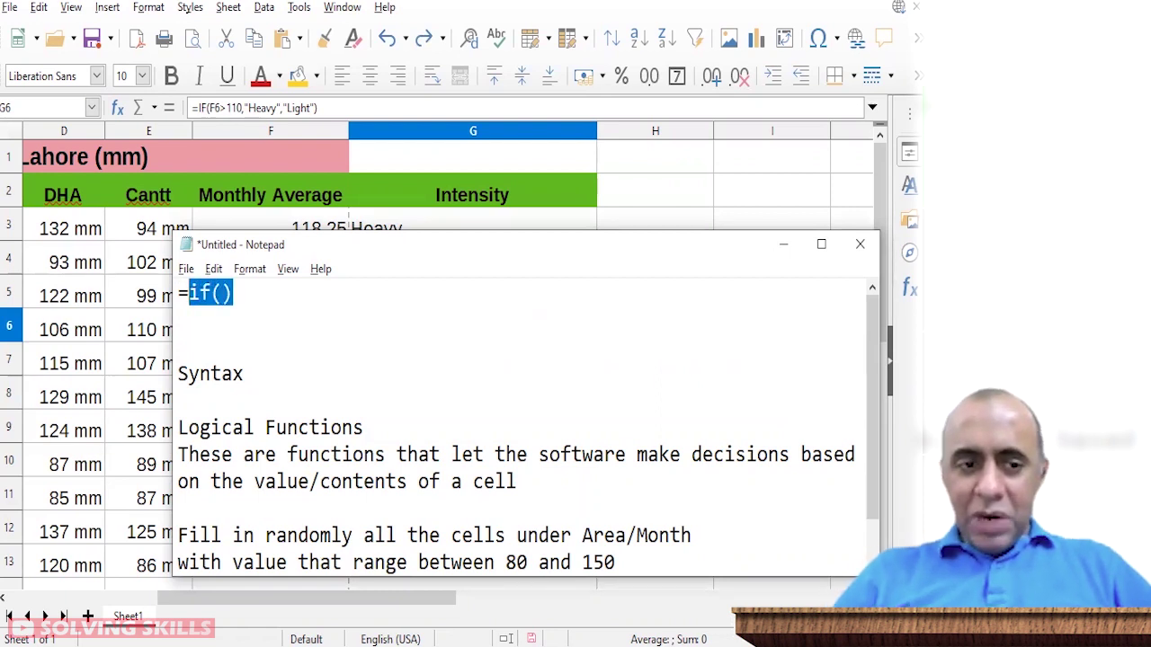
key(shift+Left)
key(Left)
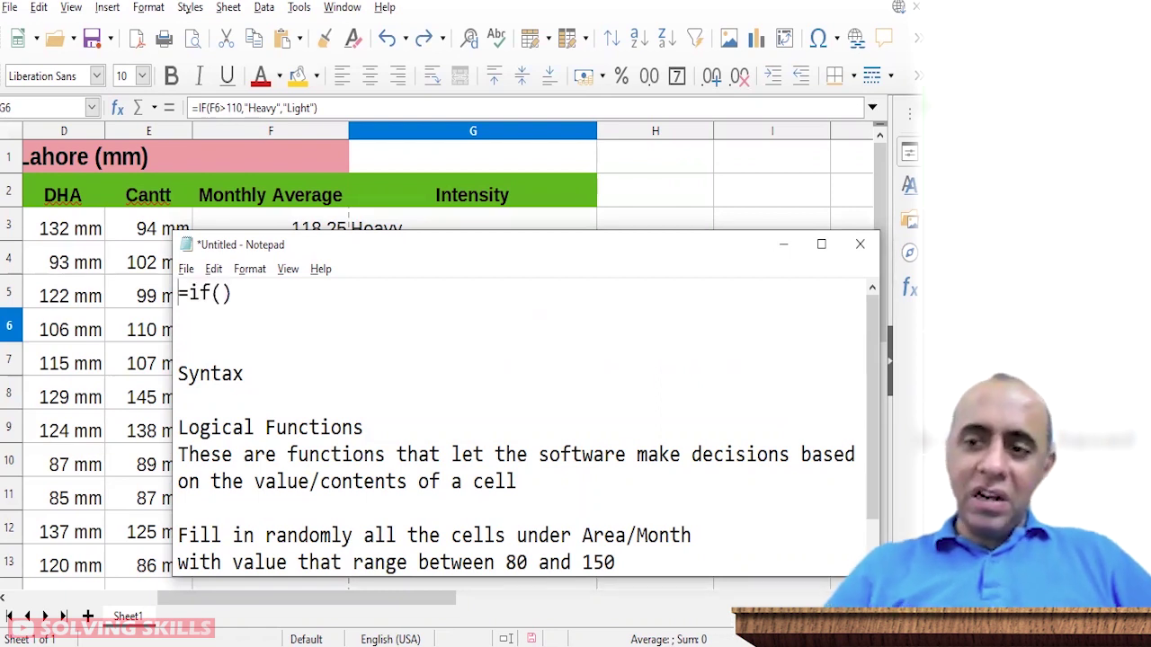
key(shift+Right)
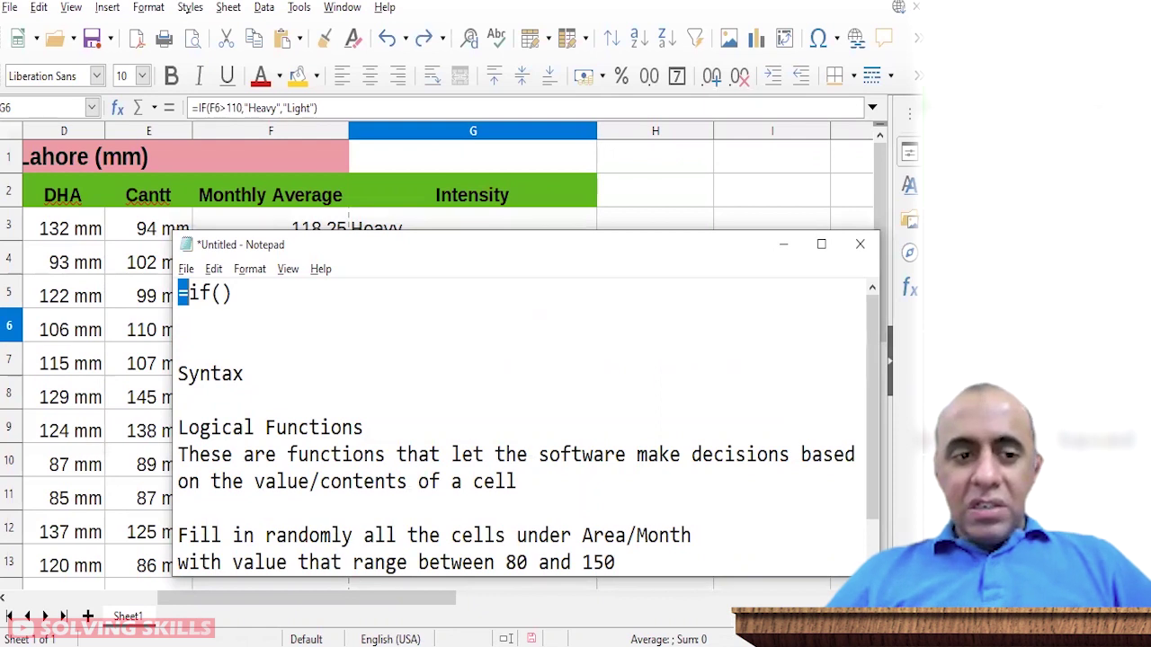
key(Right)
key(shift+Right)
key(shift+Right)
key(shift+Right)
key(shift+Right)
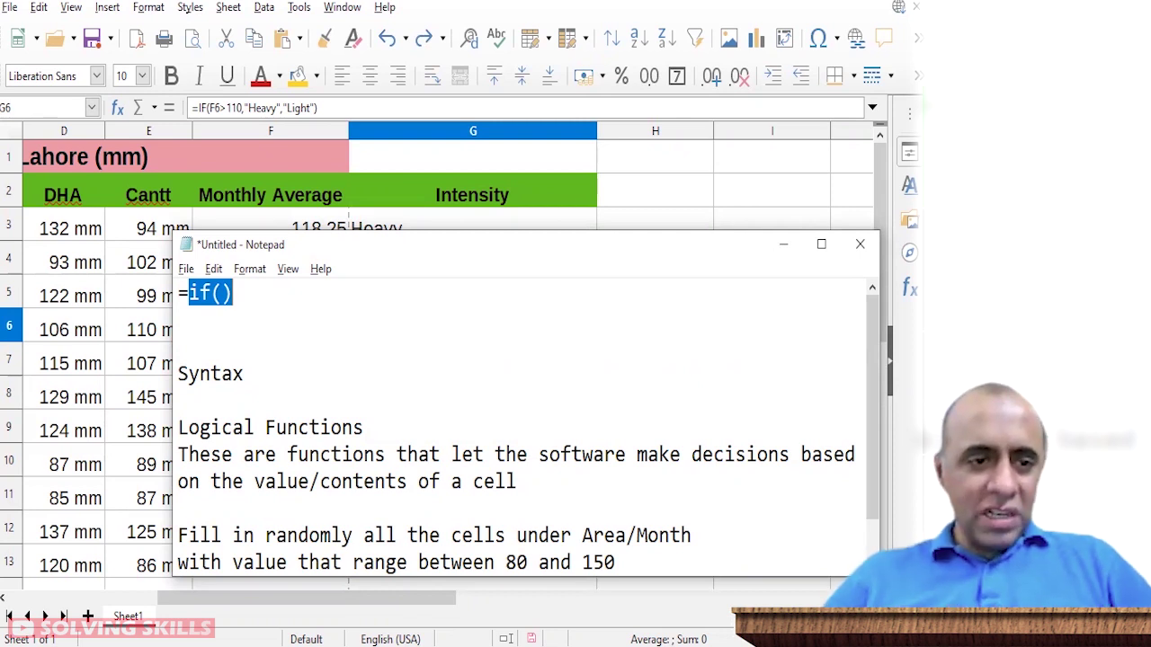
click(222, 293)
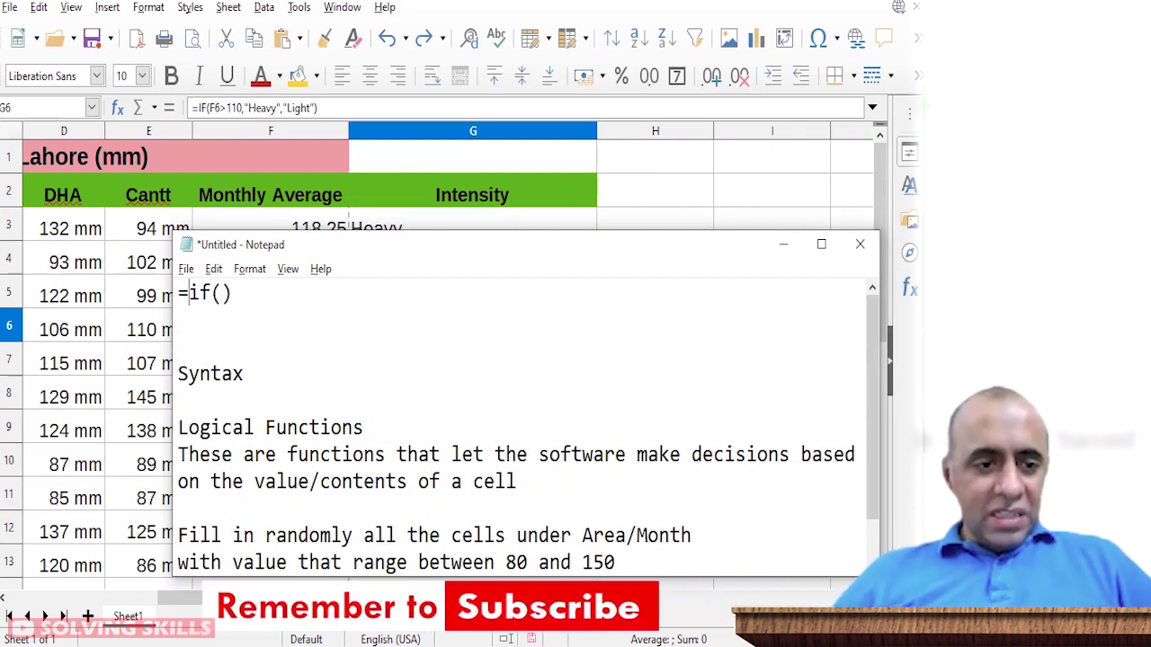
Step: Space out the first line as = if ( ), leaving a wide gap between the parentheses for the arguments
key(Left)
key(Right)
key(Right)
key(Right)
key(Right)
key(Left)
key(Right)
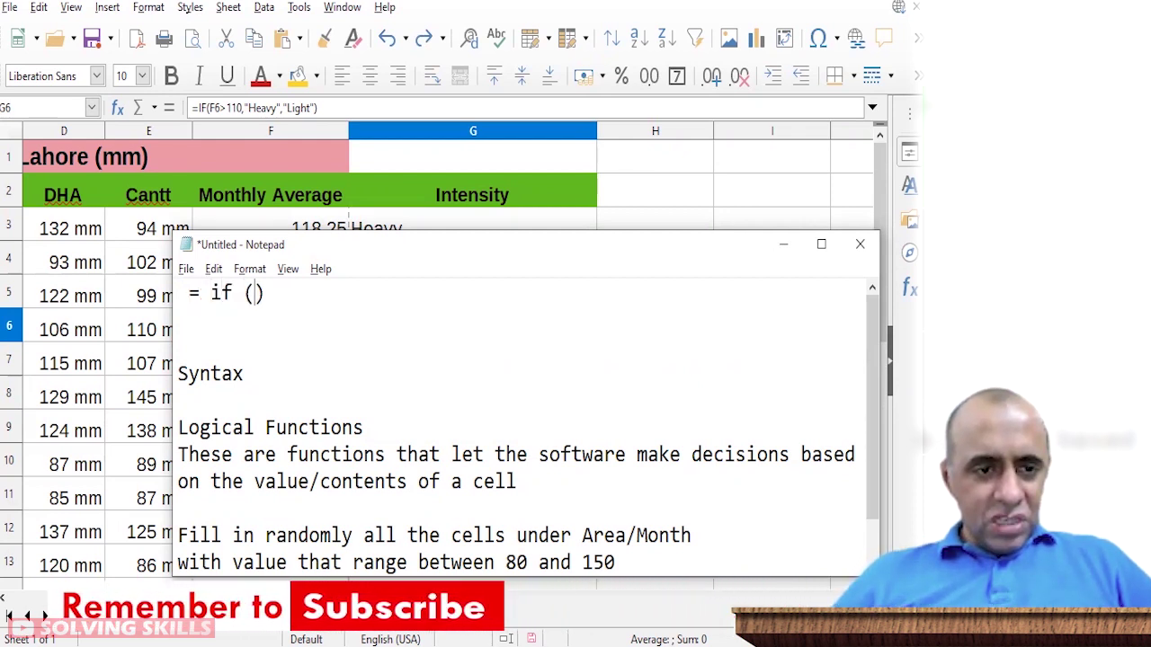
key(Left)
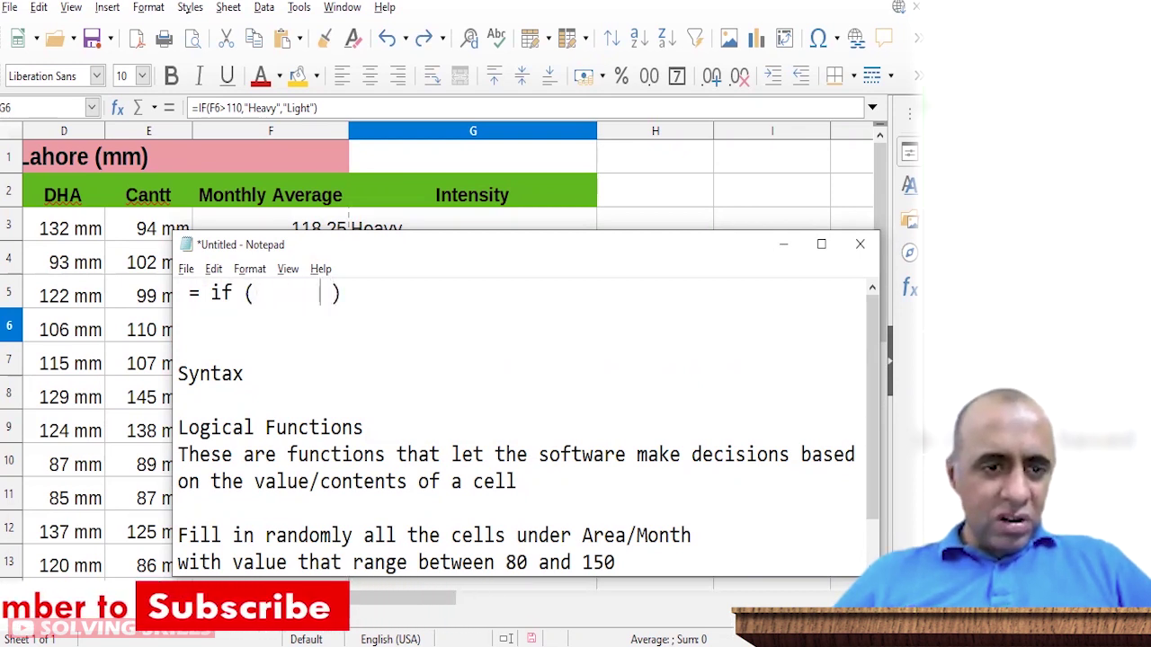
key(Left)
key(Left)
key(Left)
key(Left)
key(Left)
Step: Add three underscore blanks separated by commas inside the if parentheses
text(___)
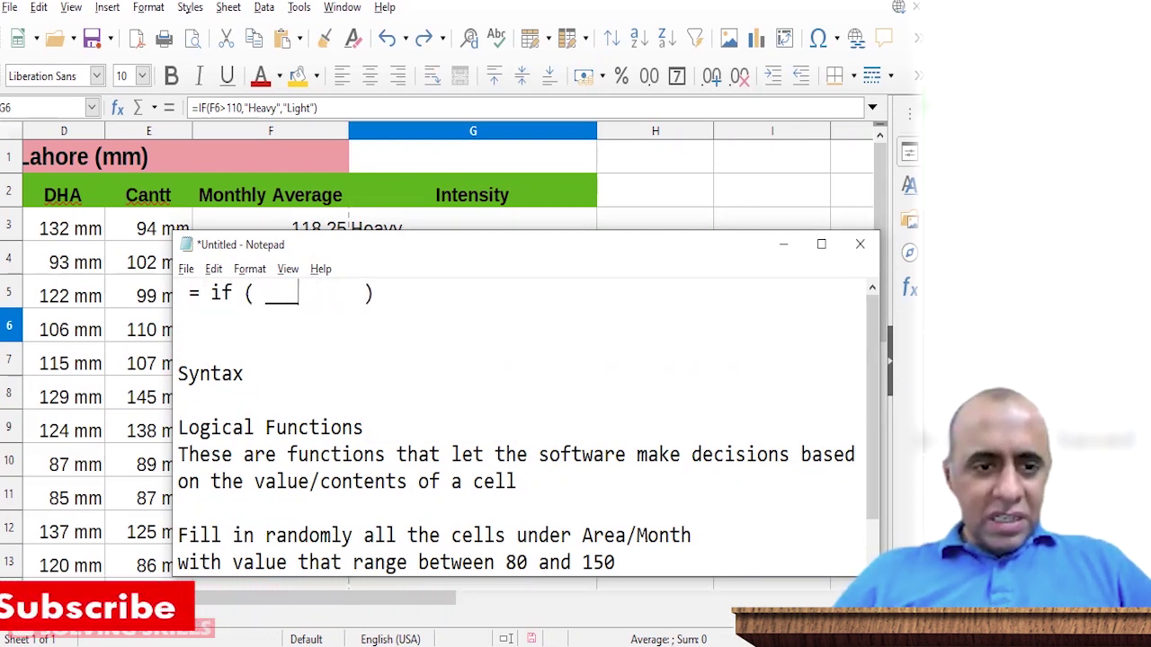
text(  ,  _  )
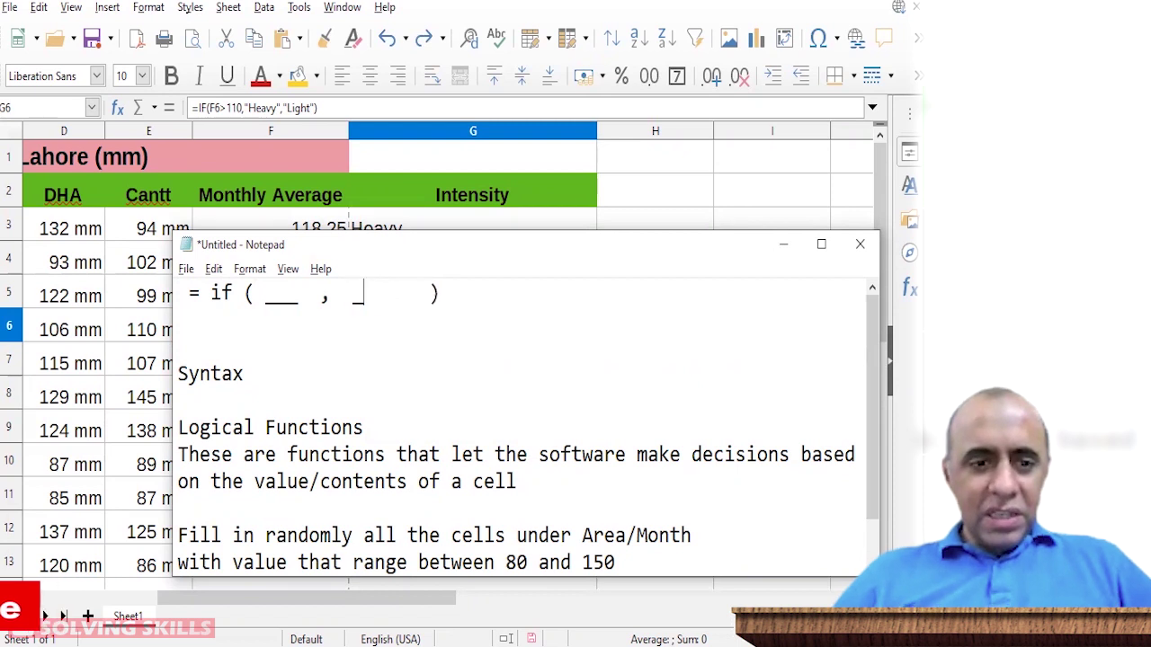
text(____  , )
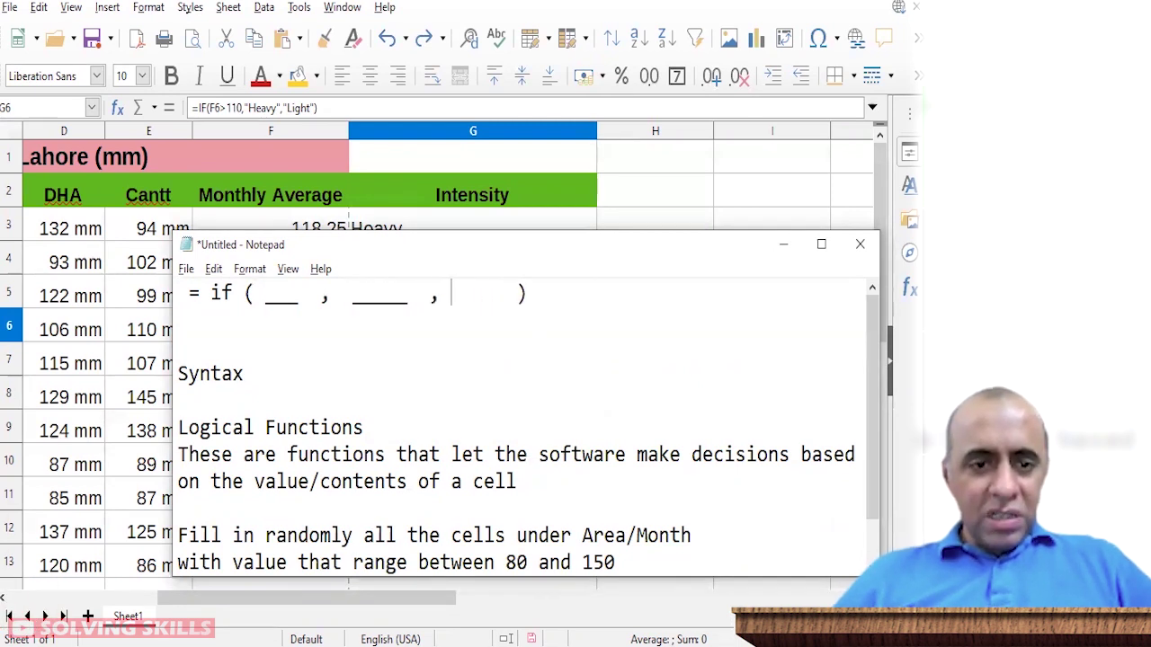
text( _____)
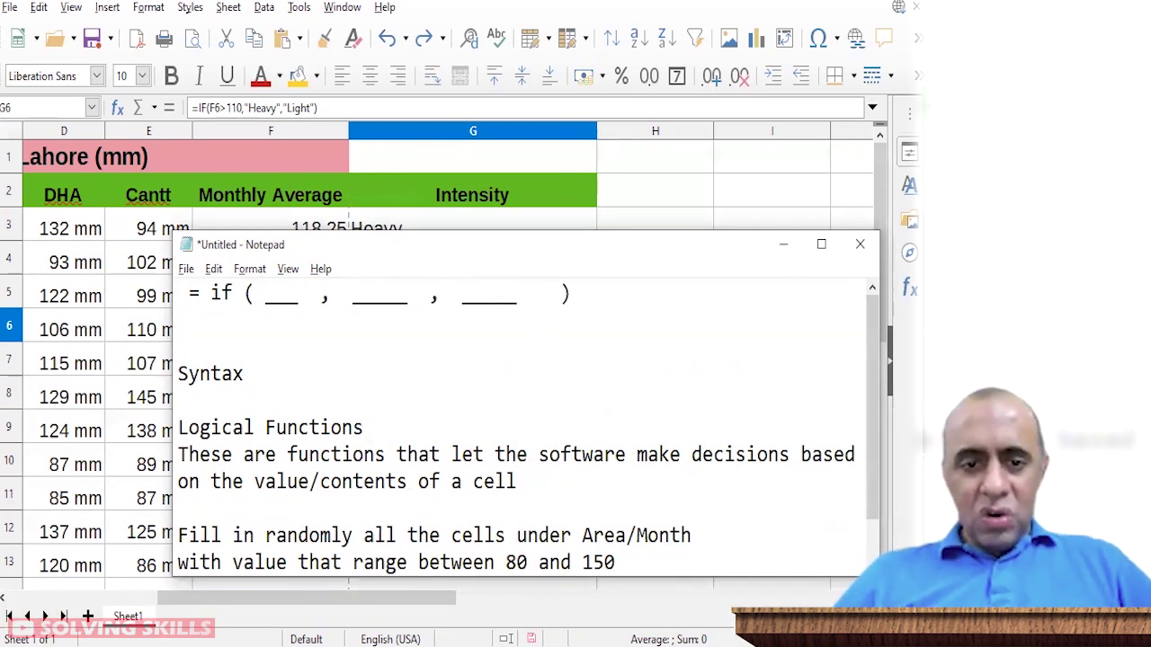
Step: Write Test on a new line beneath the first blank and lengthen that blank by one underscore
key(Return)
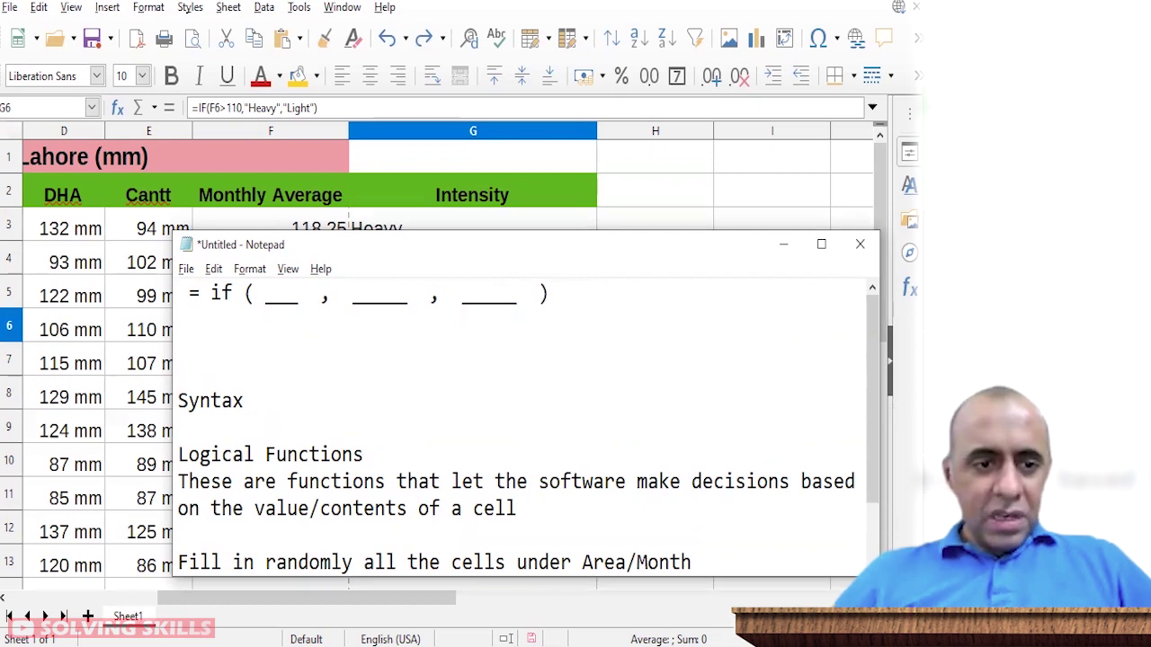
text(Ts)
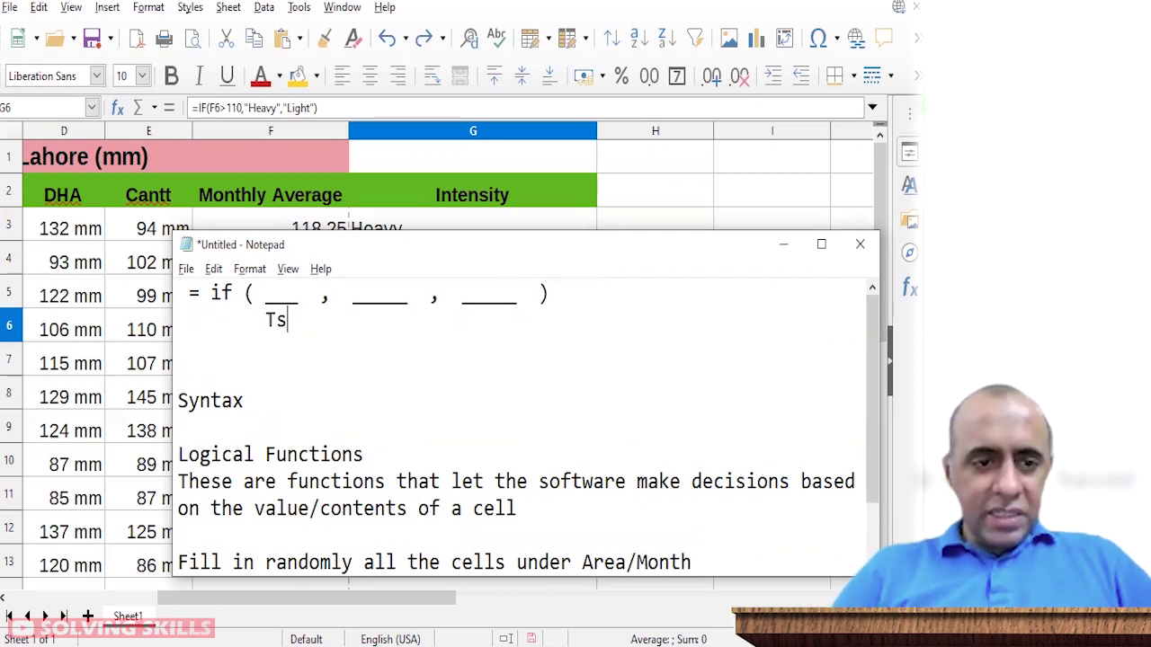
key(BackSpace)
text(est)
key(Up)
key(Left)
text(_)
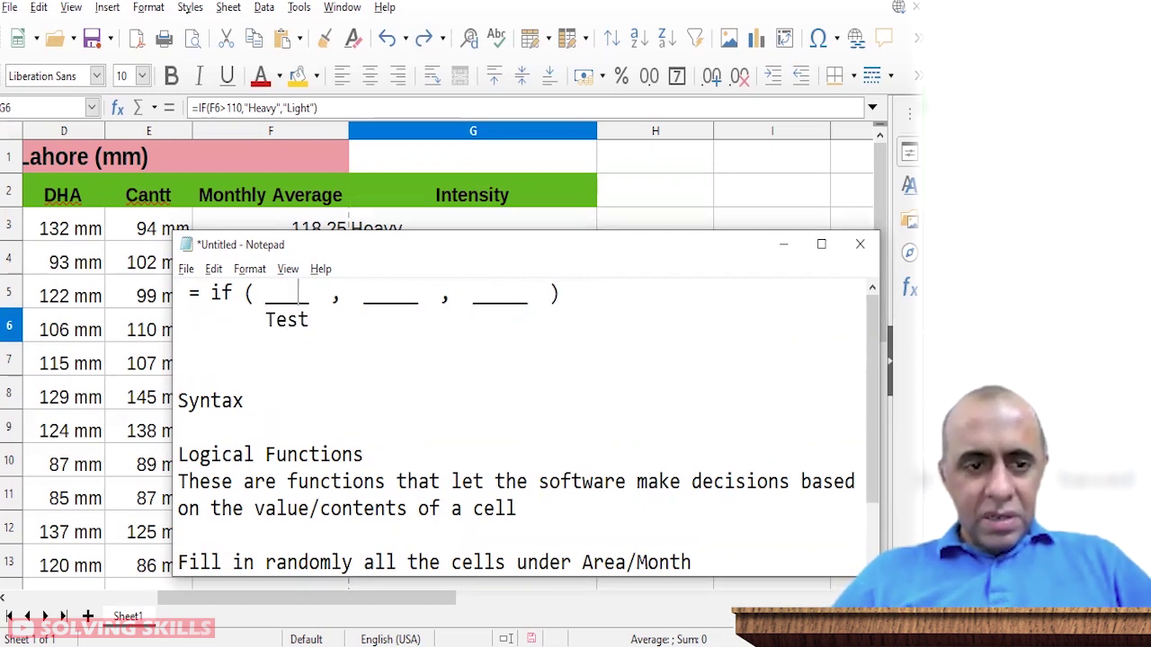
Step: Write Results and True/False on two new lines beneath Test, and lengthen the first blank to six underscores
key(Down)
key(Down)
key(Left)
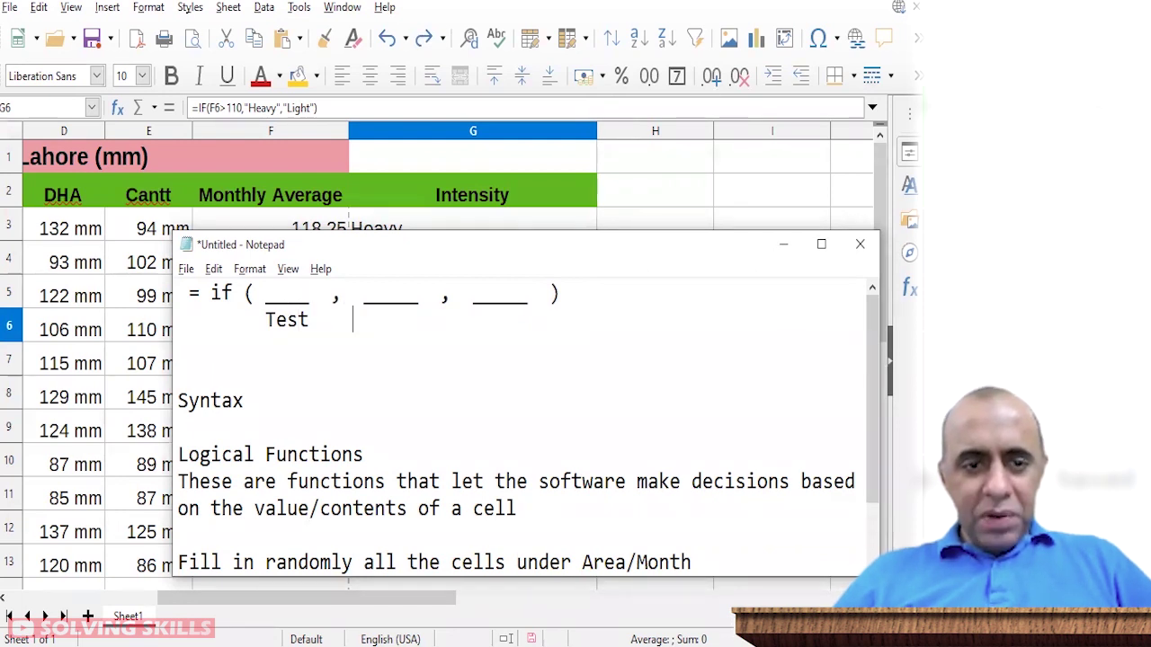
key(BackSpace)
key(BackSpace)
key(Return)
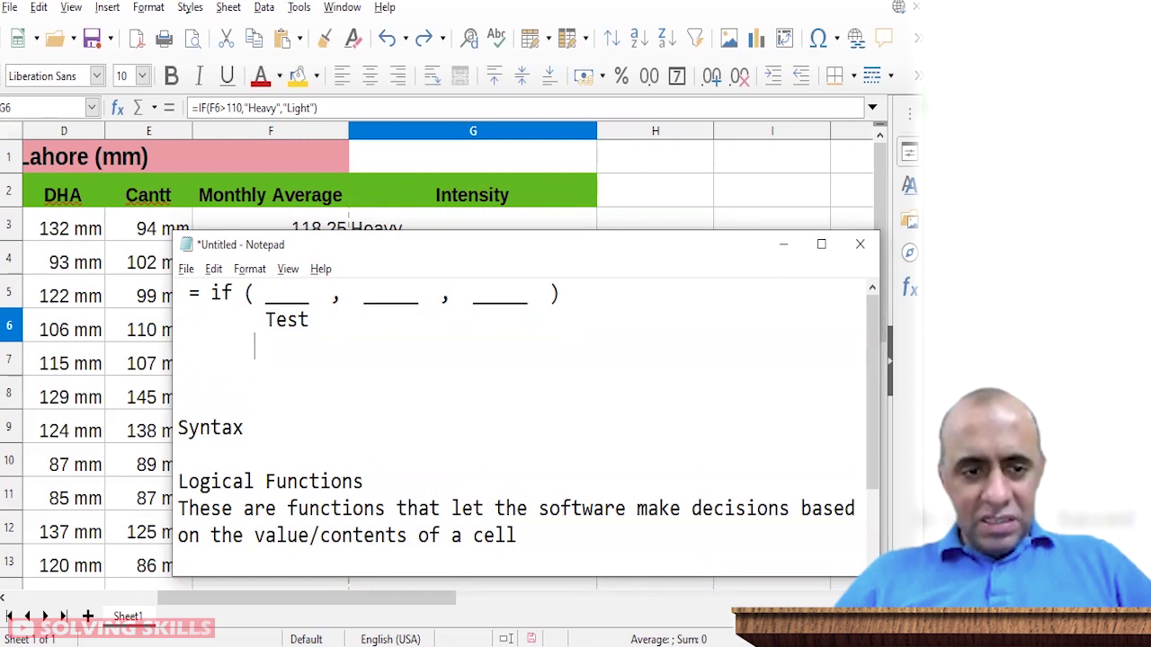
text(Results)
key(Return)
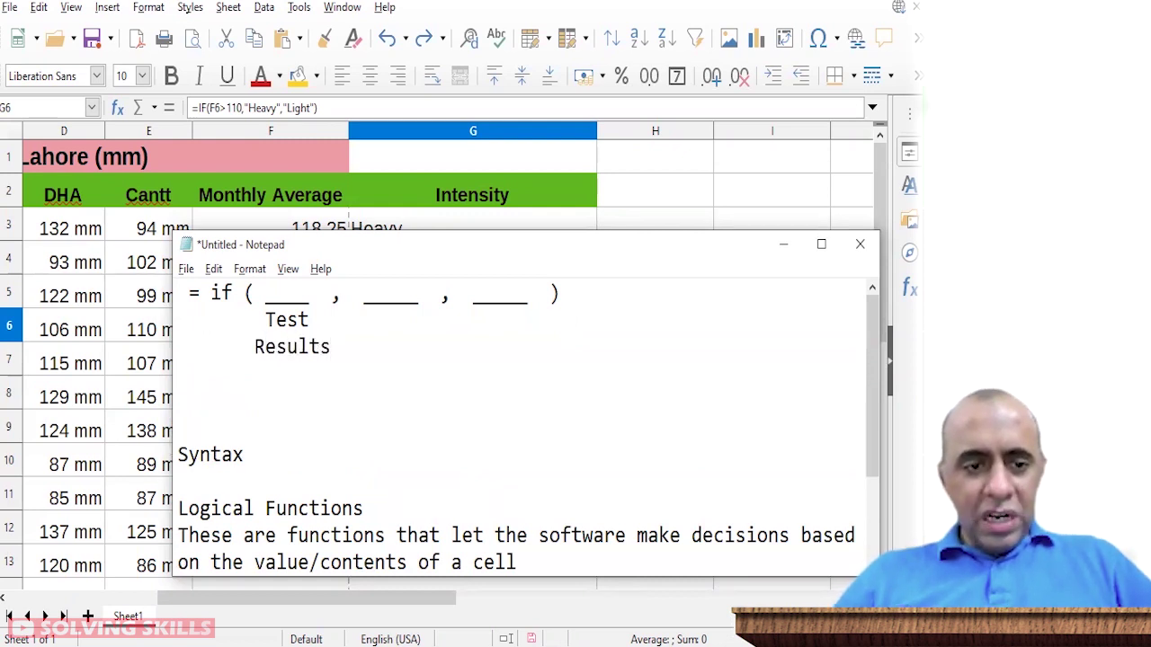
key(BackSpace)
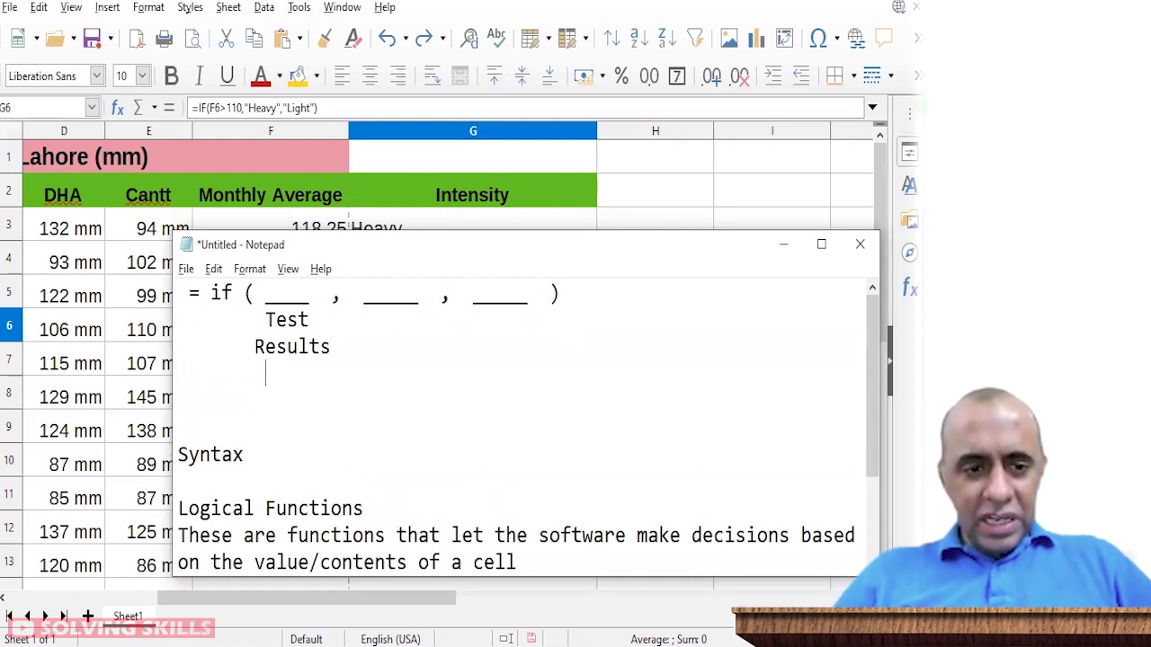
text(True)
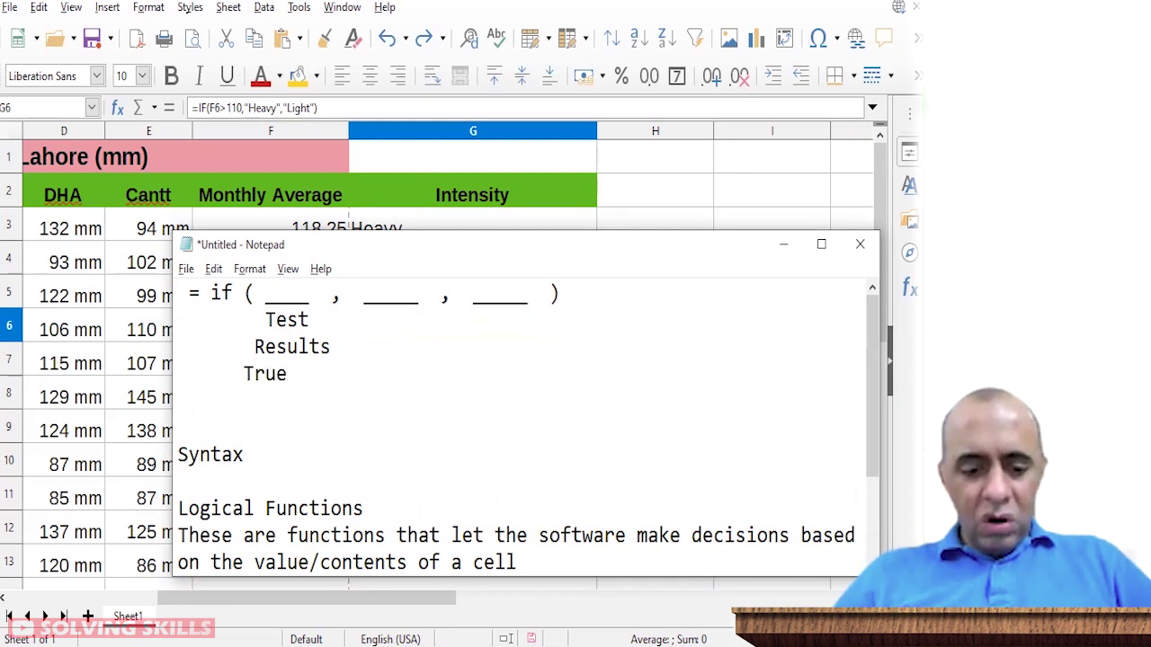
text(/False)
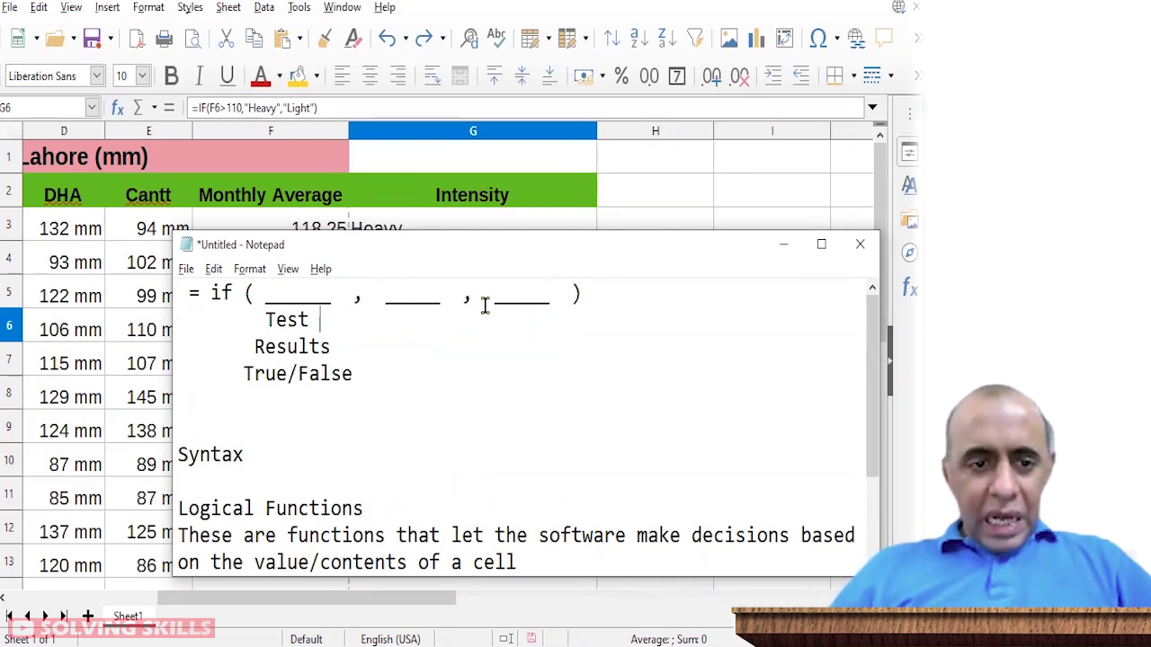
Step: Write Cell Value beneath the second blank and extend that blank to span the label
key(Right)
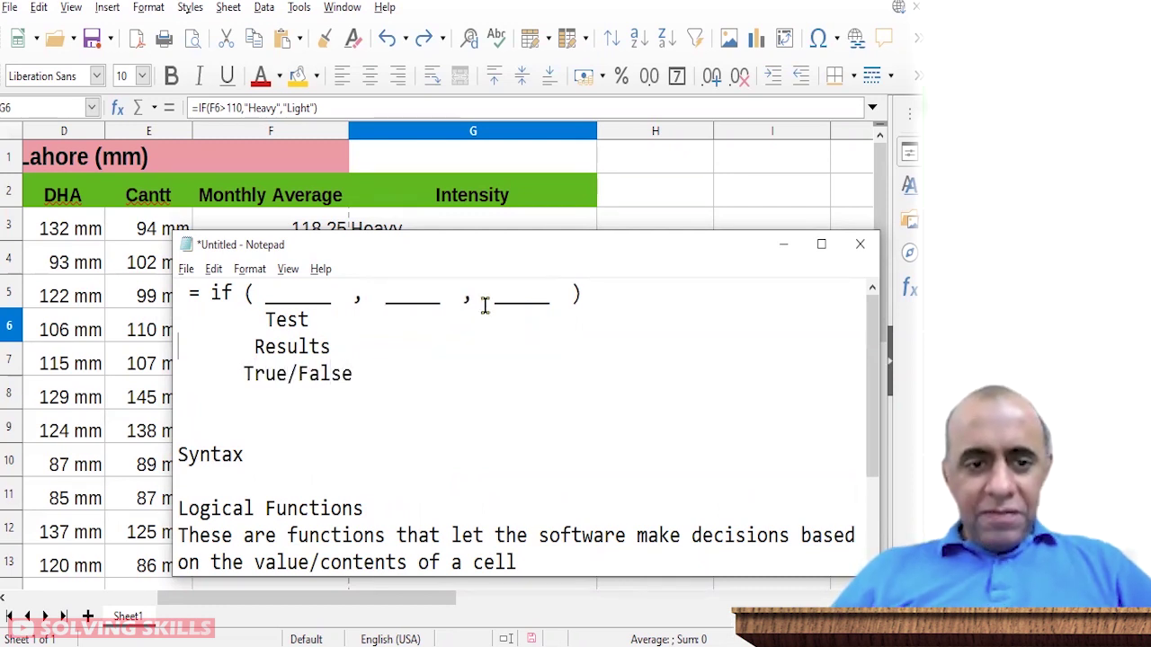
click(415, 302)
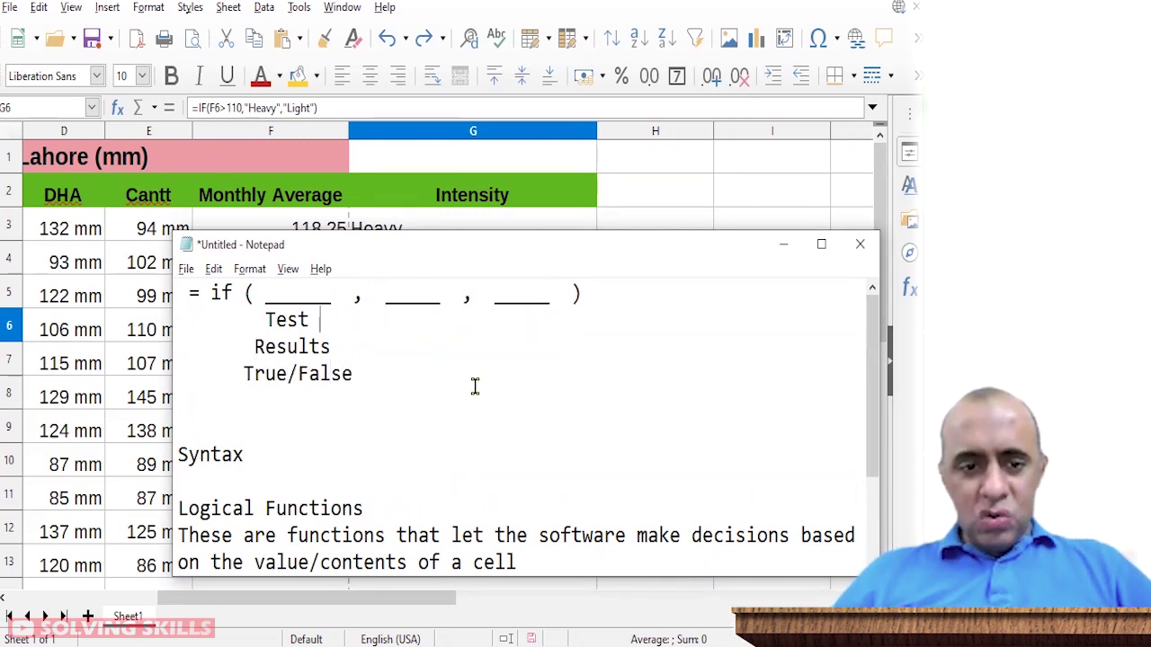
text(Cell Va)
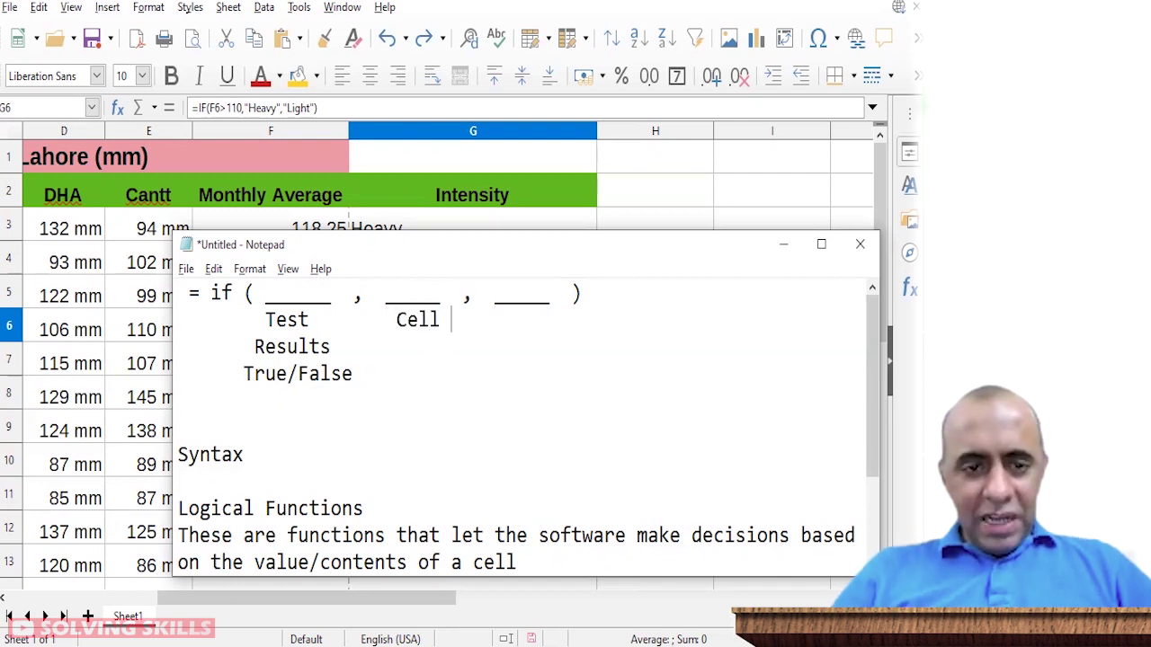
text(lue)
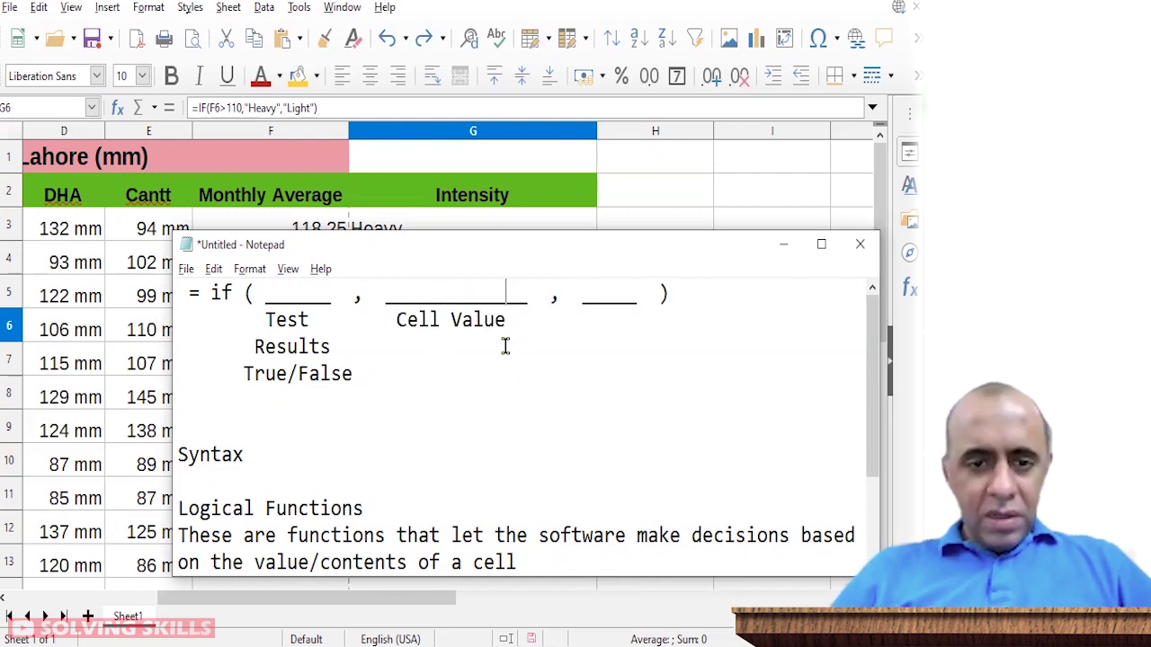
Step: Complete the second argument's description with if result and was True on the two lines beneath Cell Value
click(496, 342)
text(if result)
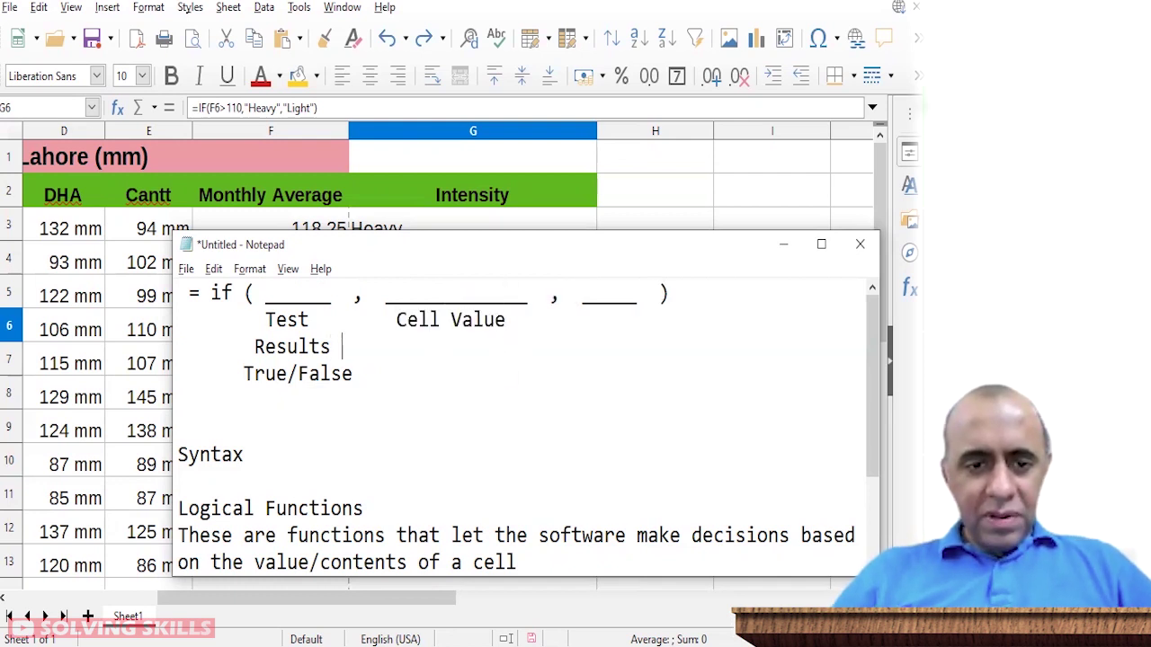
key(Down)
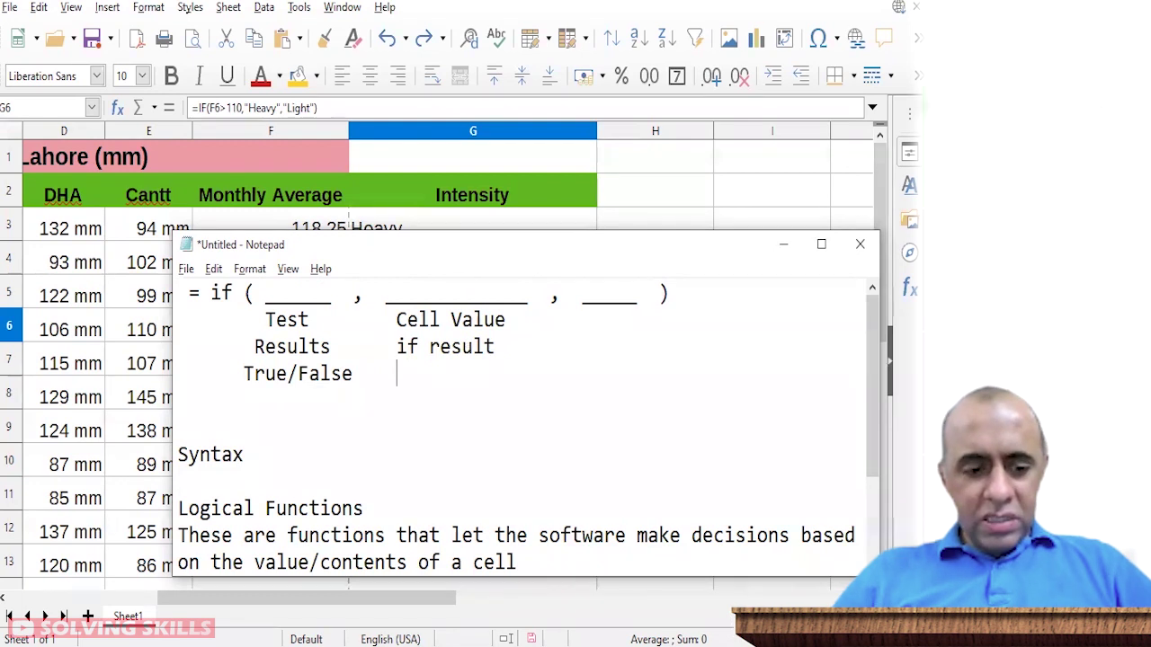
text(was treu)
key(BackSpace)
key(BackSpace)
text(ue)
key(Left)
key(Left)
key(Left)
key(BackSpace)
text(T)
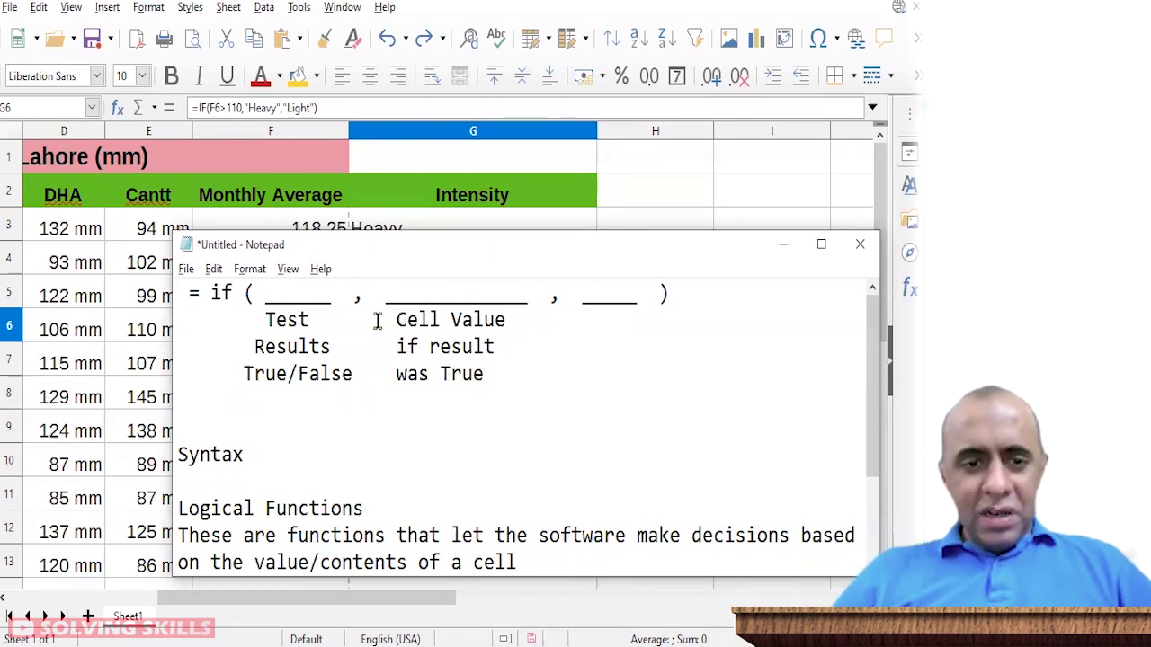
Step: Write Cell Value beneath the third blank and extend that blank to span the label
click(582, 320)
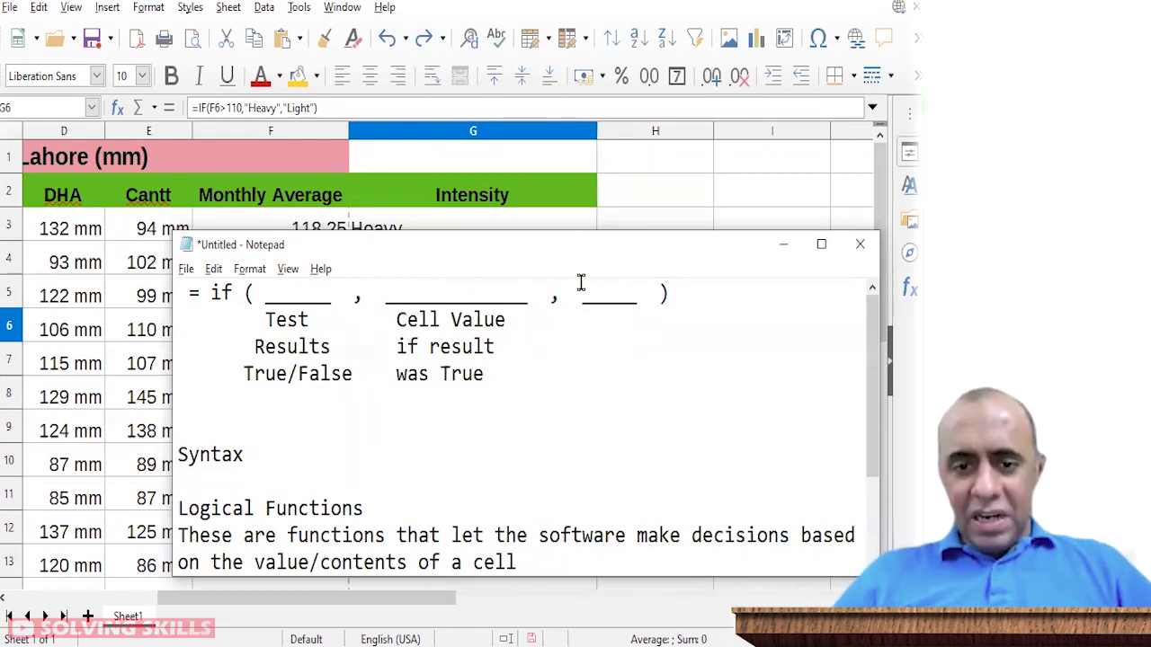
drag(581, 293, 636, 297)
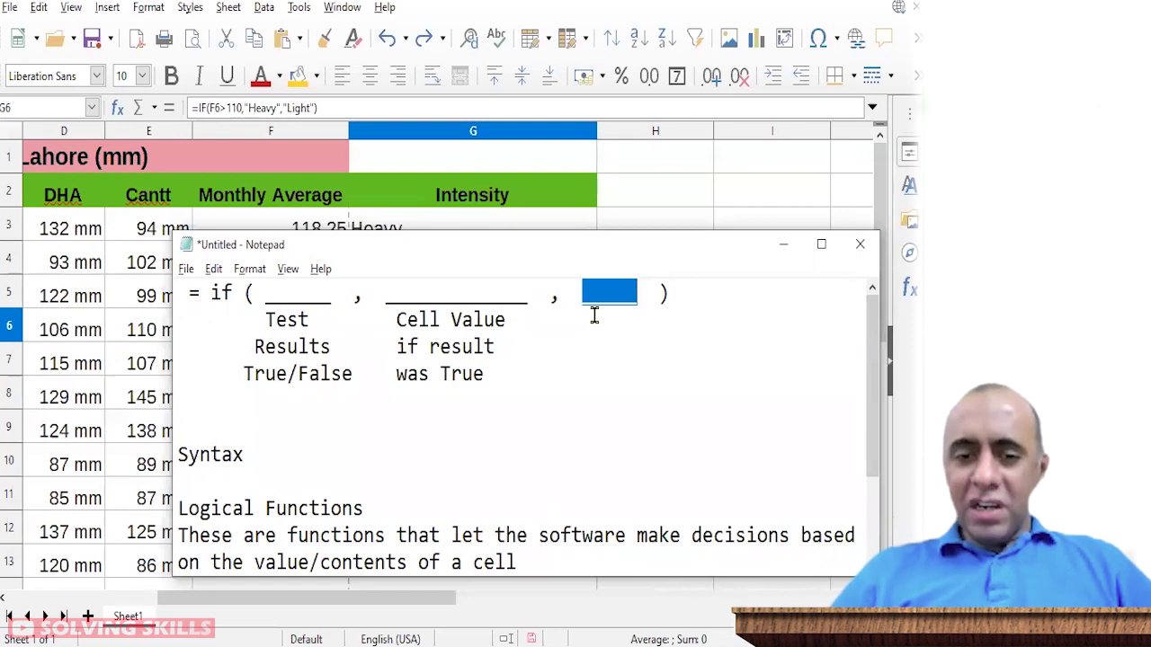
click(594, 315)
text(Cell )
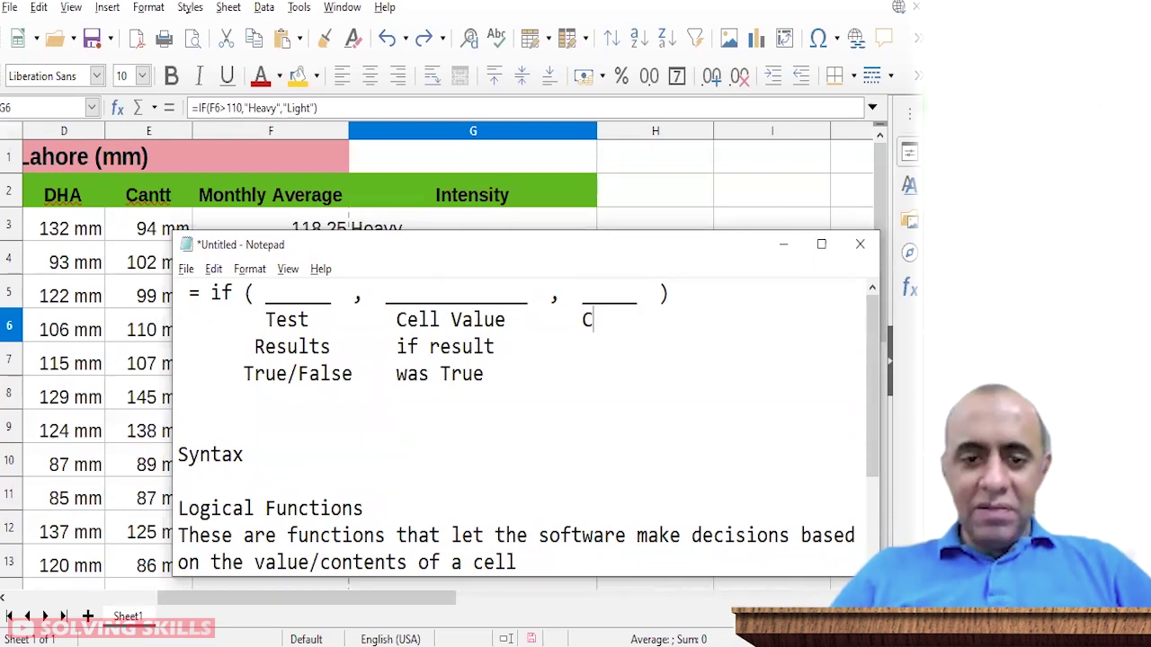
text(V)
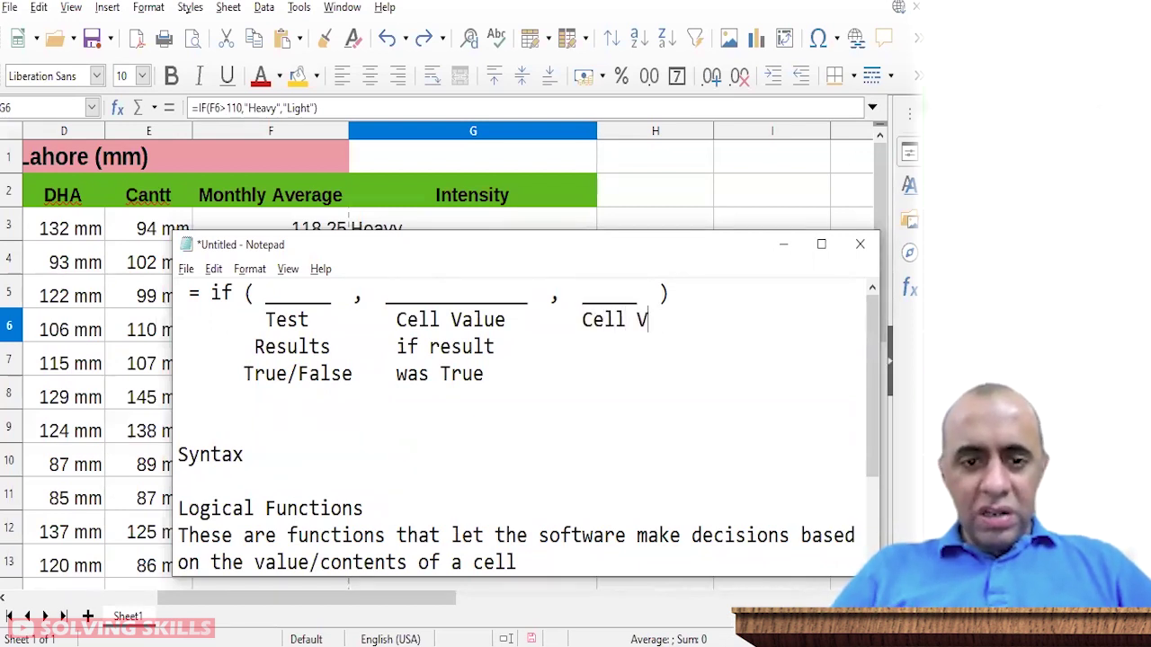
text(alue)
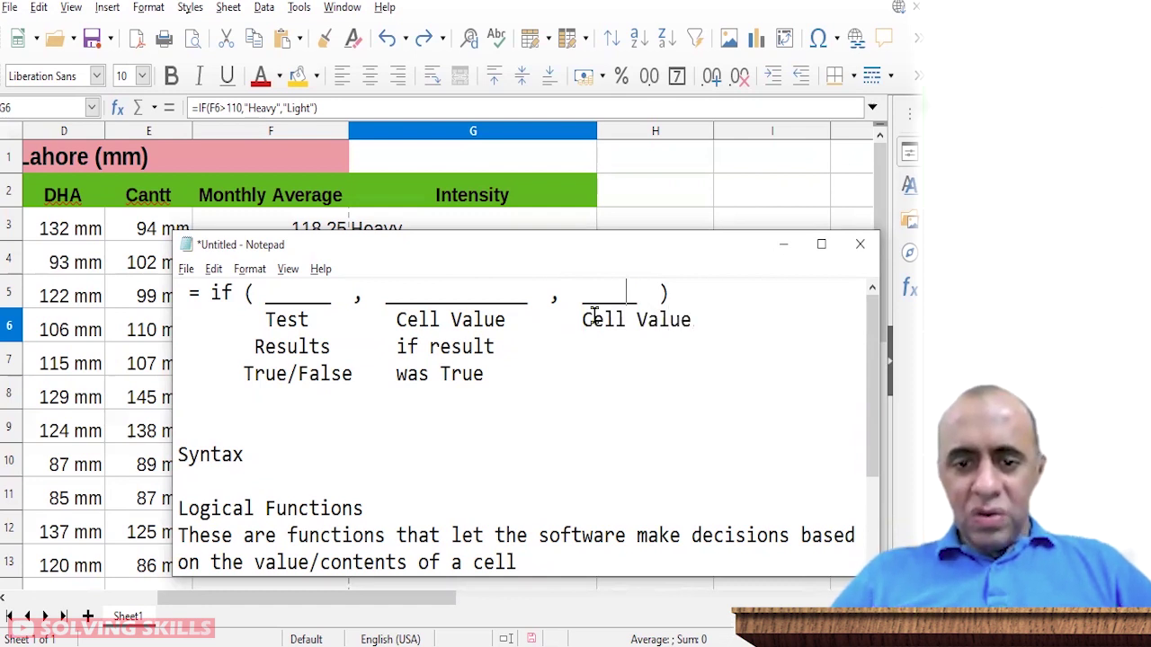
text(______)
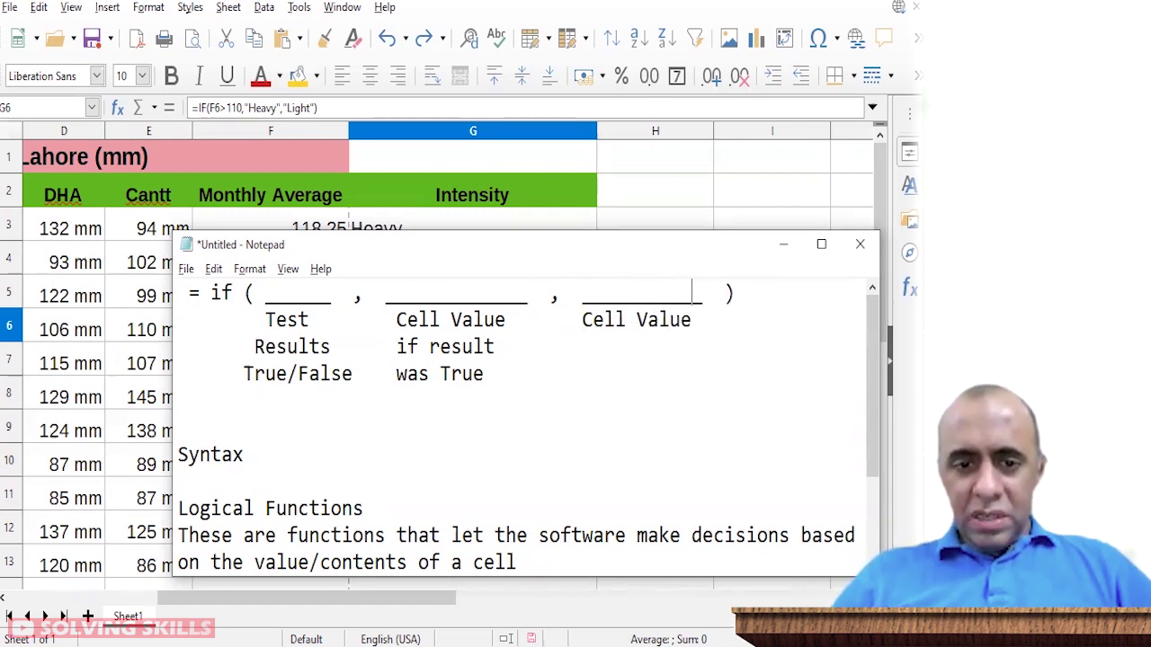
Step: Complete the third argument's description with if result and was False, aligned beneath its Cell Value label
click(550, 350)
text(if result)
key(Down)
text(was False)
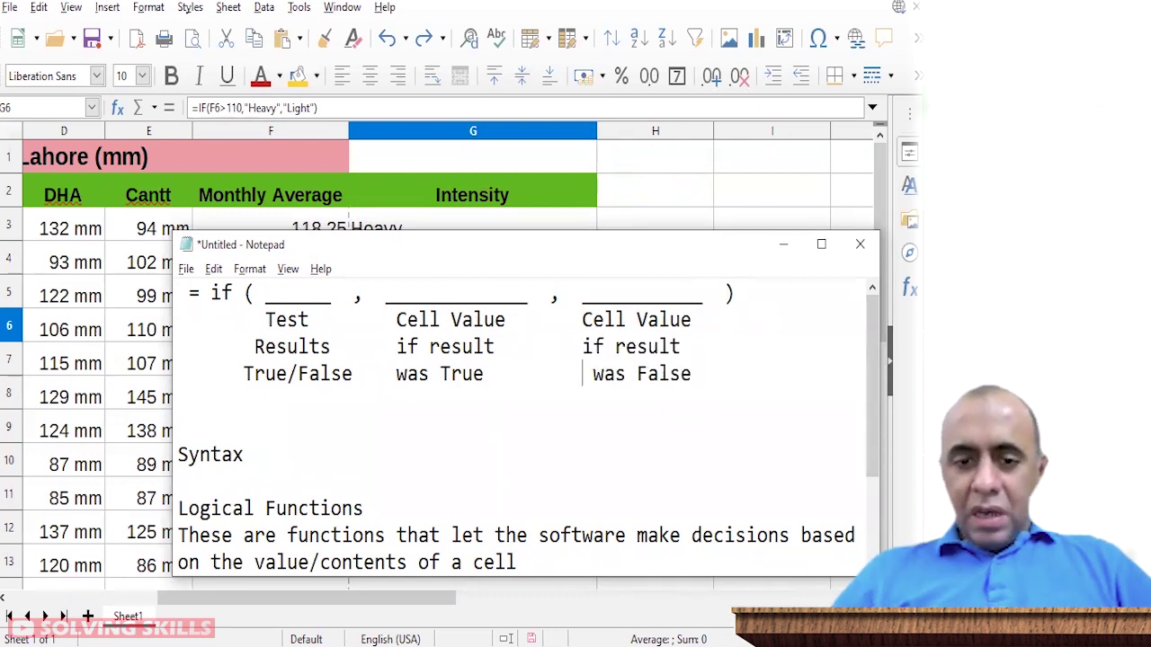
key(BackSpace)
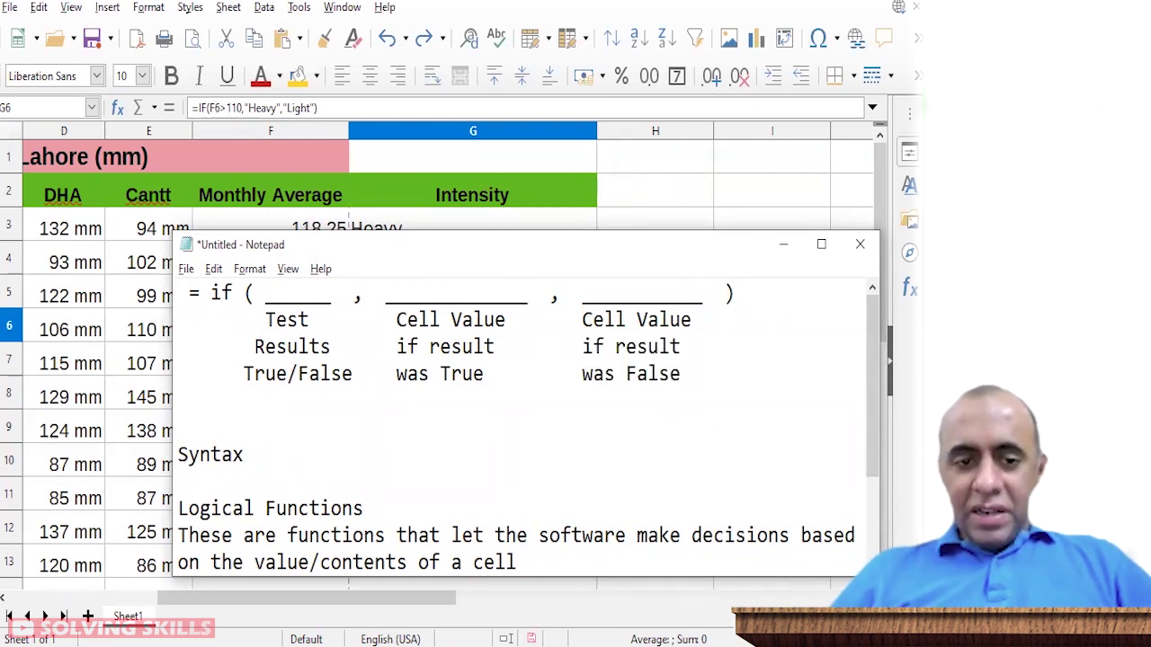
Step: Highlight the first blank of the if syntax and its Test label to review the first argument
click(275, 295)
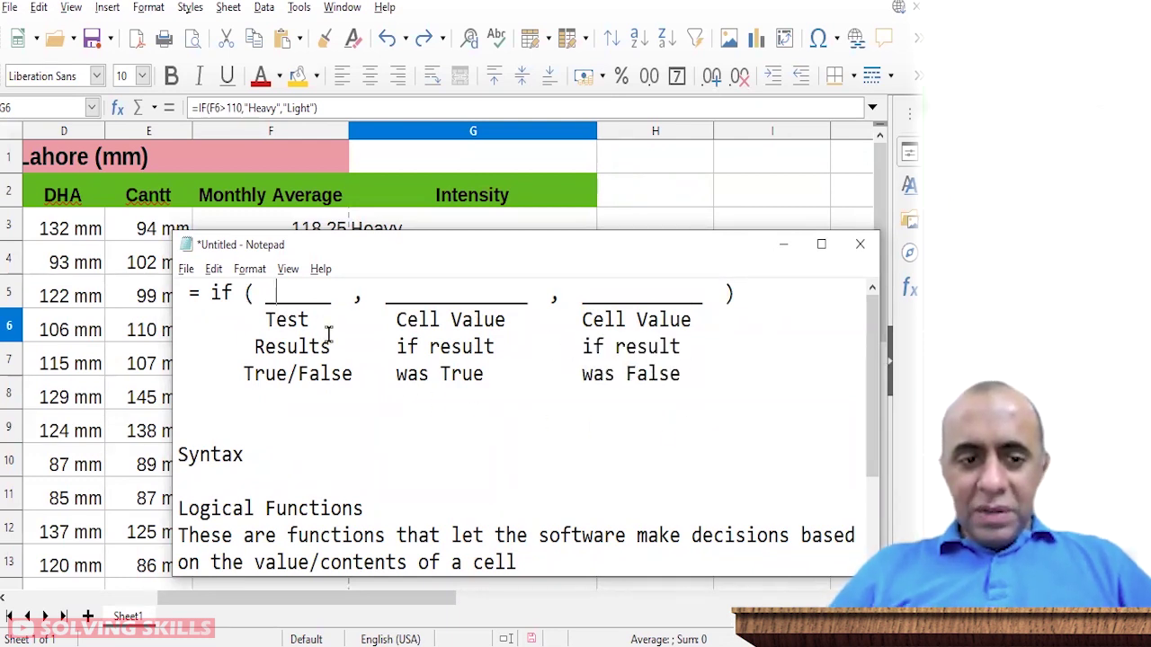
drag(263, 293, 317, 306)
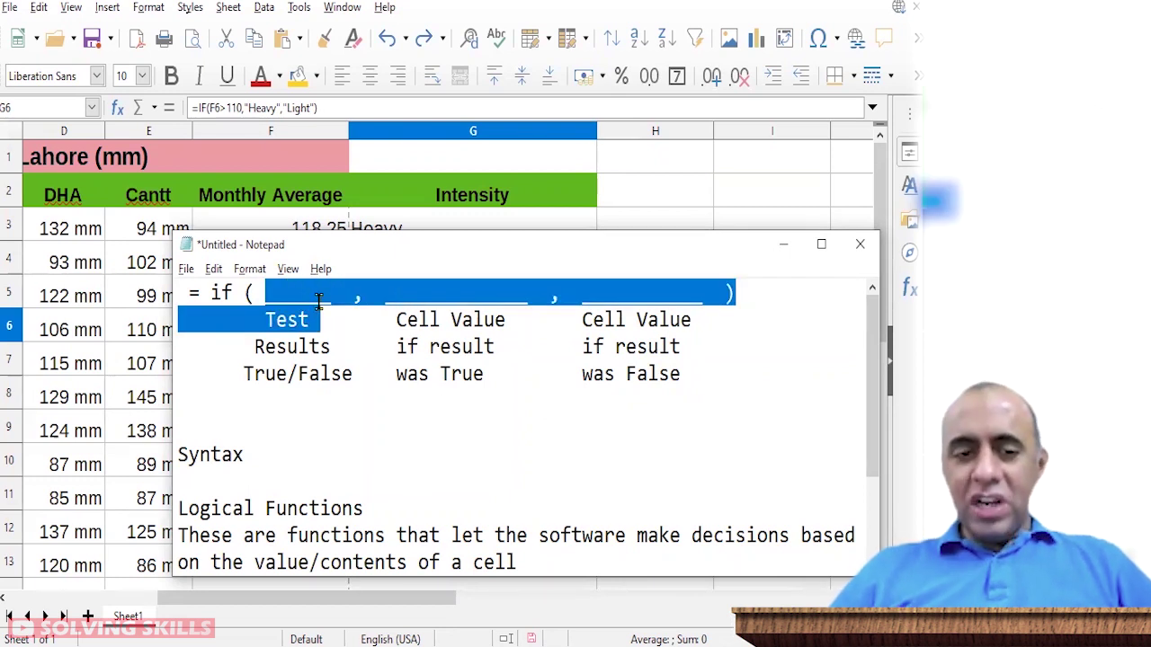
click(319, 301)
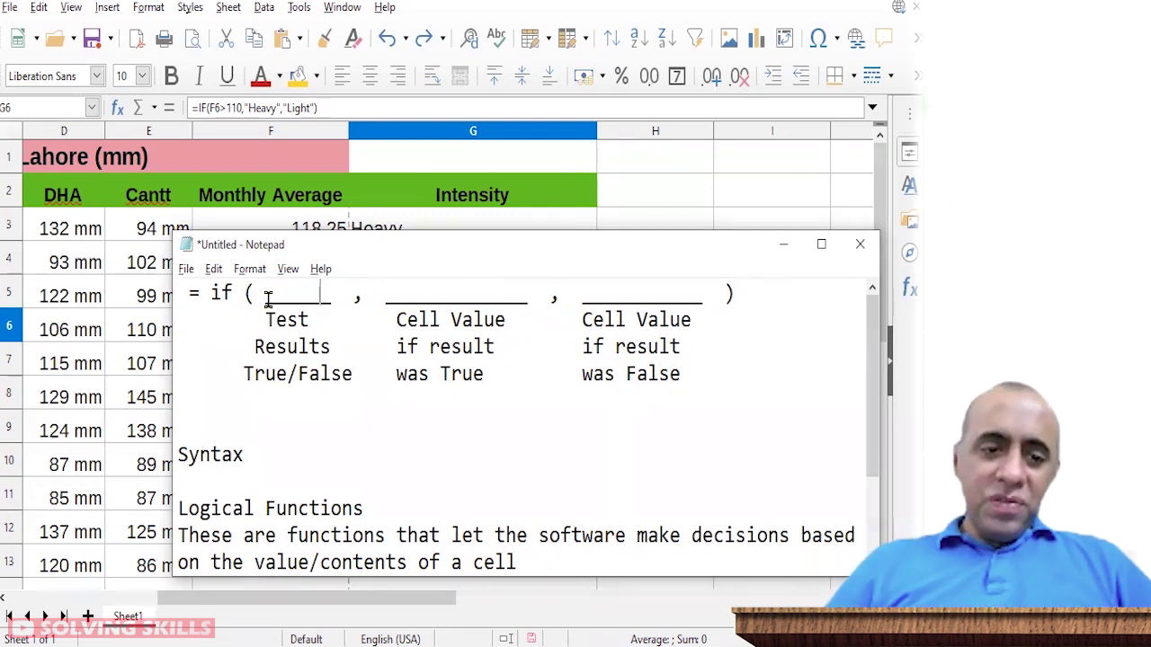
drag(267, 298, 303, 345)
click(303, 346)
click(267, 298)
drag(267, 297, 321, 292)
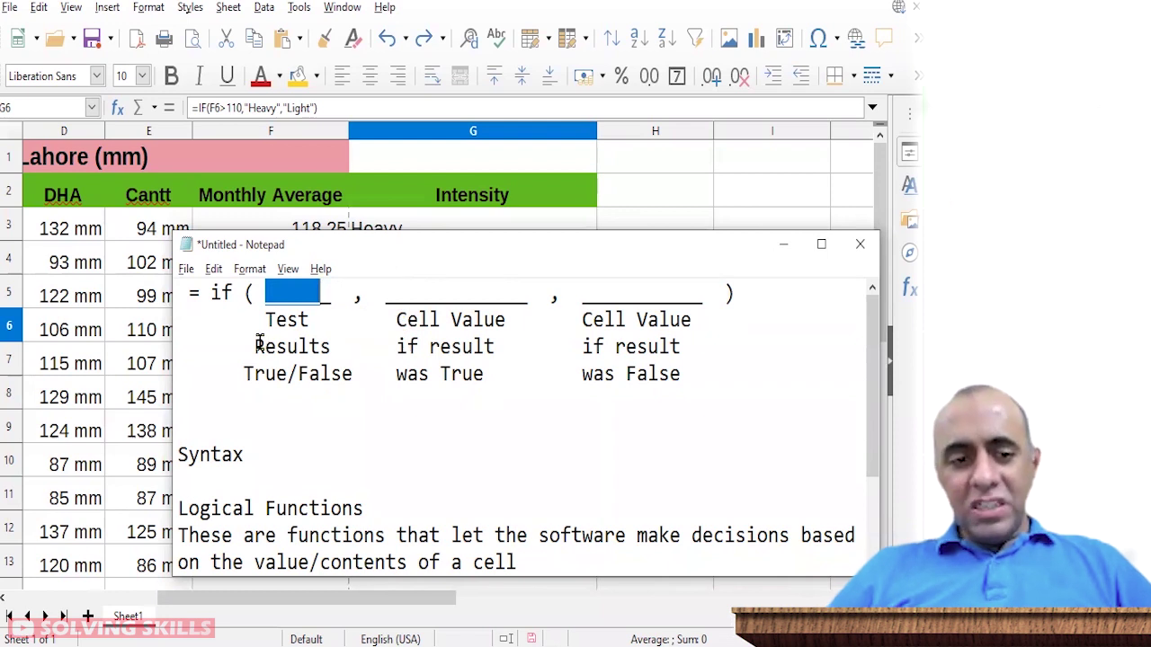
drag(266, 321, 289, 331)
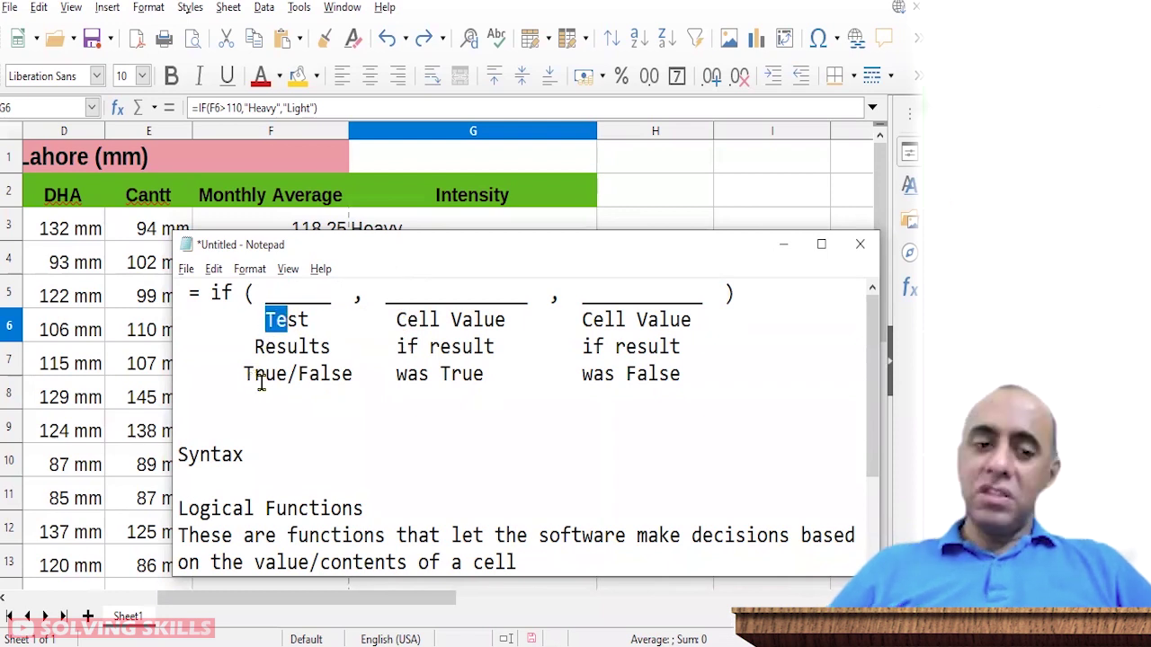
Step: Review the if syntax by highlighting True/False, the second and third blanks, and their was True and was False descriptions
drag(248, 376, 344, 381)
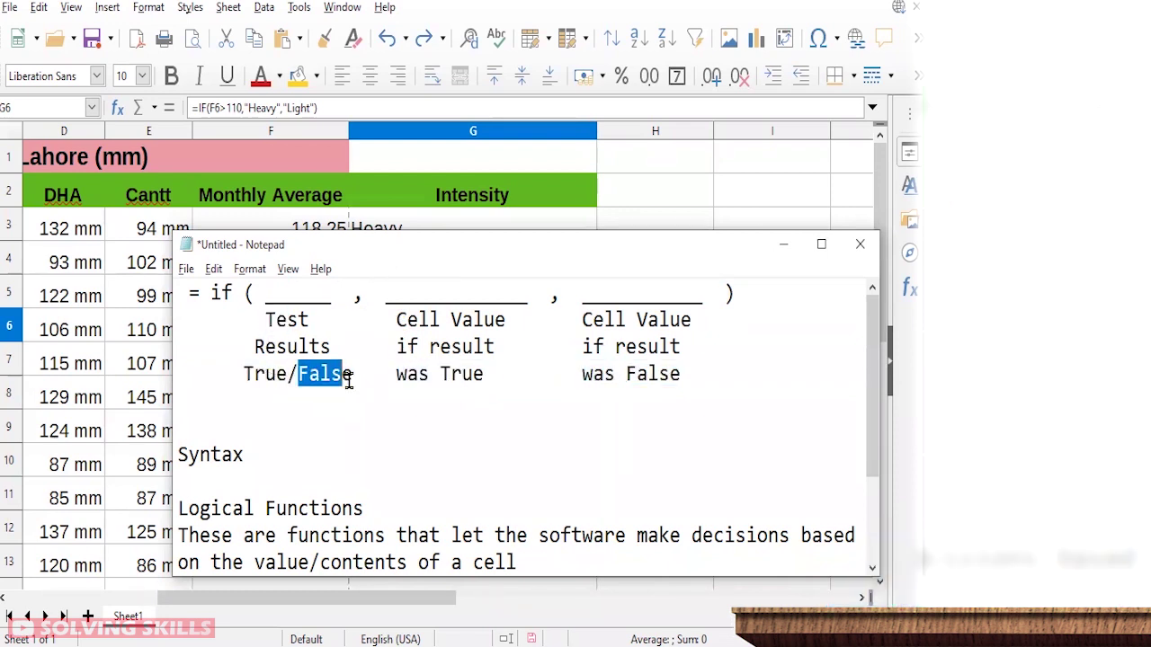
drag(393, 290, 505, 294)
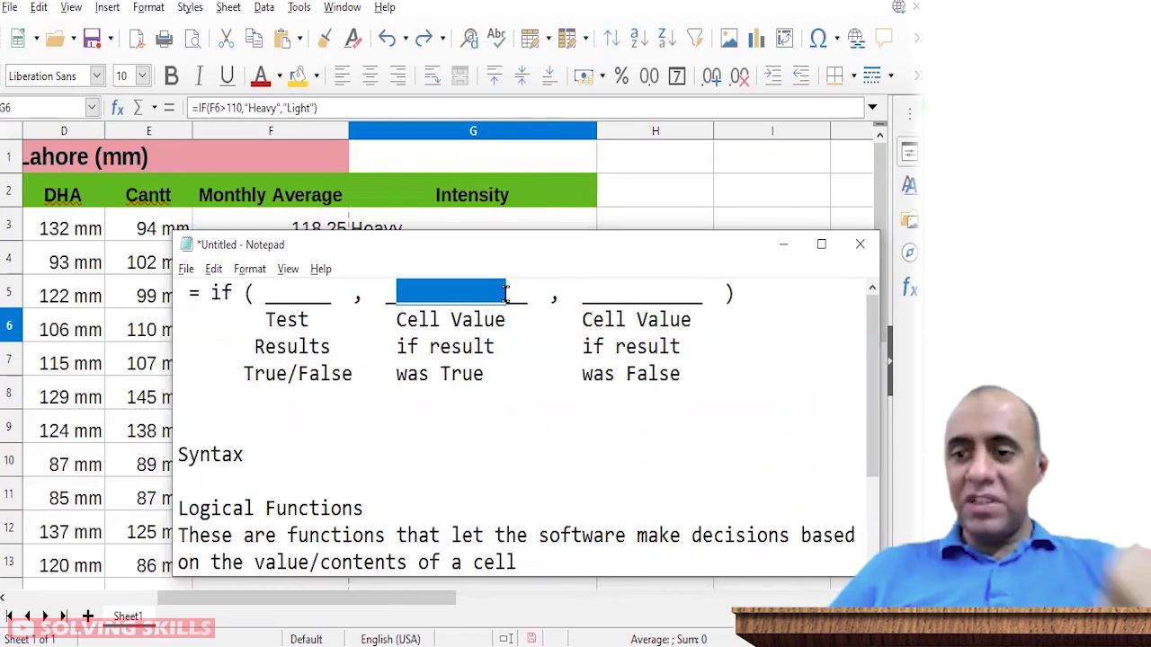
drag(277, 308, 331, 290)
drag(406, 373, 486, 373)
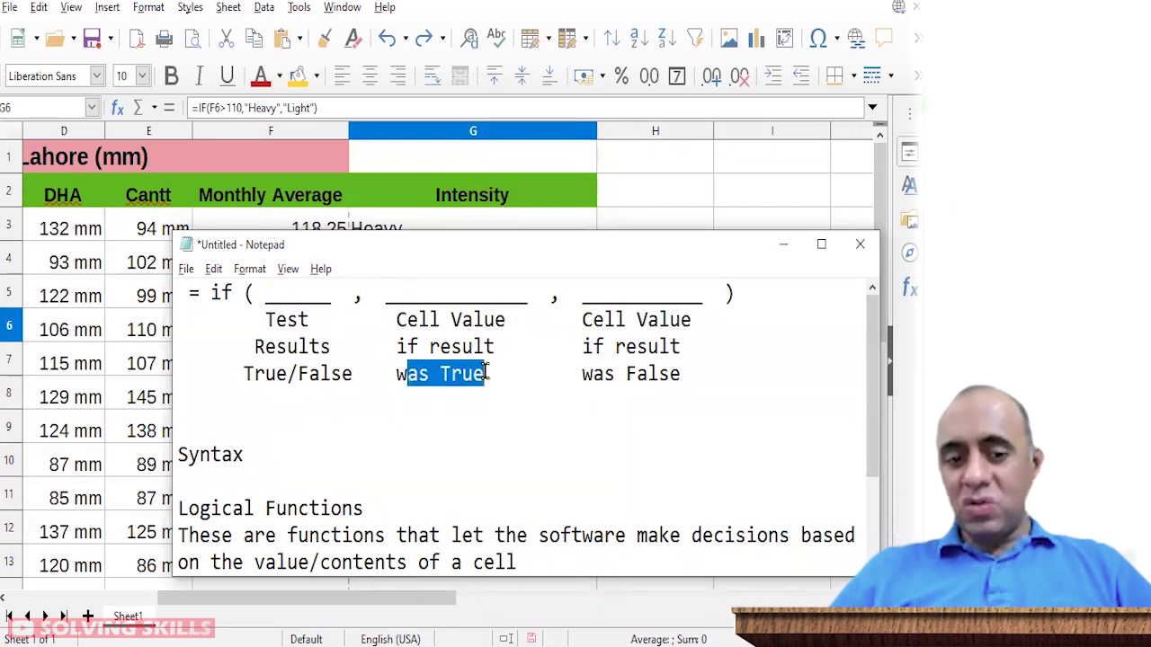
drag(573, 291, 709, 297)
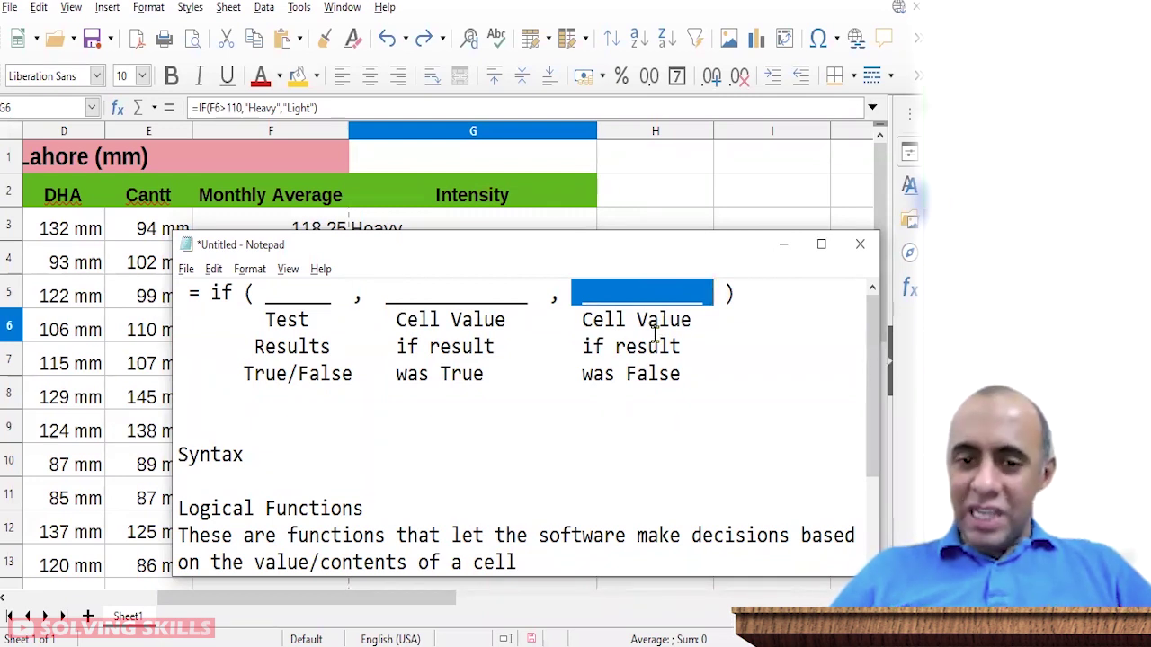
drag(266, 292, 327, 295)
drag(593, 374, 682, 374)
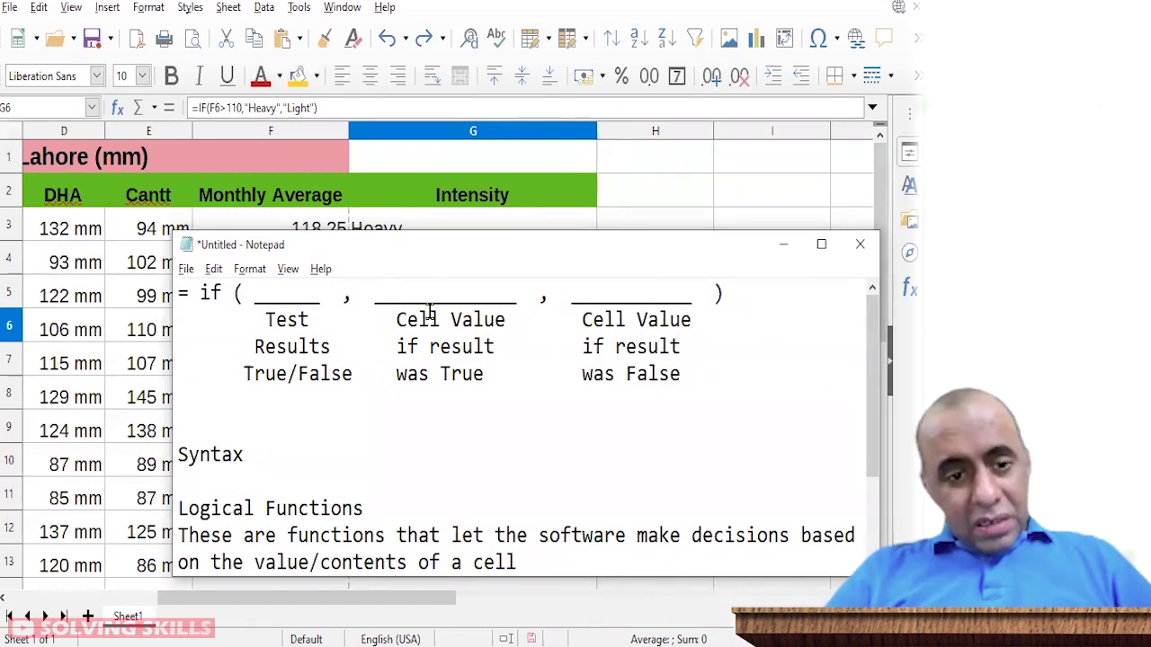
Step: Insert the line For example I was typing the following formula in Cell G5 above the if syntax
key(Home)
key(Return)
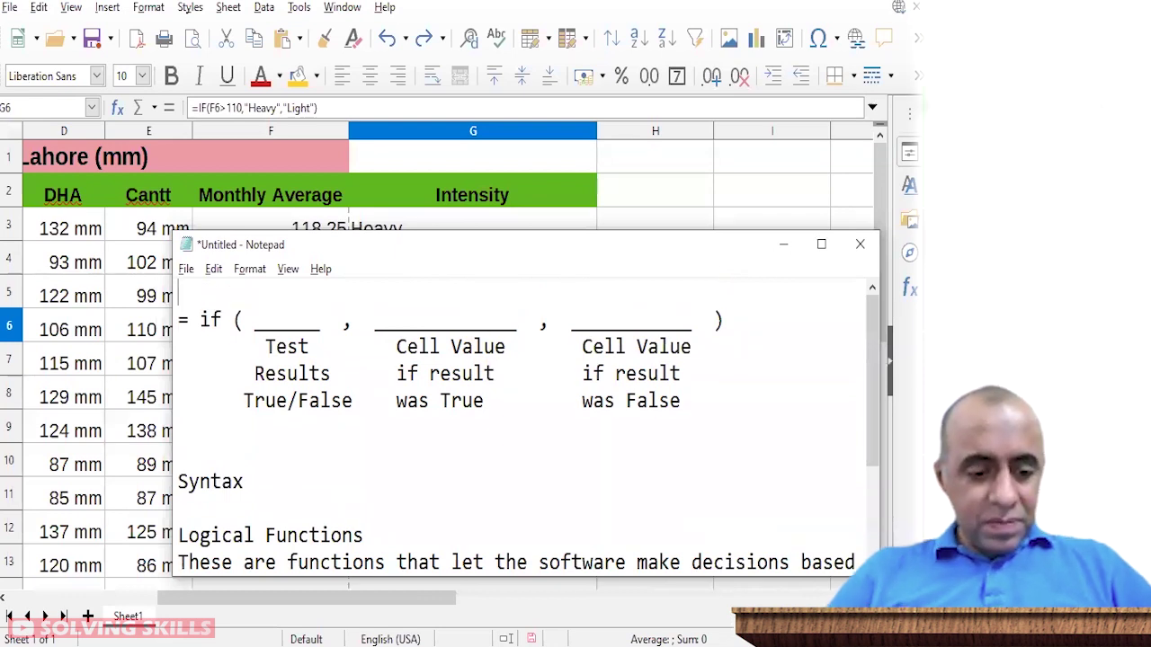
text(For example I was )
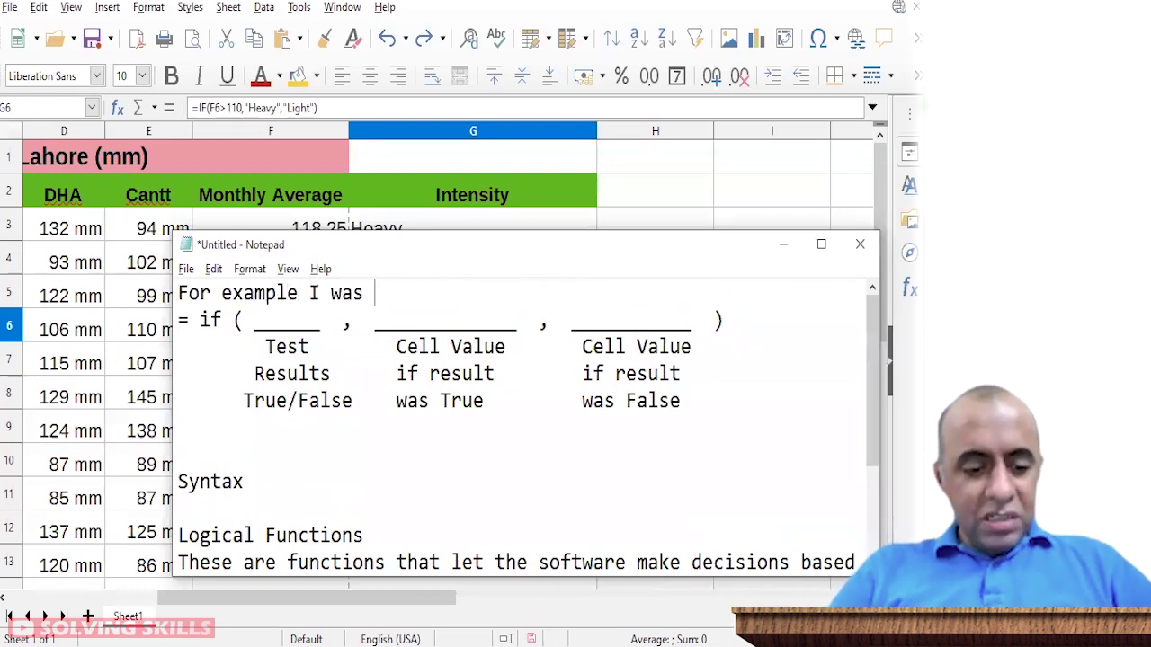
text(typing the)
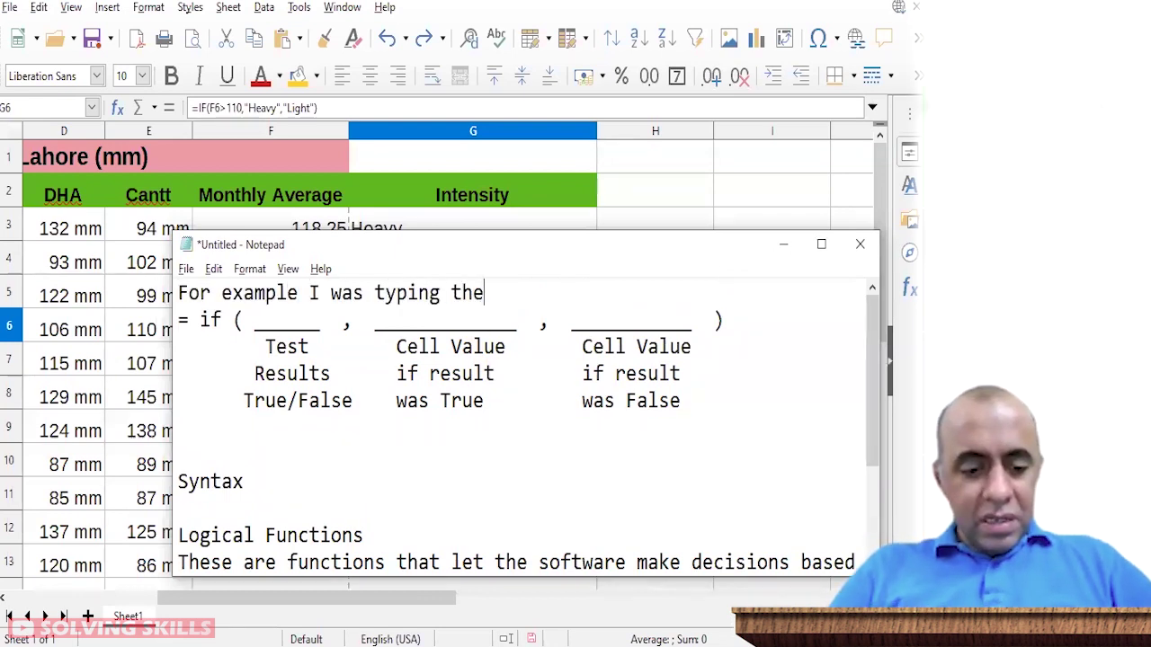
text( following formula)
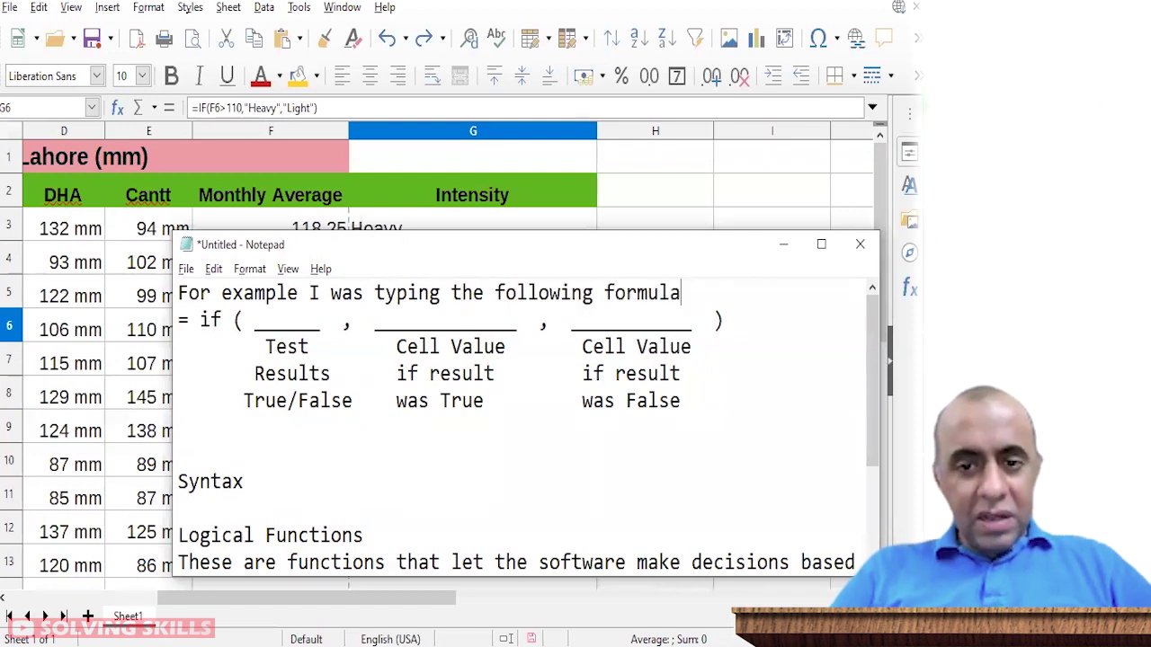
text( in Cell )
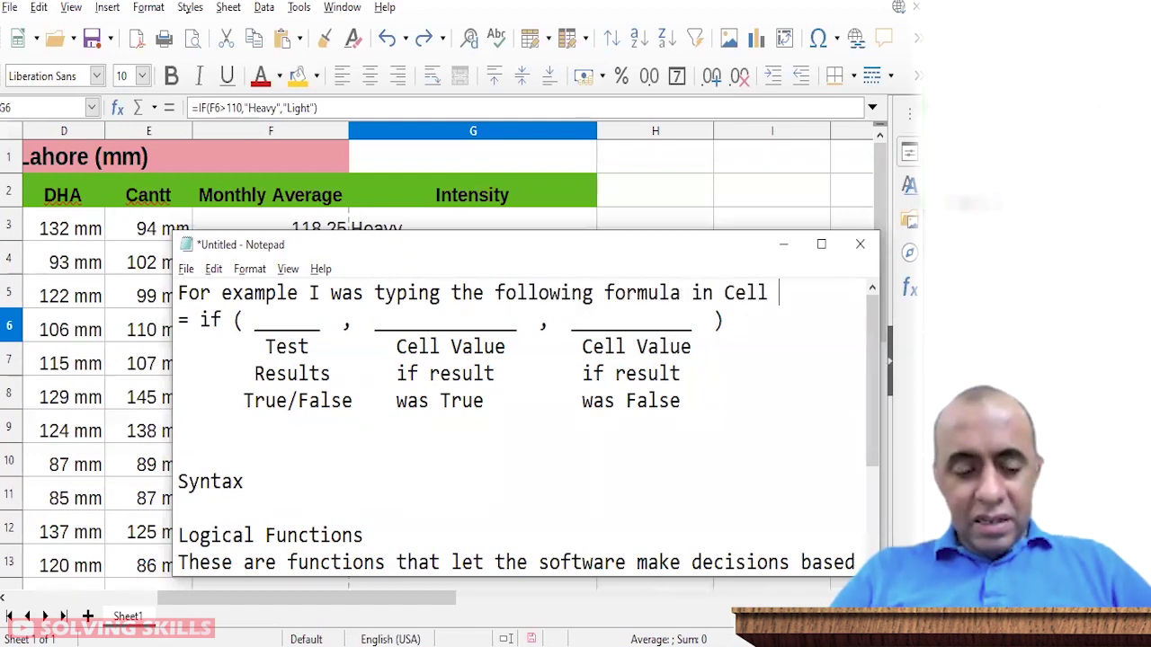
text(G5)
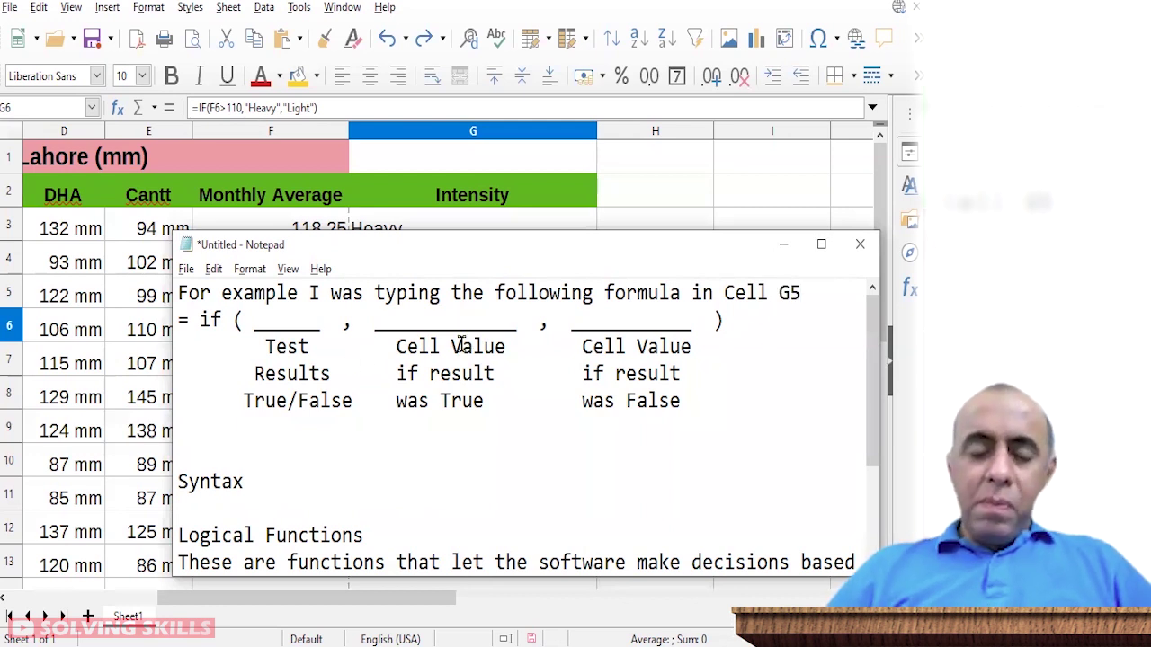
Step: Highlight the second argument's Cell Value label and its blank to review what that argument supplies to the cell
drag(397, 350, 504, 352)
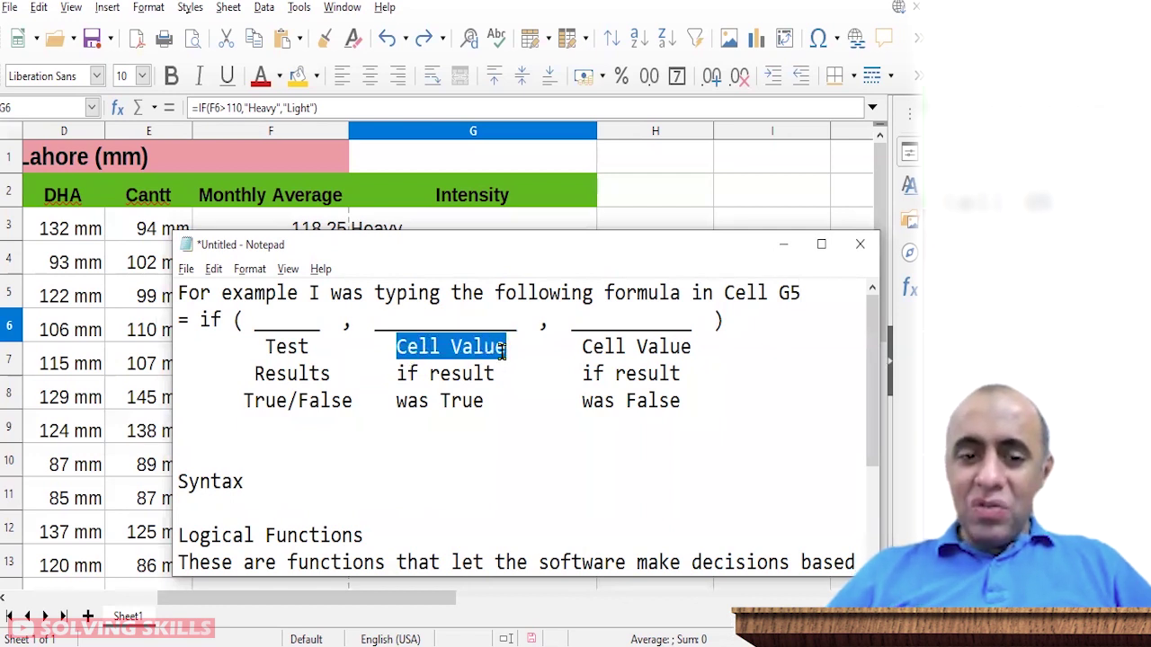
click(440, 348)
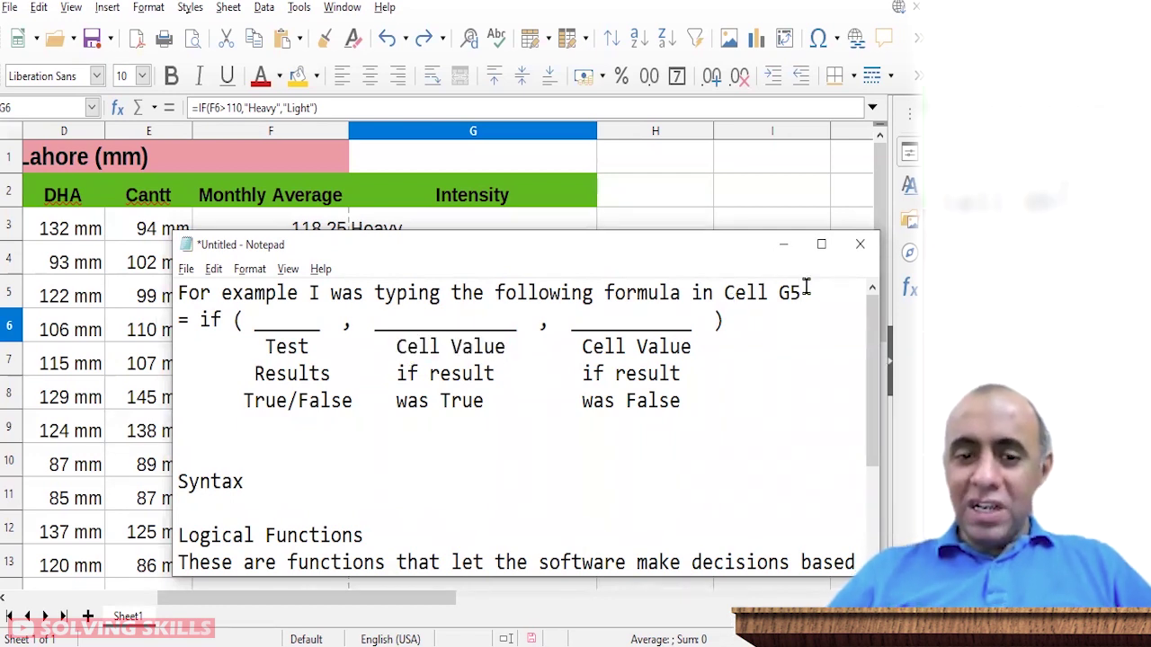
drag(428, 324, 452, 326)
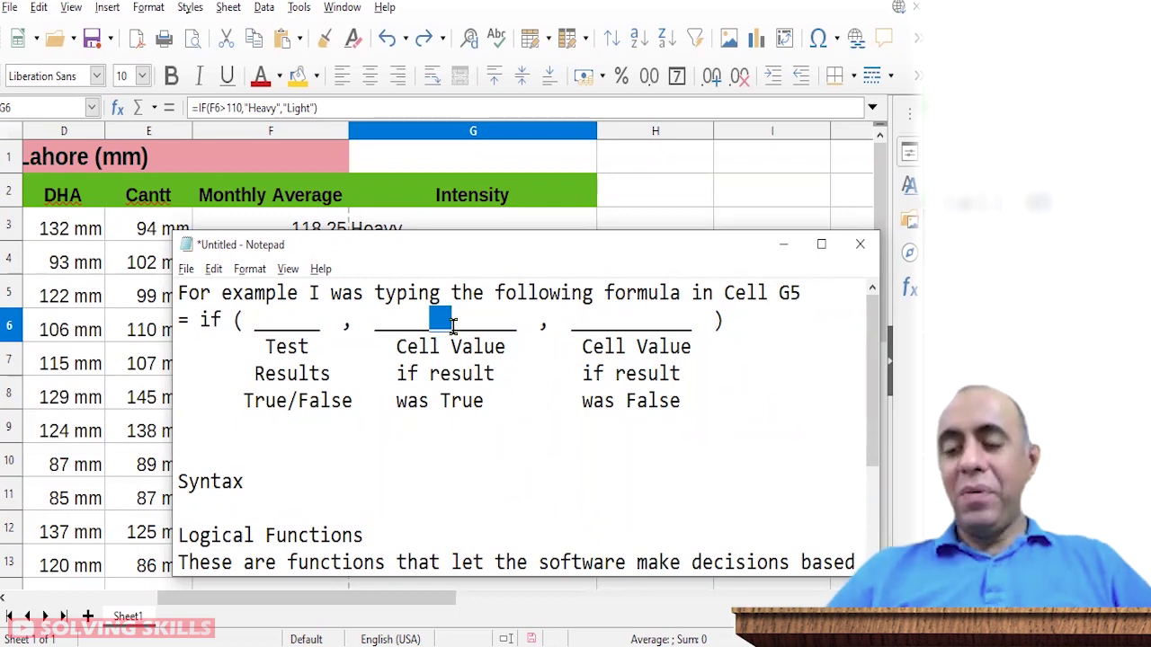
Step: Switch to LibreOffice Calc and highlight the commas, function name and parentheses of the IF formula in G6 to review its structure
key(alt+Tab)
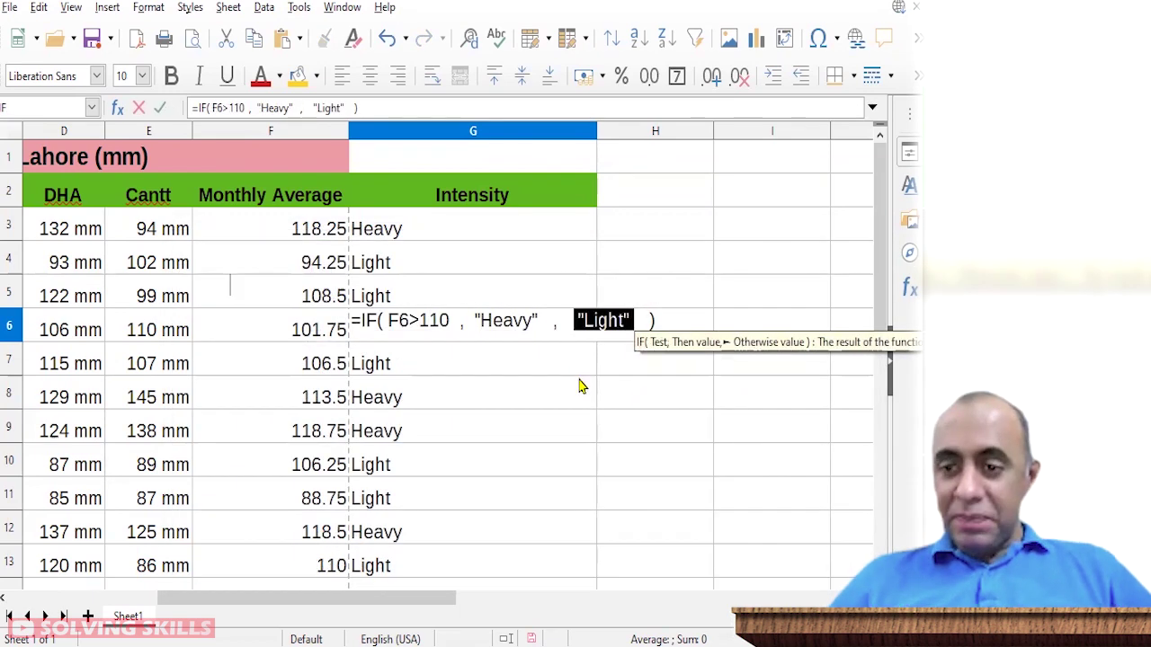
key(End)
shift+click(458, 329)
click(459, 330)
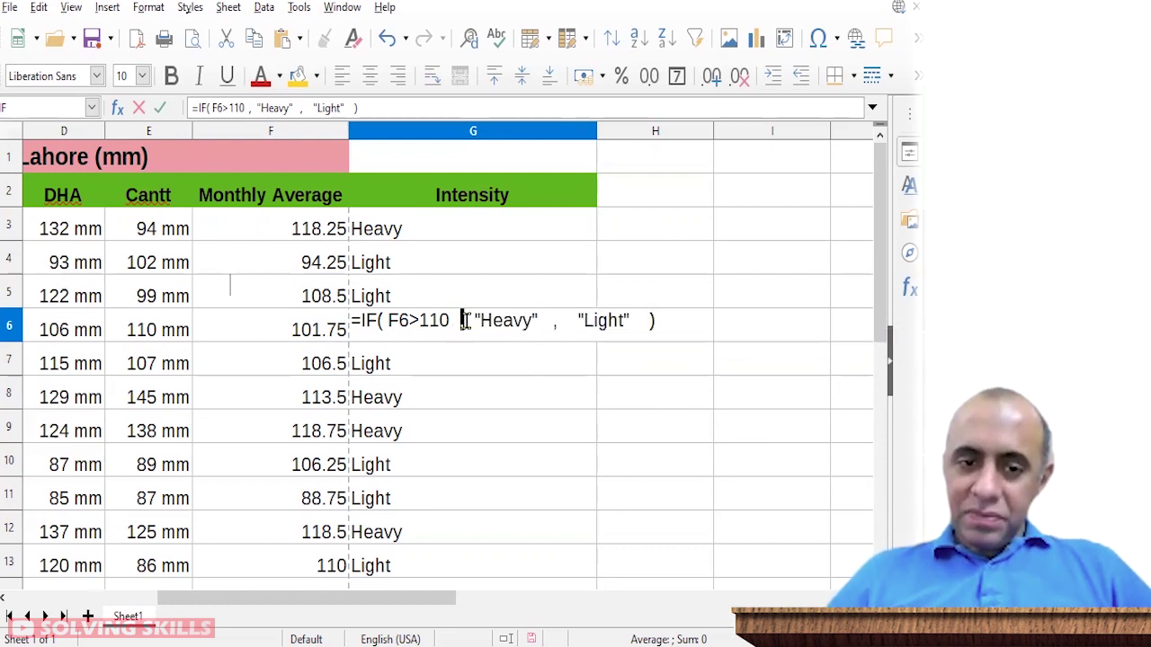
double_click(462, 320)
double_click(555, 321)
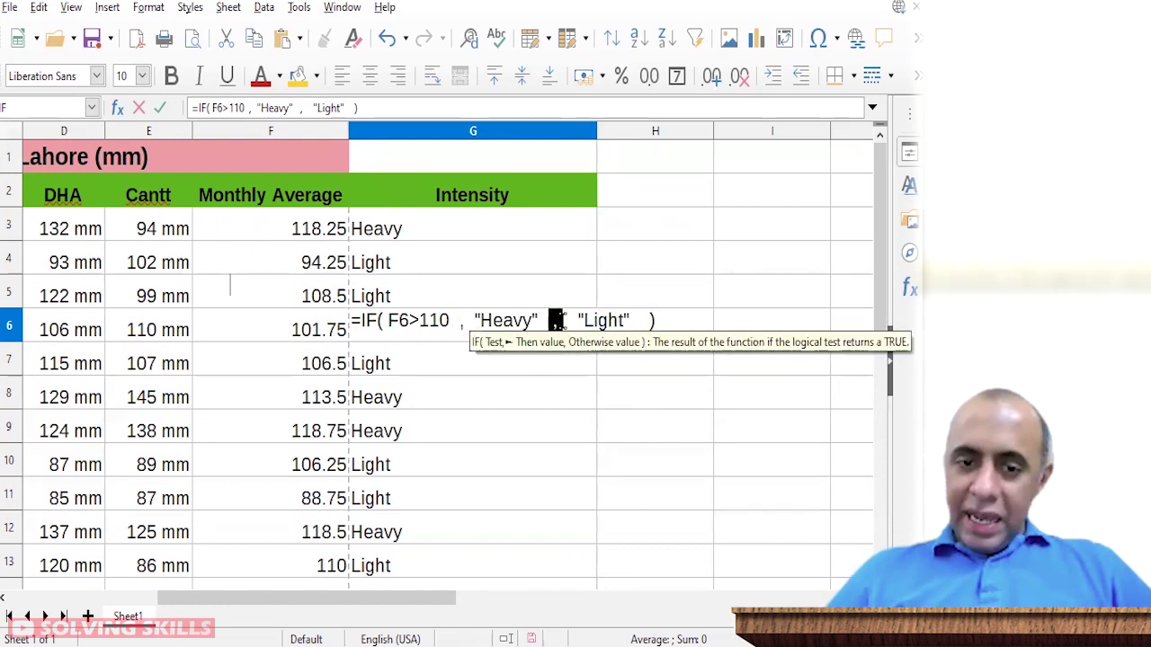
double_click(366, 321)
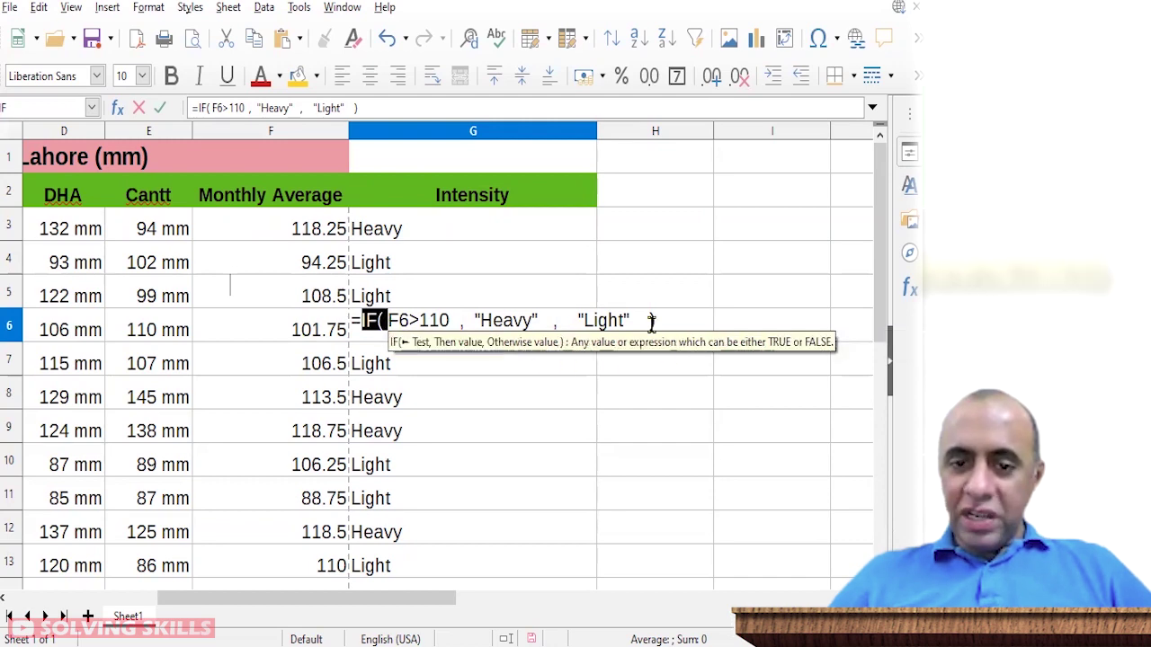
click(650, 320)
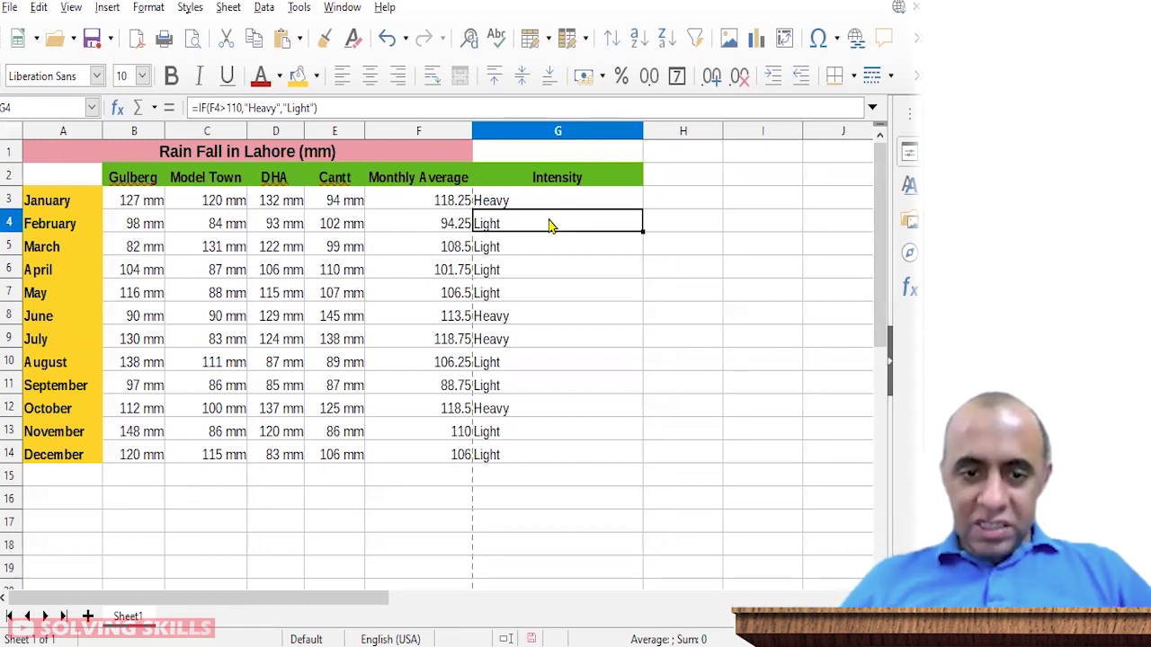
Step: Walk through the Intensity column below the table and back up to the title row to review each month's classification
key(Down)
key(Down)
key(Down)
key(Down)
key(Down)
key(Down)
key(Down)
key(Down)
key(Down)
key(Down)
key(Down)
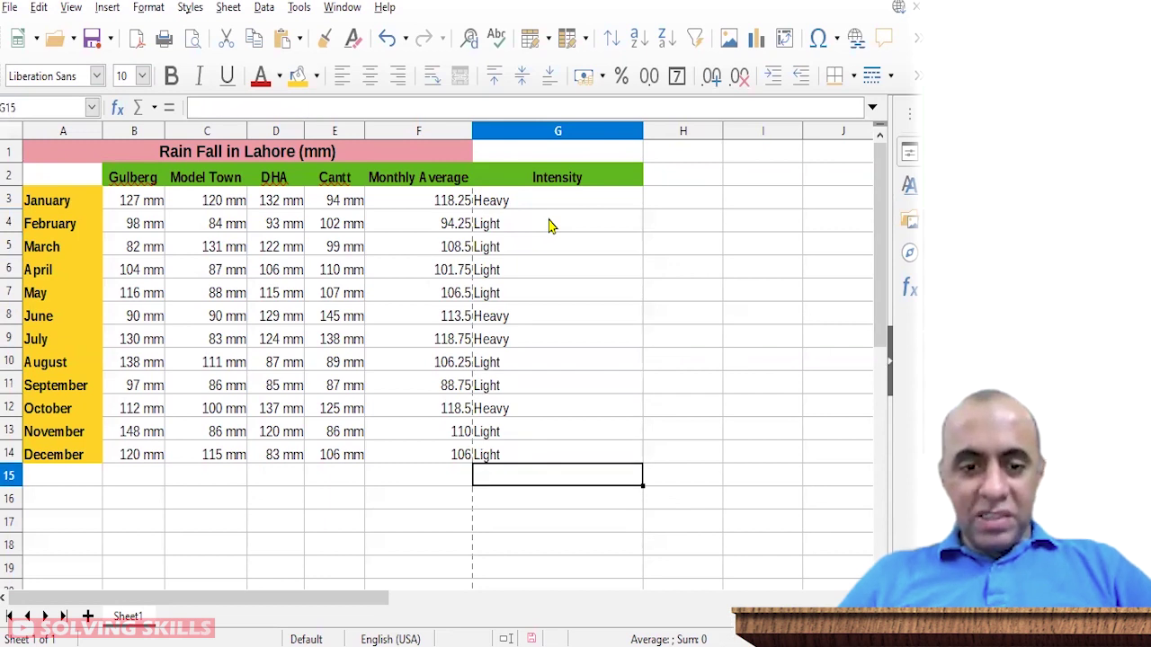
key(Down)
key(Down)
key(Down)
key(Down)
key(Down)
key(Up)
key(Up)
key(Up)
key(Up)
key(Up)
key(Up)
key(Up)
key(Up)
key(Up)
key(Up)
key(Up)
key(Up)
key(Up)
key(Up)
key(Up)
key(Up)
key(Up)
key(Up)
key(Up)
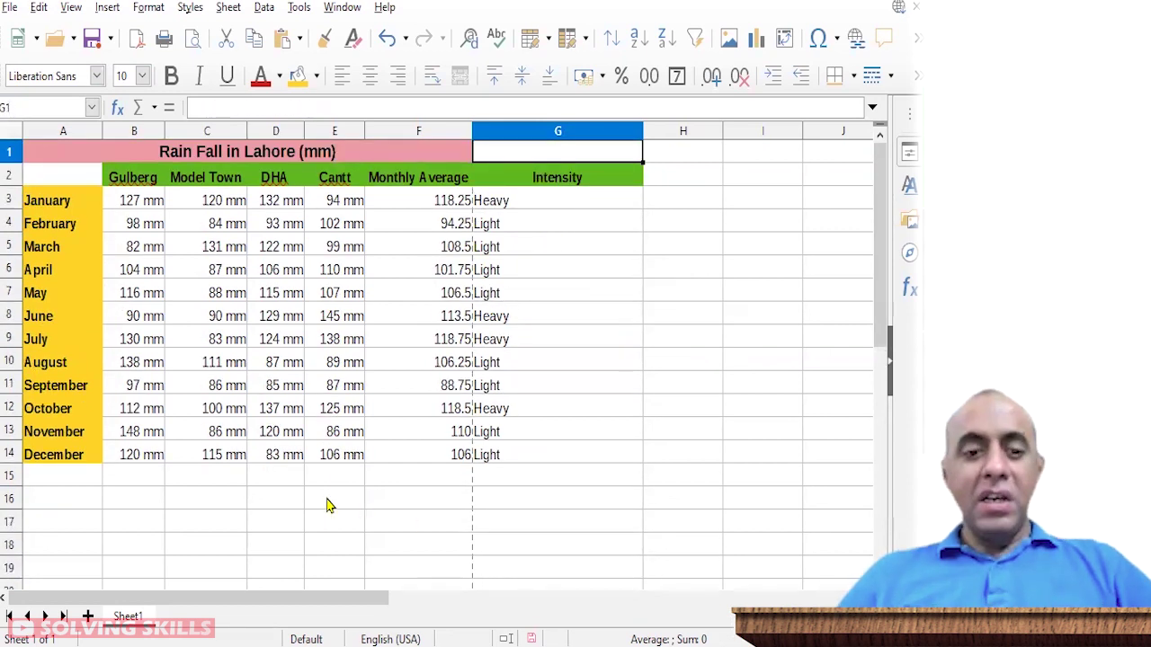
click(297, 502)
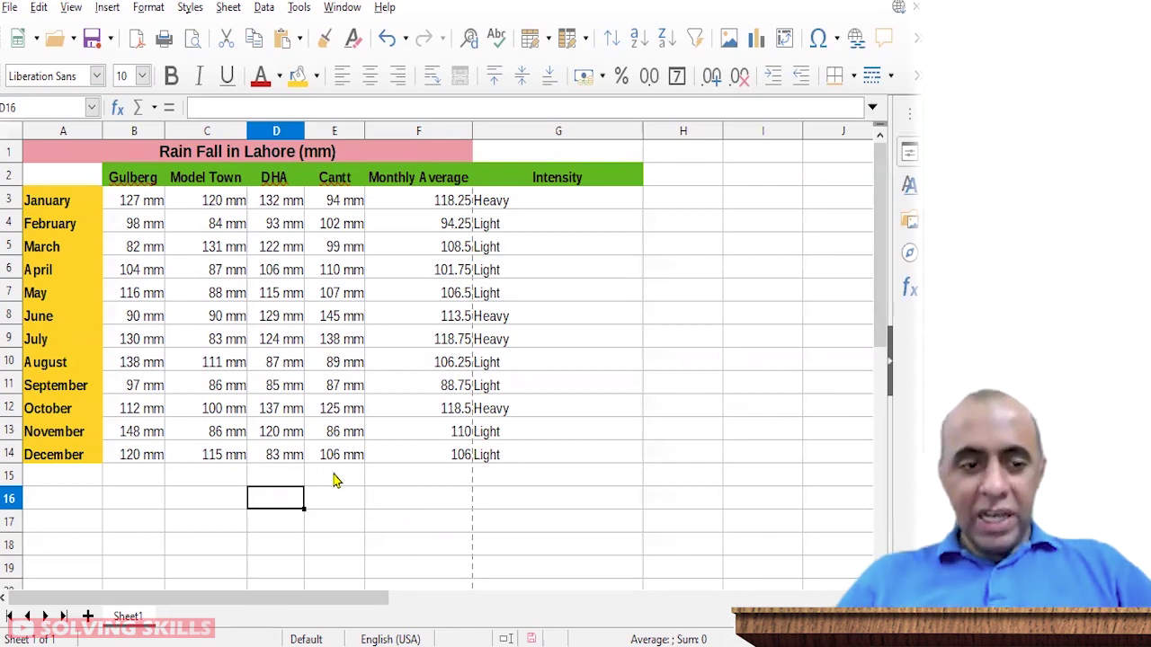
Step: Apply outer and inner borders to the whole rainfall table, A1:G14
drag(68, 154, 555, 452)
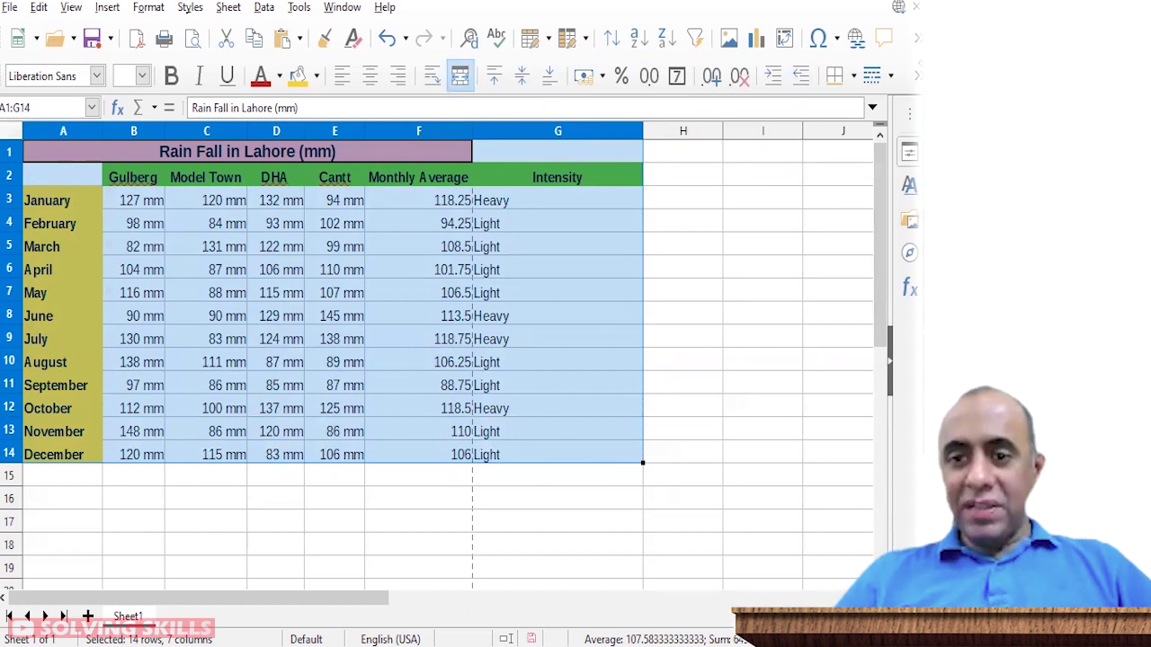
drag(919, 91, 803, 91)
click(806, 77)
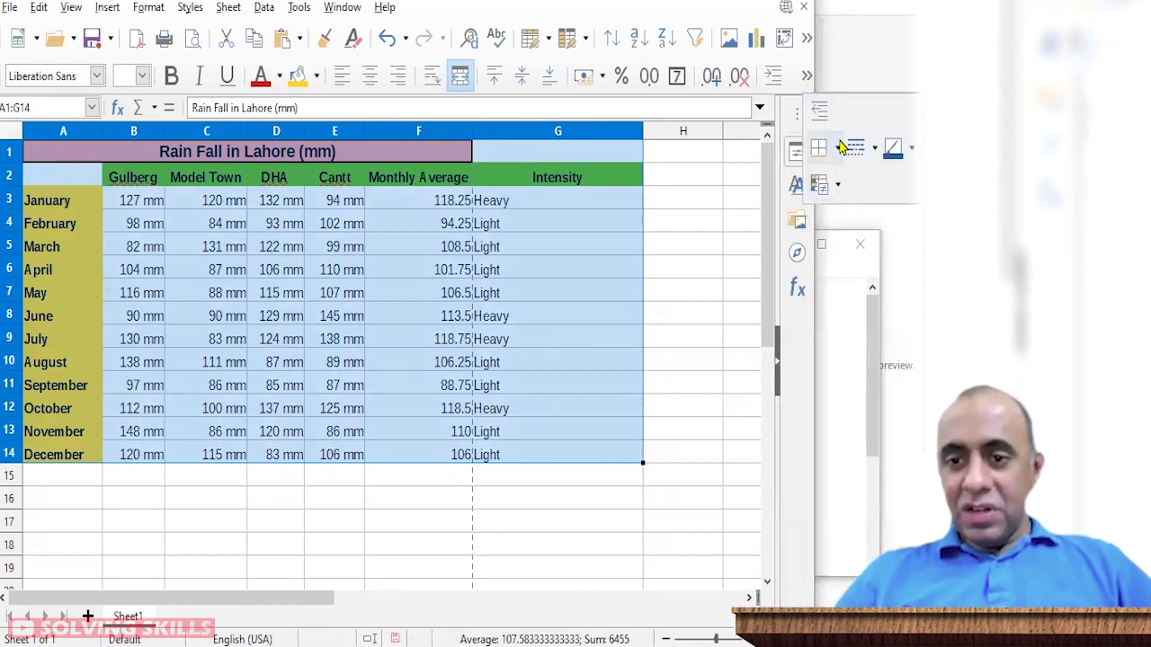
click(837, 147)
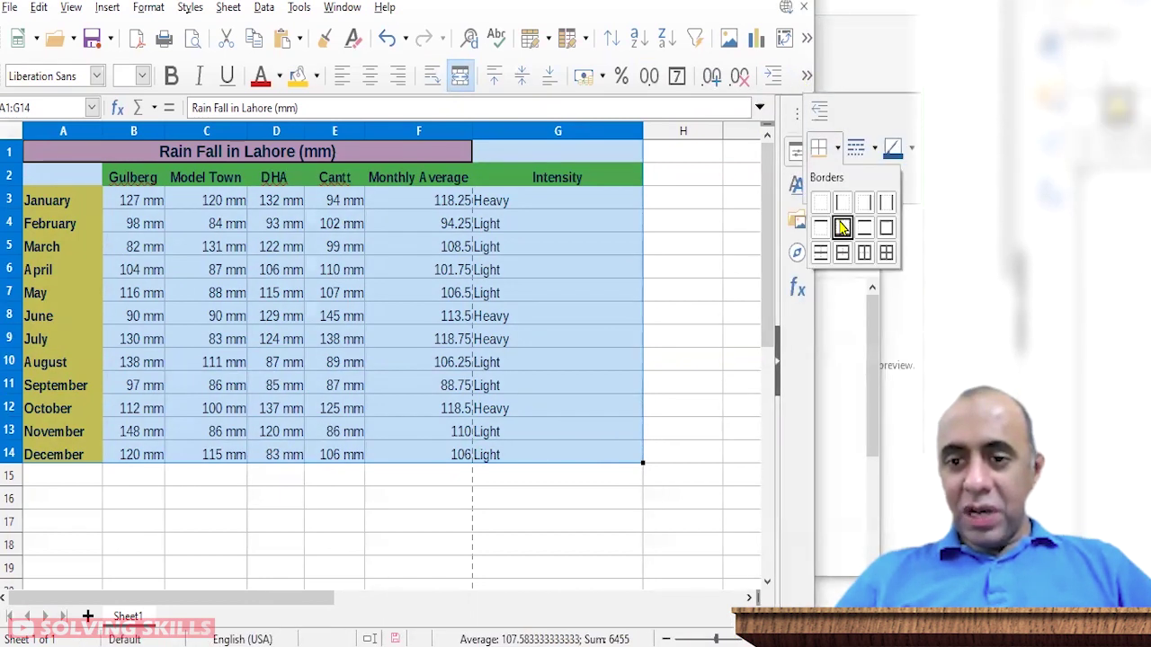
click(885, 255)
click(585, 339)
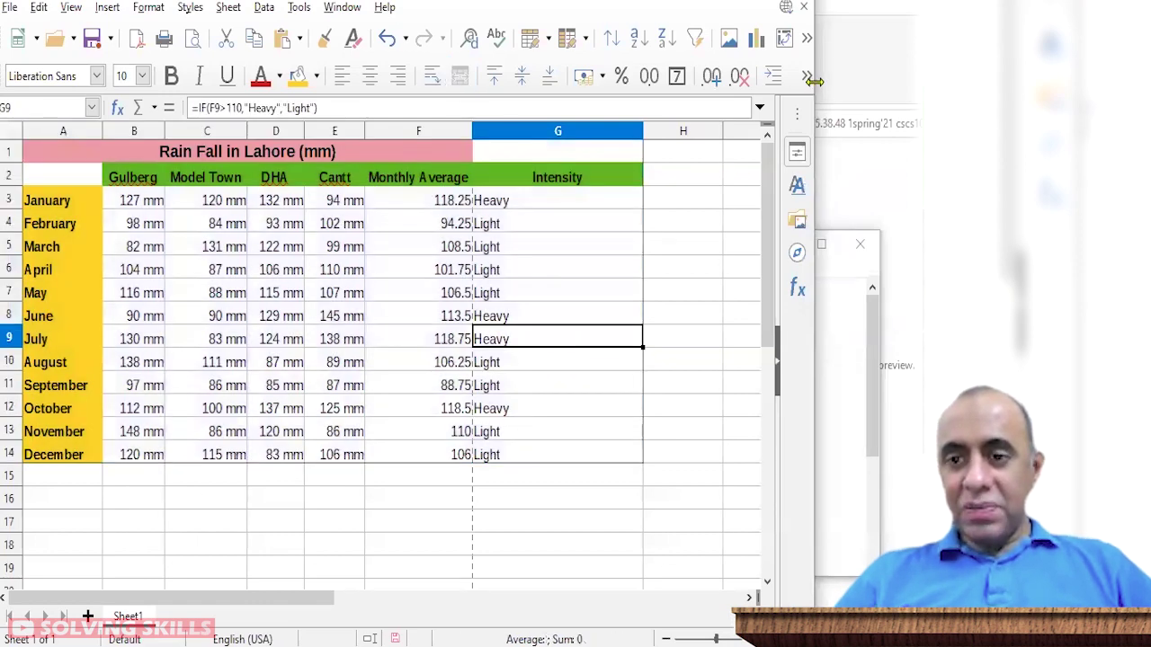
drag(812, 81, 919, 81)
click(374, 505)
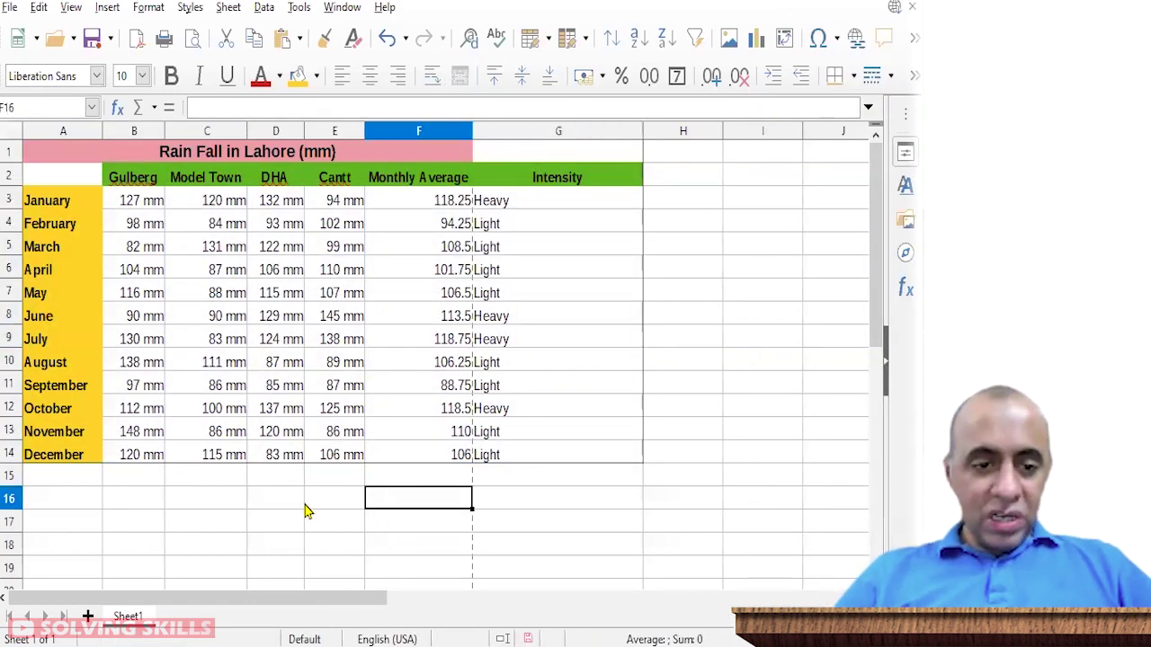
Step: Enter the label Maximum Rainfall in any Month in D16 and select G16 for its result
click(293, 496)
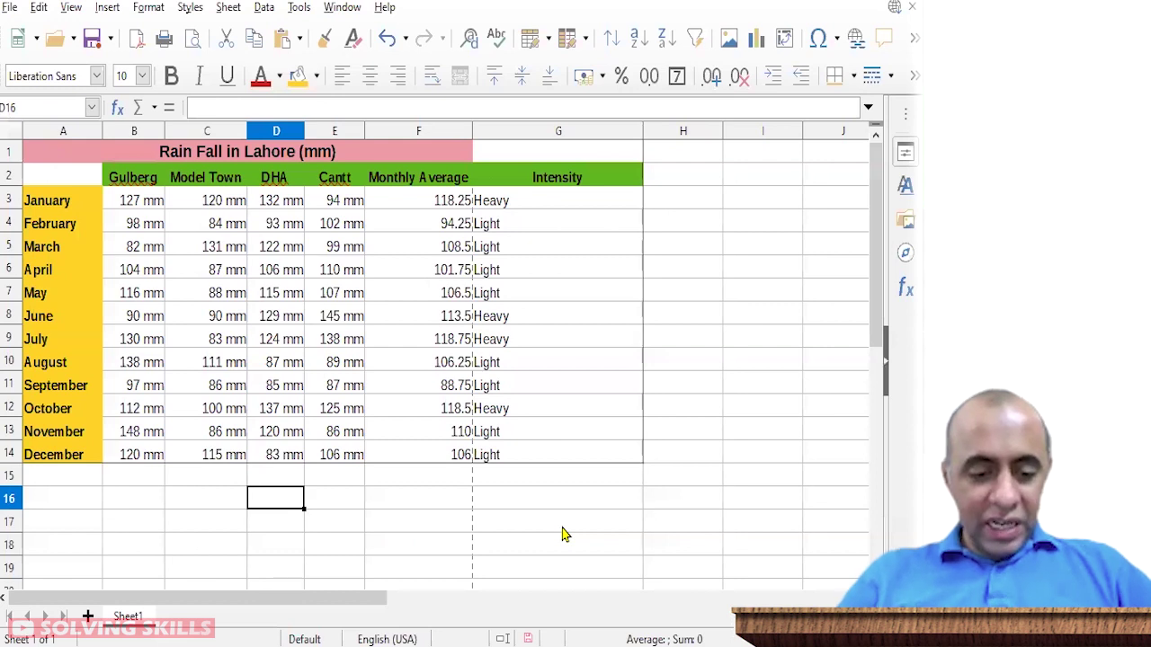
text(Maximum Rain)
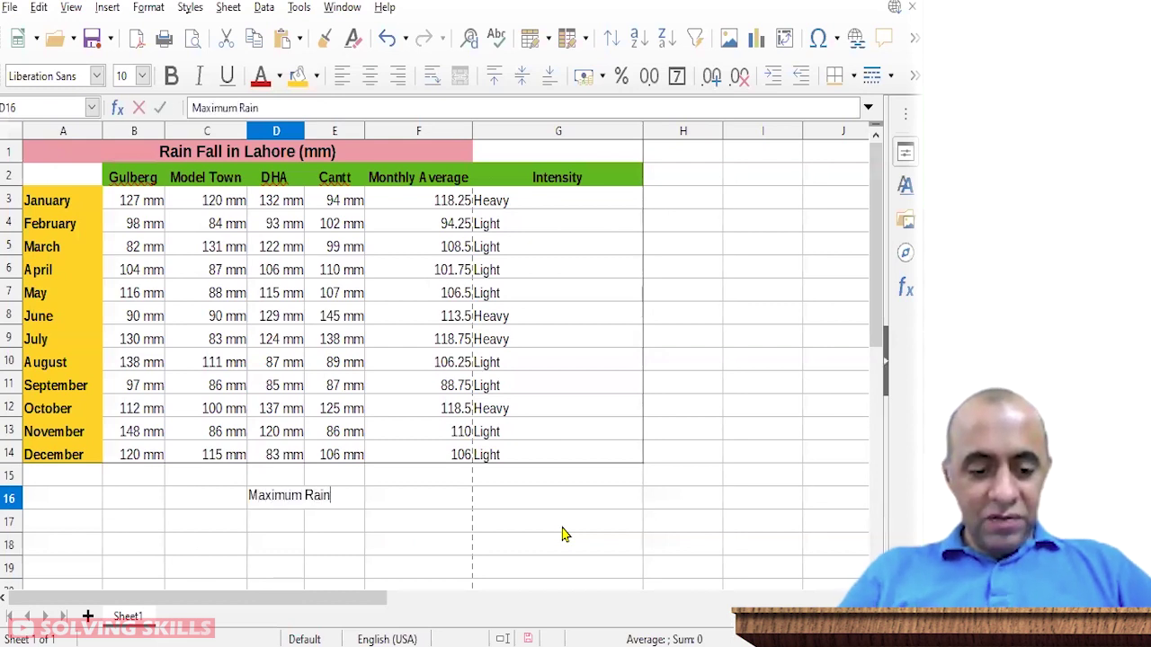
text(fall in An)
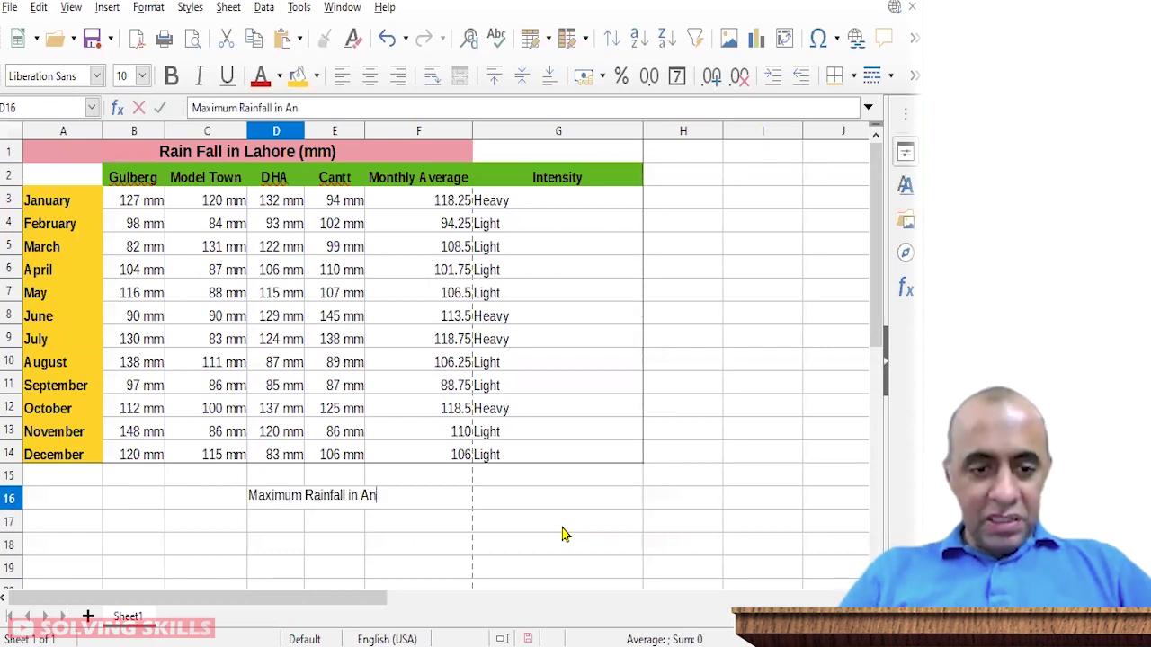
text(y Month)
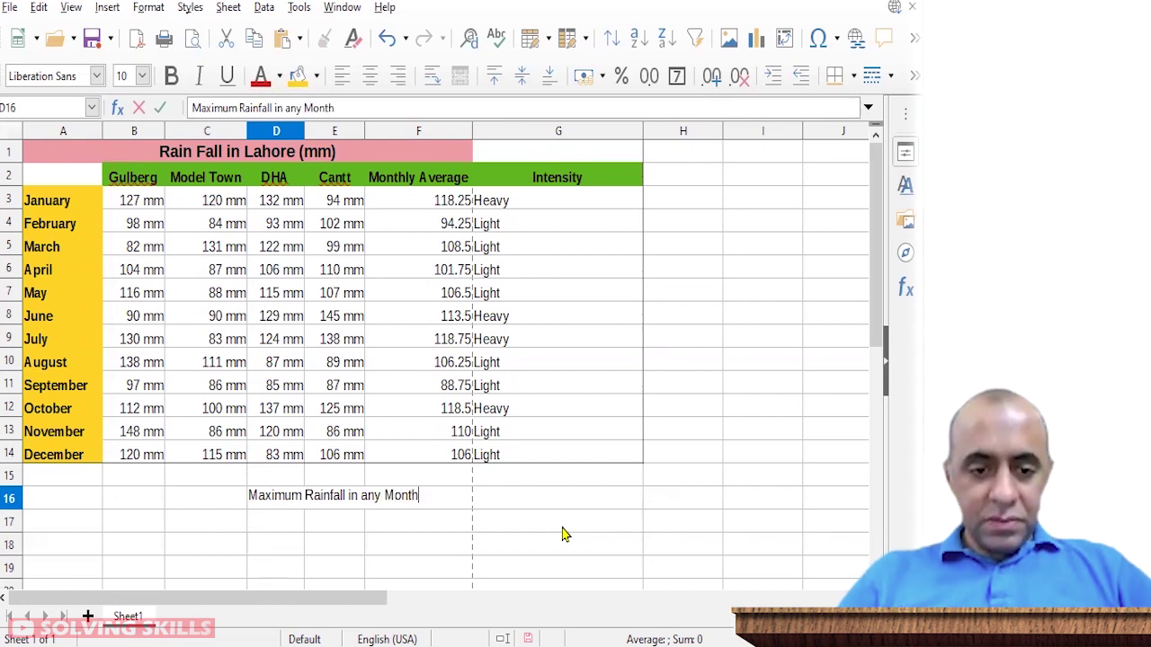
key(Tab)
key(Right)
key(Right)
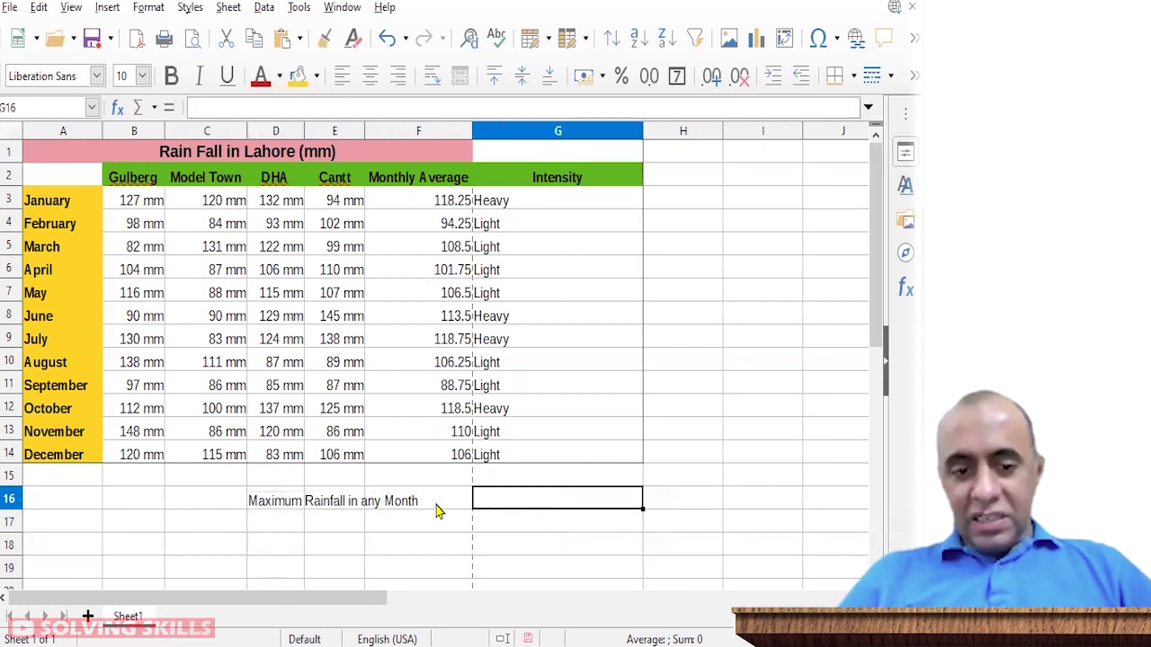
click(280, 500)
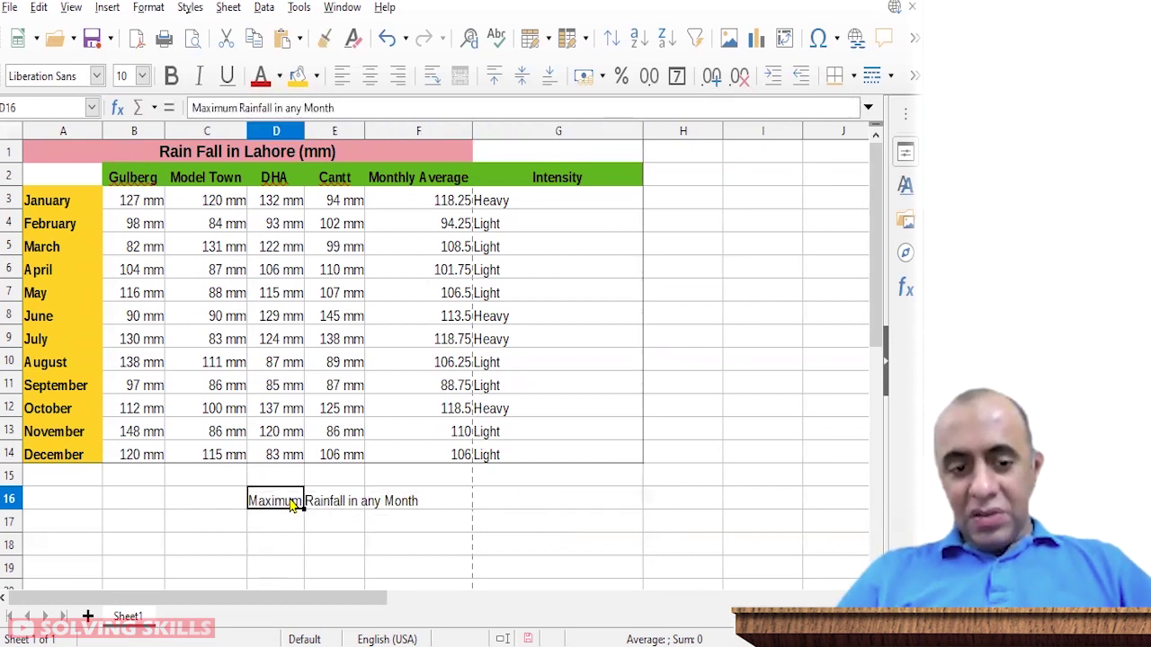
drag(287, 503, 438, 502)
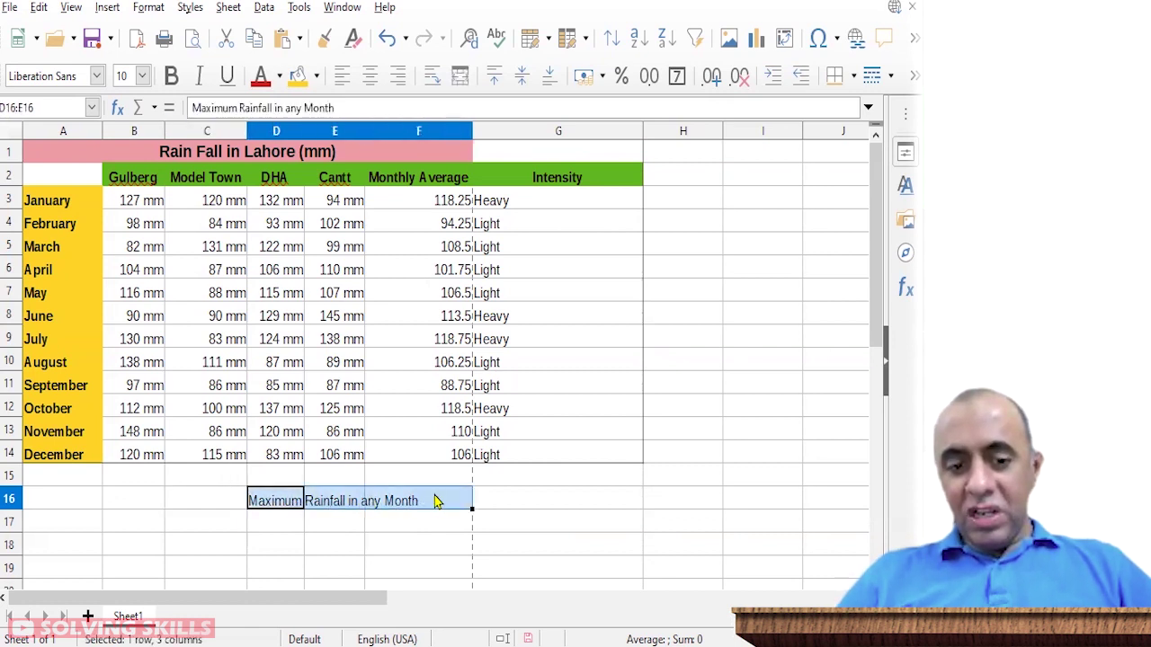
click(509, 505)
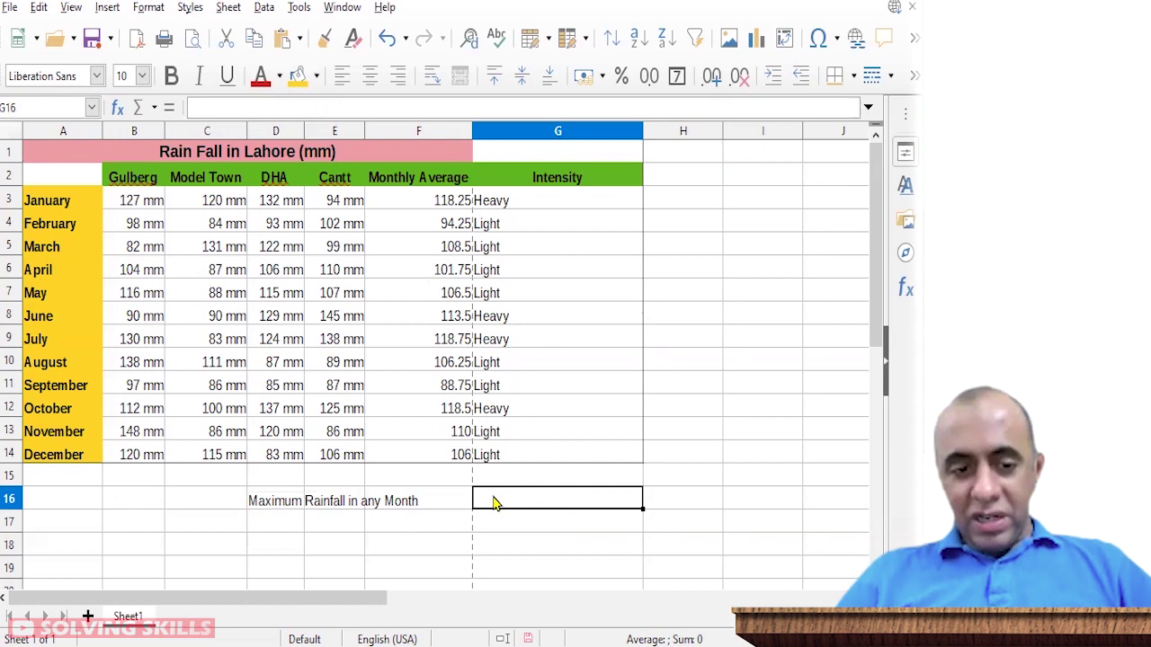
Step: Try to move the Maximum Rainfall in any Month label from D16 to B16, and undo the paste
drag(276, 509, 409, 508)
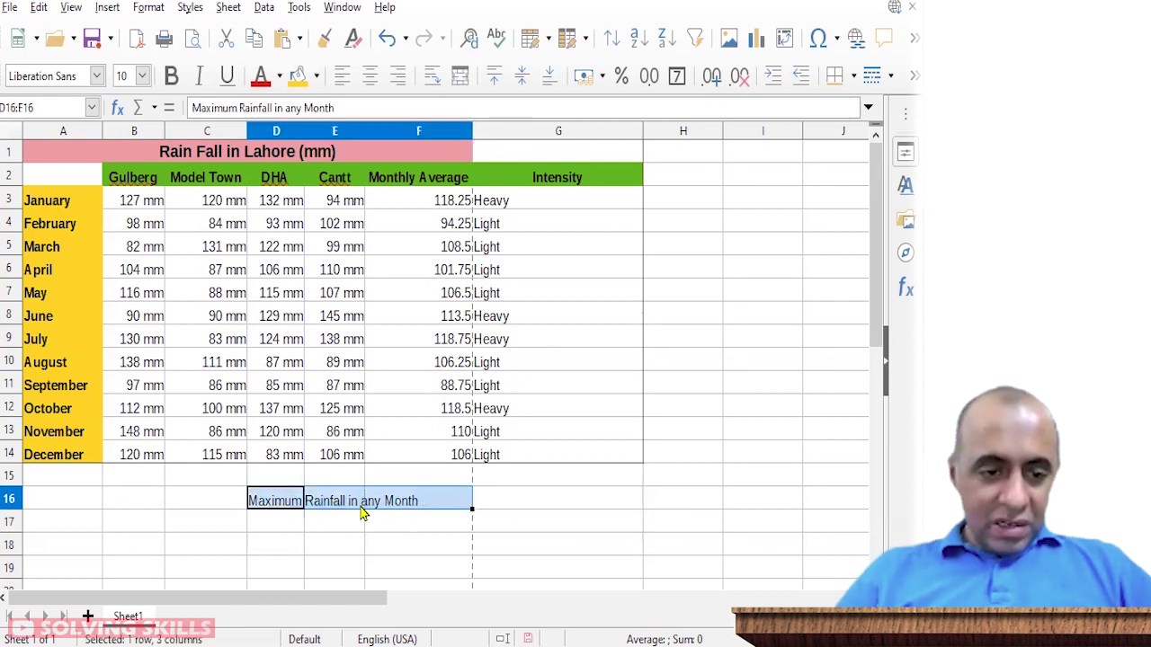
click(265, 515)
key(ctrl+x)
key(Left)
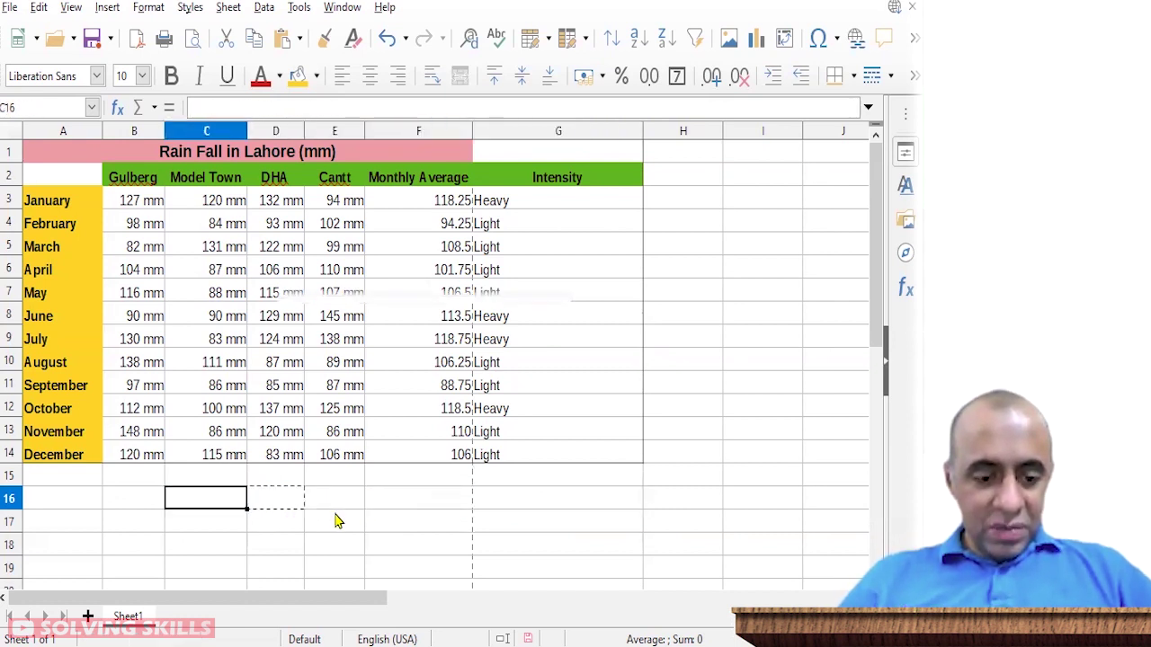
key(Left)
key(ctrl+v)
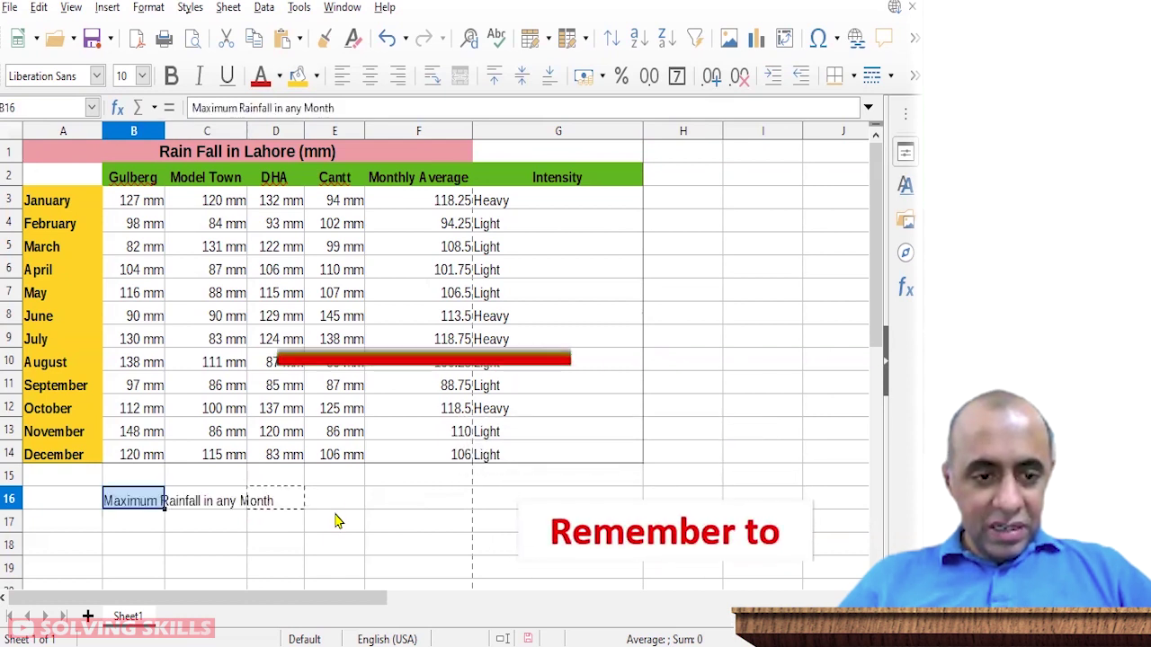
key(ctrl+z)
Step: Try placing the Maximum Rainfall in any Month label in C16 instead, and undo back to its original position in D16
key(Right)
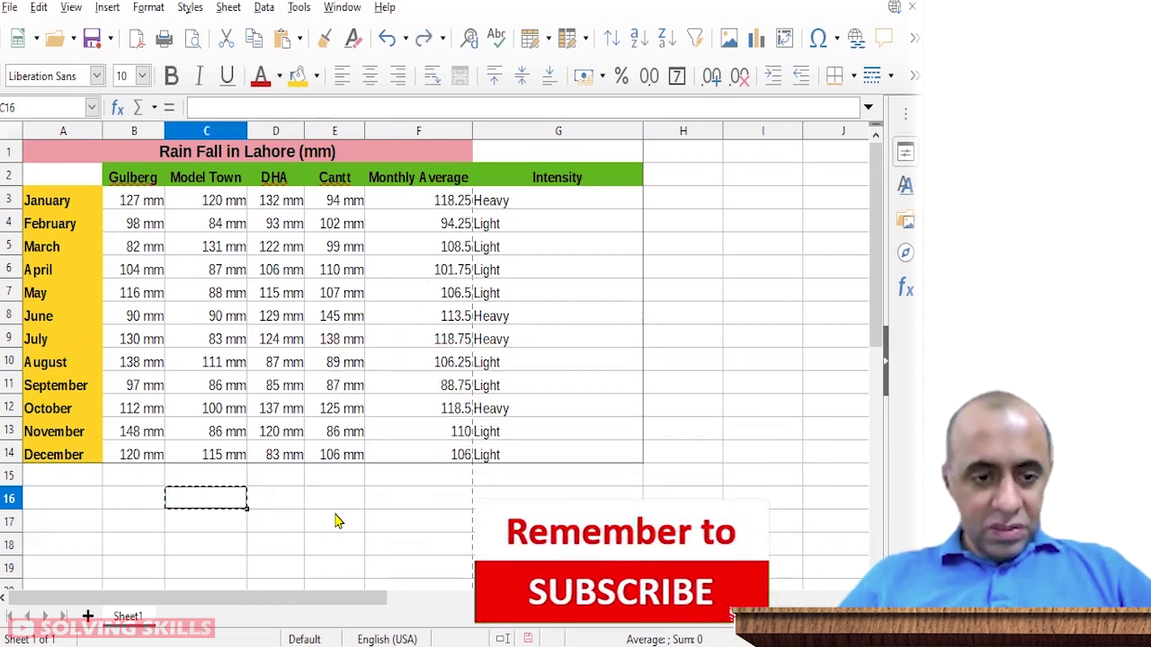
key(Right)
key(ctrl+v)
key(ctrl+z)
key(Left)
key(ctrl+v)
key(Right)
key(Right)
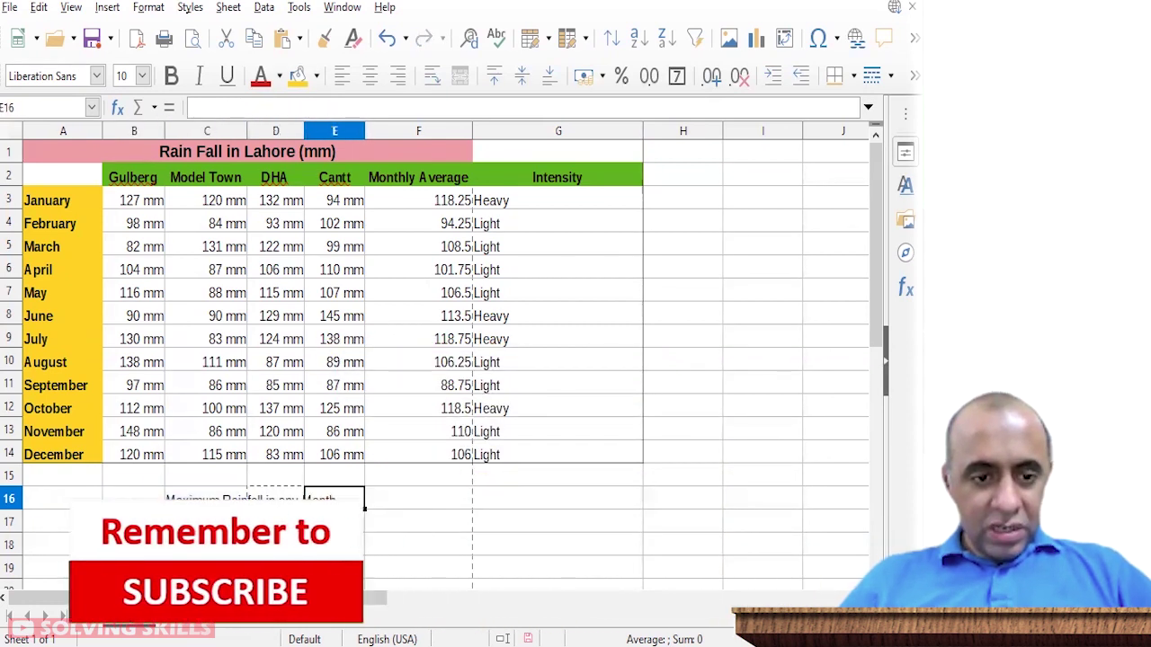
key(Right)
double_click(427, 502)
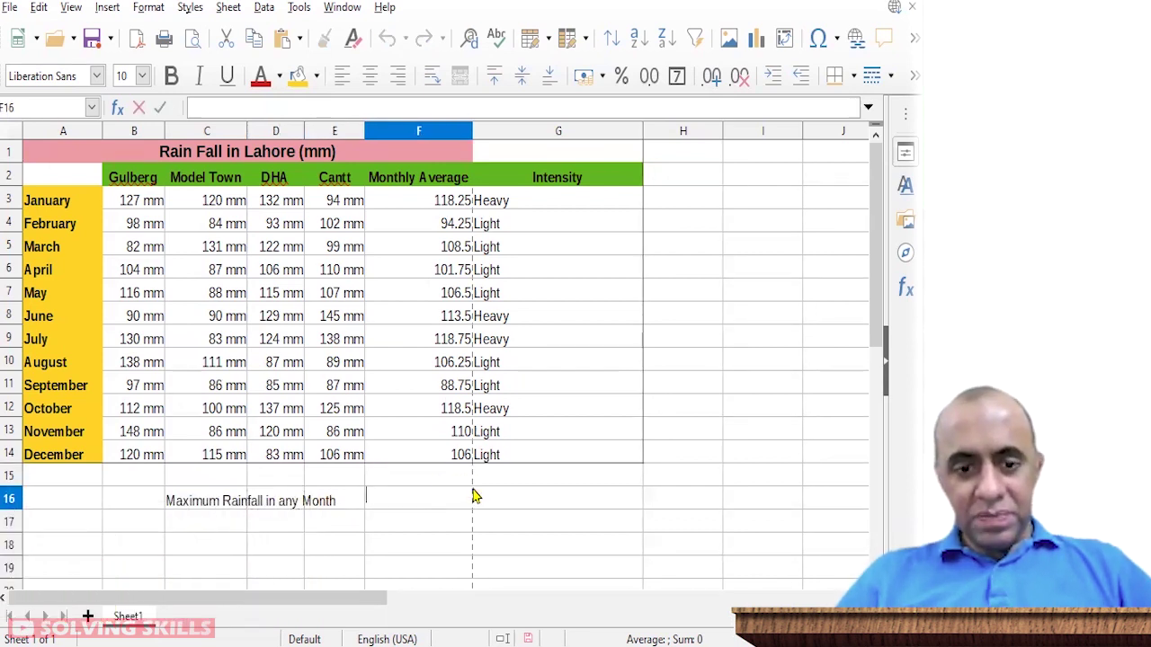
key(Escape)
key(ctrl+z)
key(ctrl+z)
Step: Enter a MAX formula over the monthly averages F3:F14 in G16
click(535, 506)
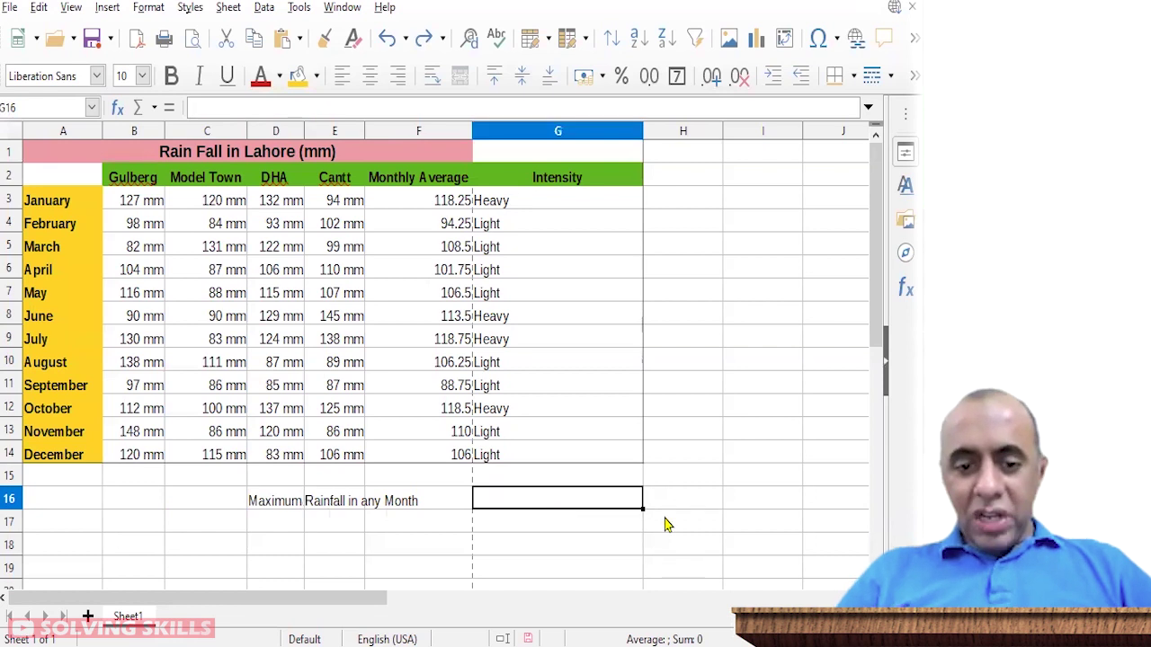
text(=)
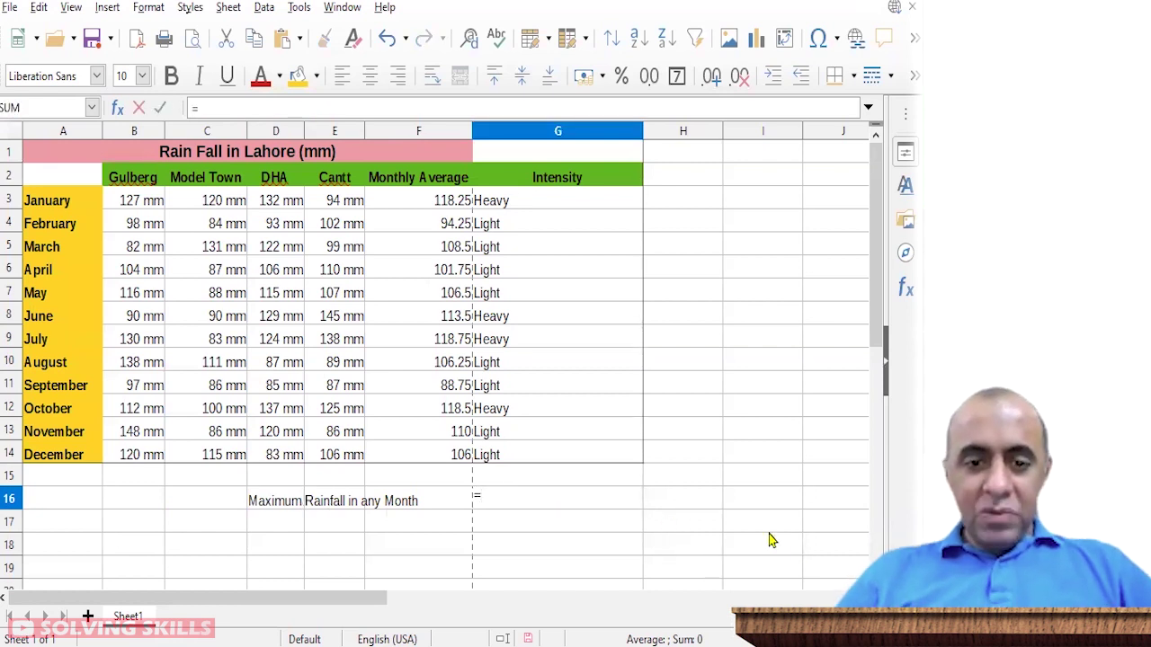
text(max()
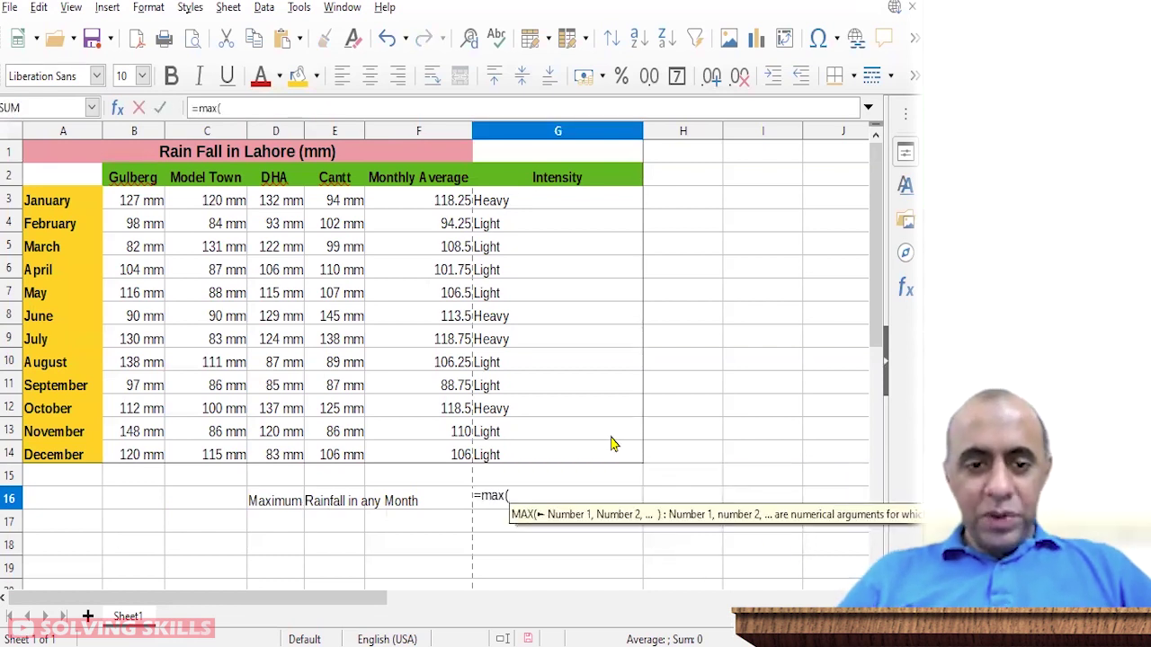
drag(434, 196, 447, 452)
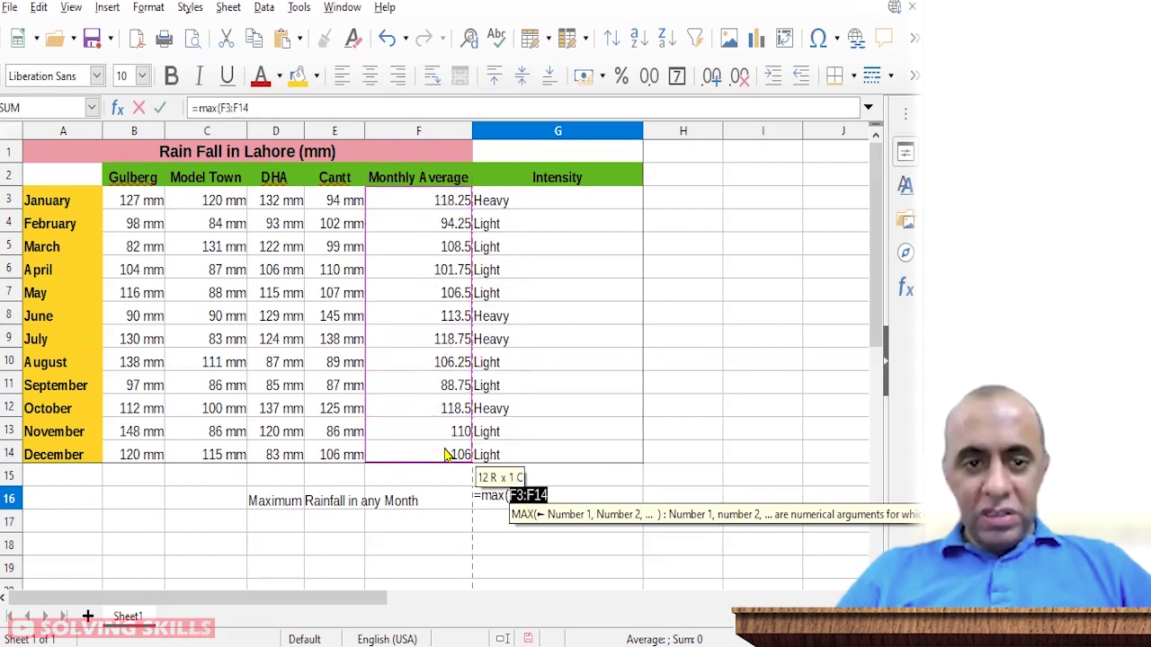
drag(444, 454, 448, 455)
key(Return)
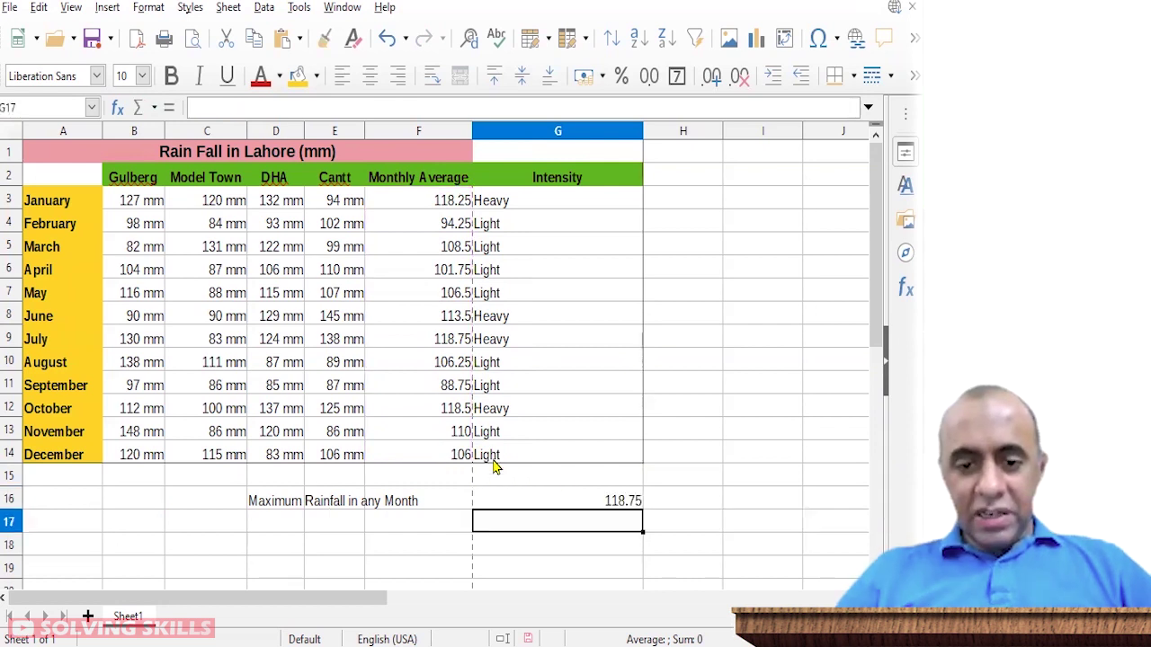
Step: Compare the maximum in G16 with the January and July monthly averages
click(604, 500)
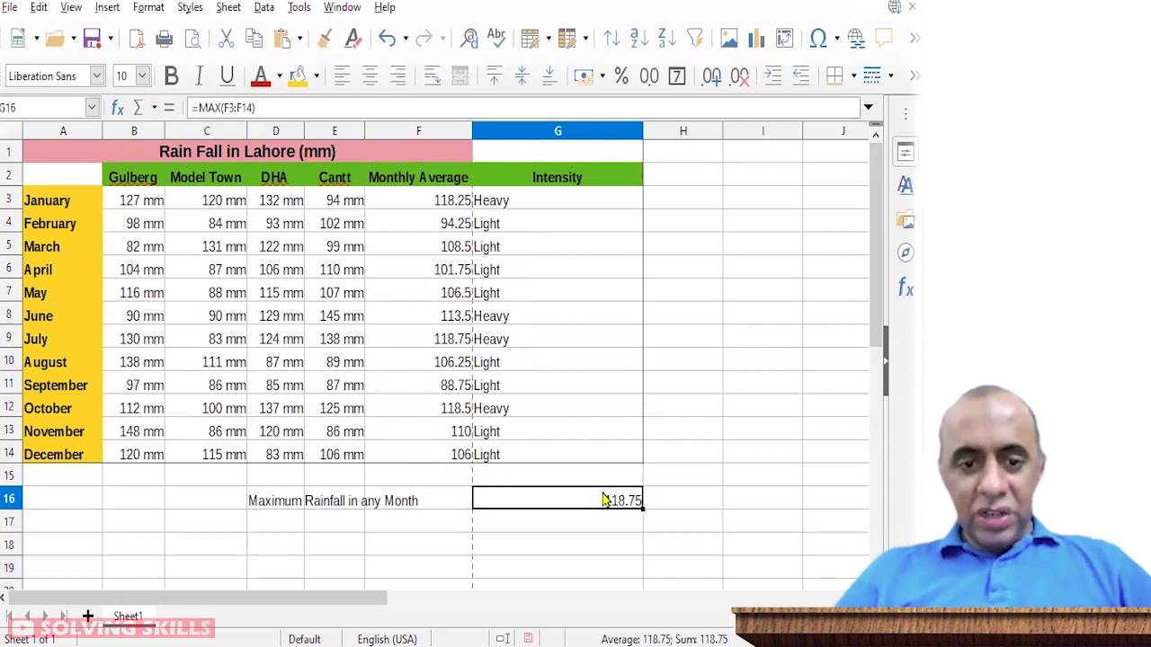
click(434, 206)
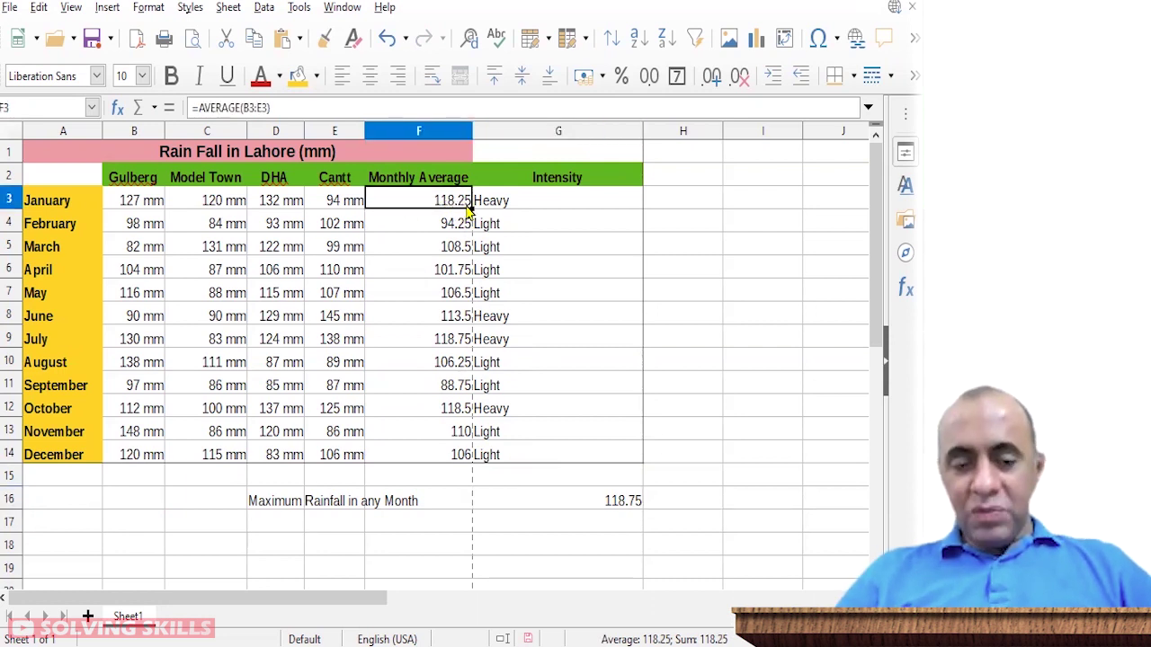
click(445, 348)
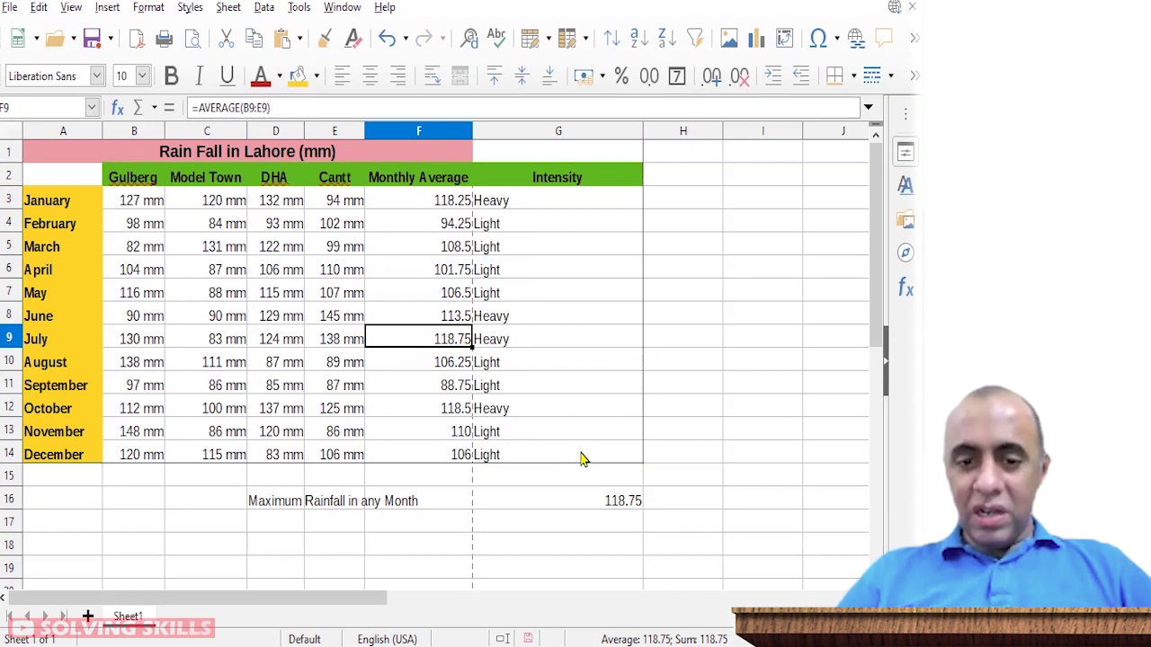
Step: Narrow the Intensity column G considerably and the Monthly Average column F slightly, and select G16
drag(643, 132, 568, 142)
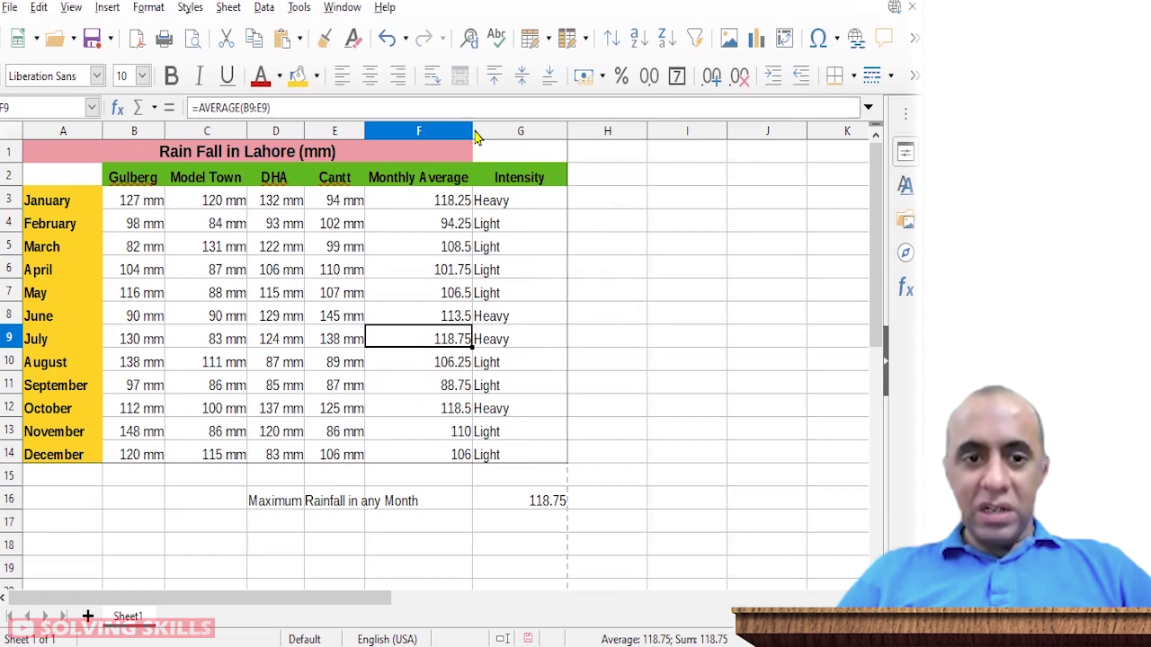
drag(473, 130, 469, 130)
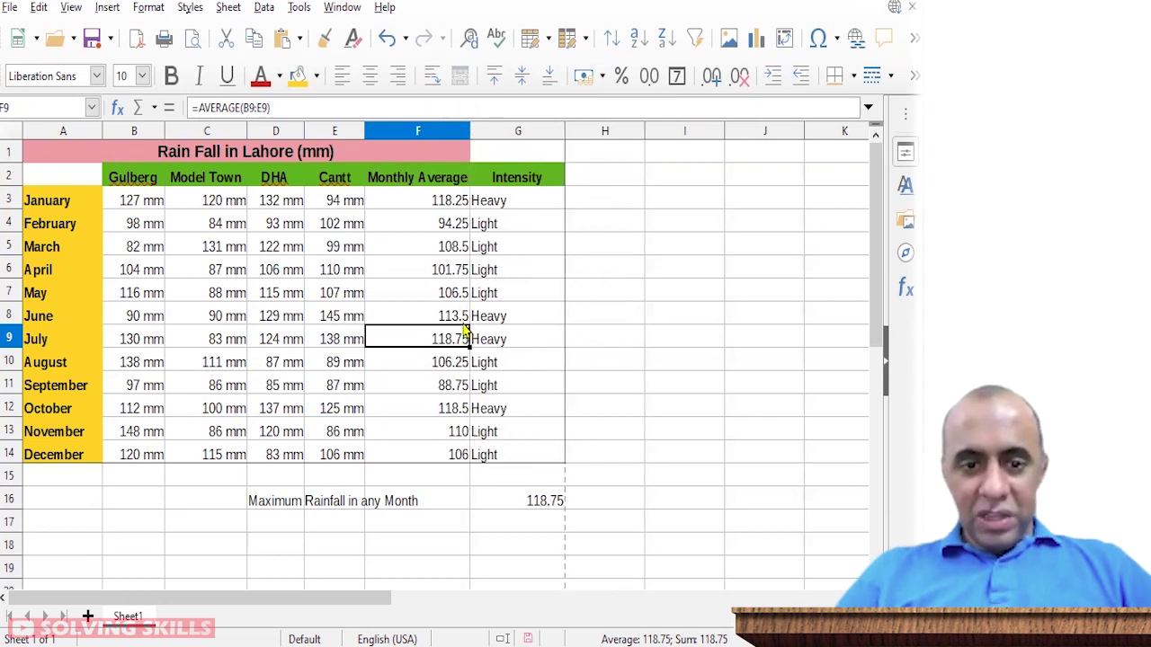
click(527, 508)
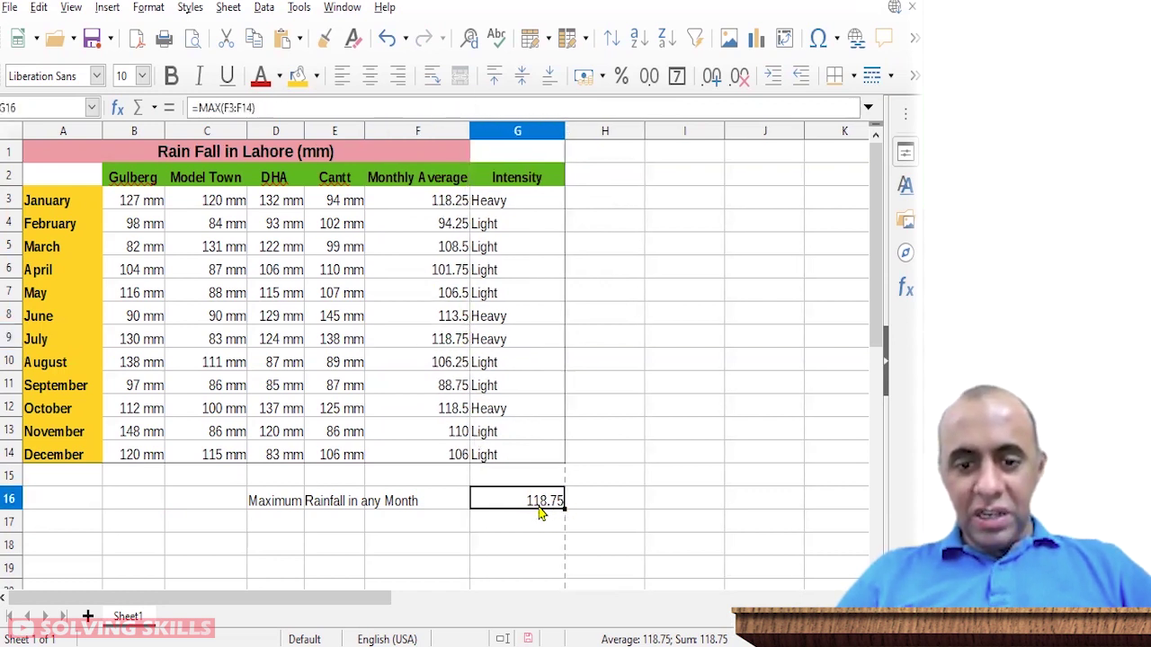
Step: Enter the label Sum of Light Months in D17
click(278, 526)
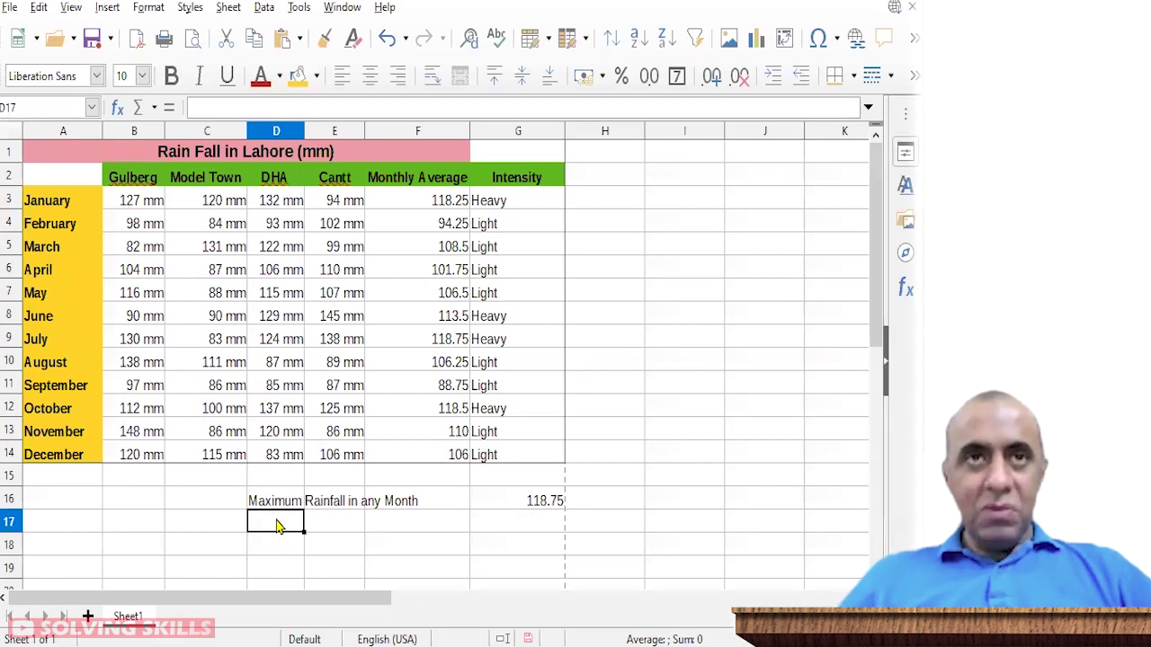
text(Sum o)
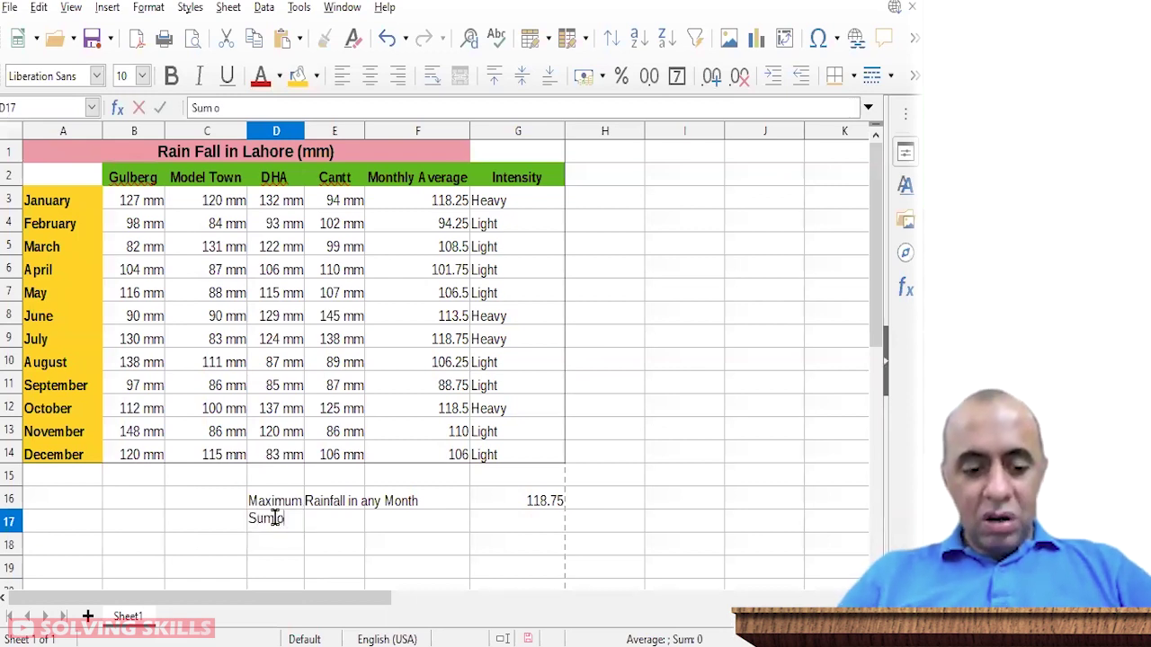
text(f Light Mo)
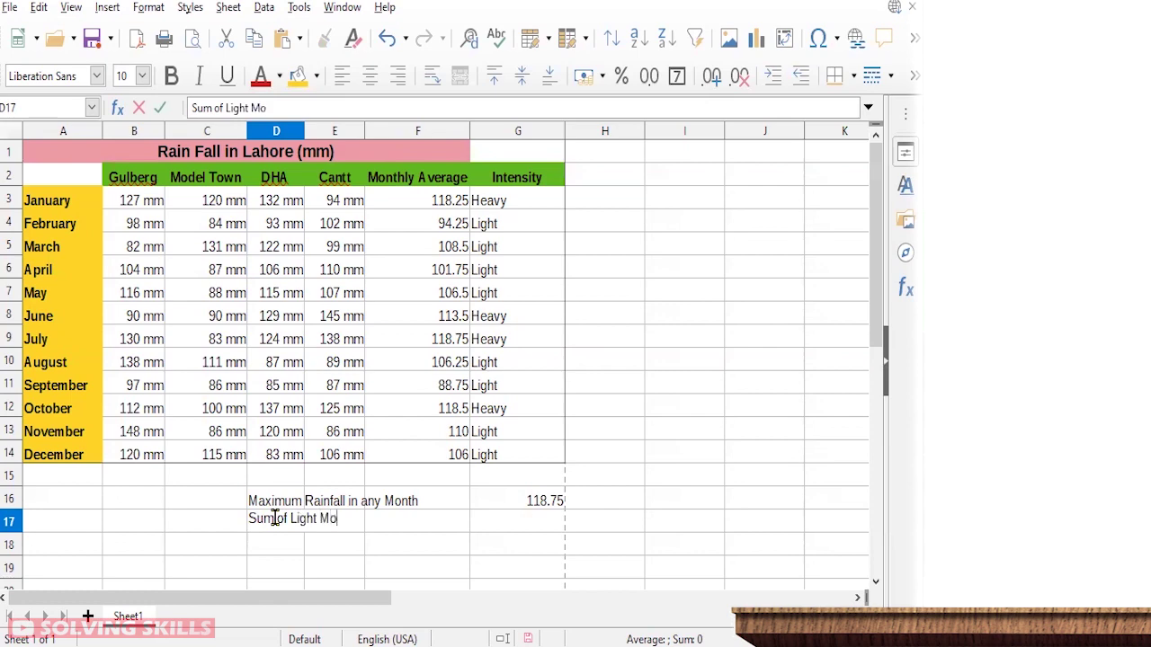
text(nths)
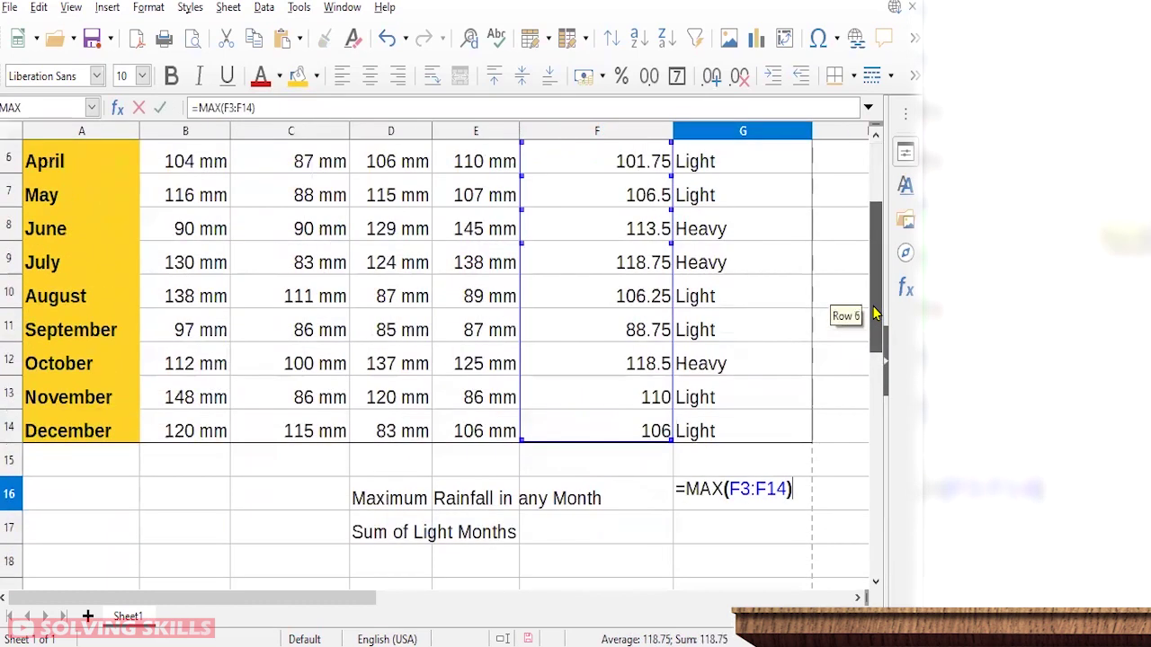
Step: Review the MAX formula in G16 and close the cell with =MAX(F3:F14)
drag(873, 314, 872, 367)
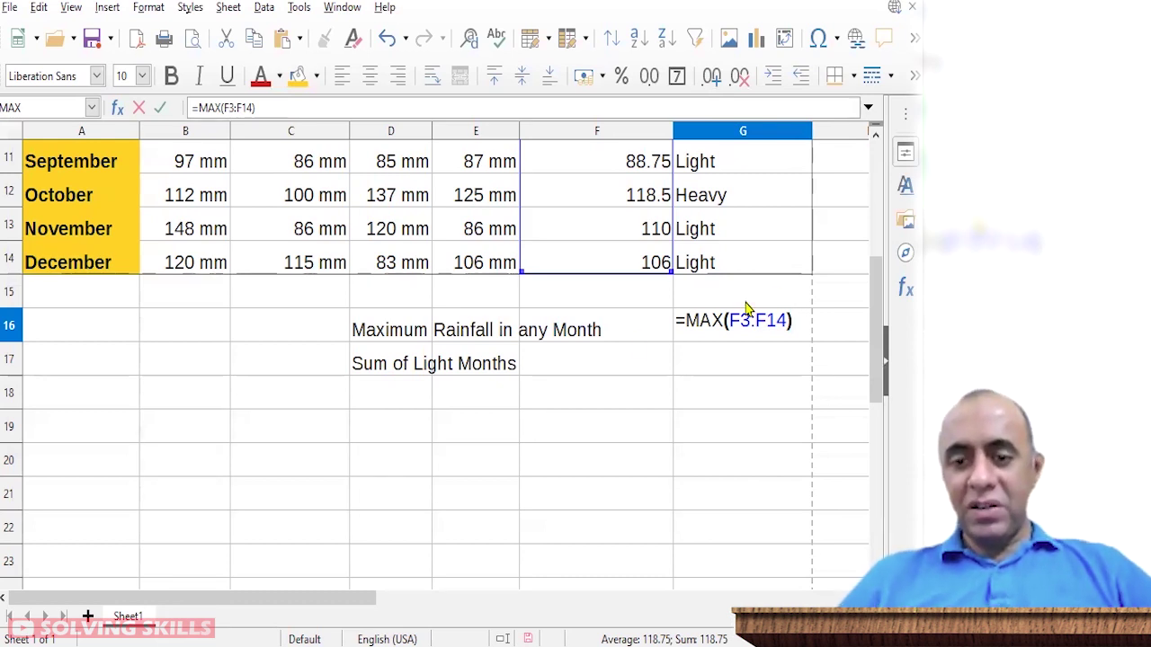
click(504, 371)
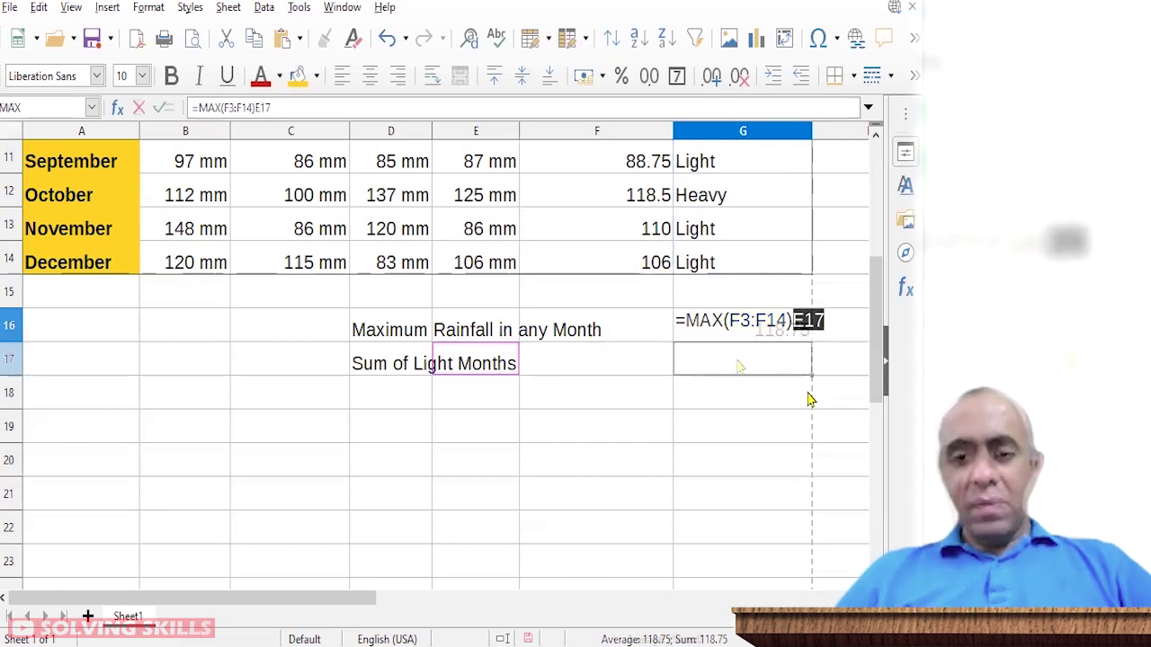
key(BackSpace)
key(Return)
Step: Reword the D17 label as Sum of Average Rainfall for Light Months and the D16 label as Maximum Average-Rainfall in any Month
click(401, 378)
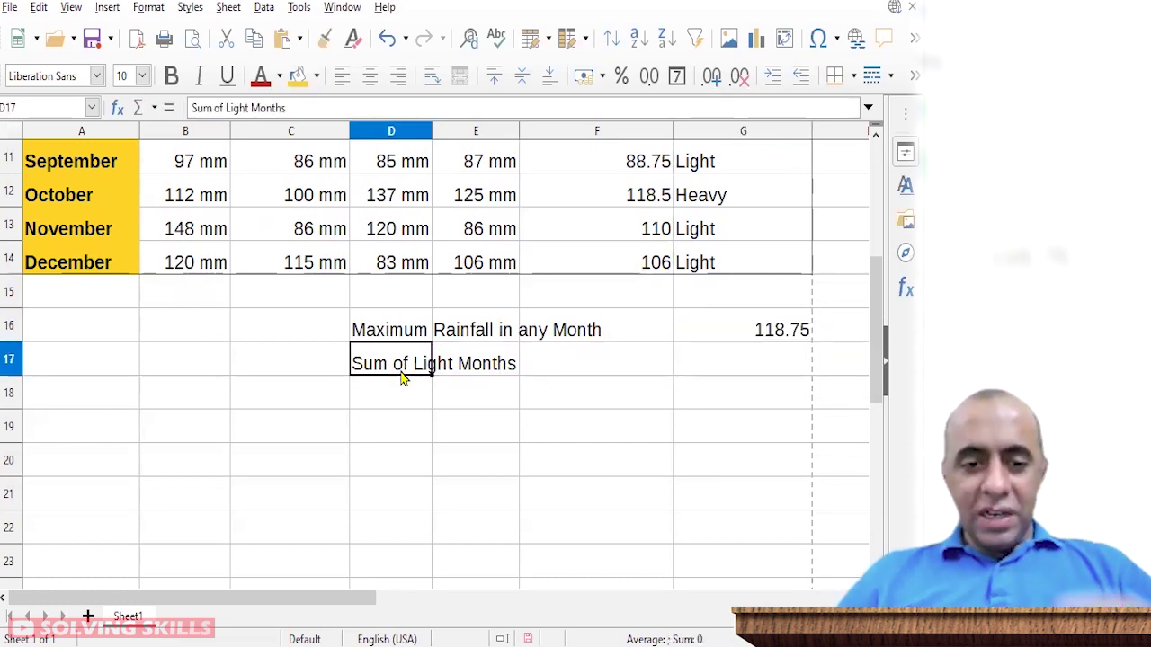
key(F2)
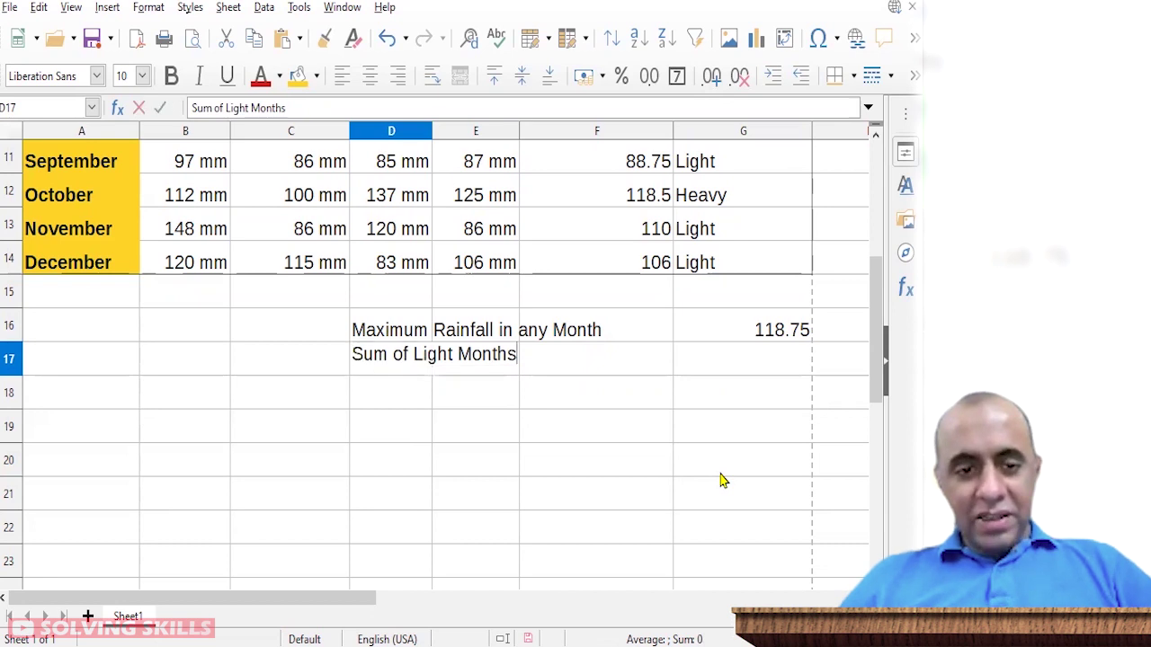
key(ctrl+Left)
key(ctrl+Left)
text(Ranifal)
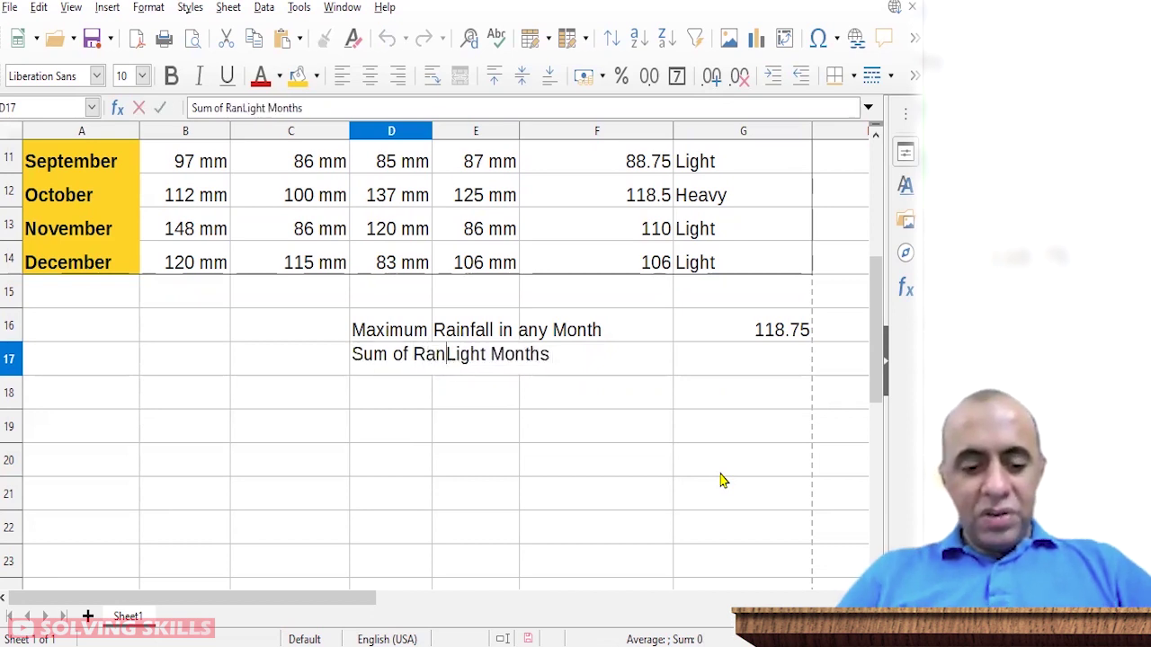
key(BackSpace)
key(BackSpace)
key(BackSpace)
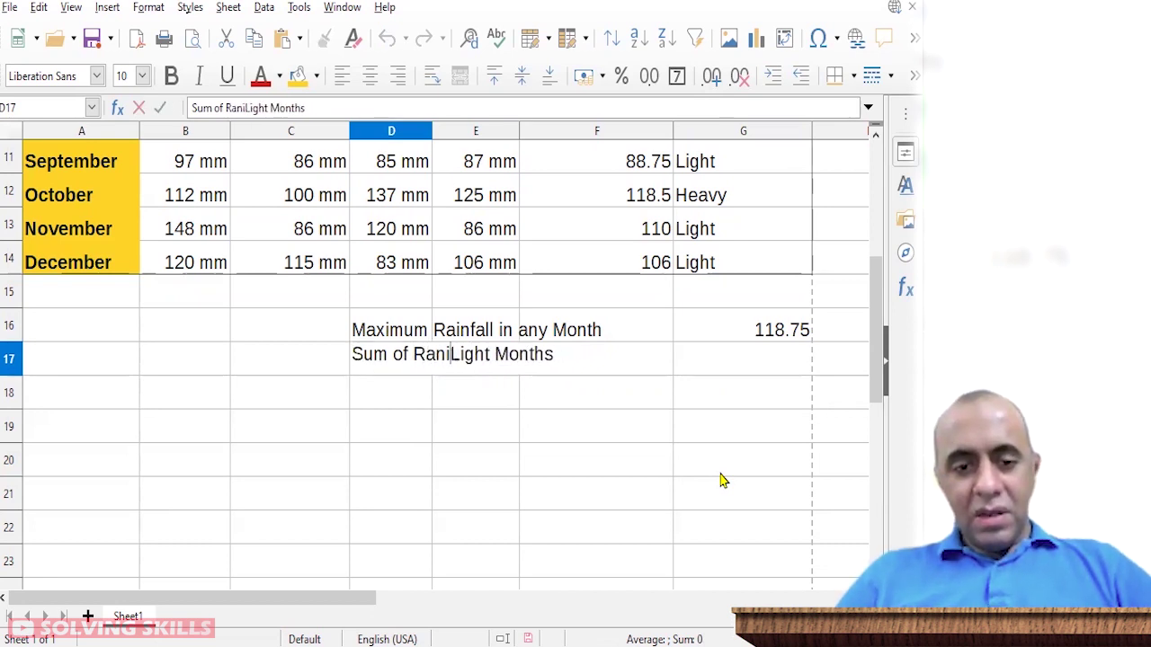
text(F)
key(BackSpace)
key(BackSpace)
text(fall for)
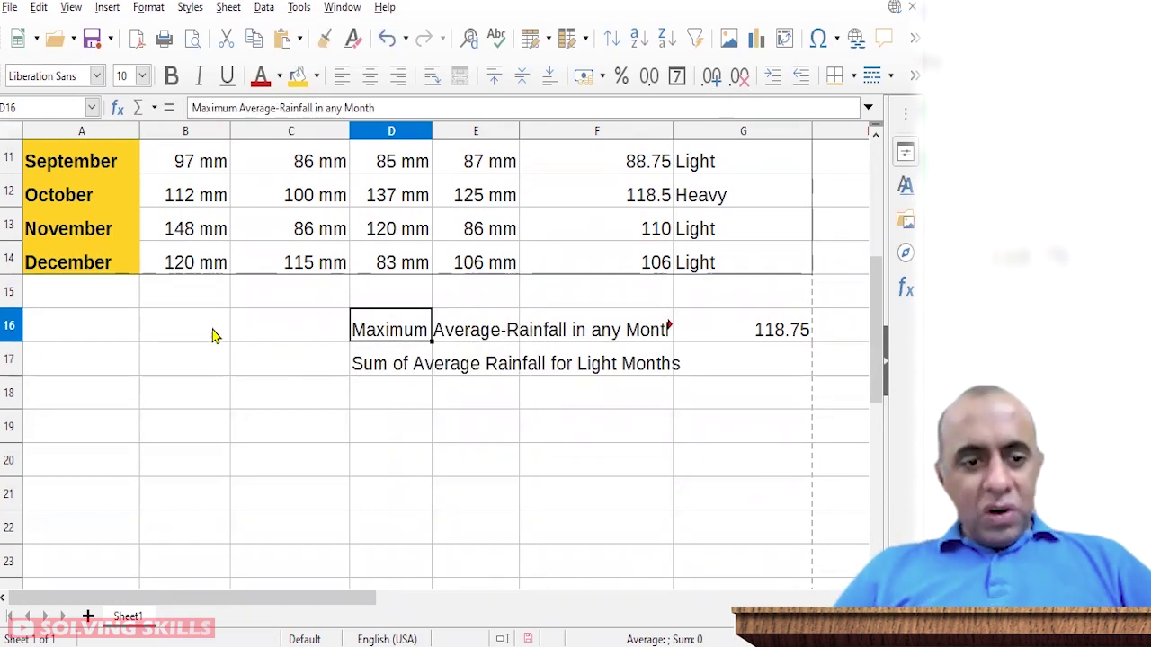
Step: Merge and center the two summary labels across B16:F16 and B17:F17
drag(212, 332, 671, 329)
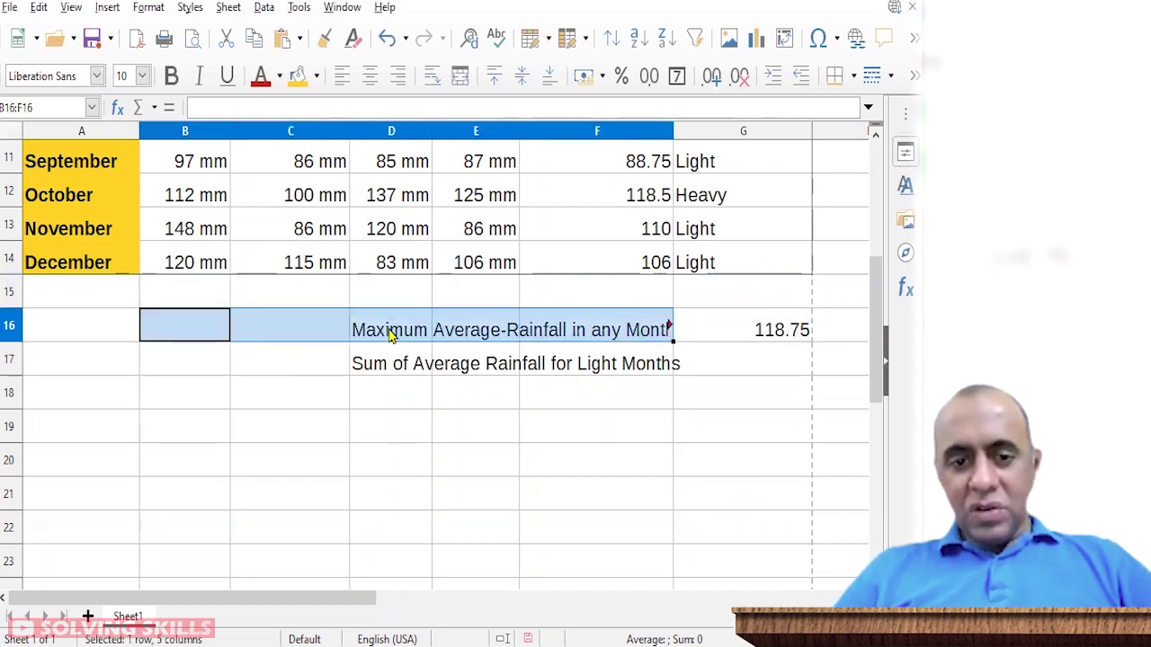
click(459, 75)
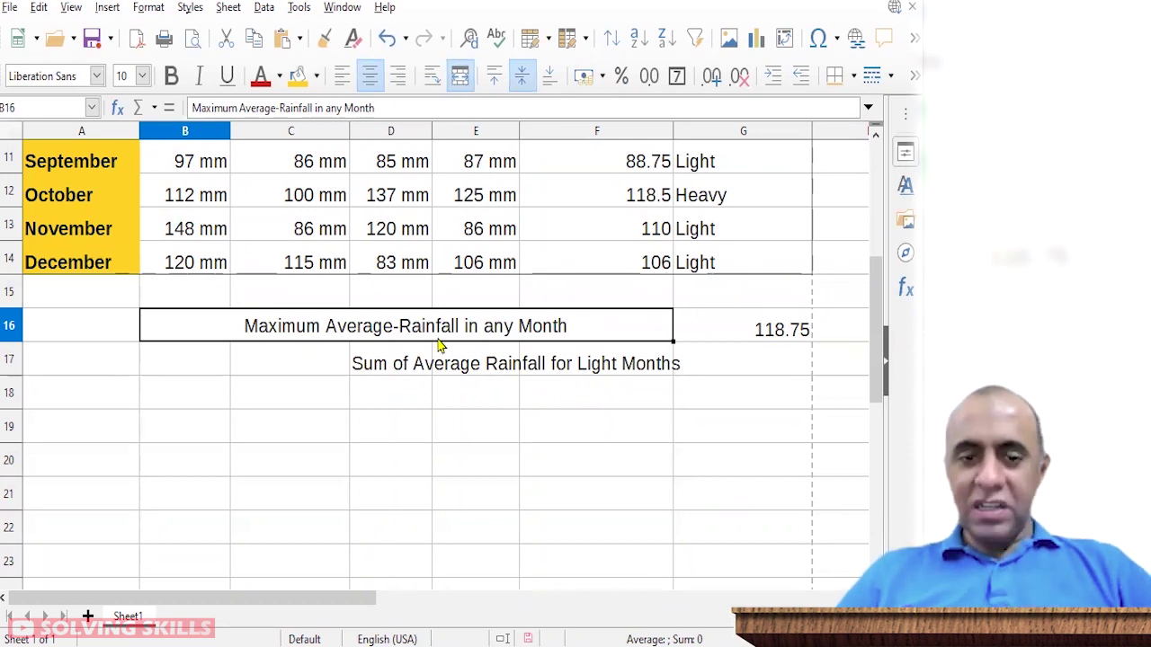
drag(206, 369, 661, 352)
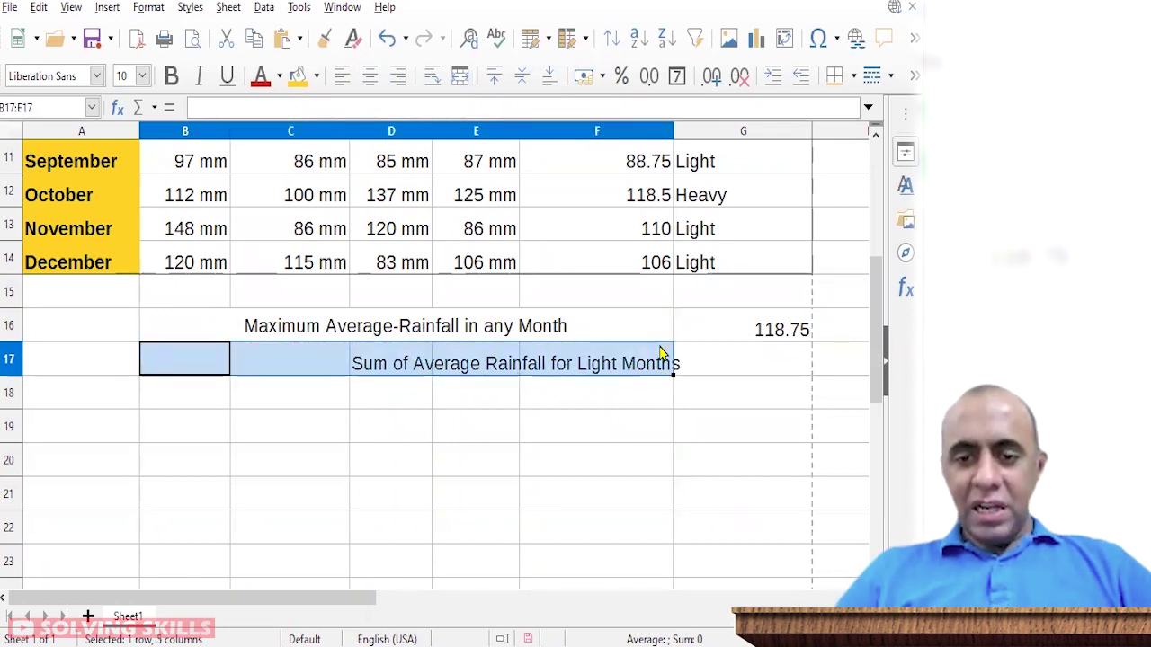
click(460, 76)
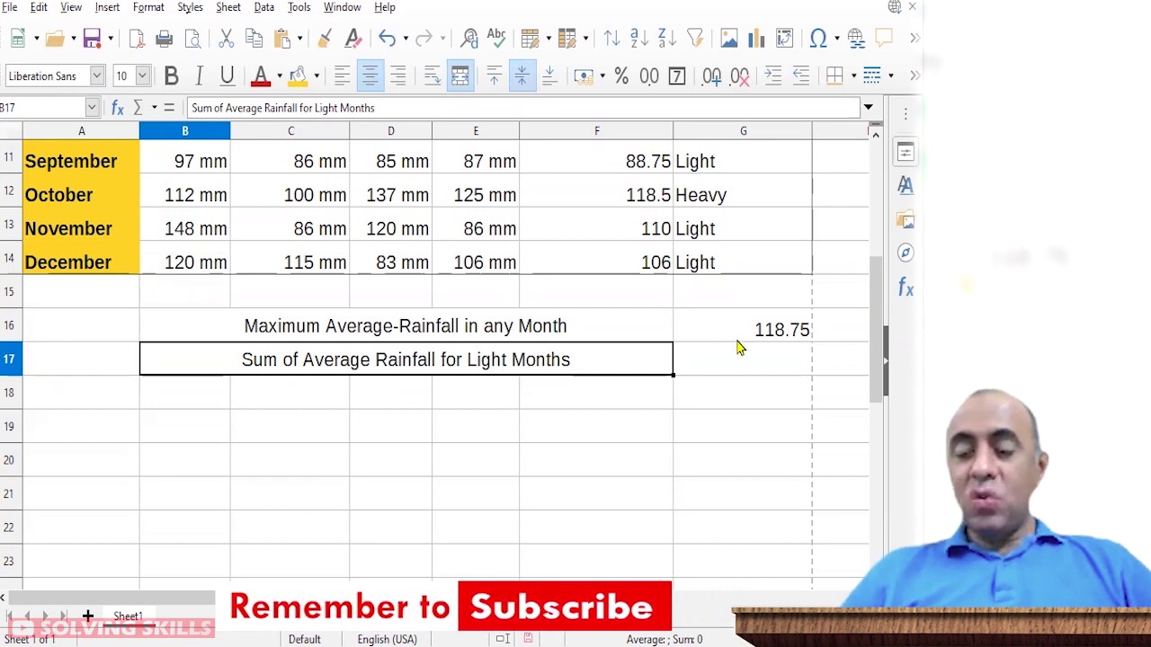
Step: Highlight the monthly averages of the Light months in F4:F7, F10:F11 and F13:F14 and check them against their intensity
drag(881, 332, 883, 230)
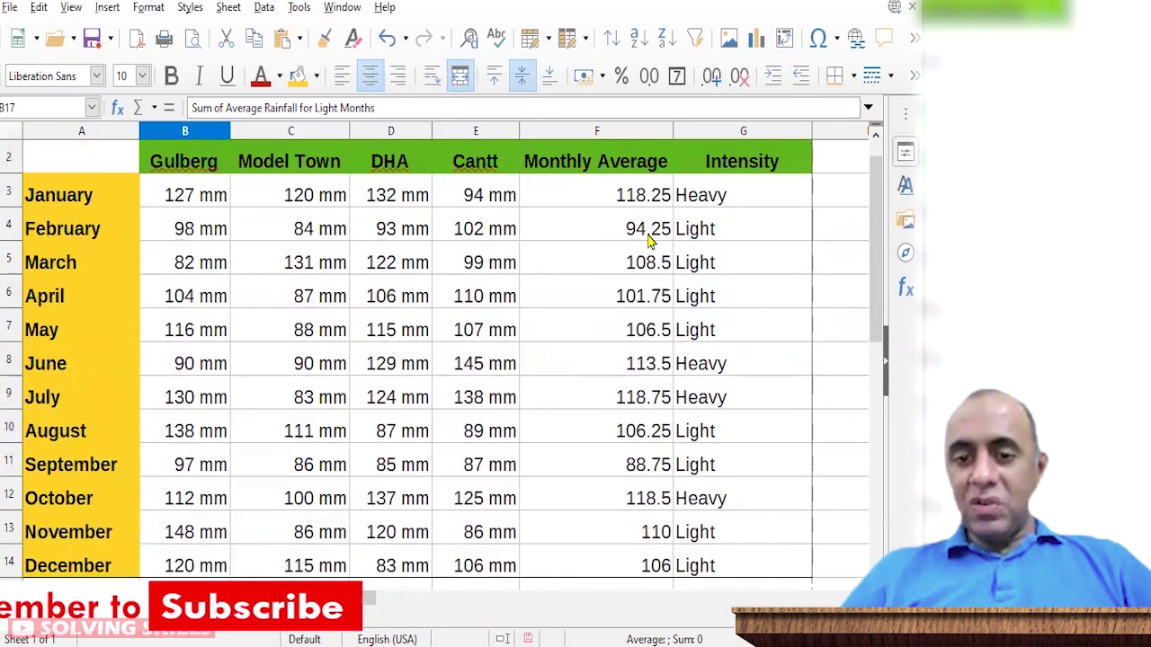
drag(641, 232, 644, 331)
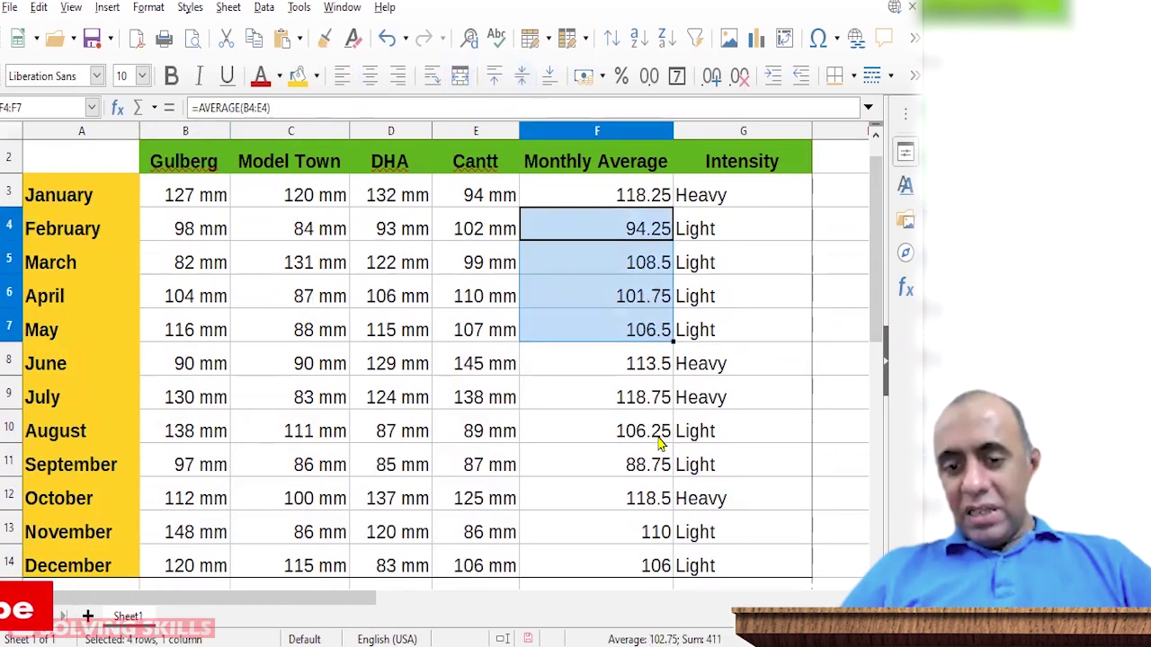
drag(662, 434, 668, 465)
drag(663, 537, 663, 575)
drag(657, 229, 699, 297)
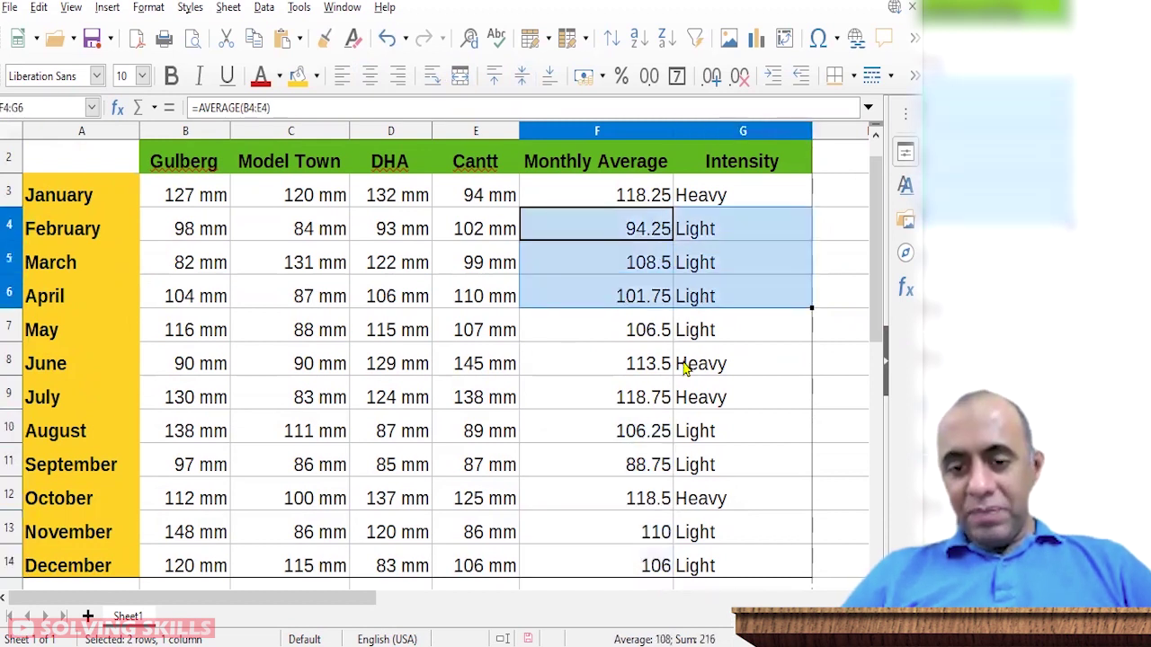
Step: Highlight the averages and intensities of the Light months in F4:G7, F10:G11 and F13:G14 to examine them
shift+click(694, 330)
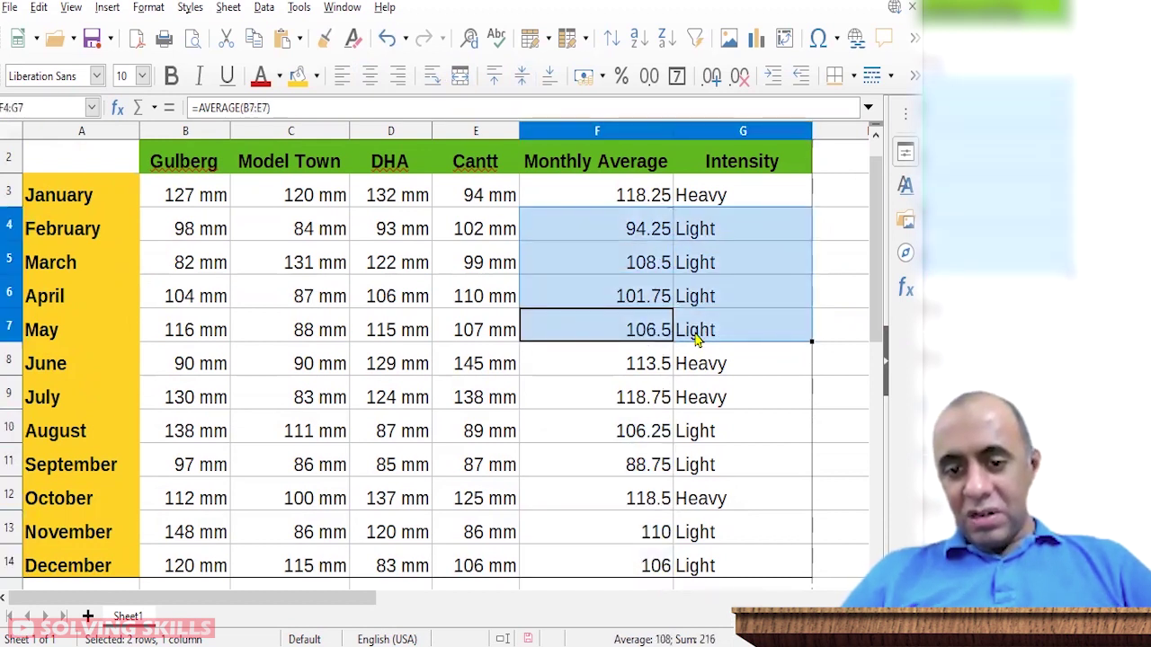
ctrl+drag(643, 433, 704, 464)
ctrl+drag(637, 534, 719, 566)
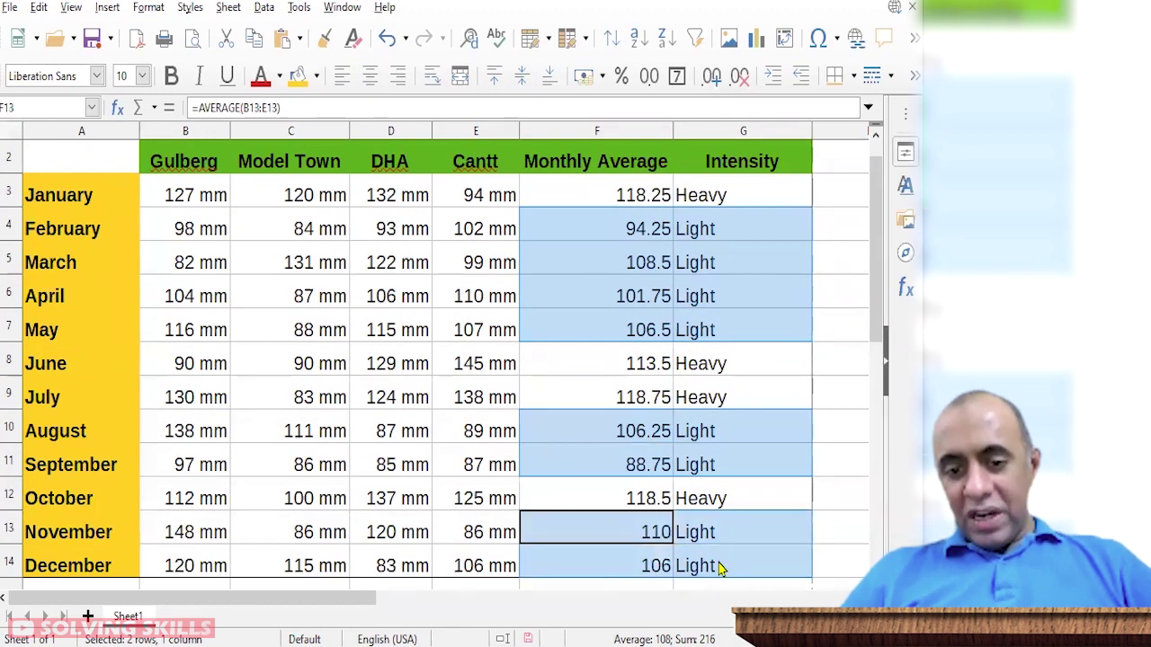
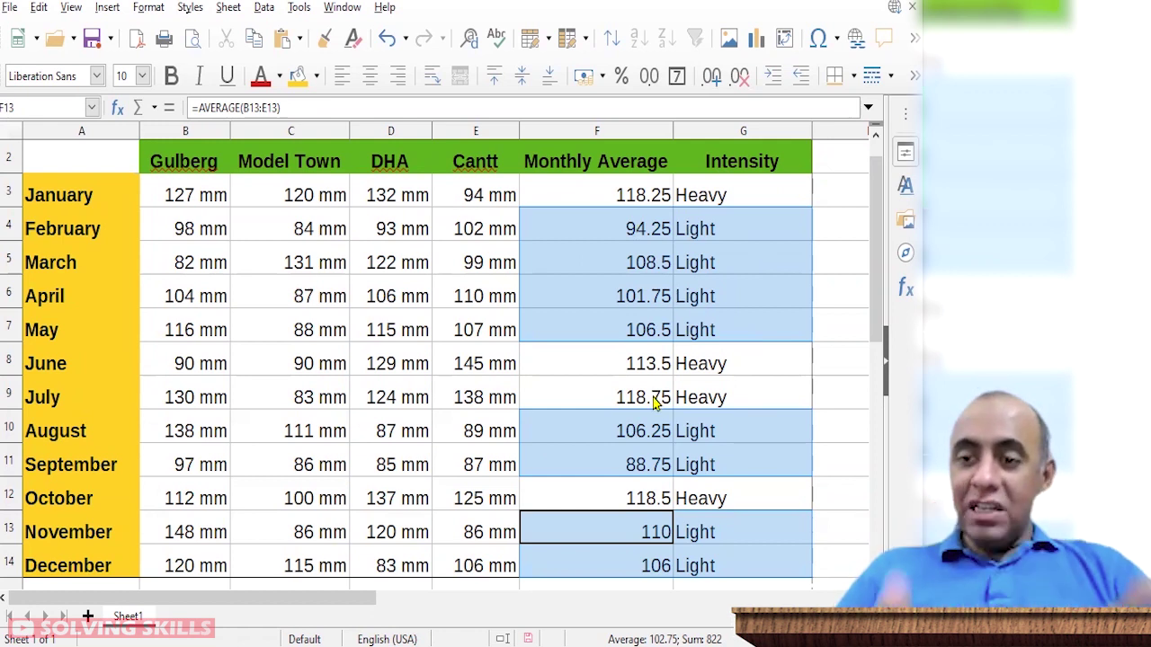
Step: Start a SUMIF formula in G17 with the monthly averages F3:F14 as its range
drag(881, 288, 878, 382)
click(749, 396)
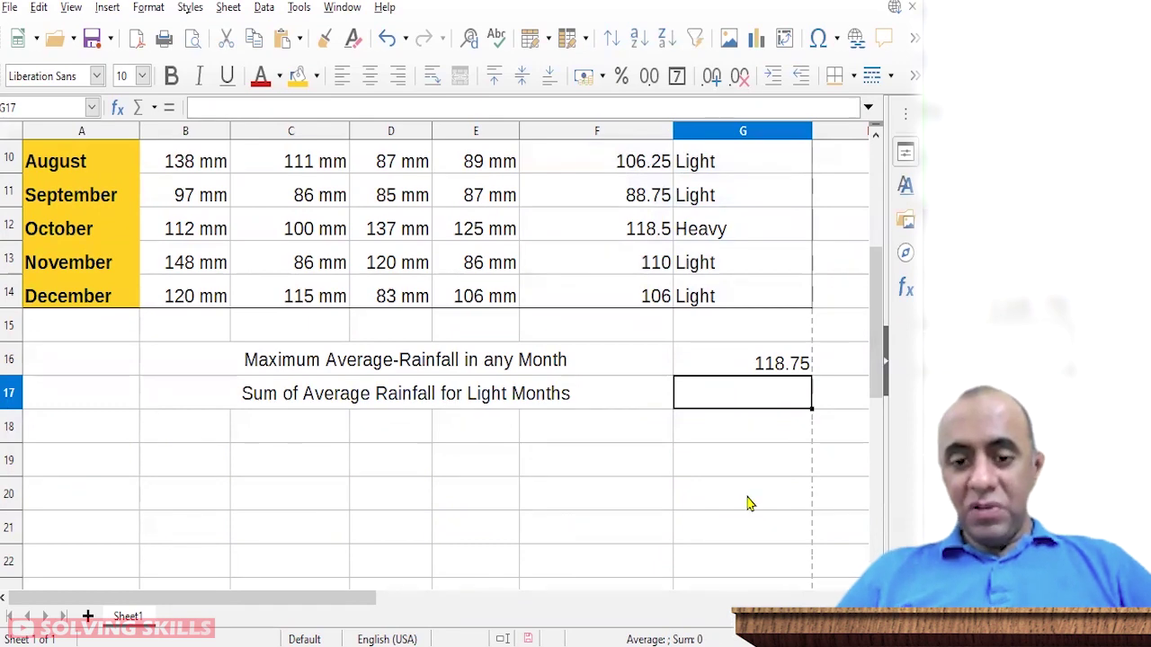
click(755, 639)
mouse_move(876, 283)
mouse_down()
mouse_move(875, 268)
mouse_move(875, 306)
mouse_up()
text(=su)
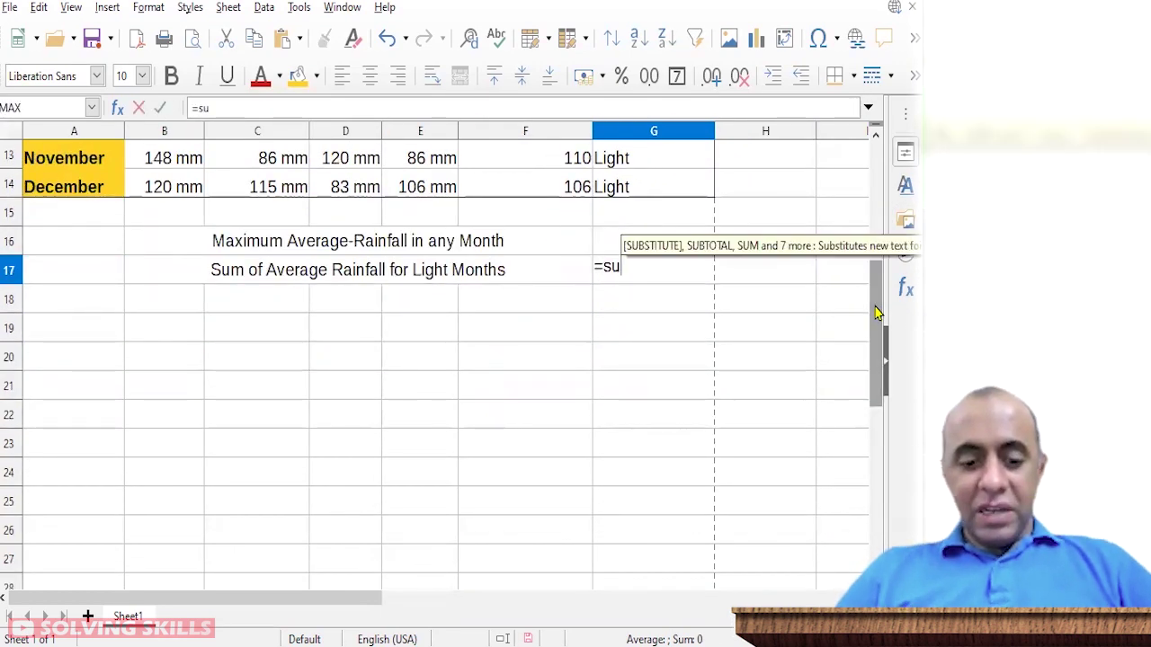
text(mif()
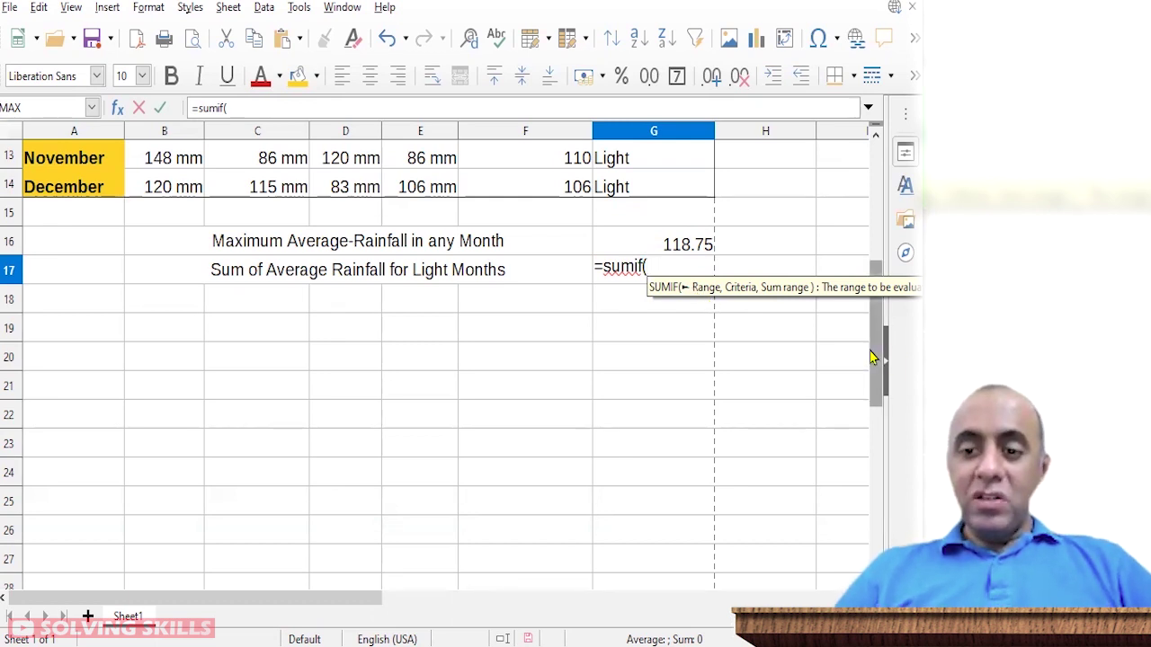
drag(872, 358, 870, 252)
drag(562, 209, 564, 531)
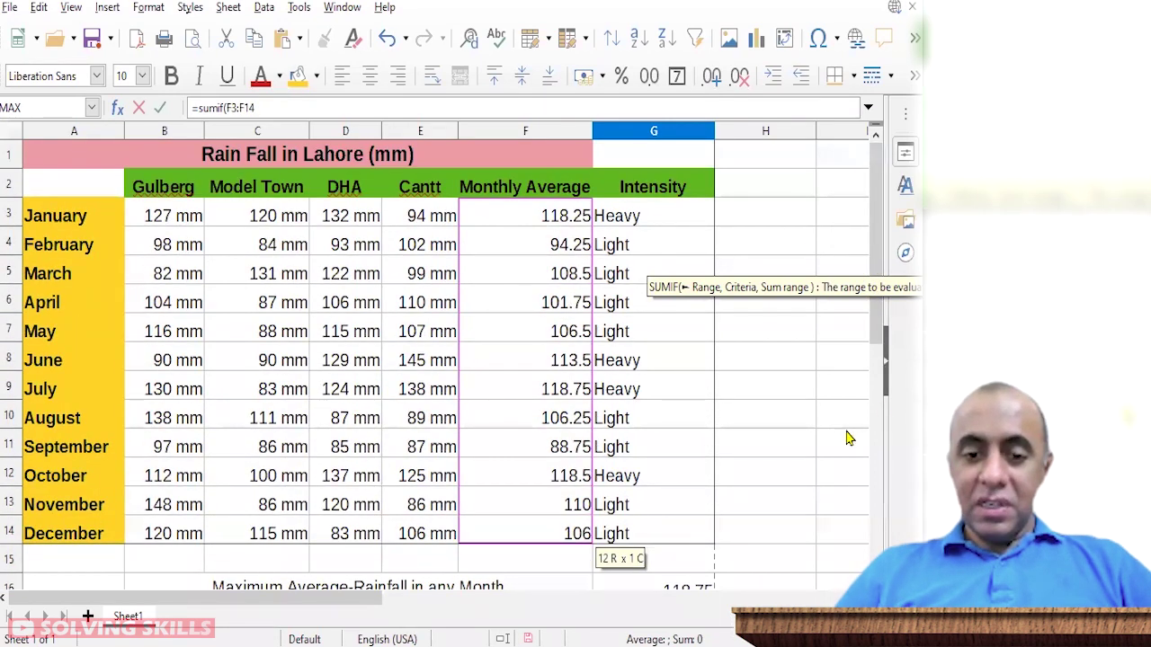
drag(881, 255, 873, 435)
click(700, 238)
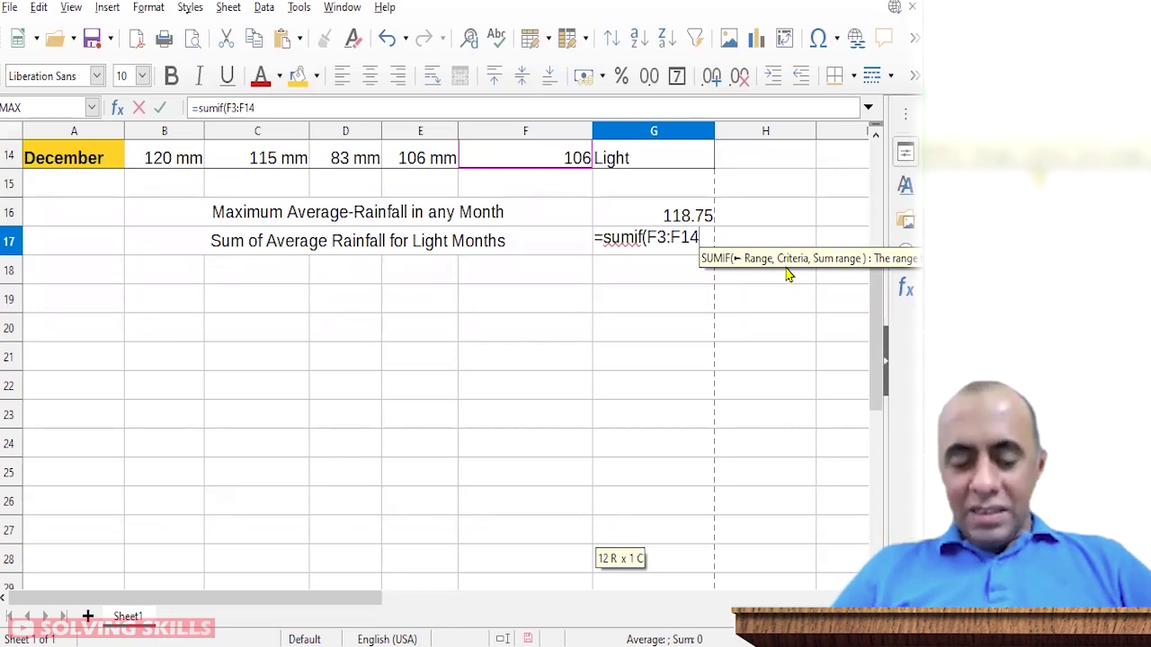
Step: Complete the G17 formula with the criterion for Light months so it reads =SUMIF(F3:F14,"<=110")
text(,)
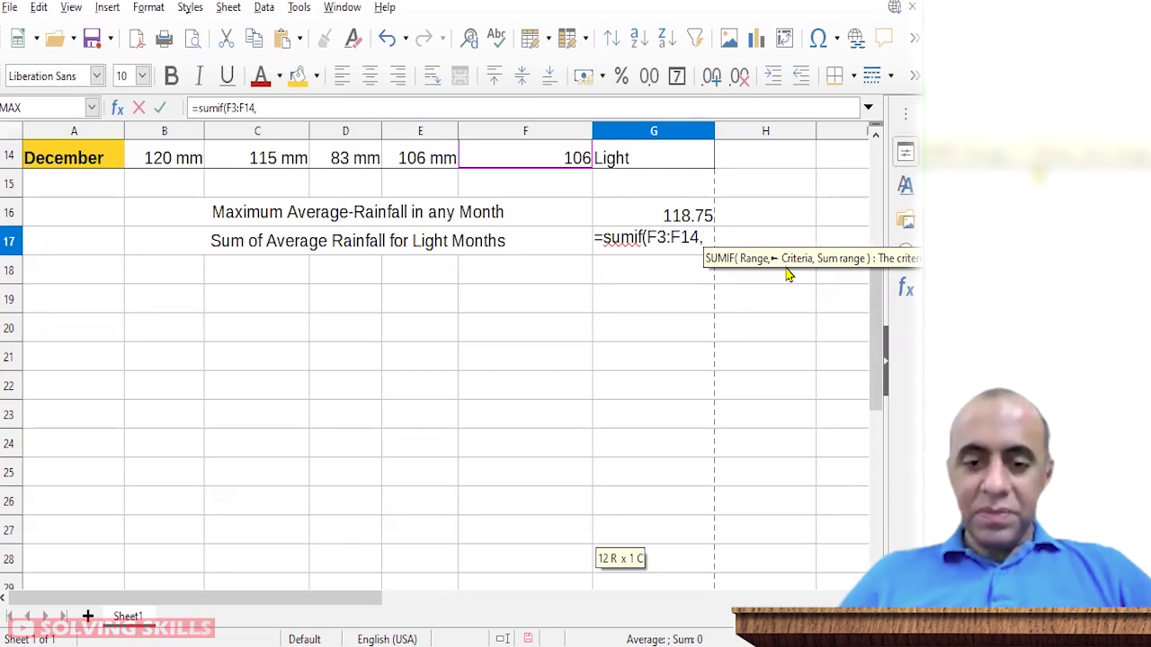
text(")
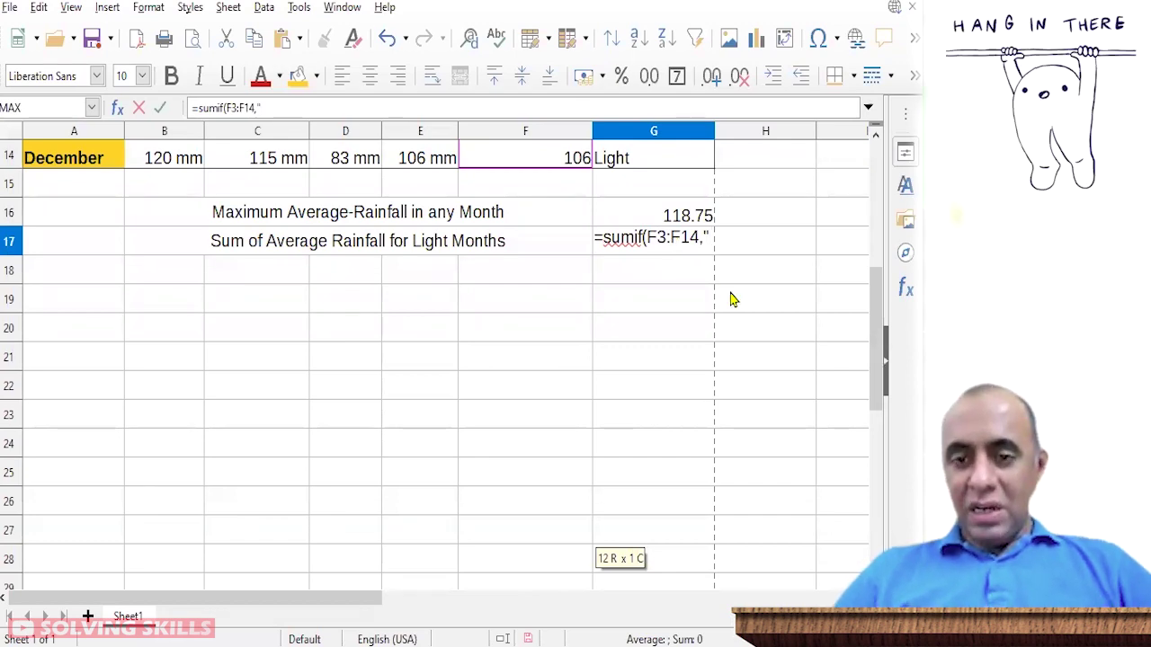
key(Return)
key(Up)
key(F2)
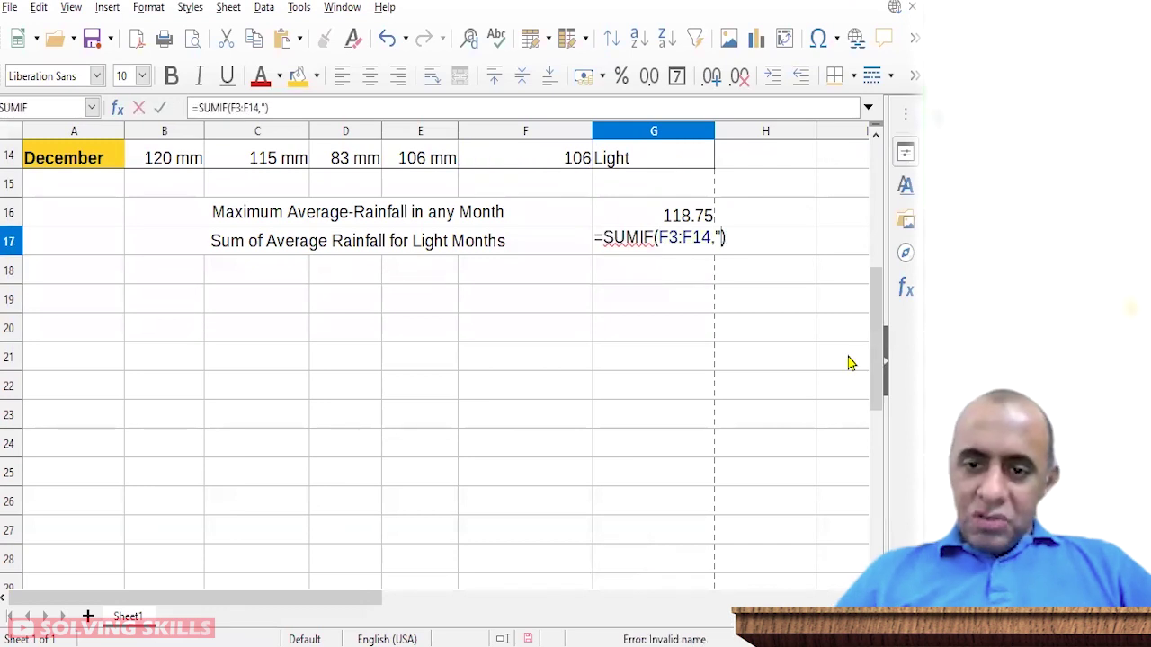
text(=)
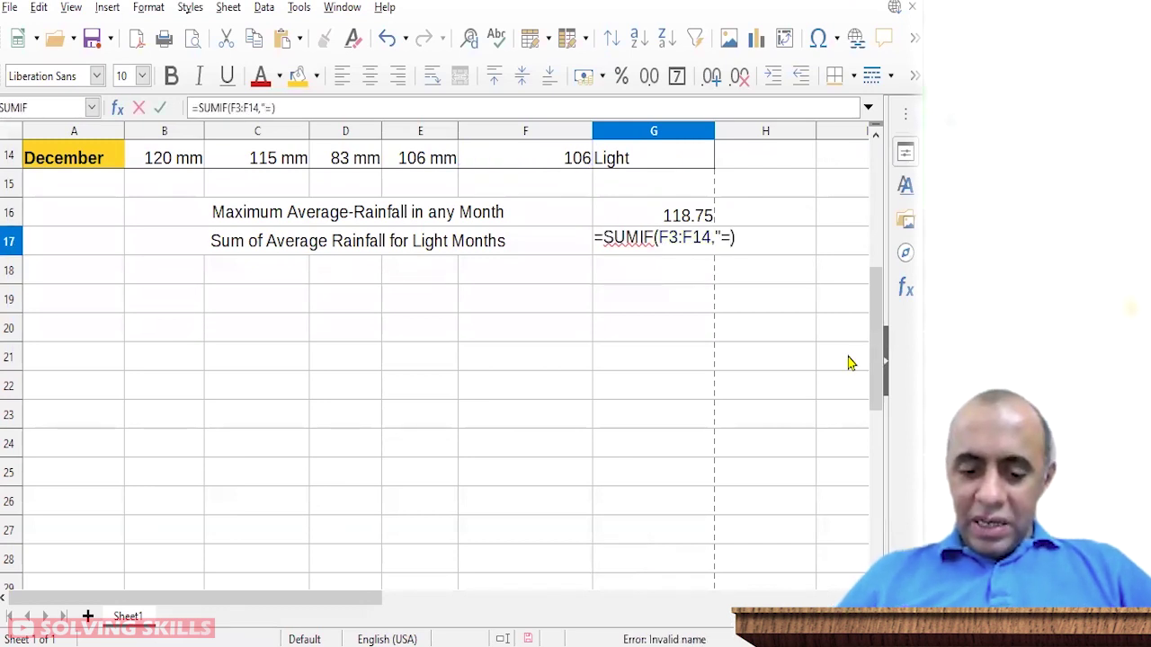
key(BackSpace)
text(>)
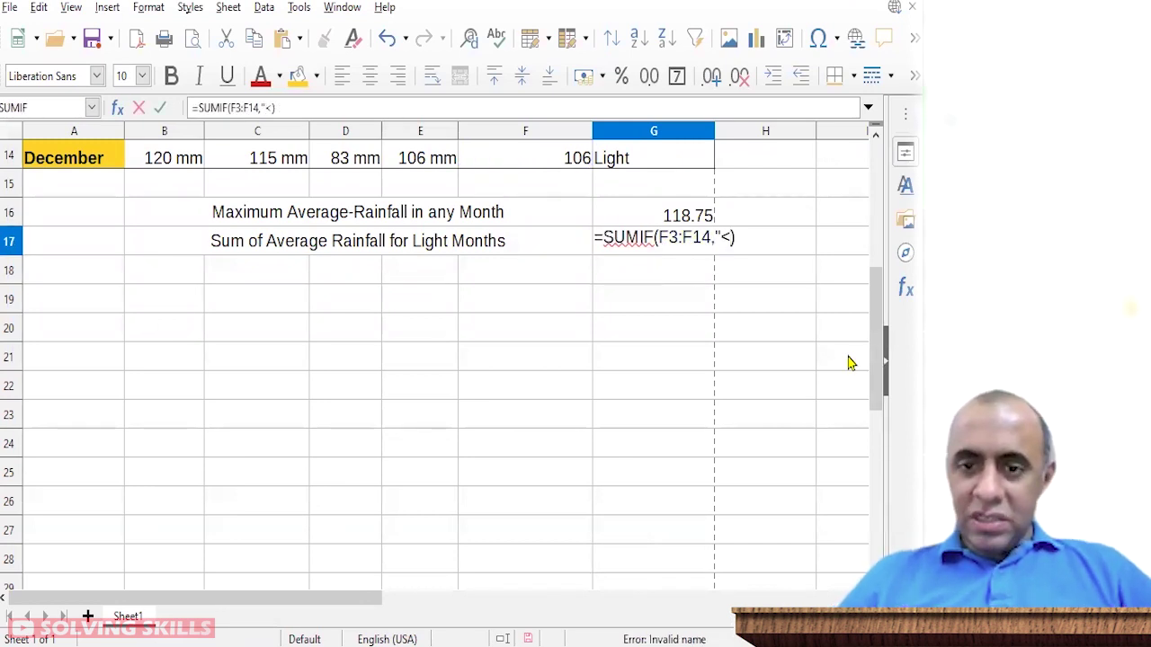
text(=)
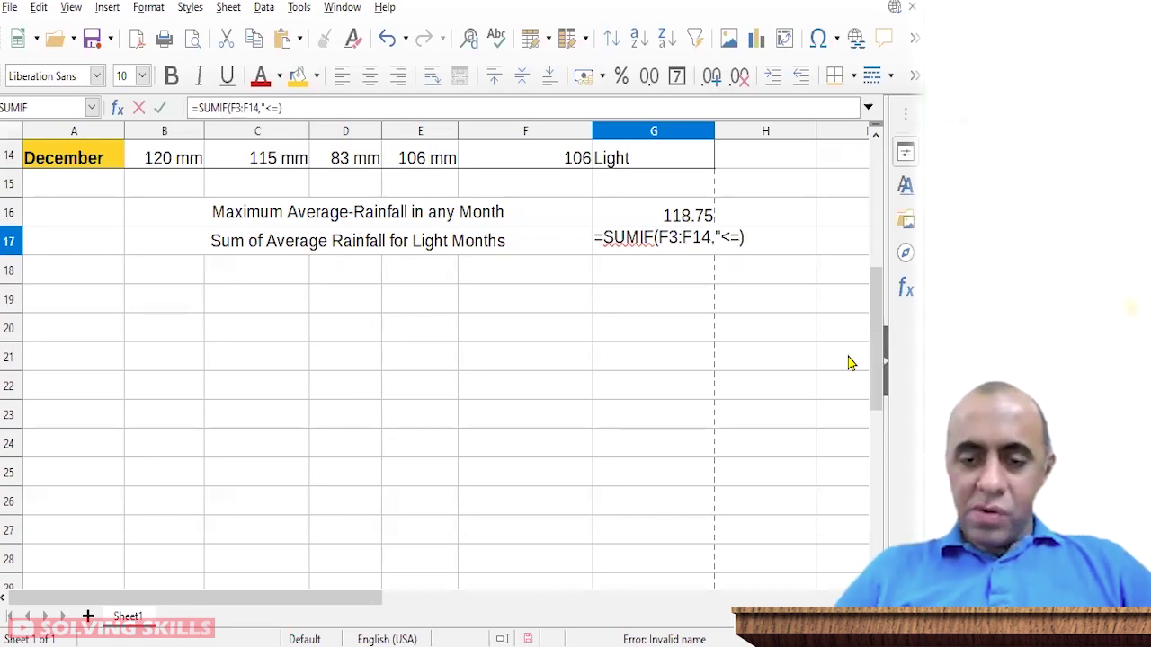
text(110)
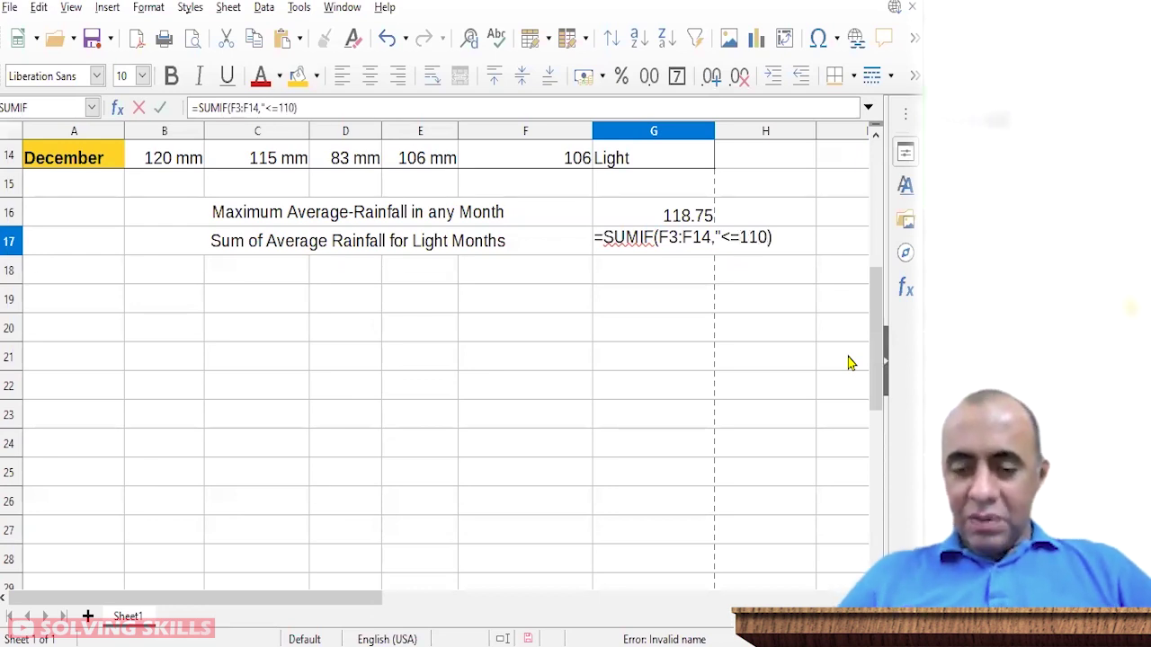
text(")
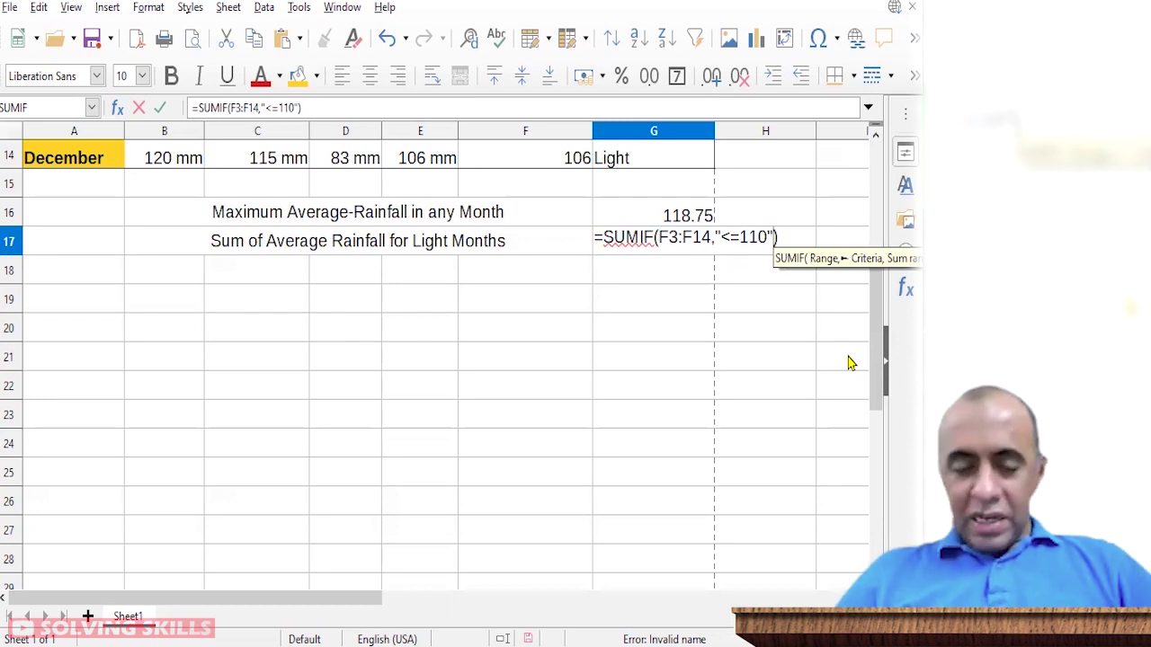
text())
key(Return)
Step: Review the SUMIF formula in G17 against the averages and intensities of the months
key(Up)
key(F2)
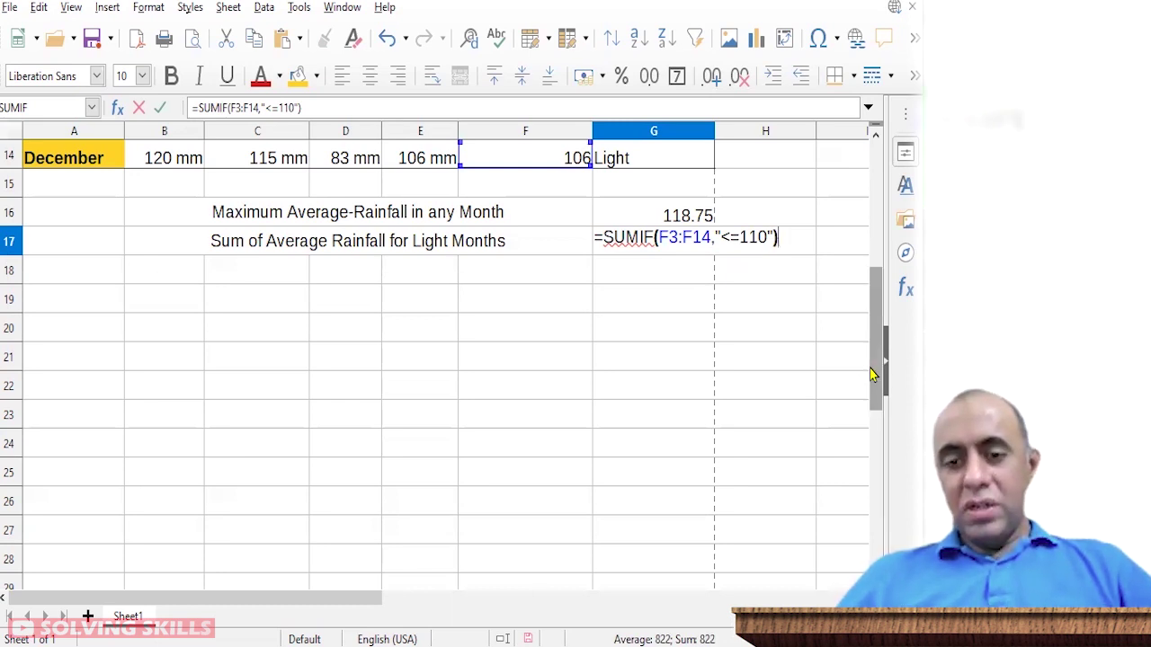
drag(871, 363, 870, 269)
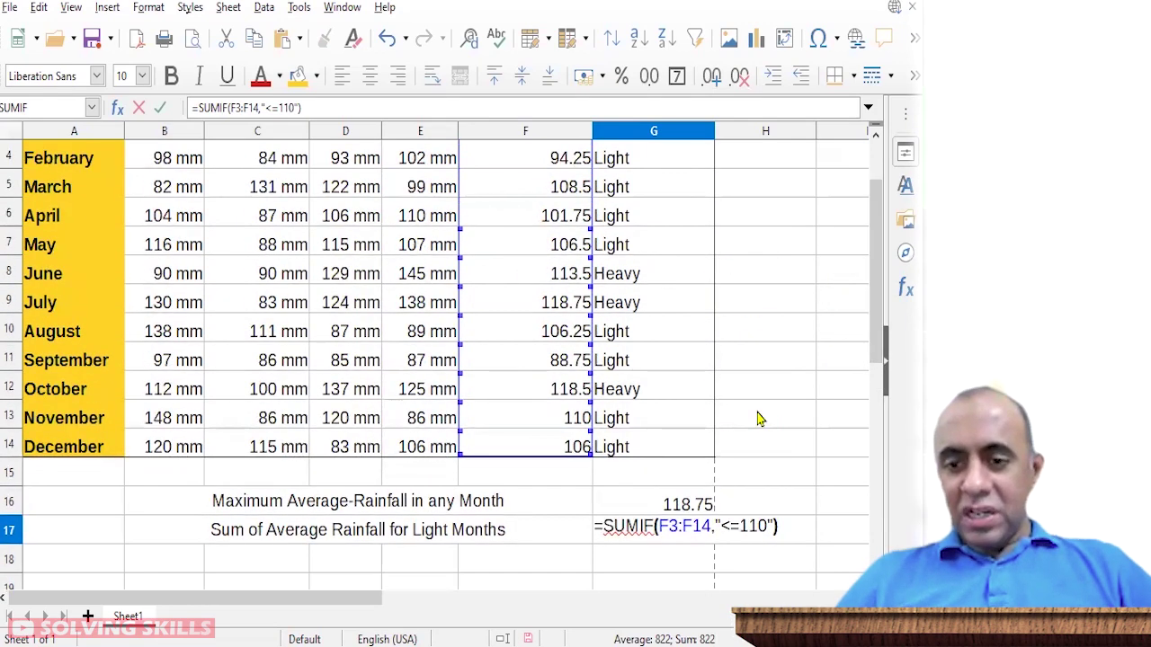
drag(880, 329, 880, 409)
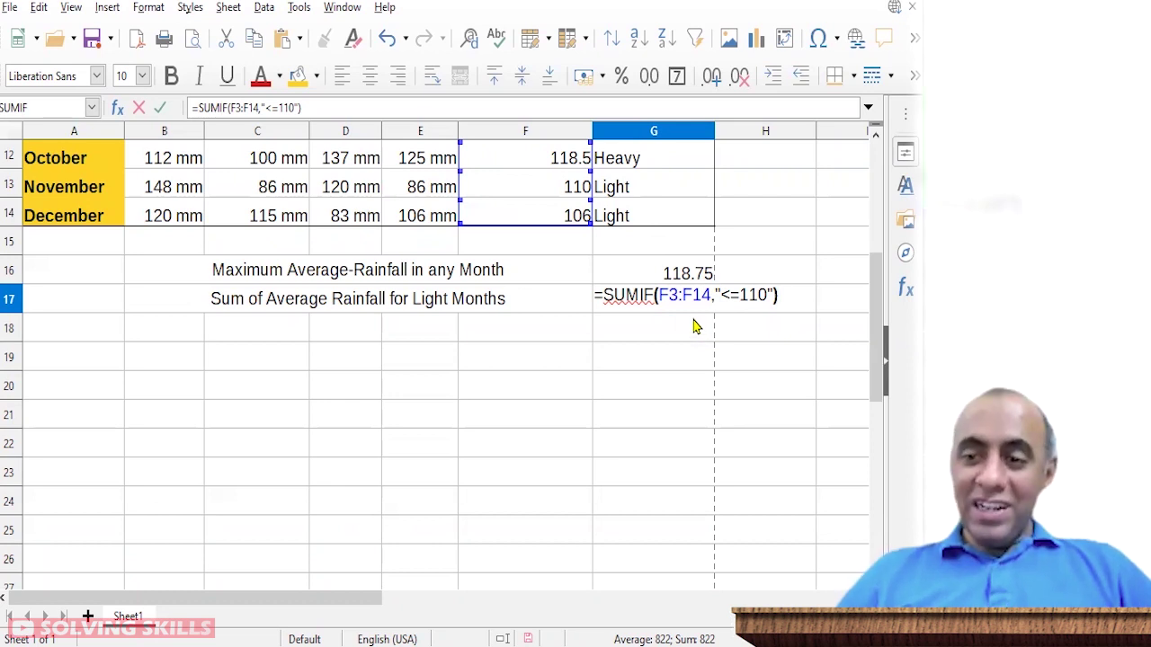
key(Return)
key(Up)
key(F2)
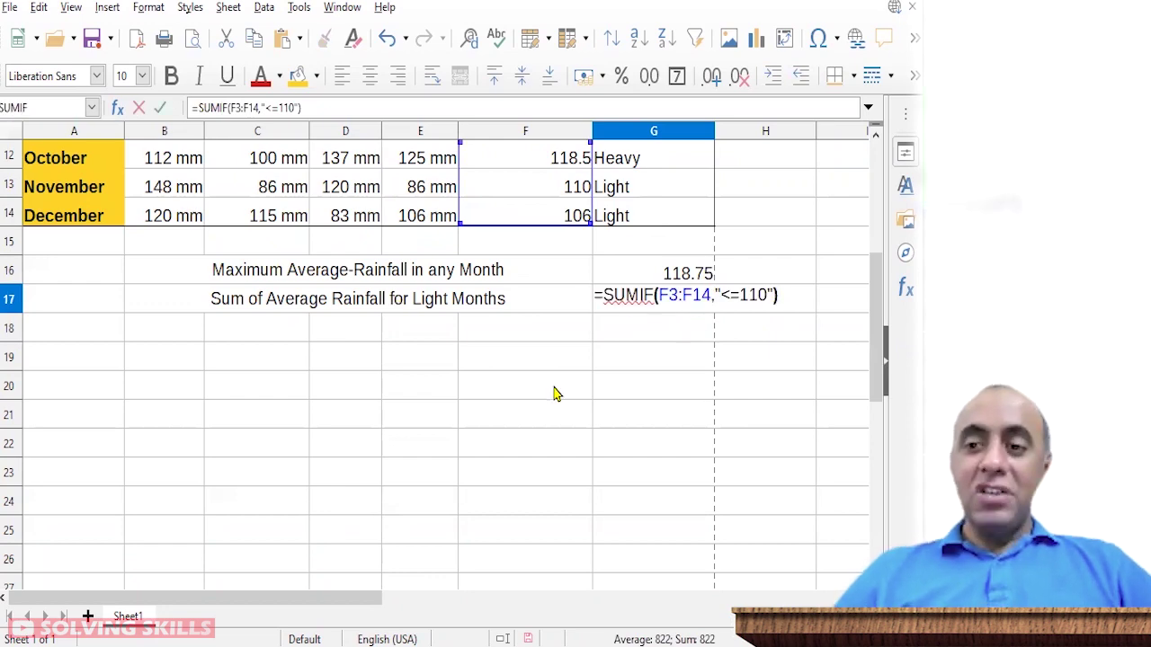
key(Left)
key(Left)
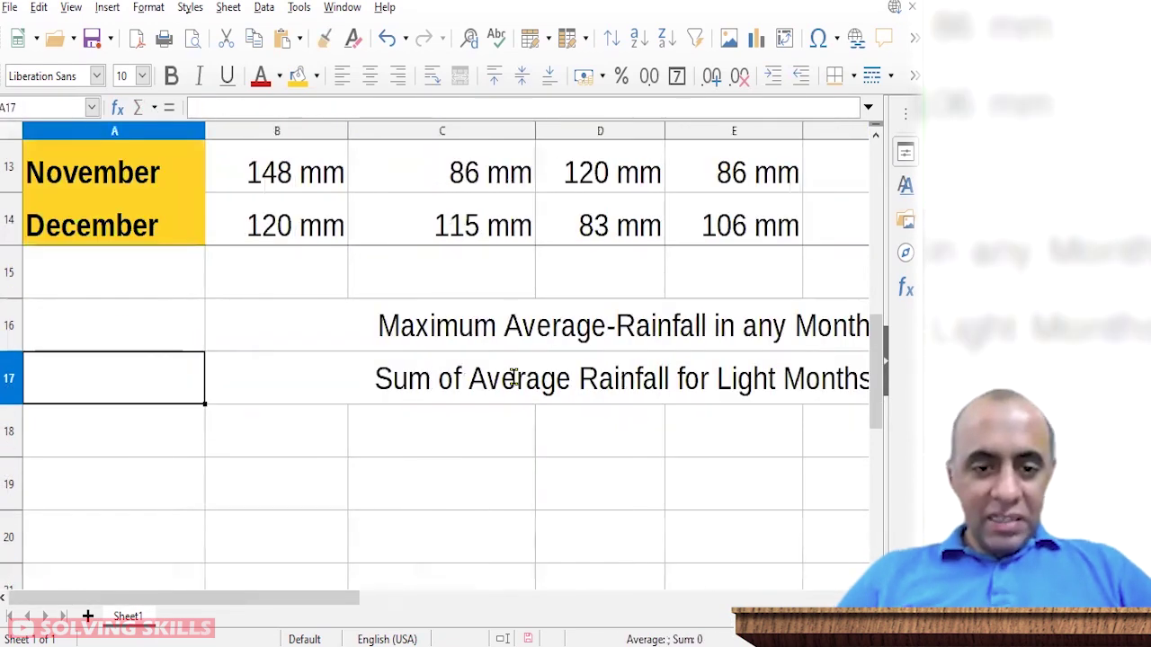
key(Right)
key(Right)
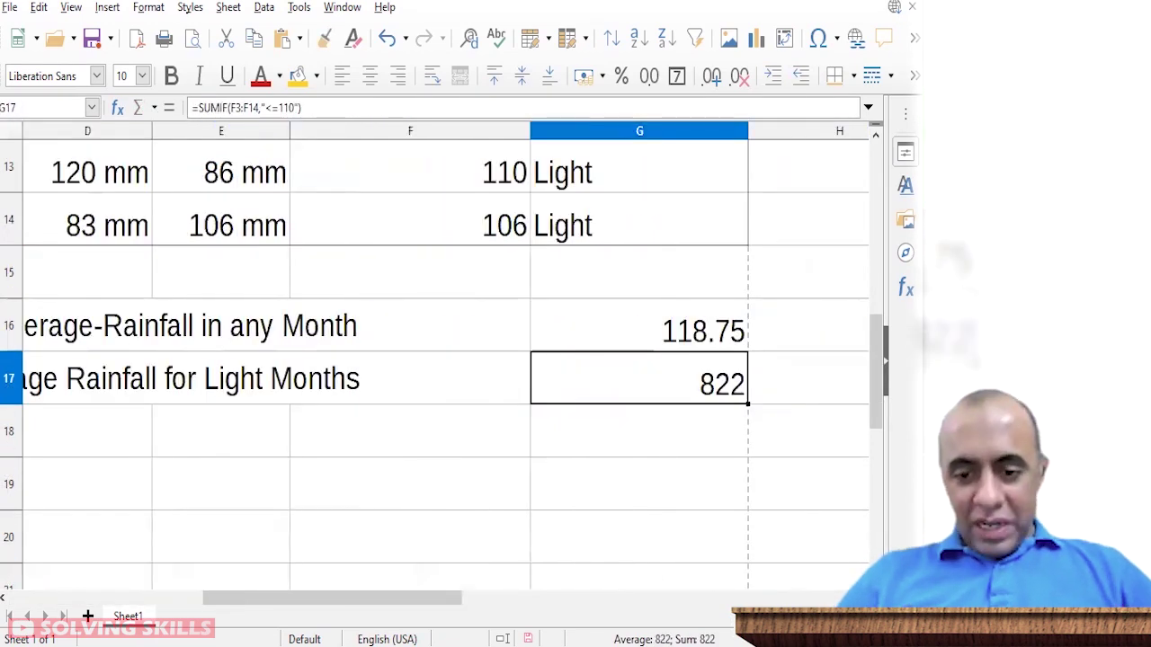
scroll(446, 359, down, 2)
key(Left)
key(Left)
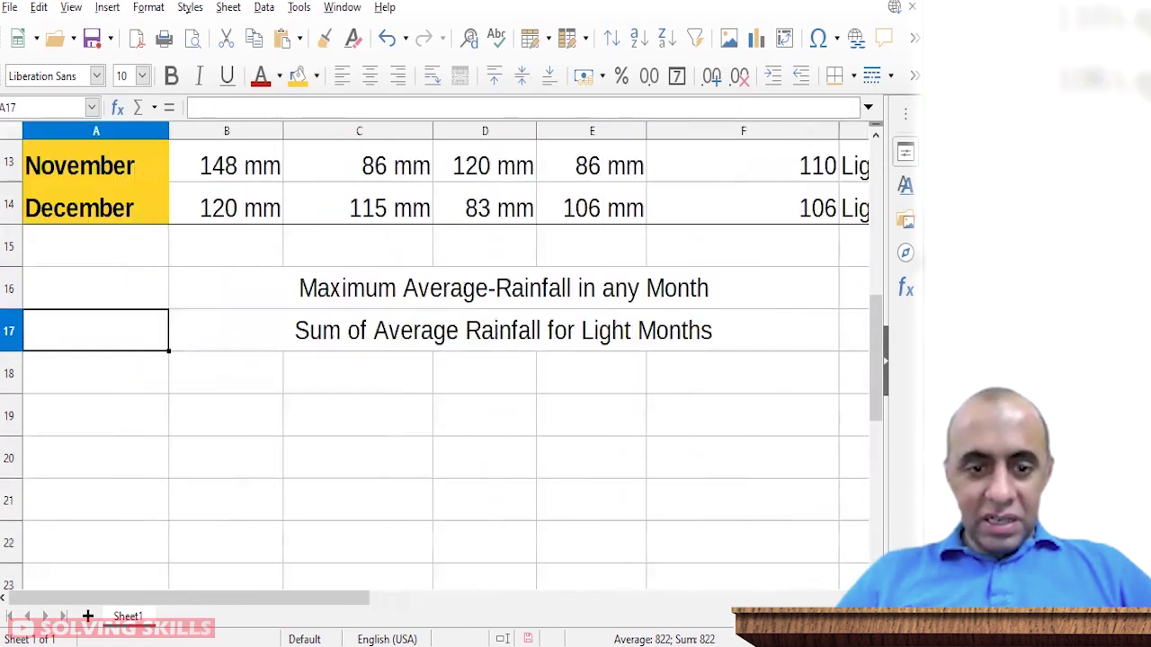
key(Right)
key(Right)
Step: Copy the merged Light Months label from row 17 into B18
key(Down)
key(Left)
key(Left)
scroll(446, 359, down, 1)
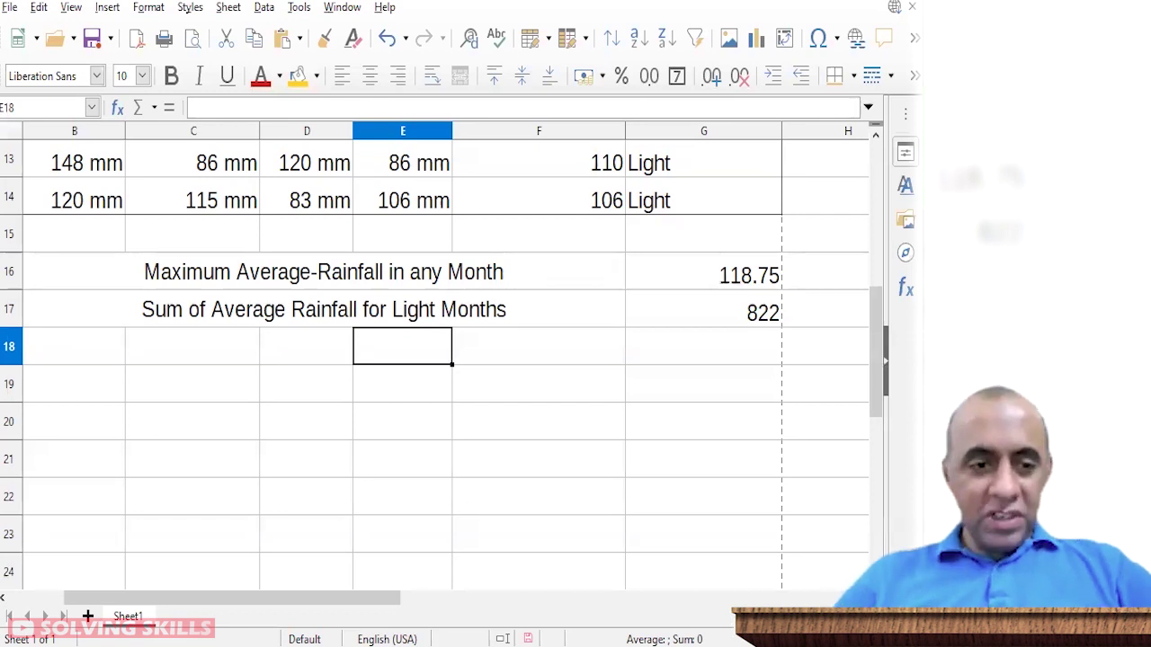
key(Up)
key(ctrl+c)
key(Down)
key(Left)
key(Left)
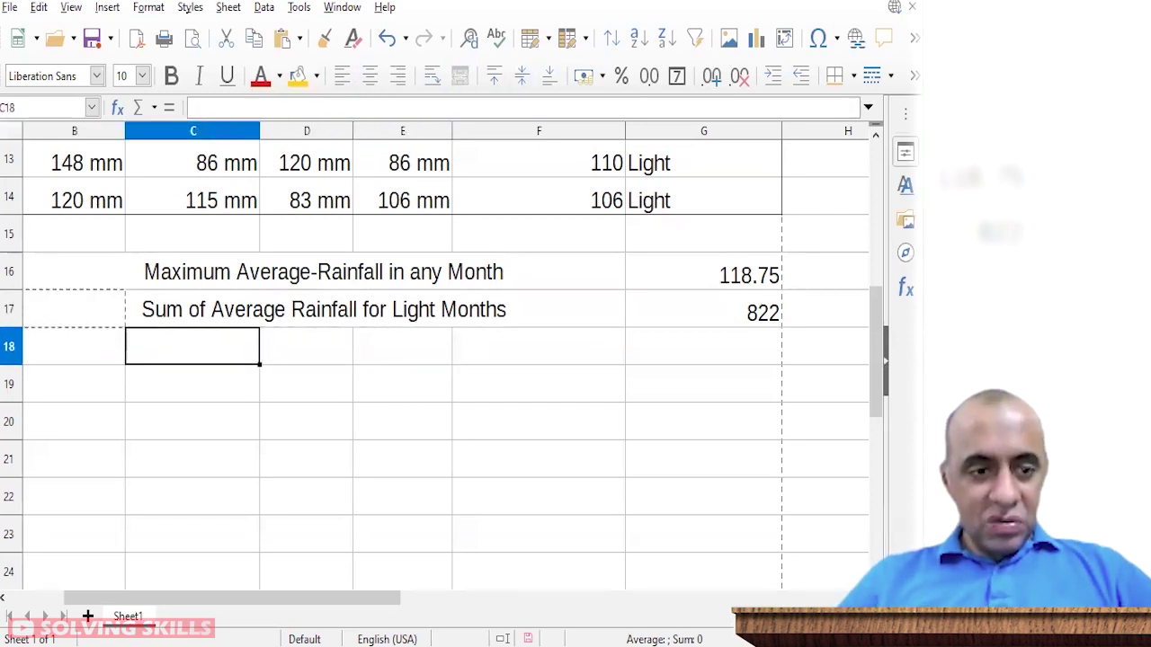
key(Left)
key(ctrl+v)
key(Right)
key(Left)
Step: Reword the B18 label as Sum of Average Rainfall for Heavy Months
key(F2)
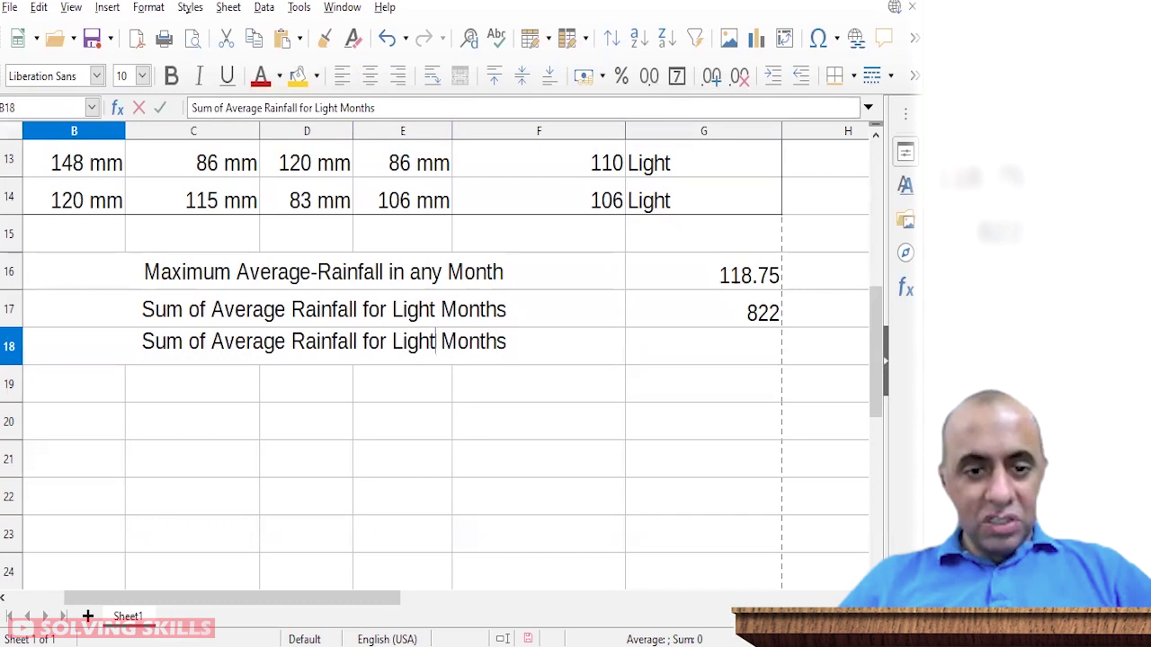
key(Right)
key(shift+Left)
key(shift+Left)
key(End)
key(ctrl+shift+Left)
key(ctrl+shift+Left)
key(Left)
key(shift+Left)
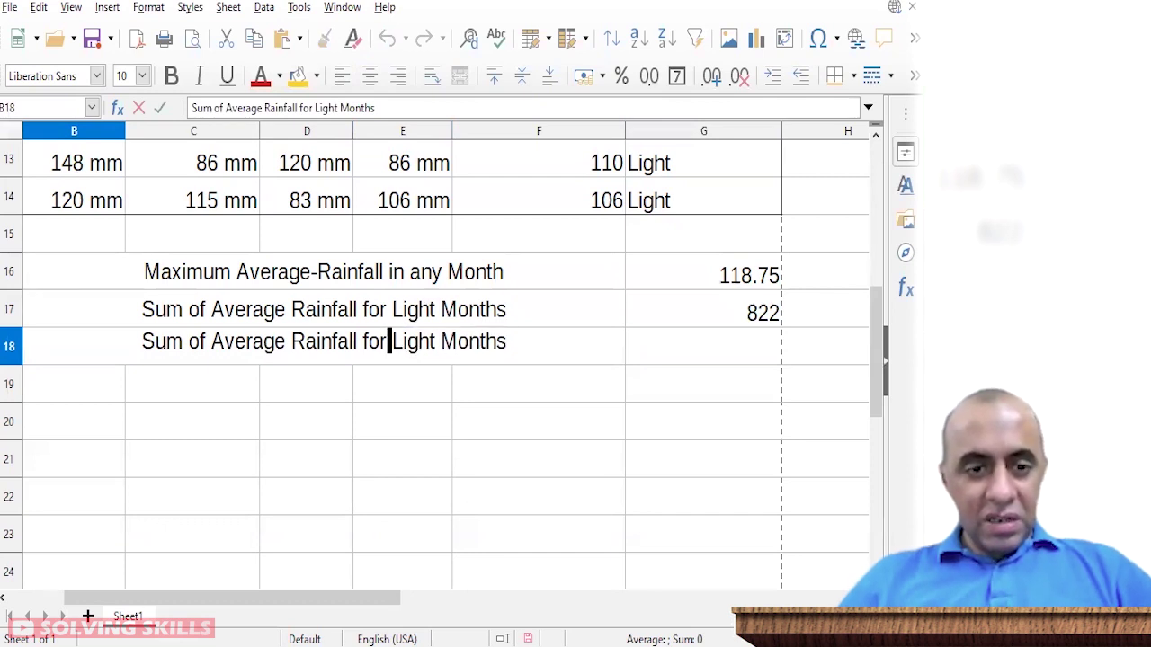
key(ctrl+shift+Right)
text(H)
key(BackSpace)
text(H)
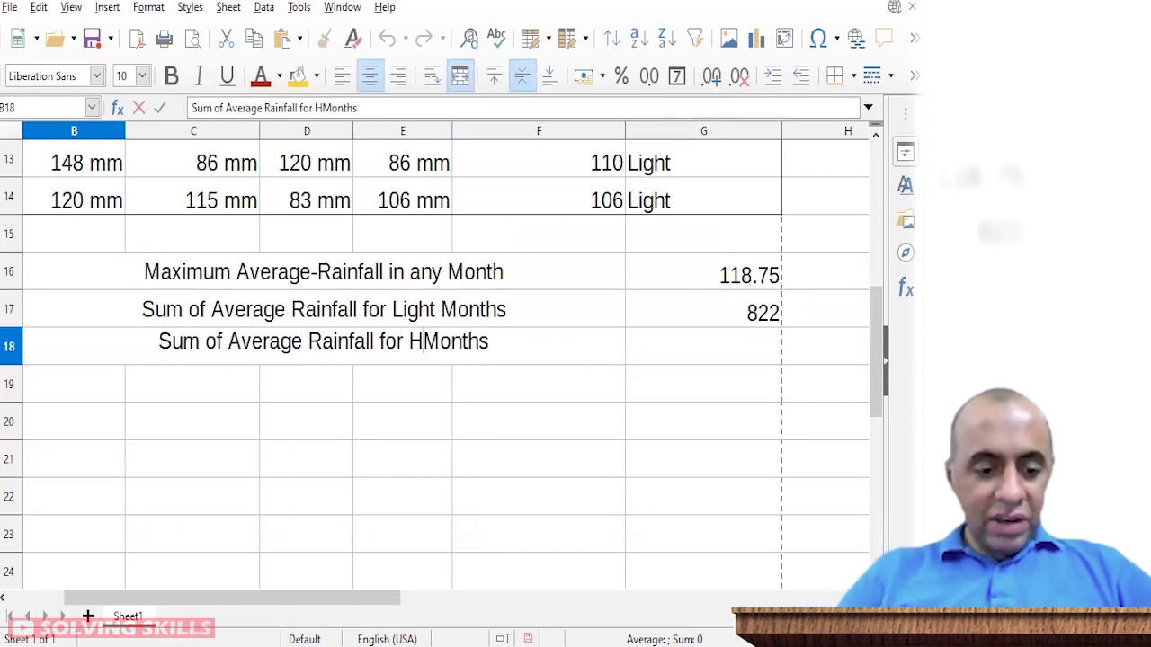
text(eavy)
key(Return)
key(Up)
key(Right)
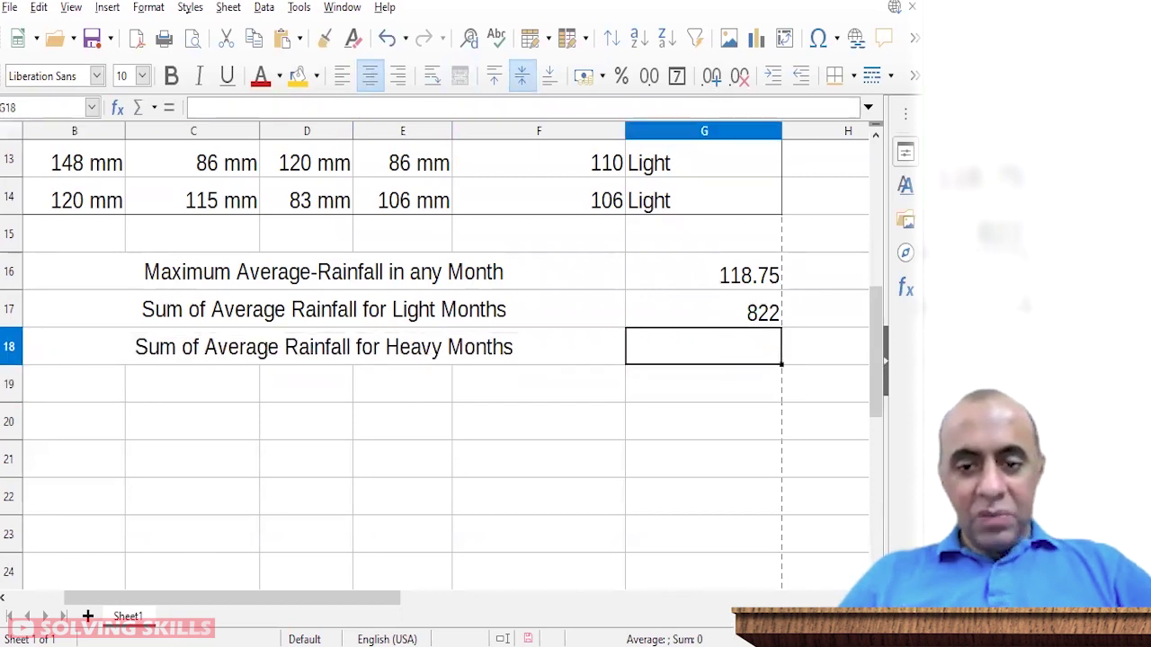
key(Up)
key(F2)
key(shift+Home)
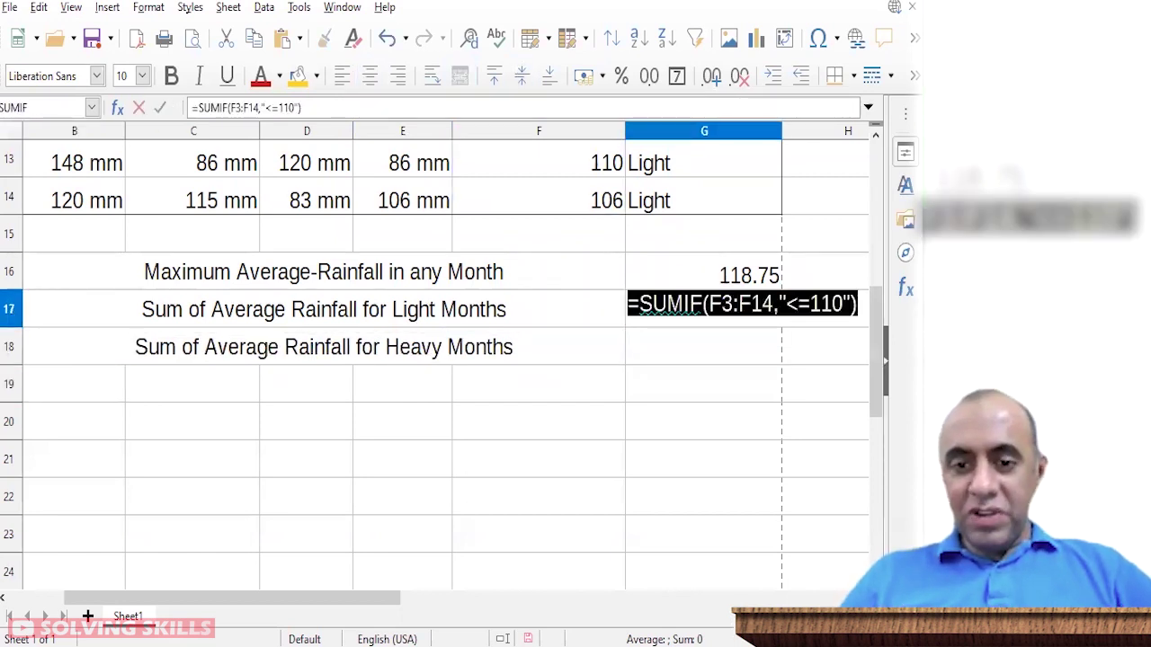
key(shift+Return)
key(Down)
key(F2)
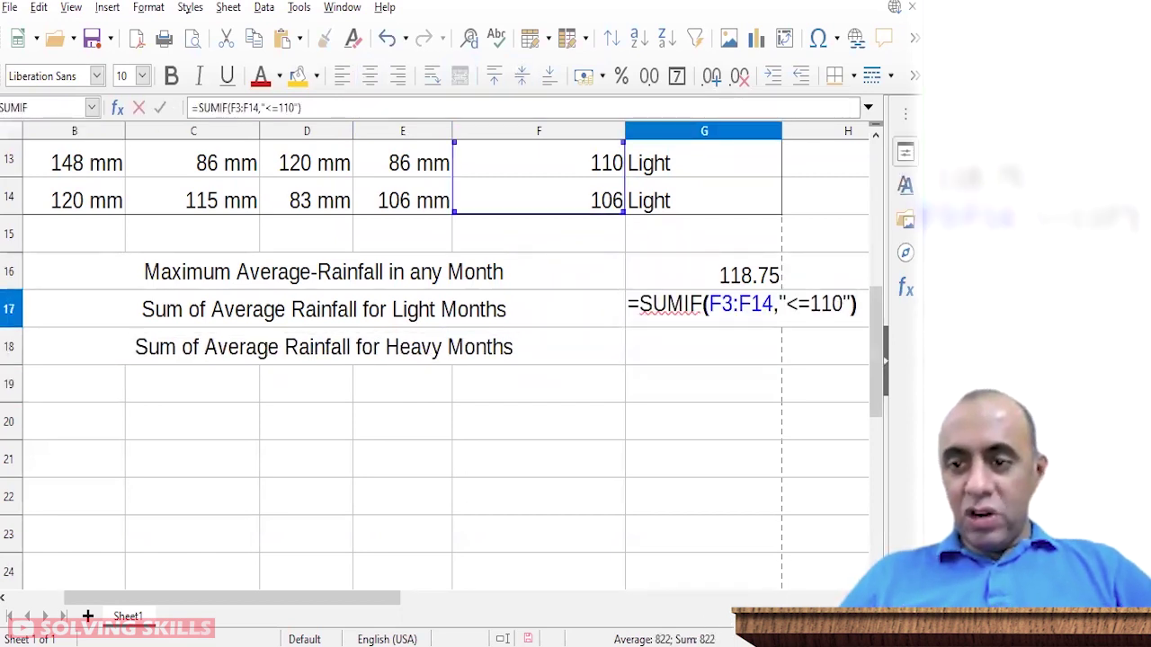
key(shift+Home)
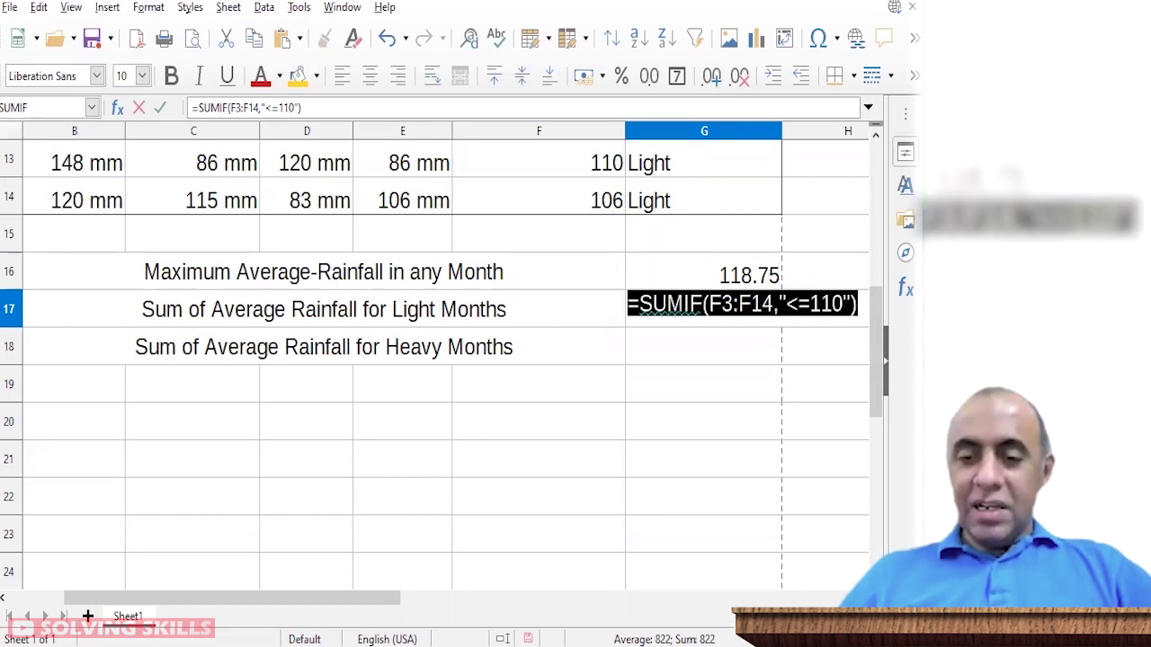
key(shift+Return)
Step: Copy the SUMIF formula from G17 into G18 beside the Heavy Months label
key(Down)
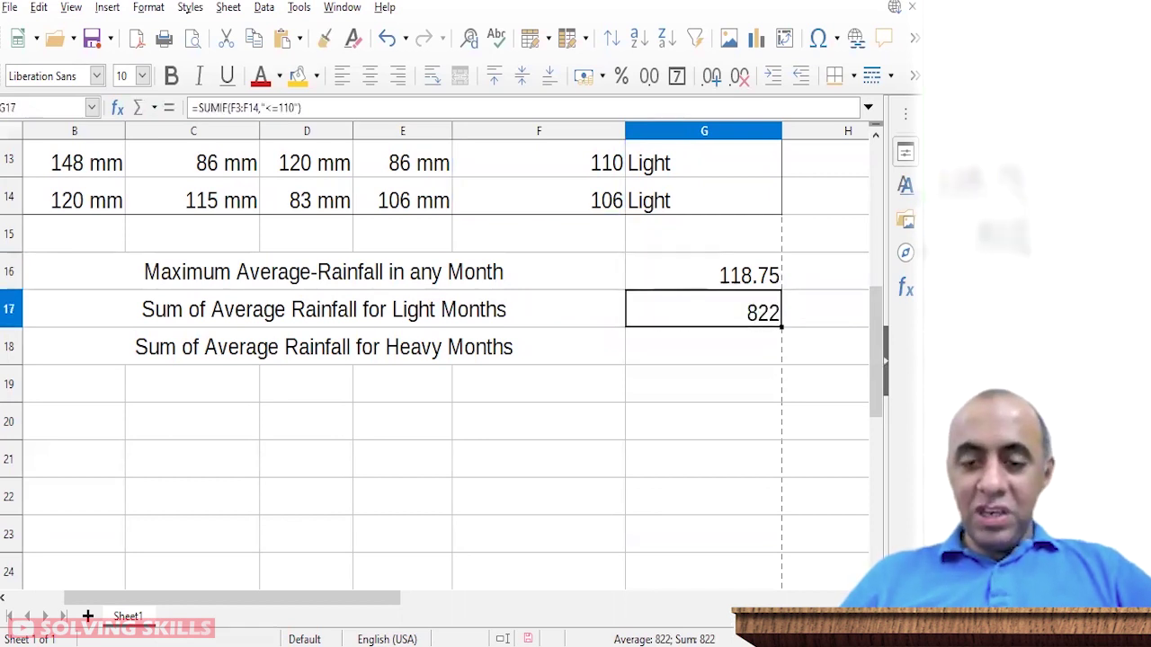
key(ctrl+c)
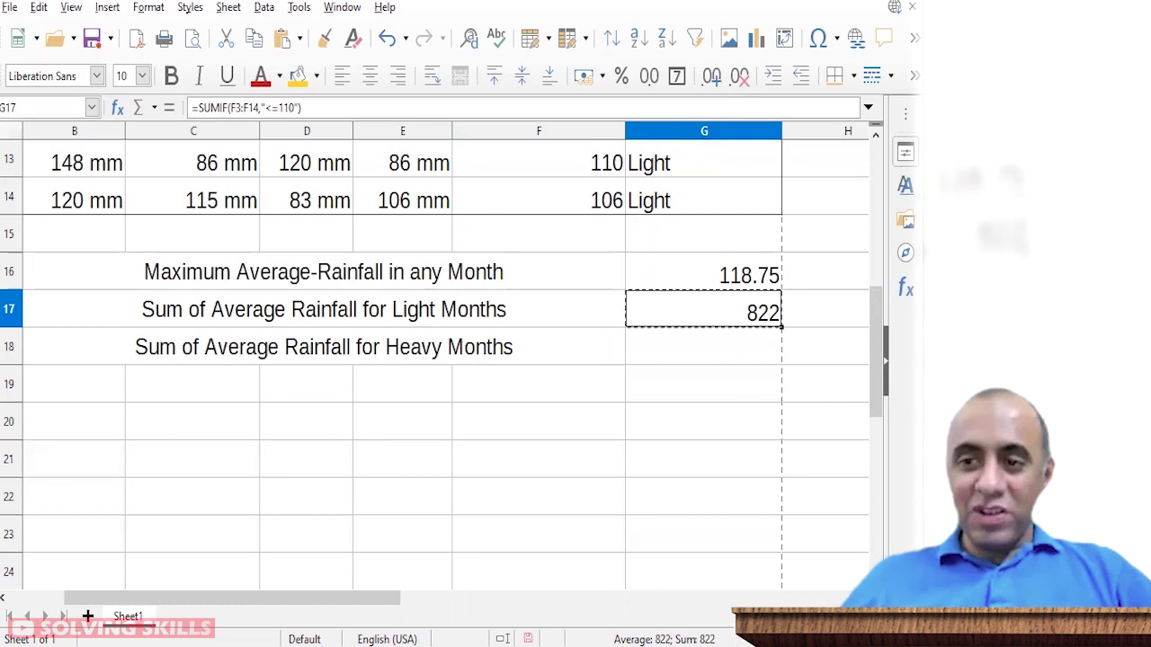
key(Down)
key(ctrl+v)
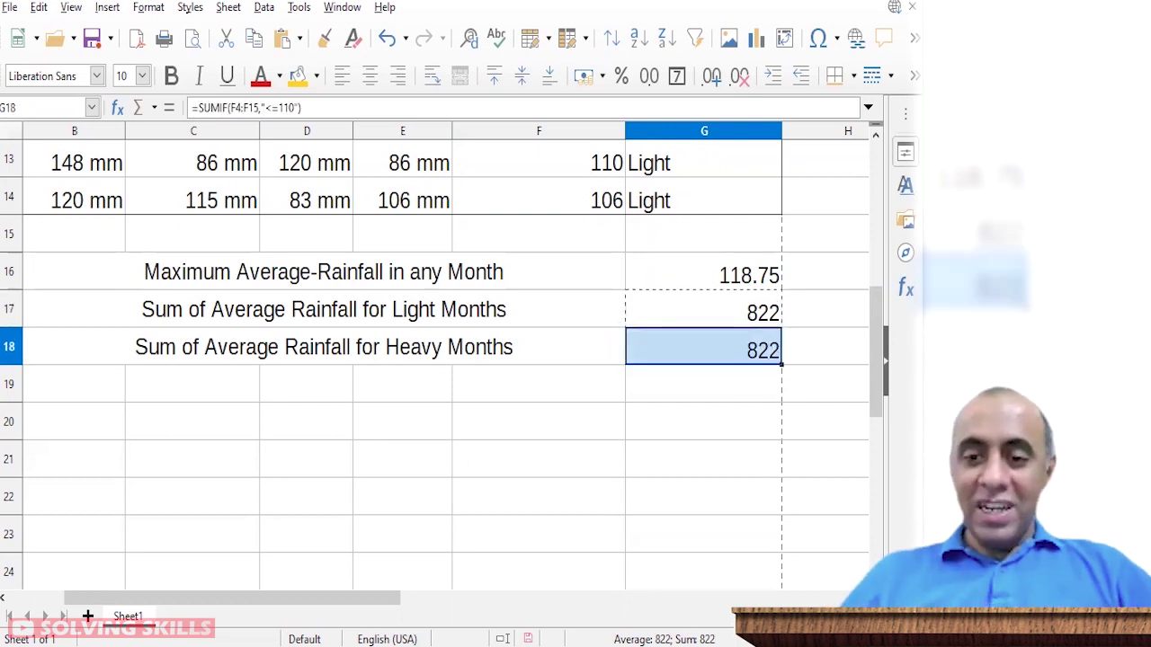
Step: Check the cell range used by the SUMIF formula copied into G18
key(F2)
key(Left)
key(Left)
key(Left)
key(Left)
key(Left)
key(Left)
key(Left)
key(Left)
key(Left)
key(Left)
key(Left)
key(Left)
key(Left)
key(Left)
key(Left)
key(Left)
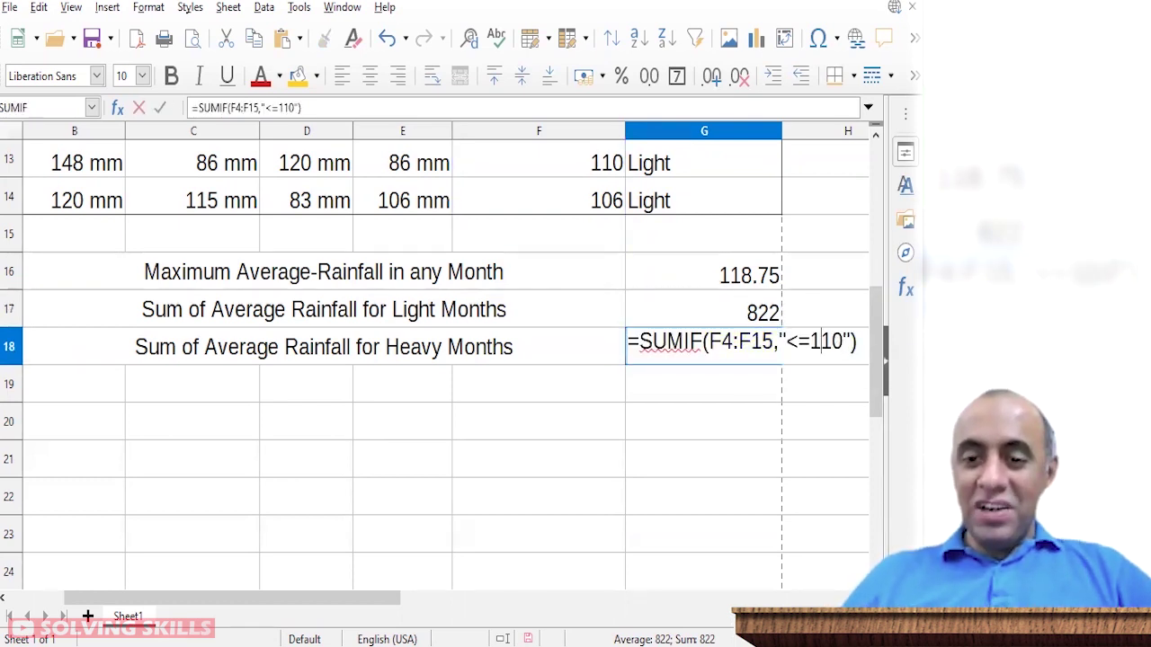
key(Right)
key(Right)
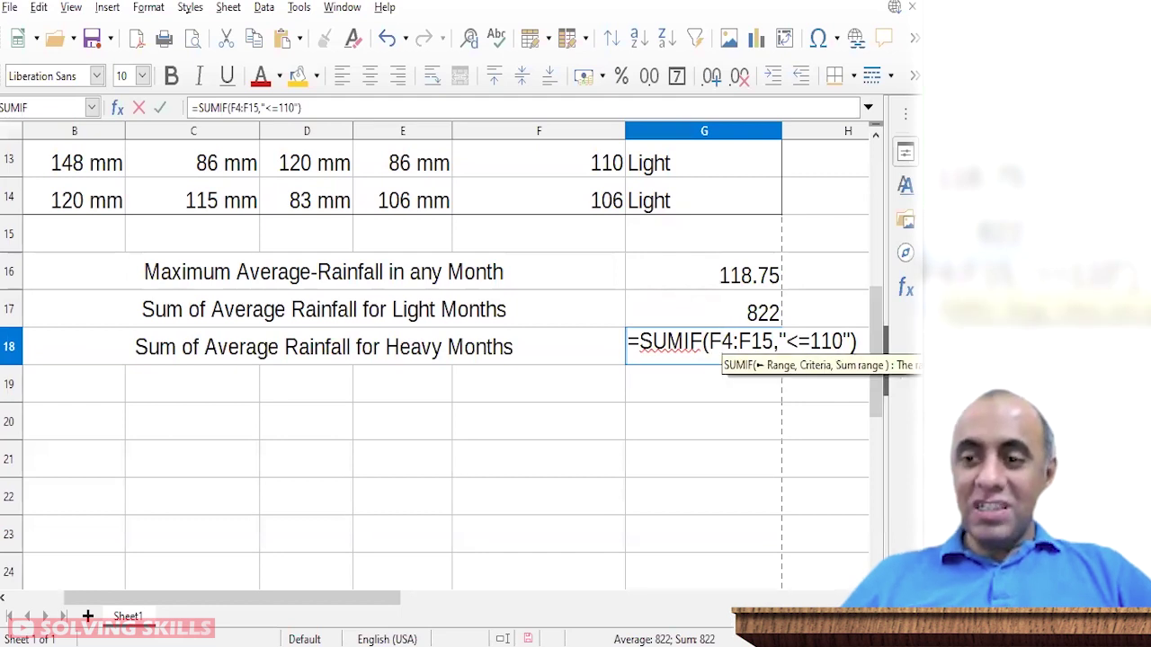
key(shift+Right)
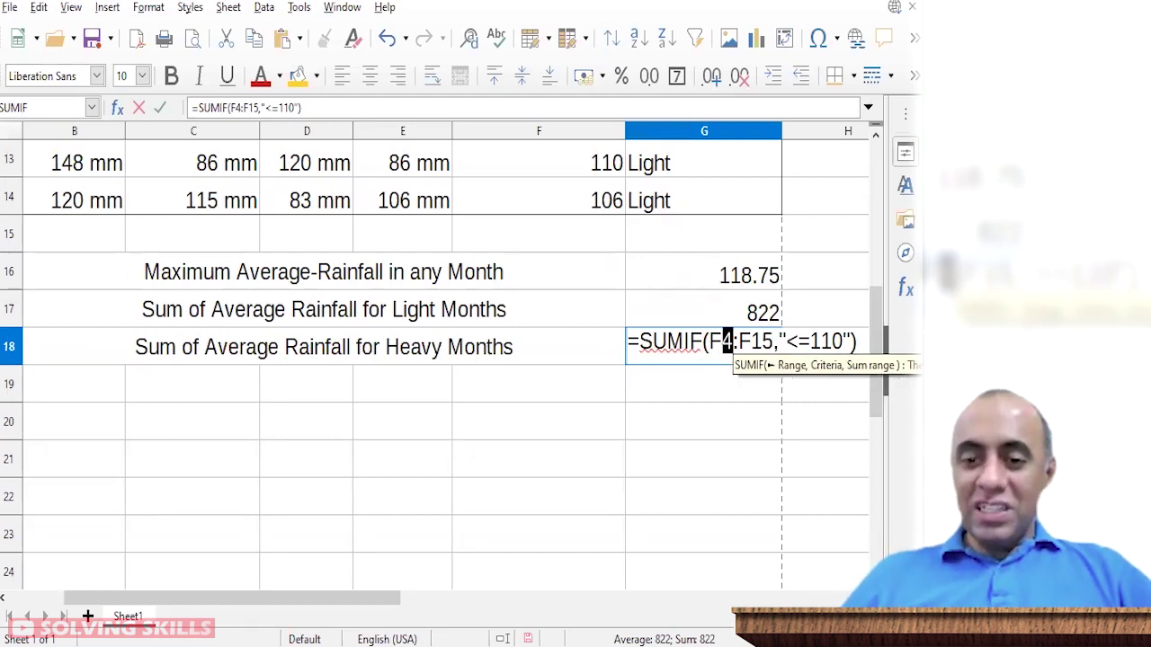
key(Right)
key(Right)
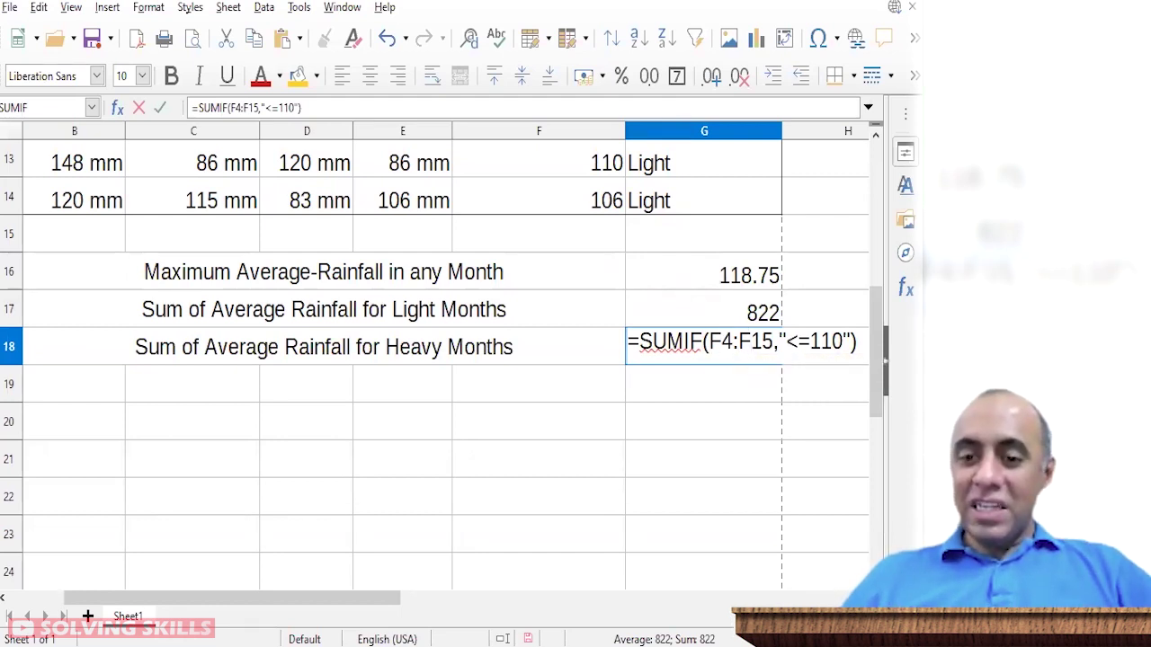
key(Escape)
Step: Replace the G18 formula with the exact formula text from G17, =SUMIF(F3:F14,"<=110")
key(Up)
key(F2)
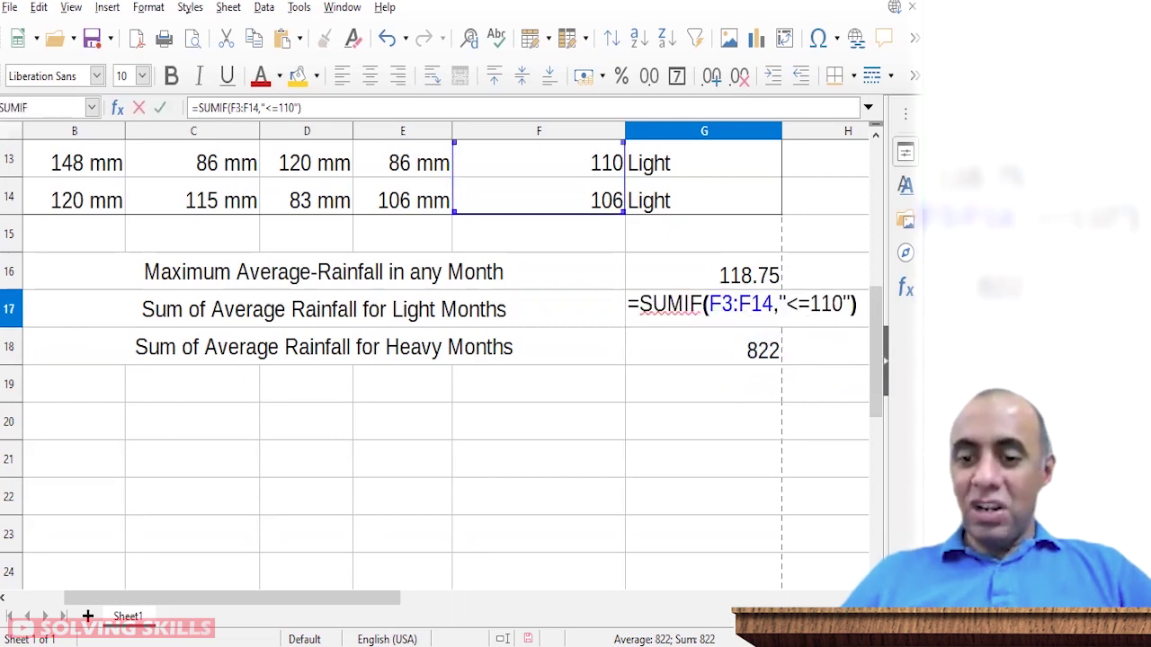
click(720, 304)
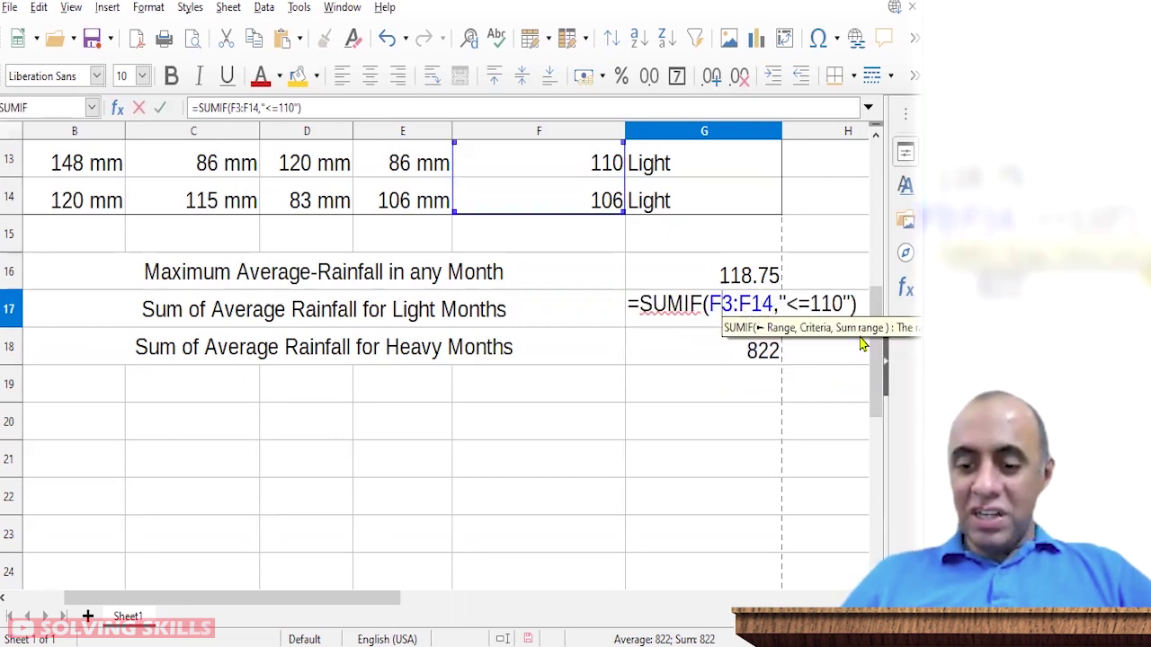
key(Left)
key(Left)
key(Home)
key(shift+Right)
key(shift+Right)
key(shift+Right)
key(shift+Right)
key(shift+Right)
key(shift+Right)
key(shift+Right)
key(shift+Right)
key(shift+Right)
key(shift+Right)
key(shift+Right)
key(shift+Right)
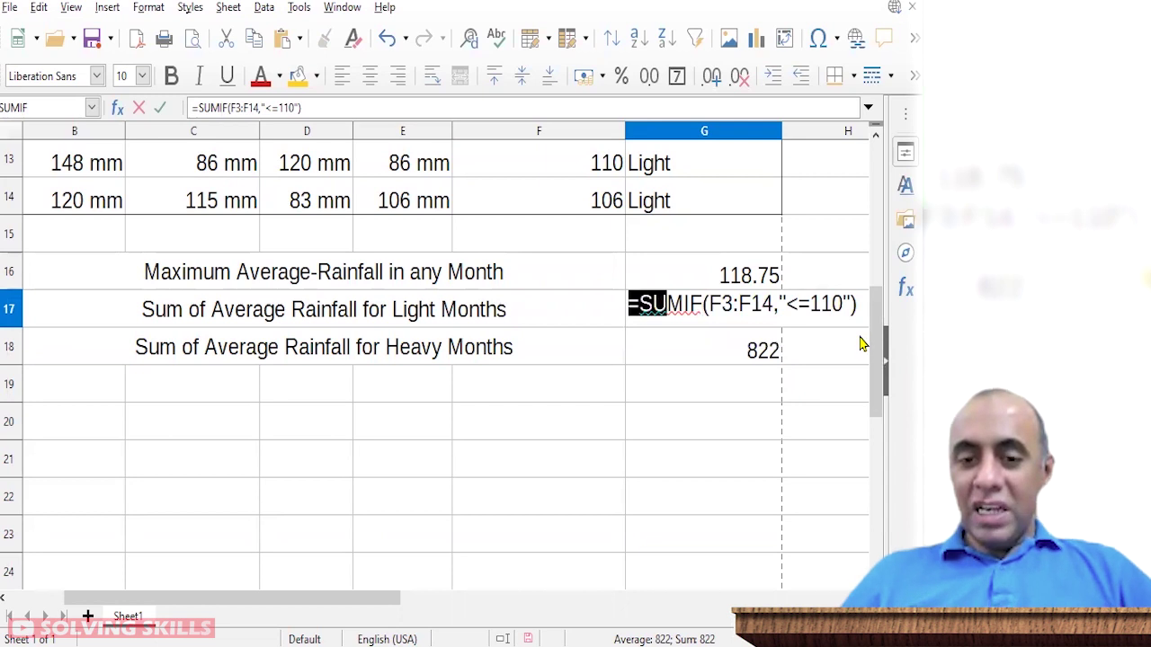
key(shift+End)
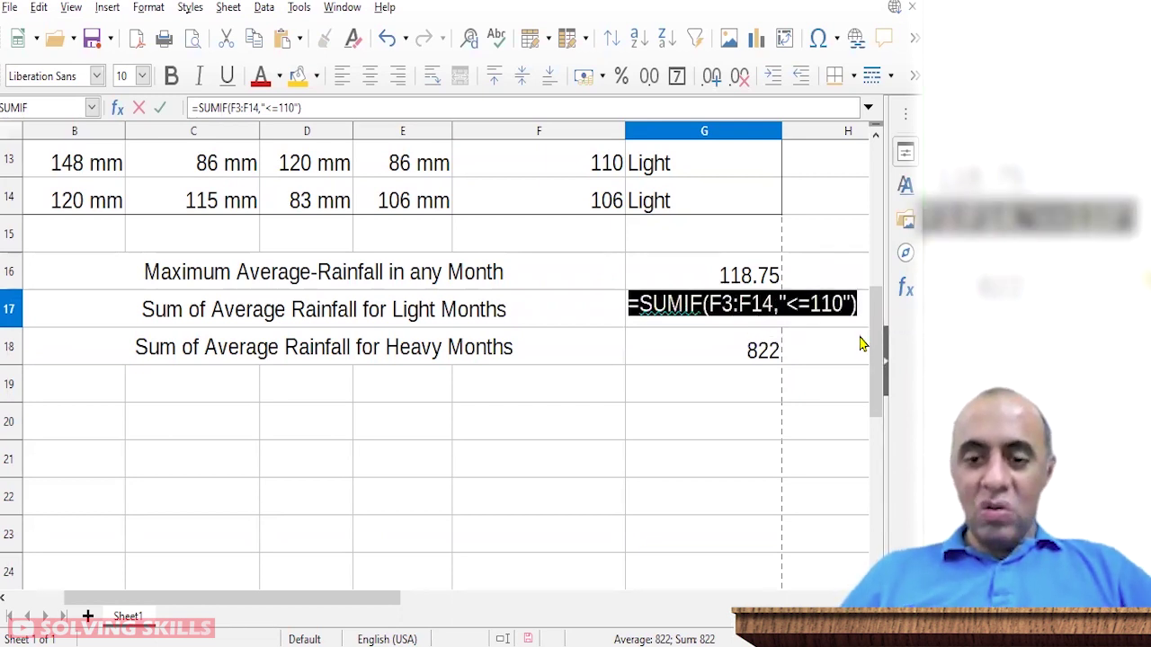
key(Return)
key(F2)
key(shift+Home)
key(BackSpace)
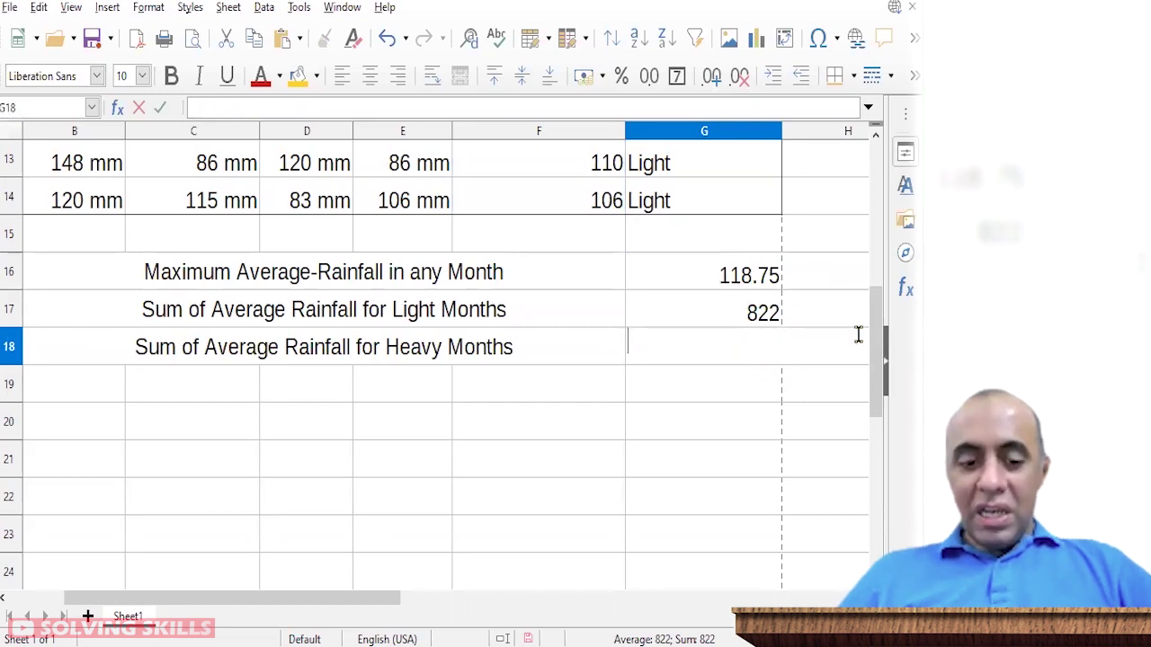
key(ctrl+v)
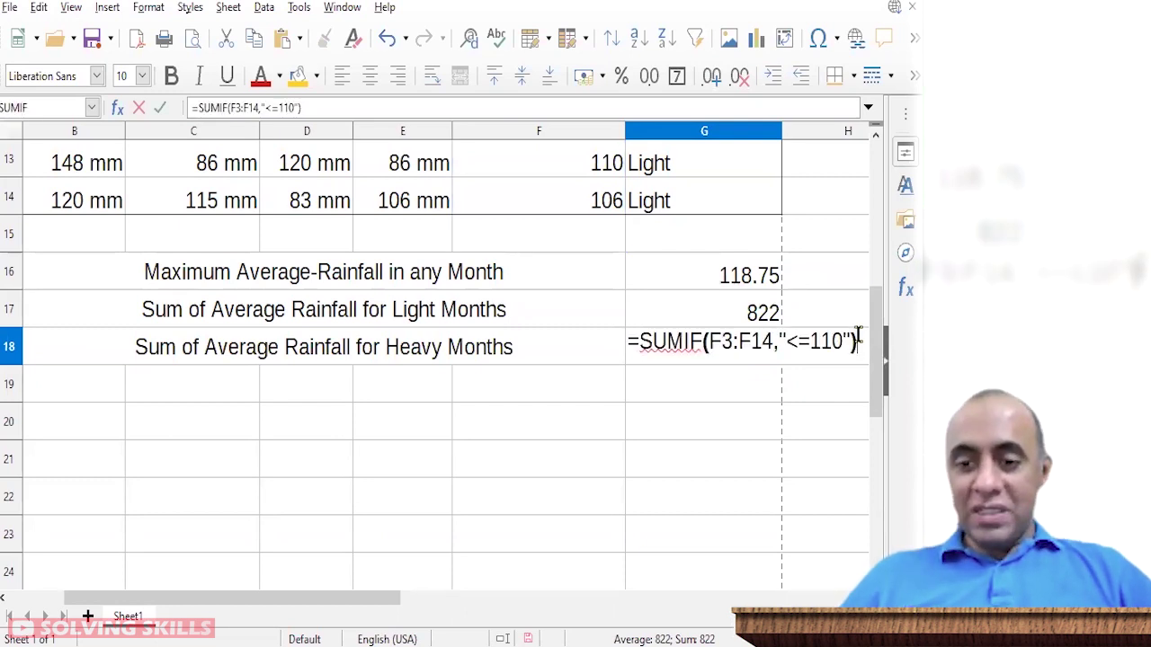
Step: Change the SUMIF criterion in G18 to ">110" so it sums the Heavy months
key(Left)
key(Left)
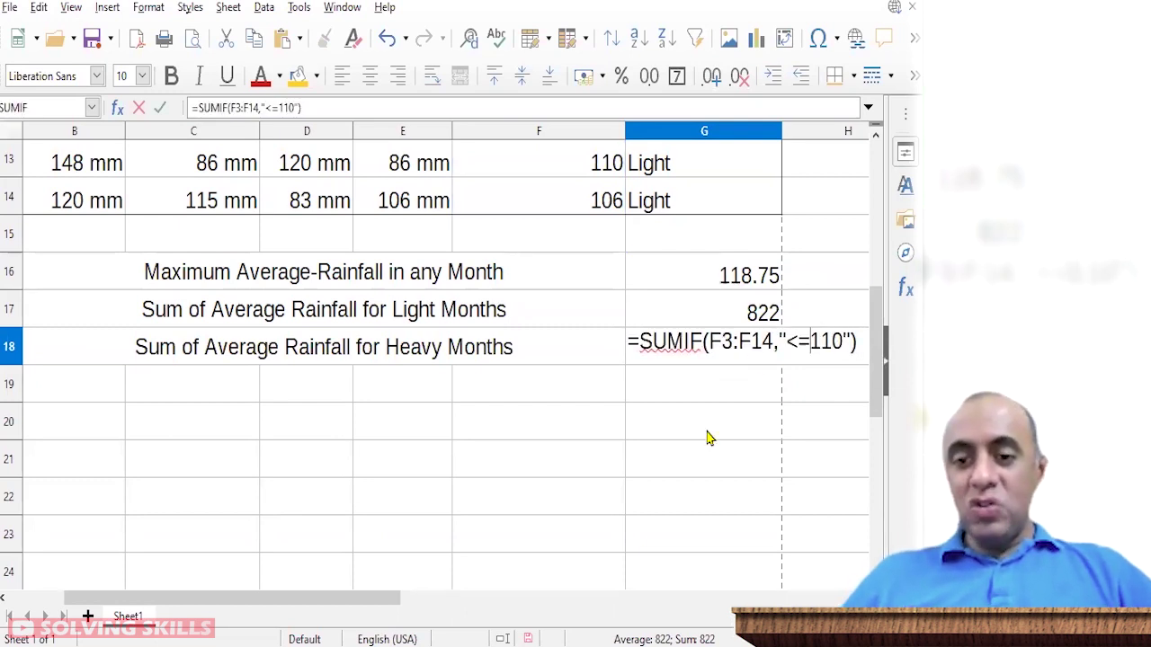
key(shift+Left)
key(shift+Left)
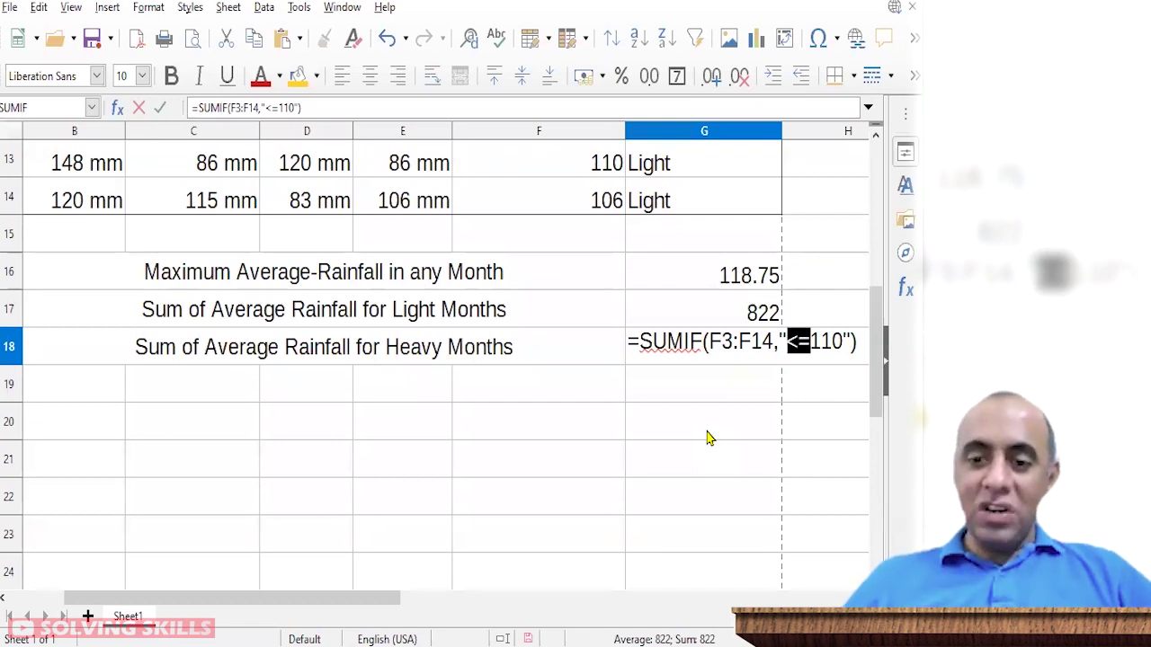
text(>)
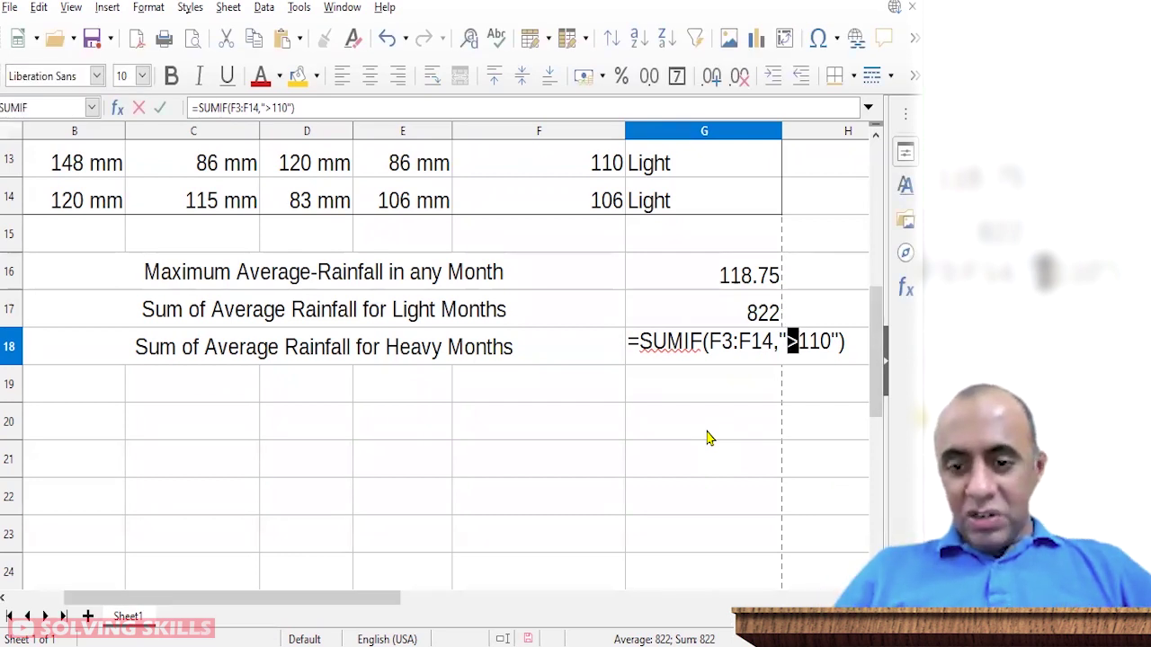
key(Return)
Step: Compare the SUMIF formula and total in G18 with the averages of the months marked Heavy
key(Up)
key(F2)
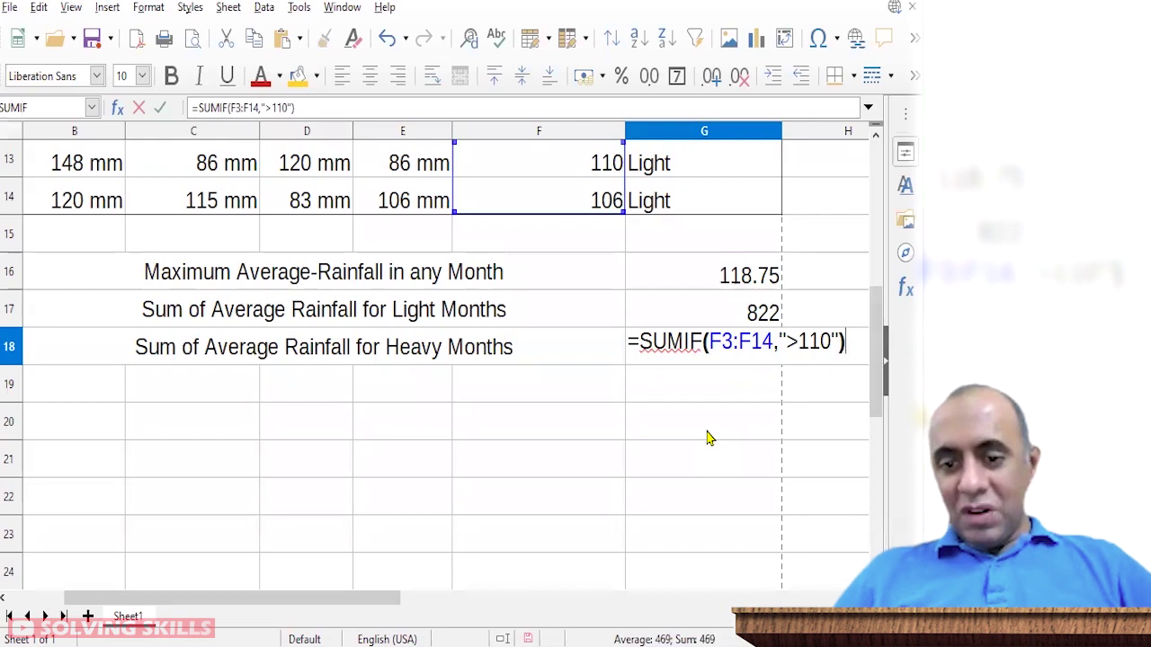
key(Return)
scroll(877, 396, up, 1)
drag(877, 396, 873, 279)
drag(575, 163, 683, 162)
ctrl+click(585, 358)
drag(585, 358, 673, 398)
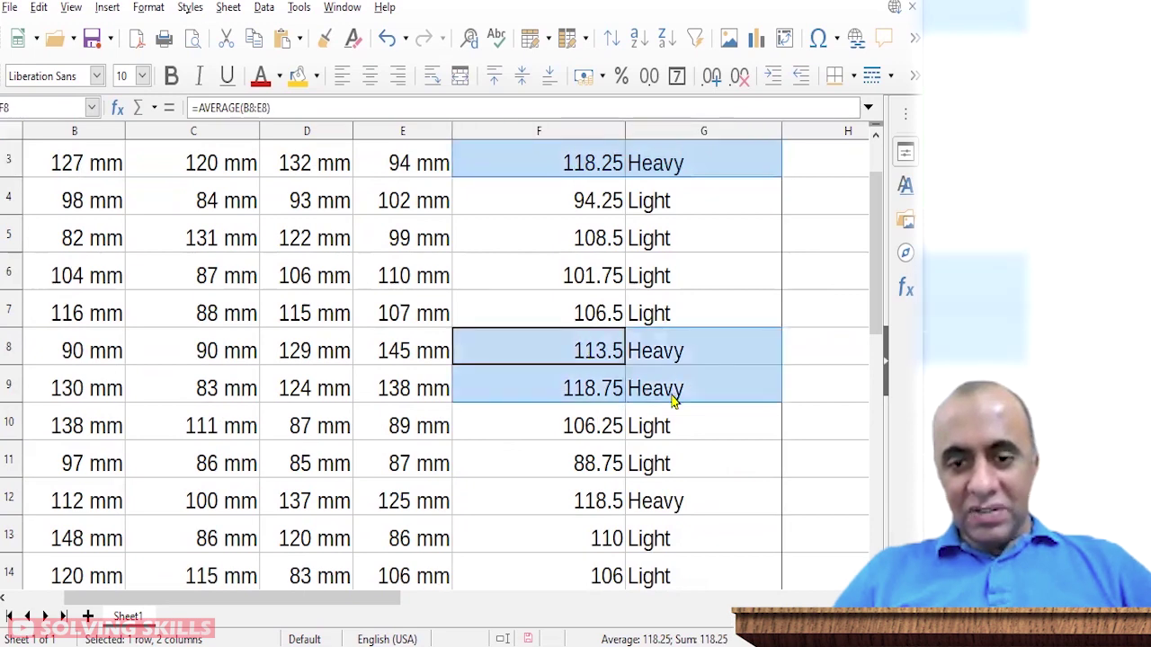
drag(881, 326, 880, 359)
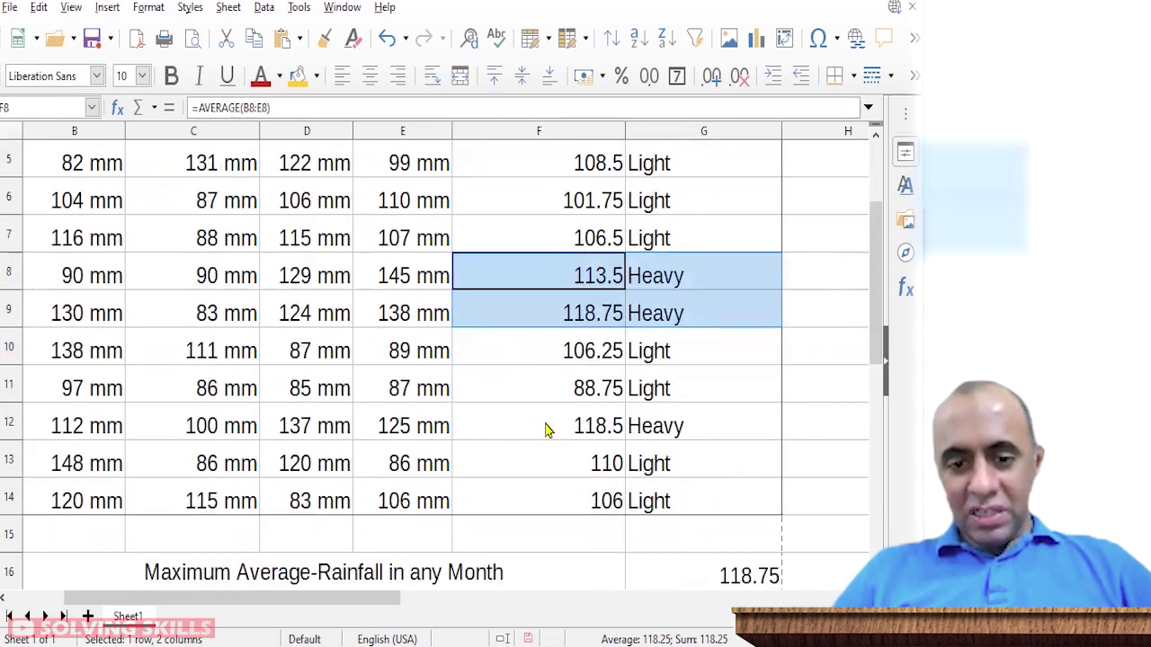
drag(546, 429, 686, 431)
drag(873, 352, 867, 461)
click(755, 390)
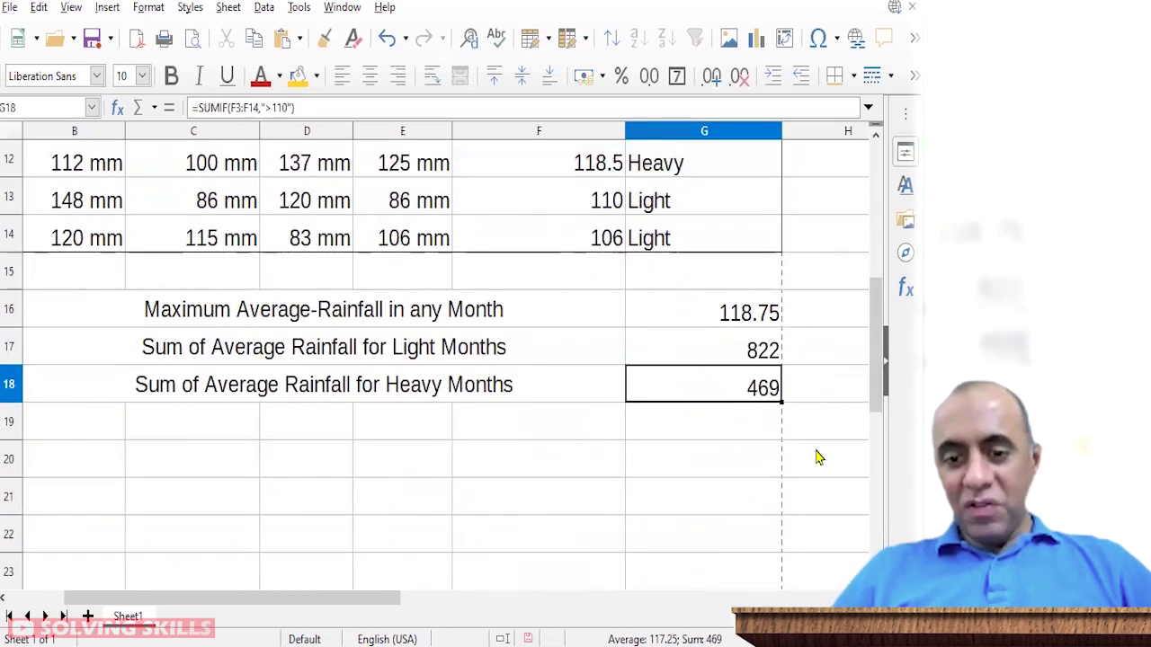
key(F2)
key(Escape)
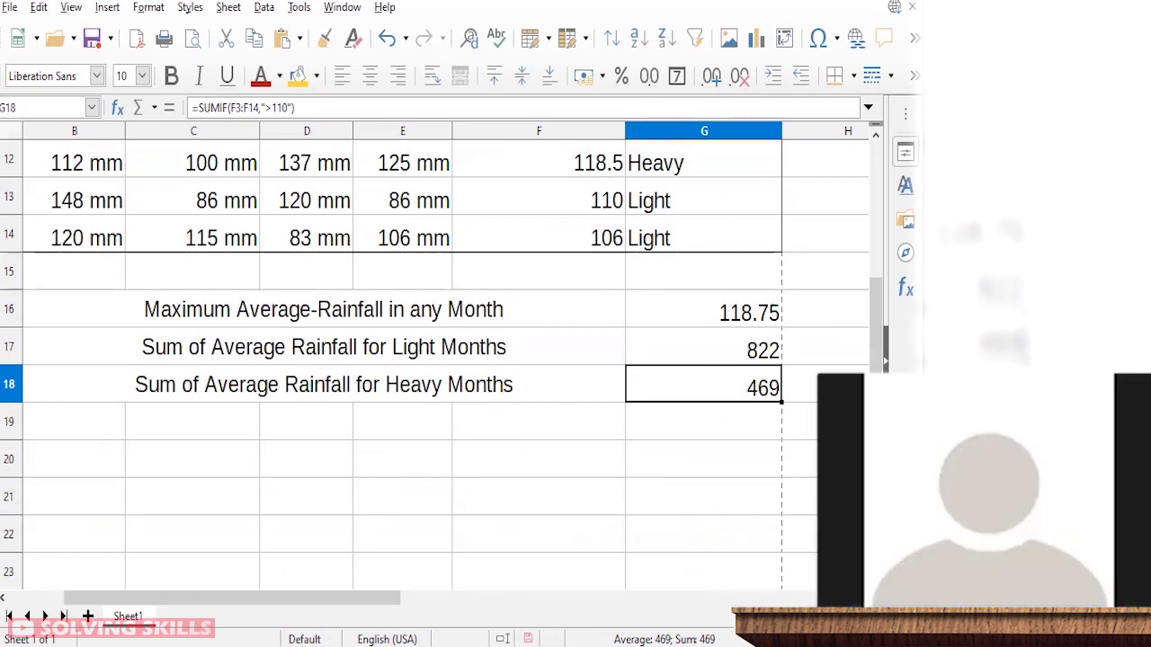
Step: Duplicate the merged label cell of row 18 in B19, without its text
click(433, 425)
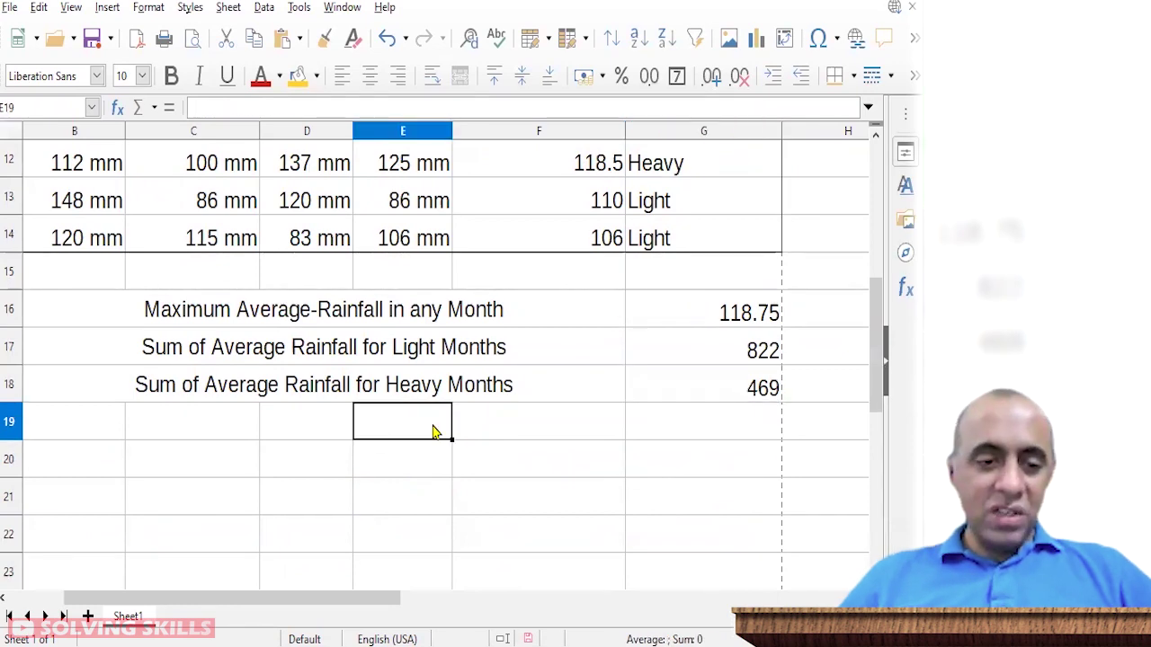
key(Up)
key(Left)
key(Right)
key(ctrl+c)
key(Down)
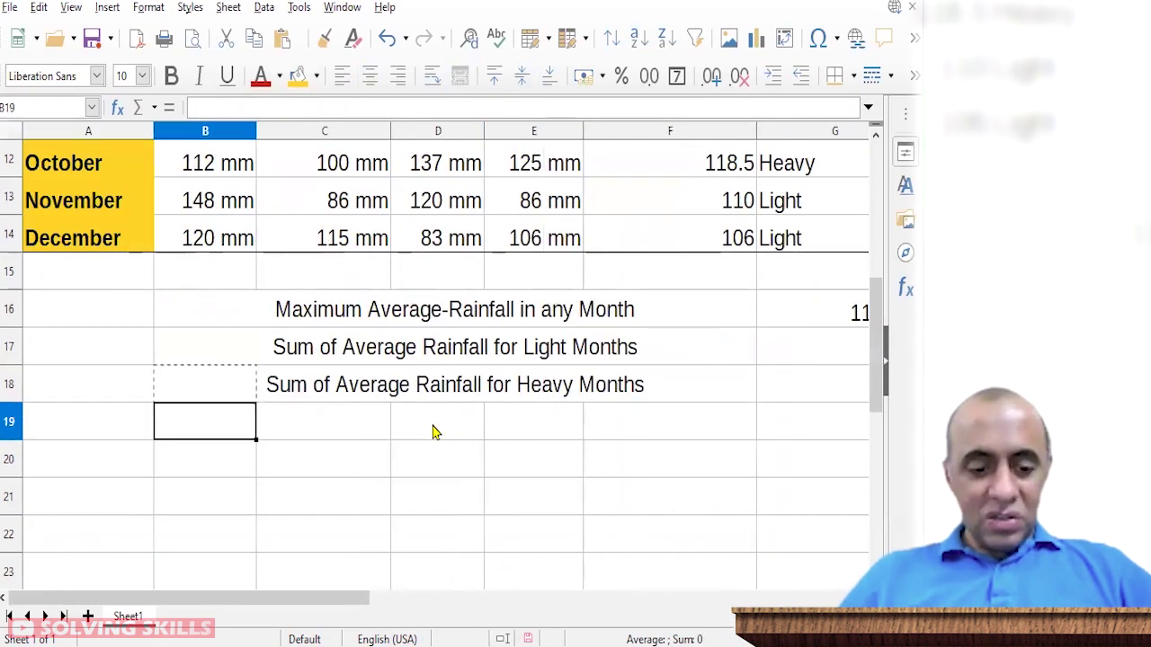
key(ctrl+v)
key(Right)
key(Left)
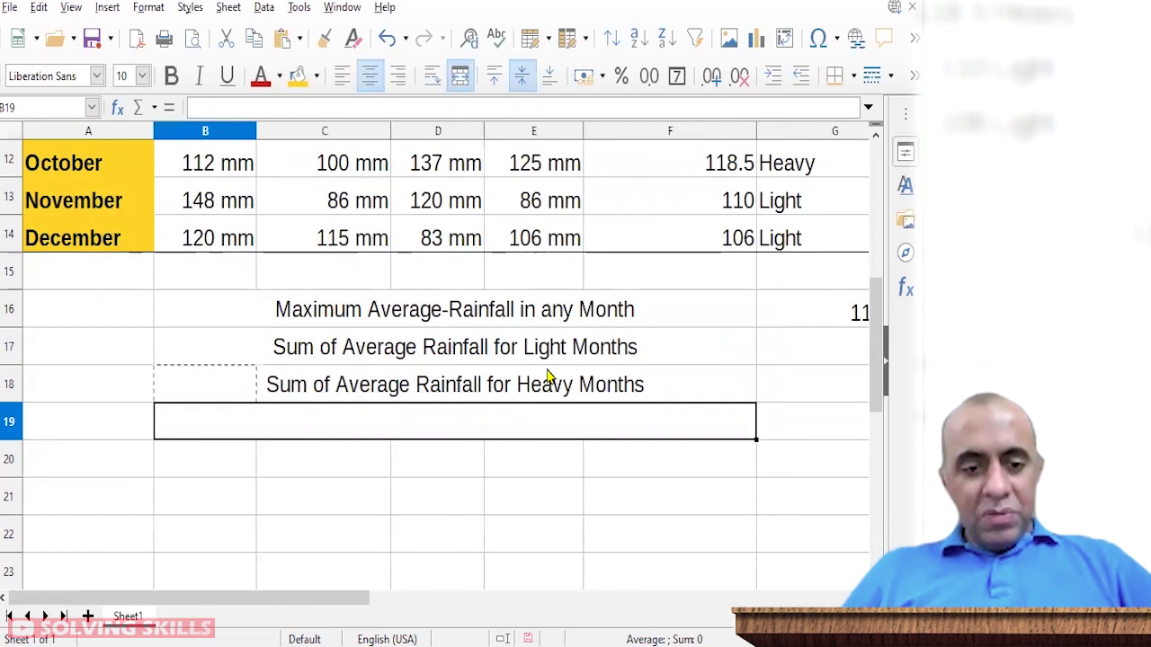
Step: Label the merged cell B19 as Number of Months with Light Rainfall
text(Nu)
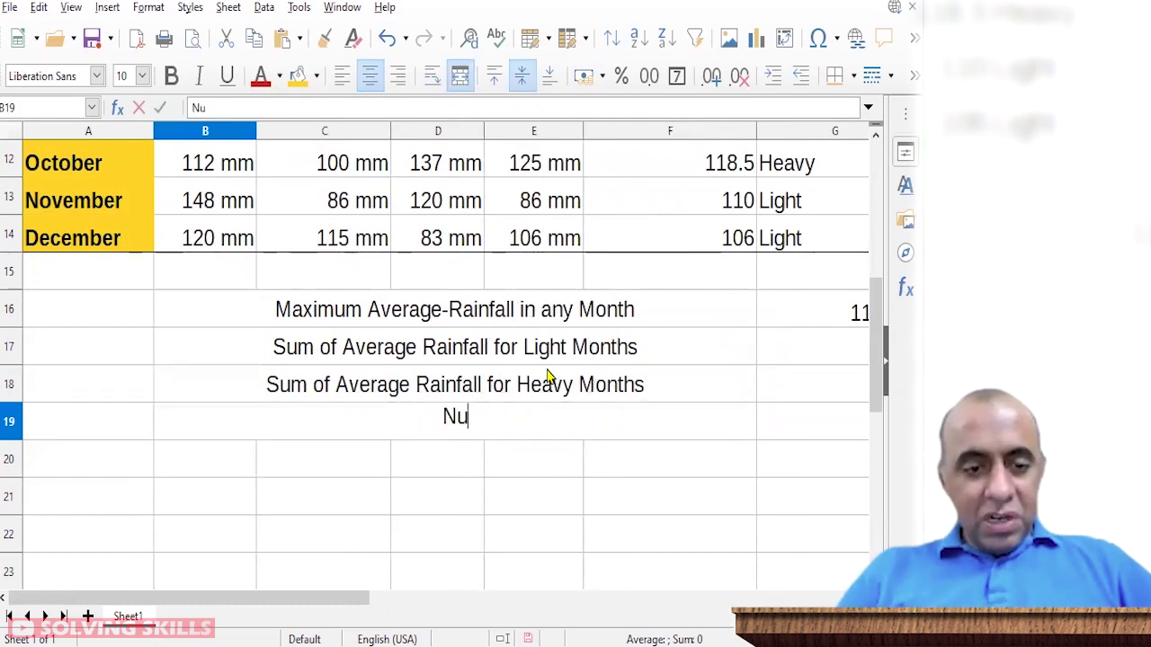
text(mber of M)
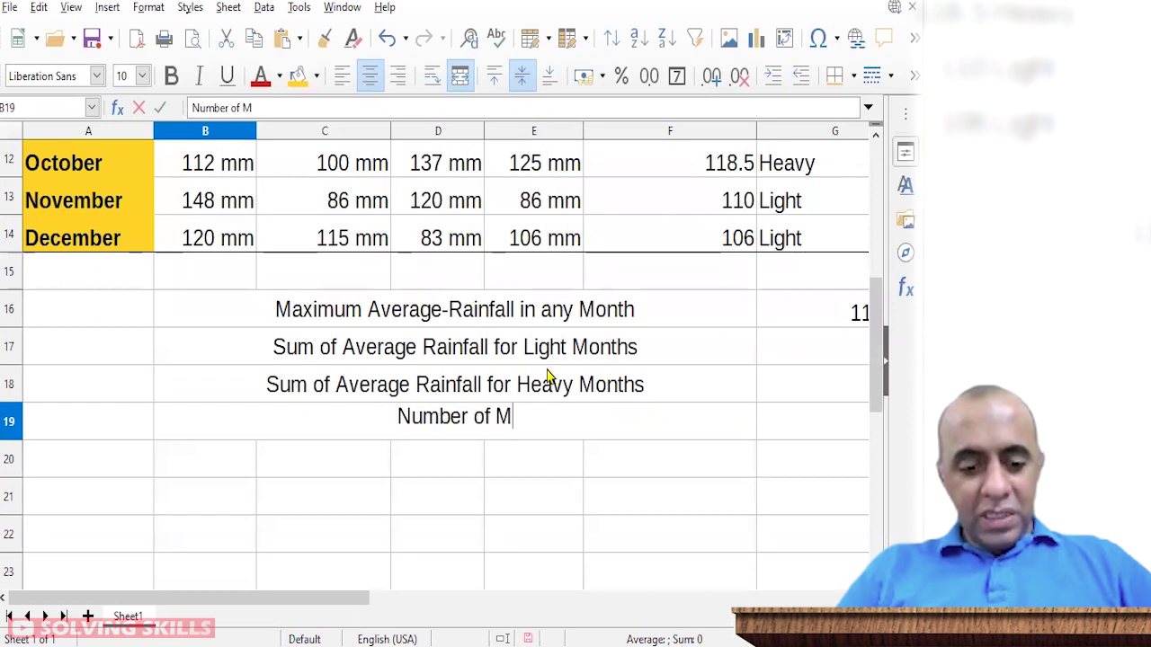
text(onths with )
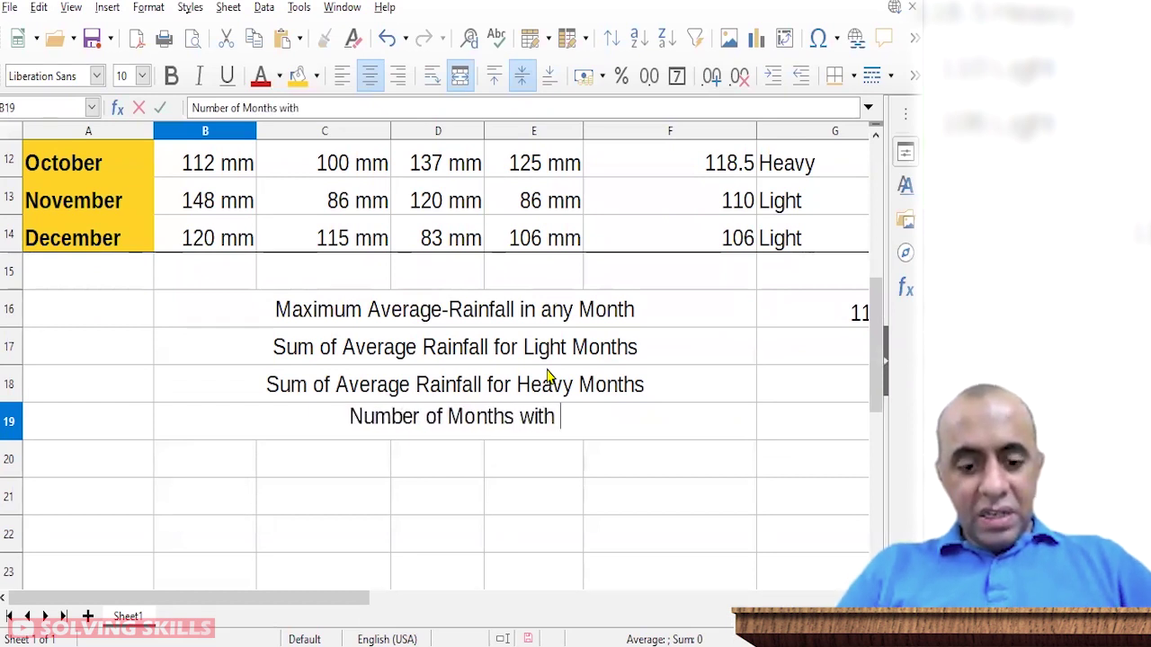
text(Light Rainfall)
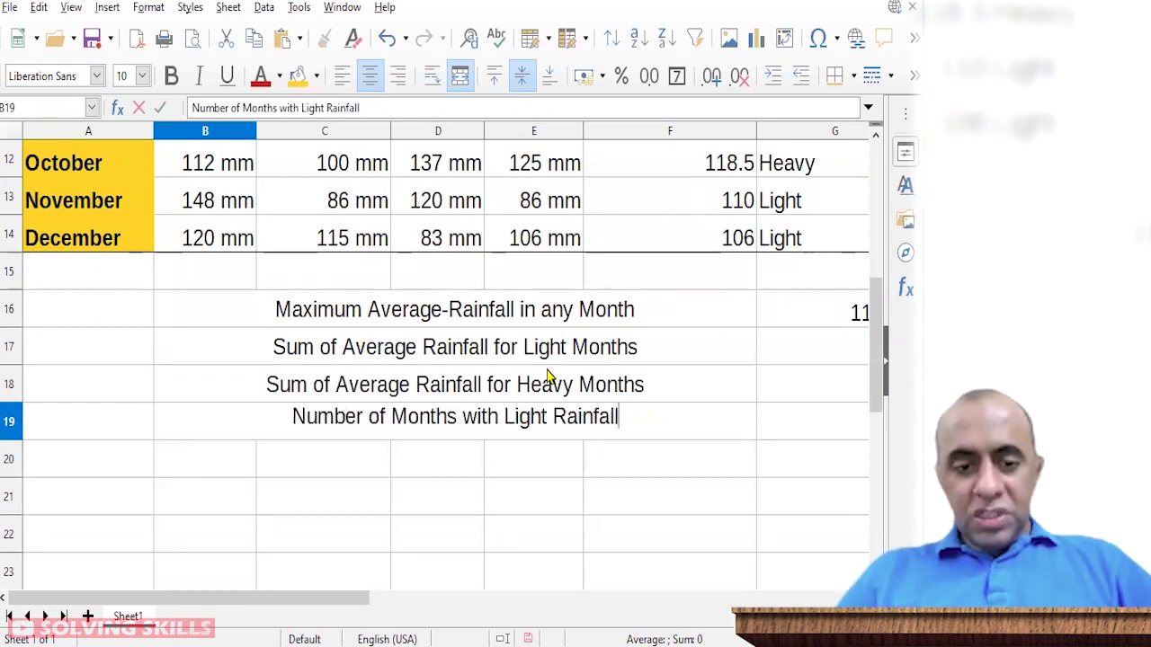
key(Return)
Step: Start a COUNTIF formula in G19 with the monthly averages F3:F14 as its range
key(Up)
key(Right)
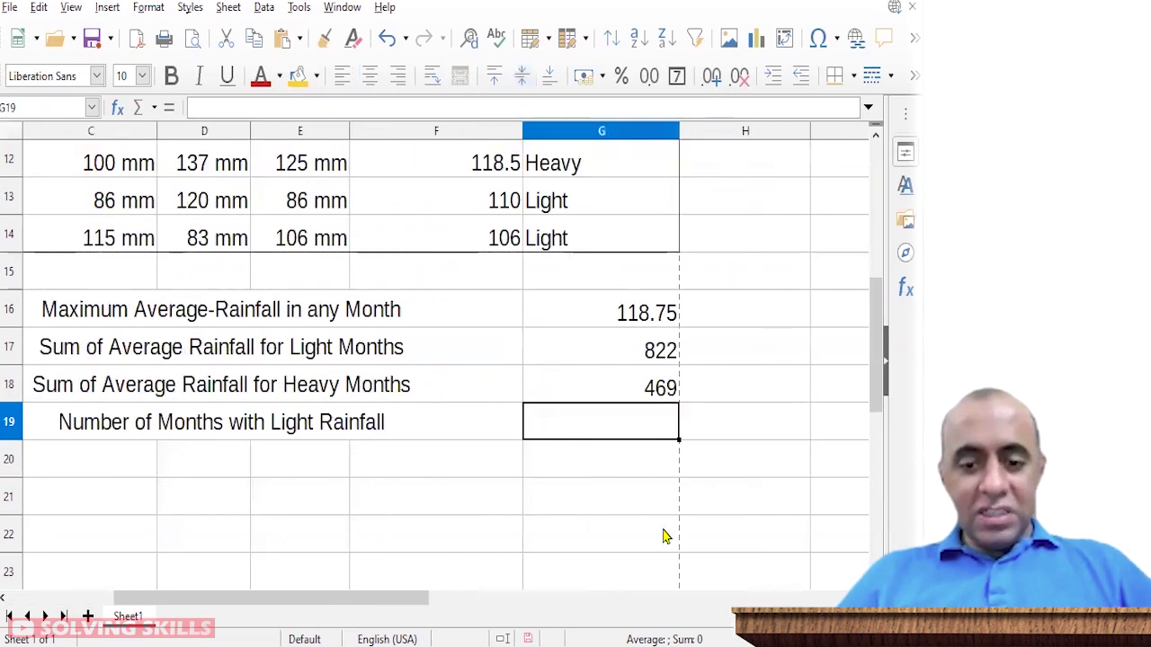
drag(873, 380, 879, 284)
drag(490, 162, 583, 536)
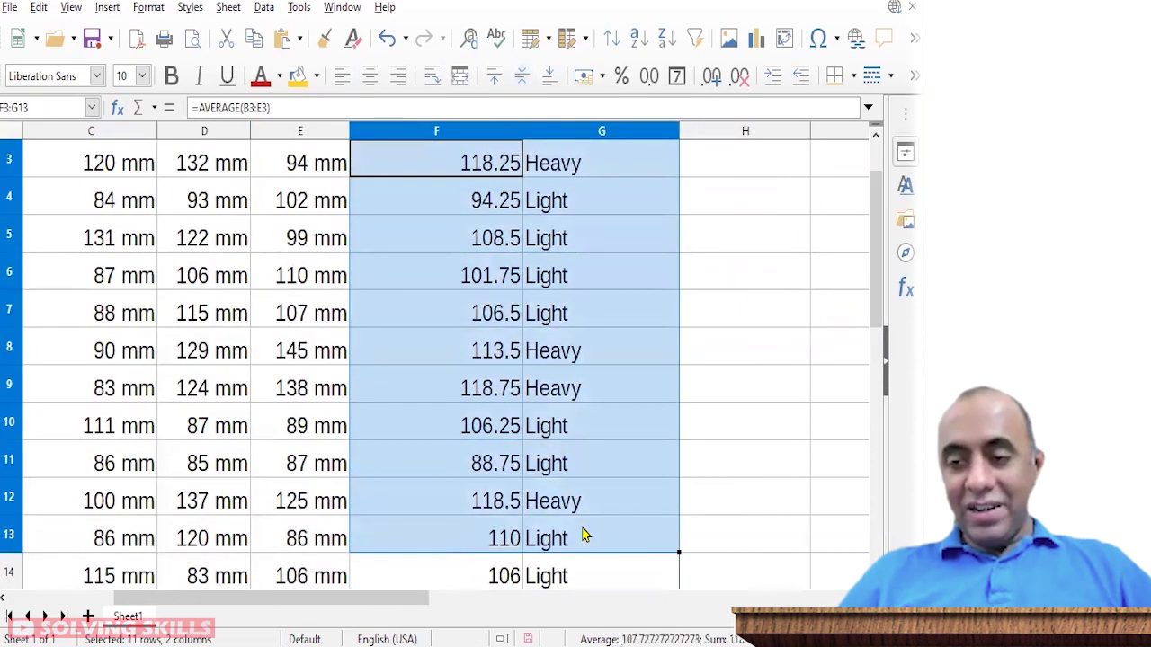
drag(877, 220, 879, 368)
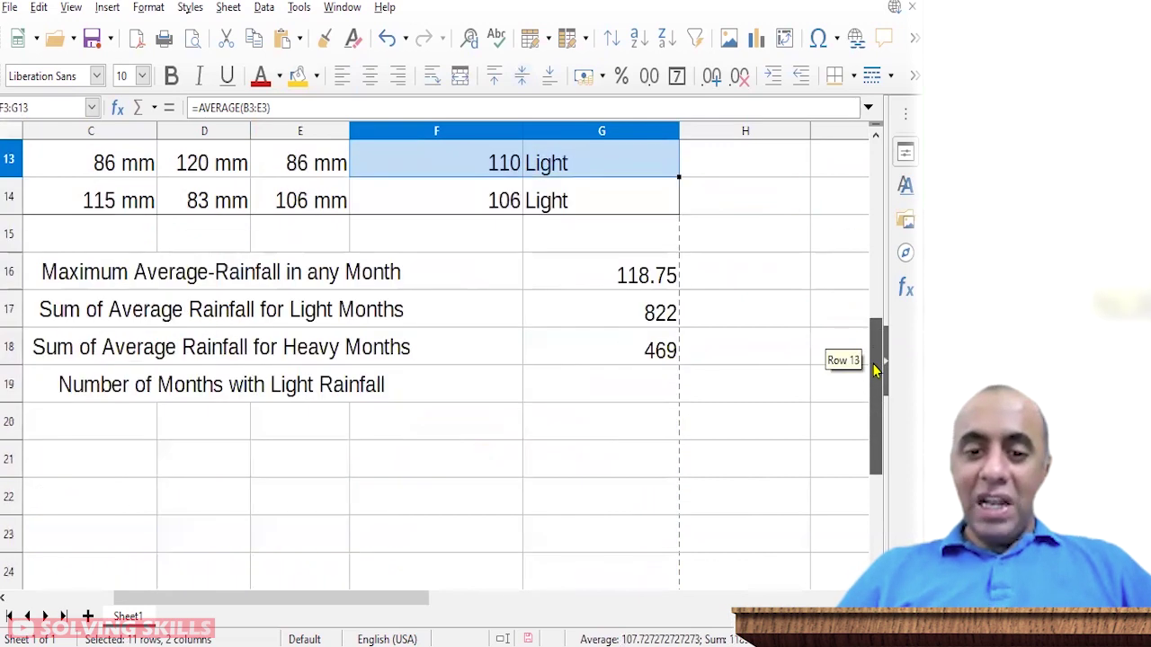
click(621, 441)
click(620, 387)
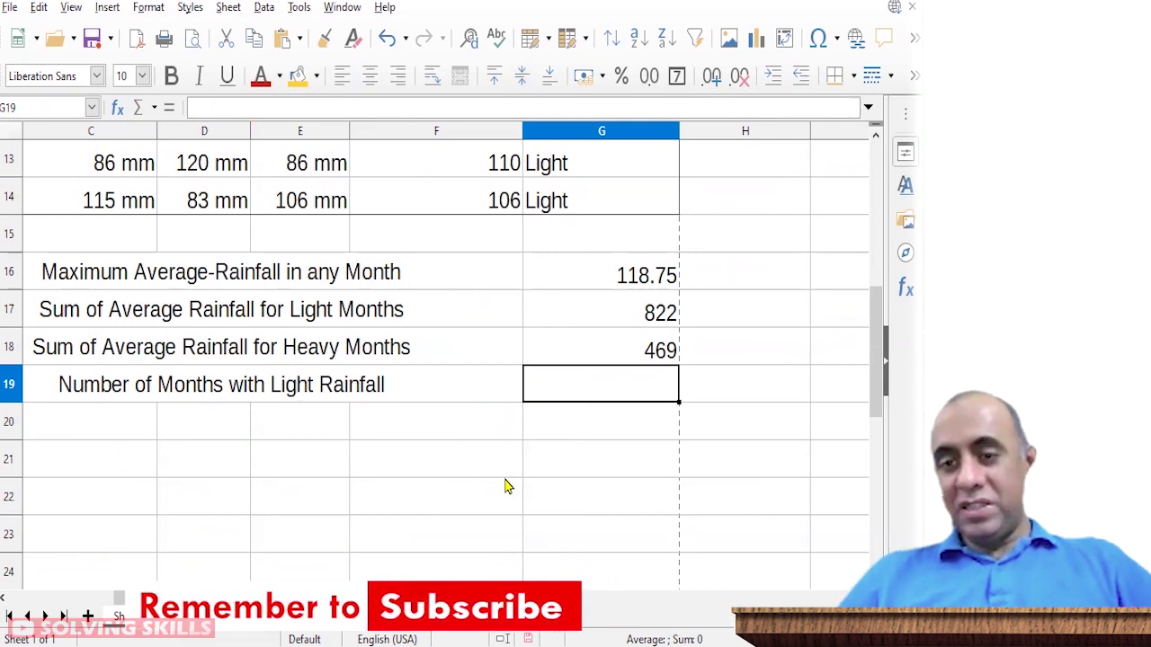
text(=)
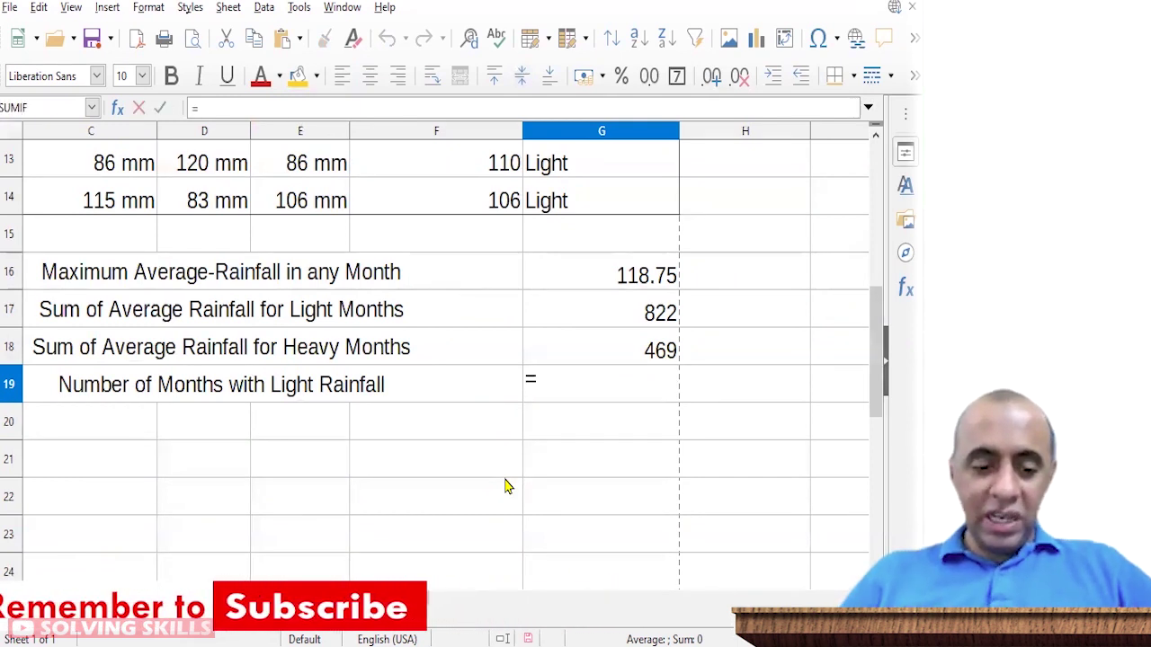
text(countif()
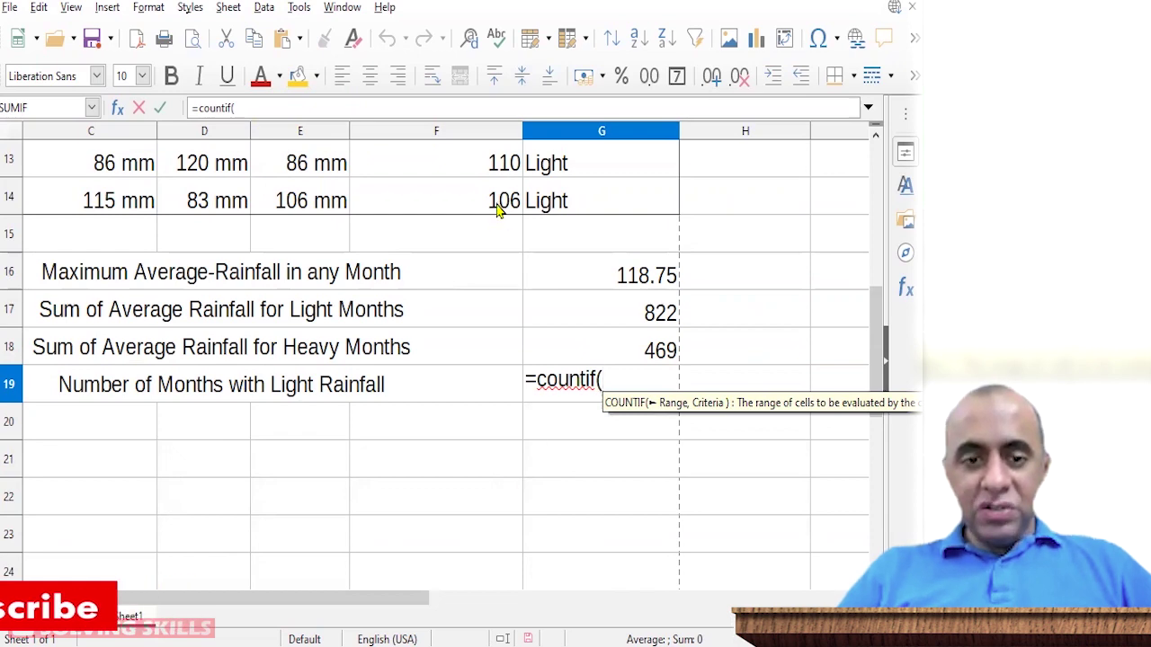
drag(498, 206, 591, 244)
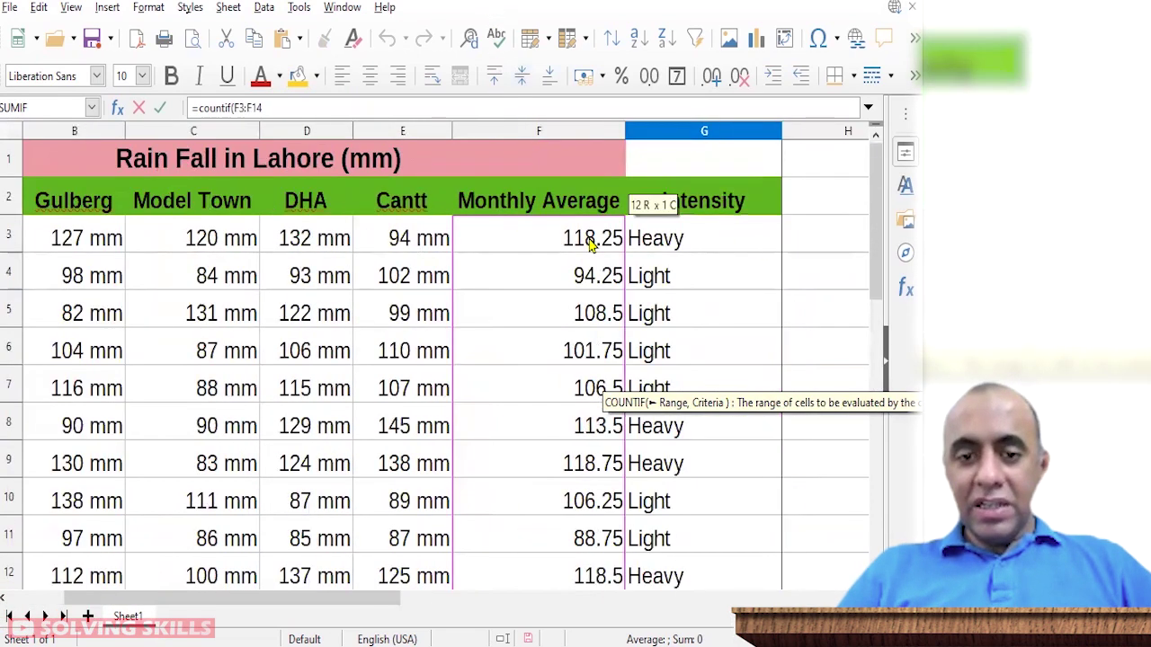
Step: Complete the COUNTIF formula in G19 with the criterion "<=110" so it counts the Light months
text(,)
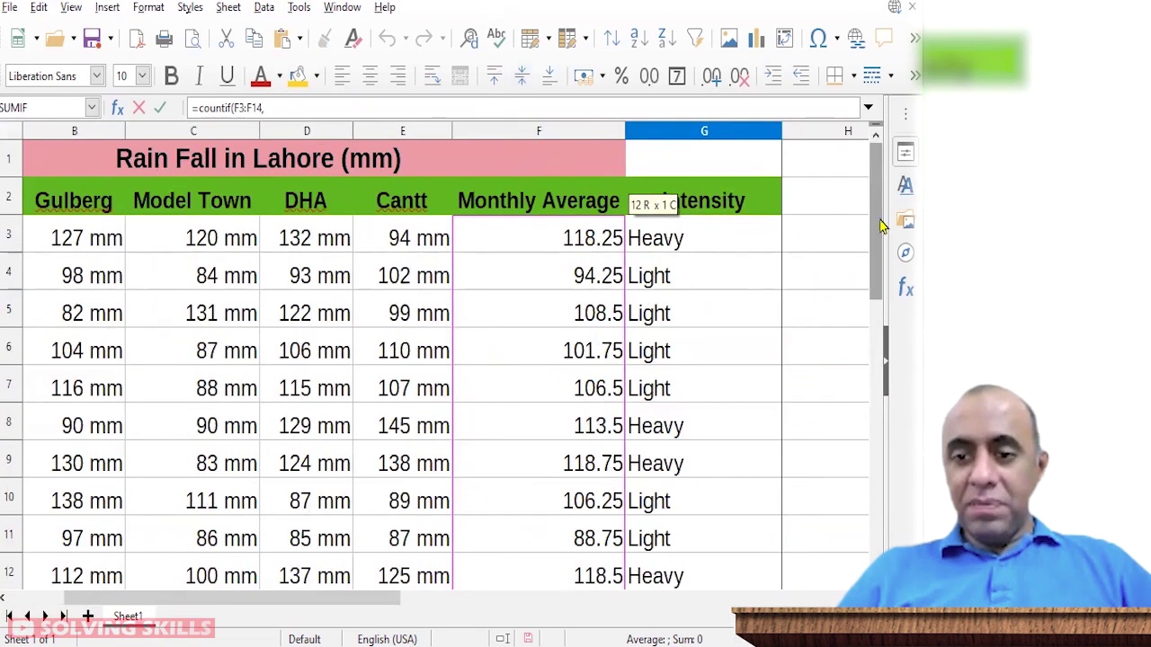
drag(878, 224, 885, 415)
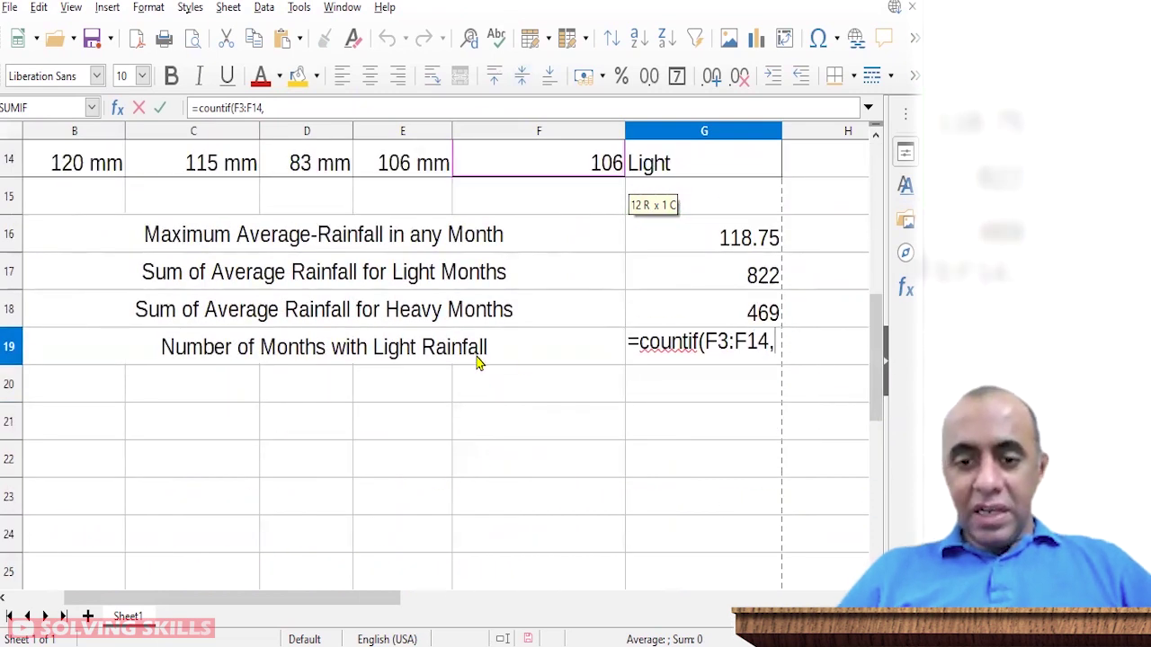
scroll(602, 338, right, 1)
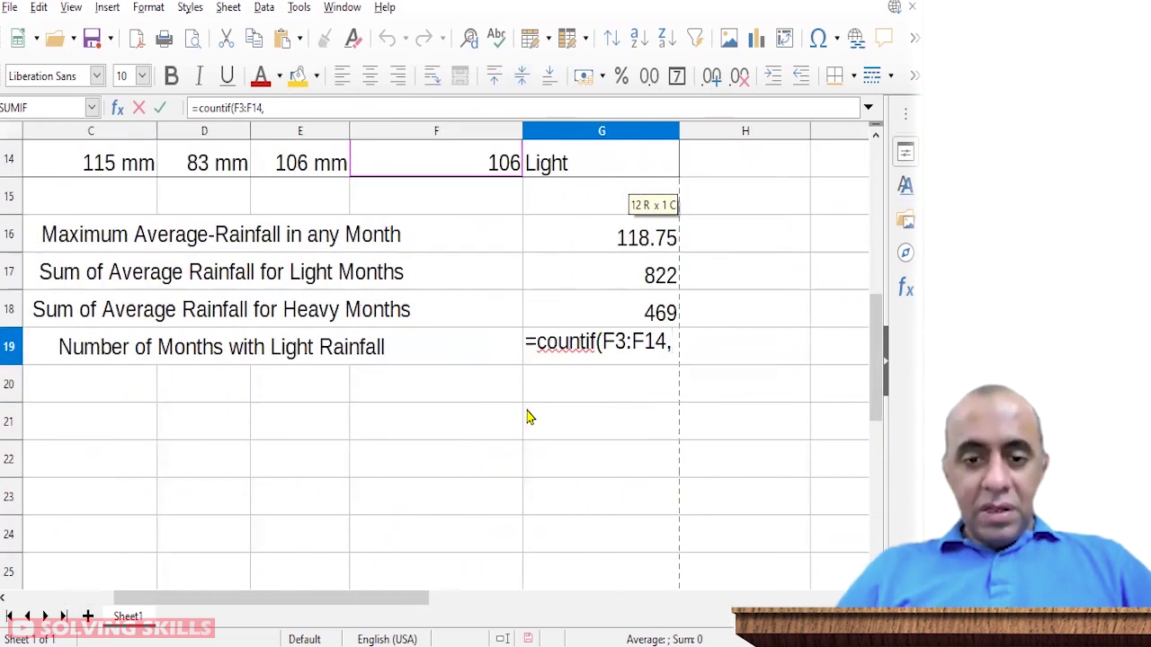
text(")
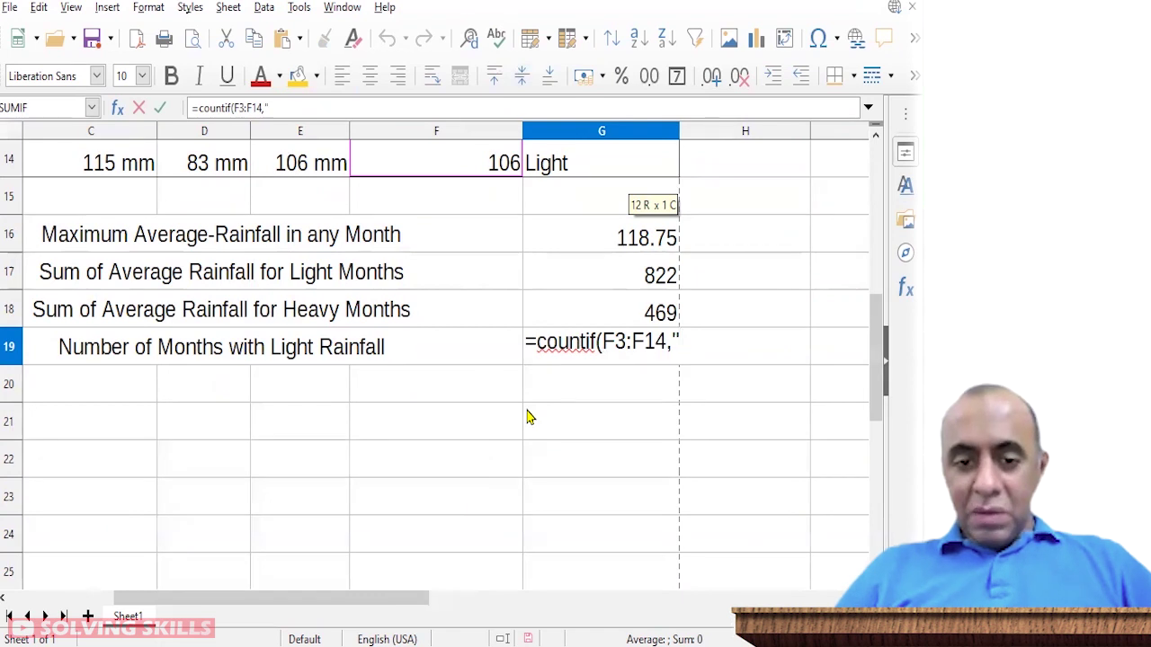
text(<)
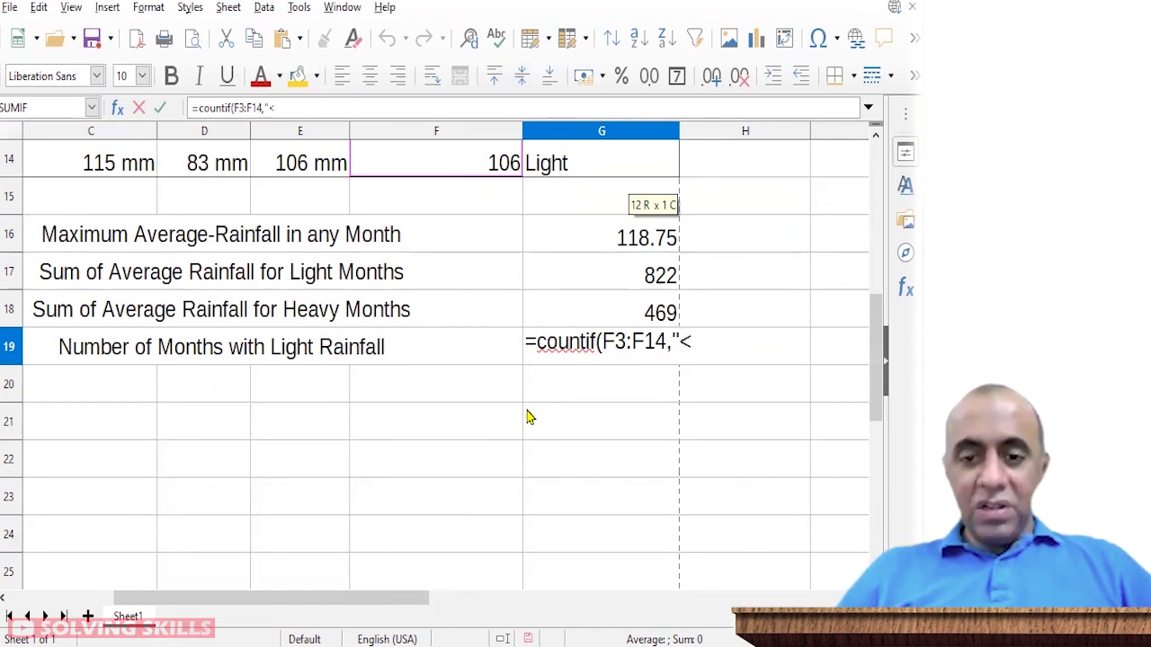
text(=110"))
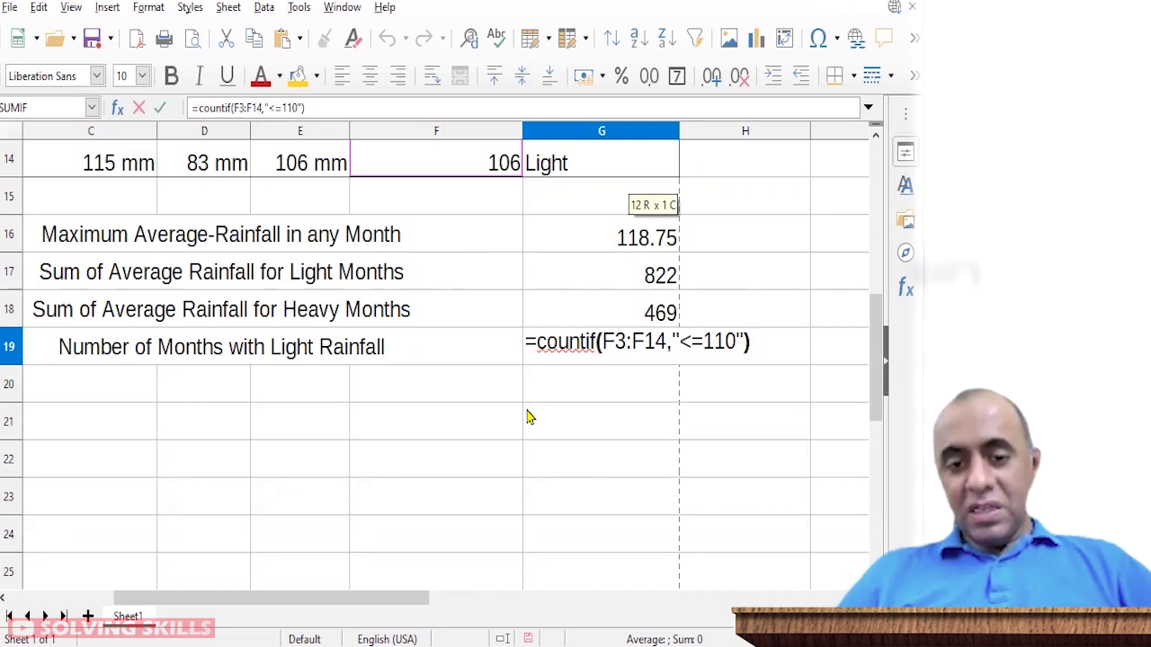
key(Return)
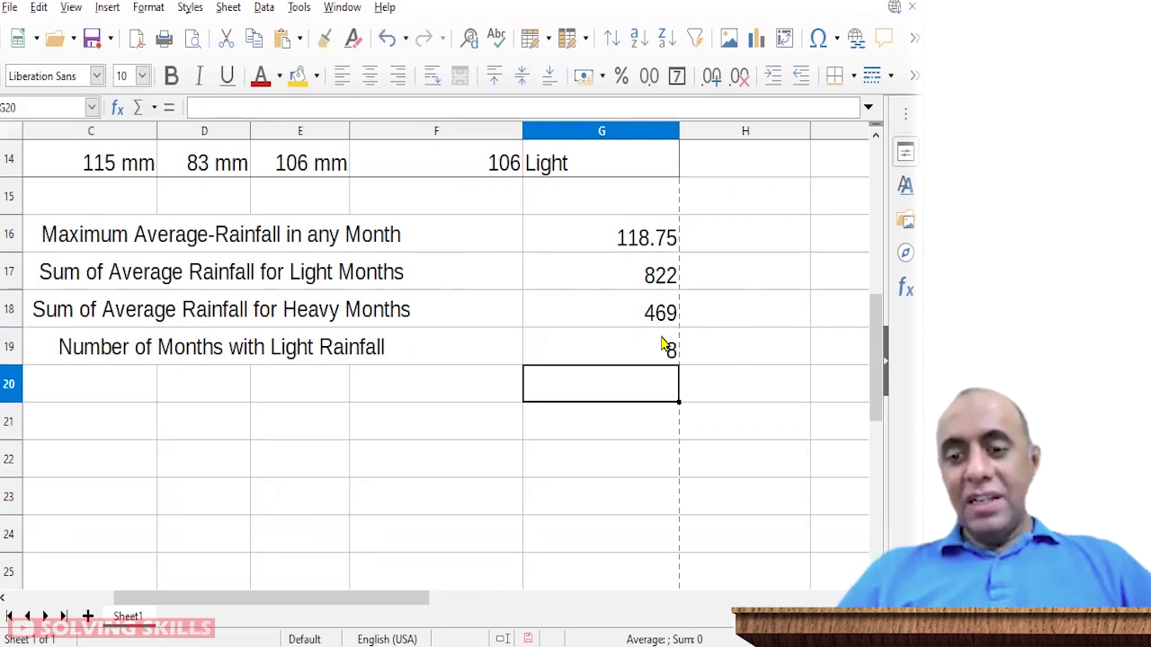
Step: Check the COUNTIF formula and result in G19, and review the whole rainfall table with its summary rows
click(633, 356)
drag(332, 350, 617, 357)
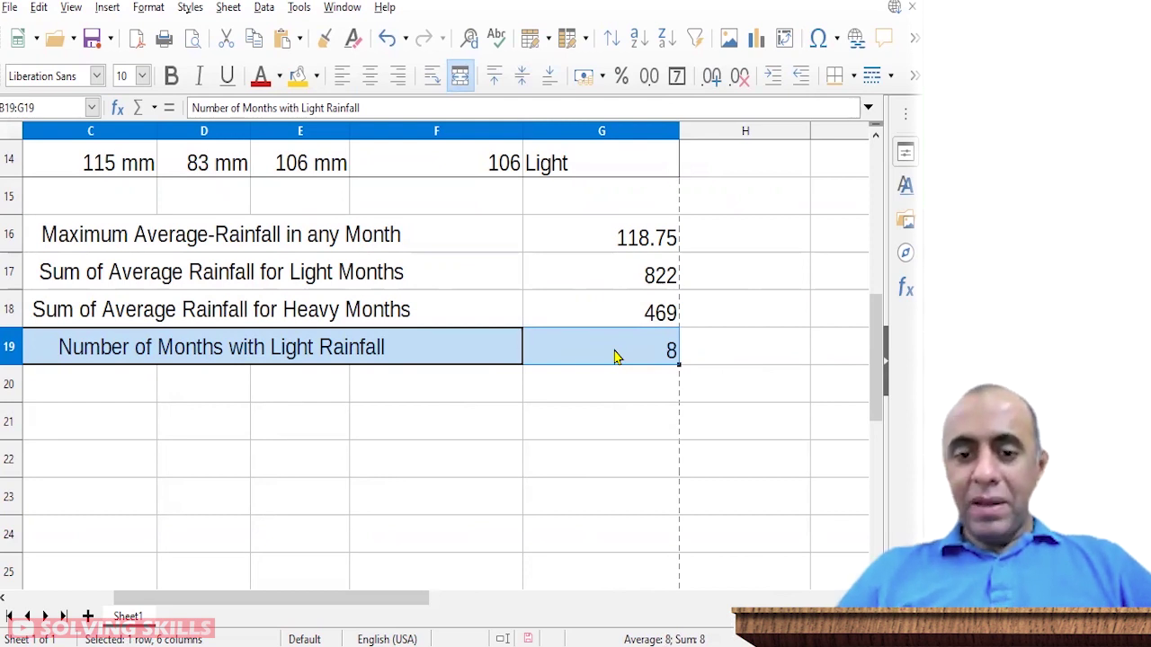
click(616, 357)
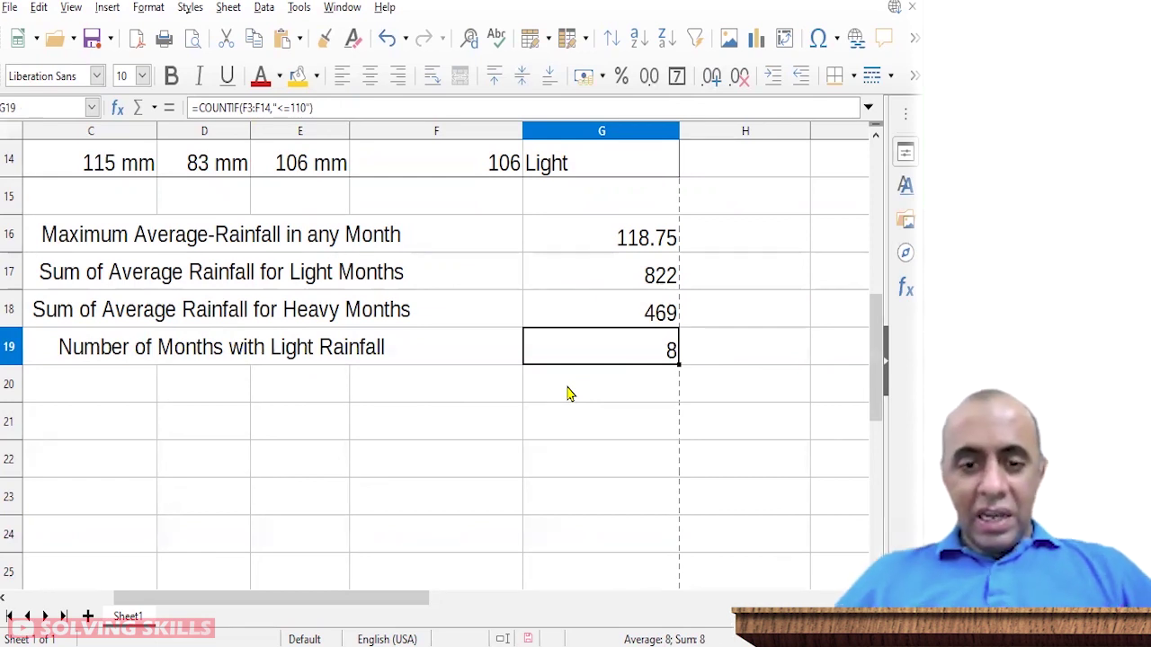
scroll(440, 364, down, 3)
click(879, 182)
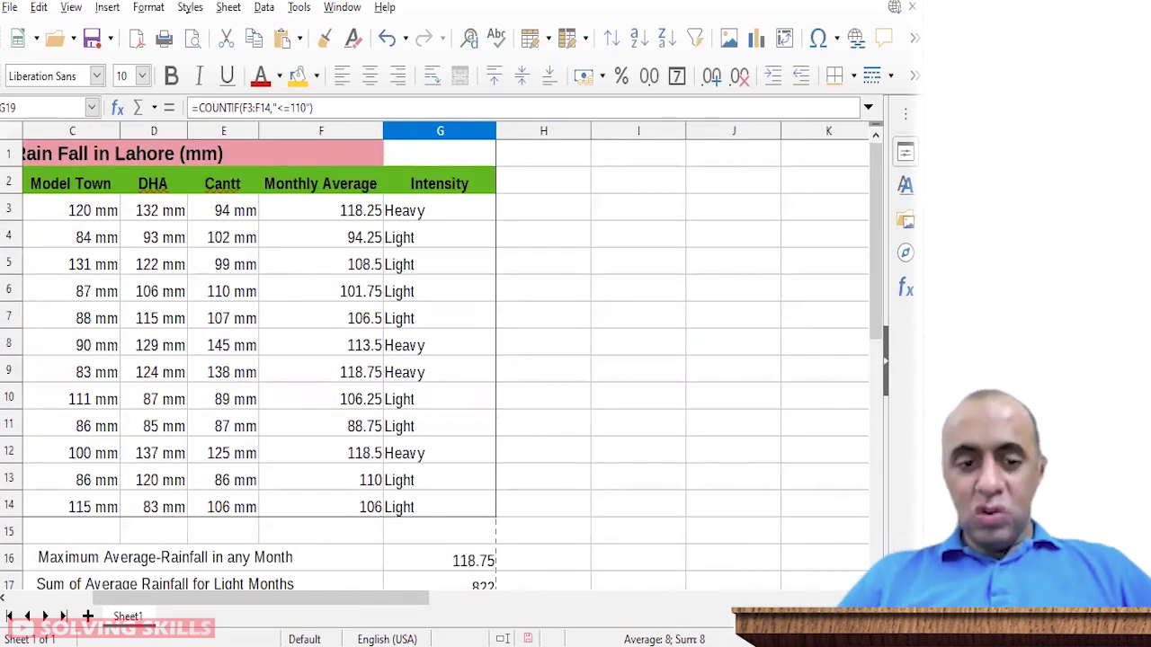
scroll(440, 364, down, 4)
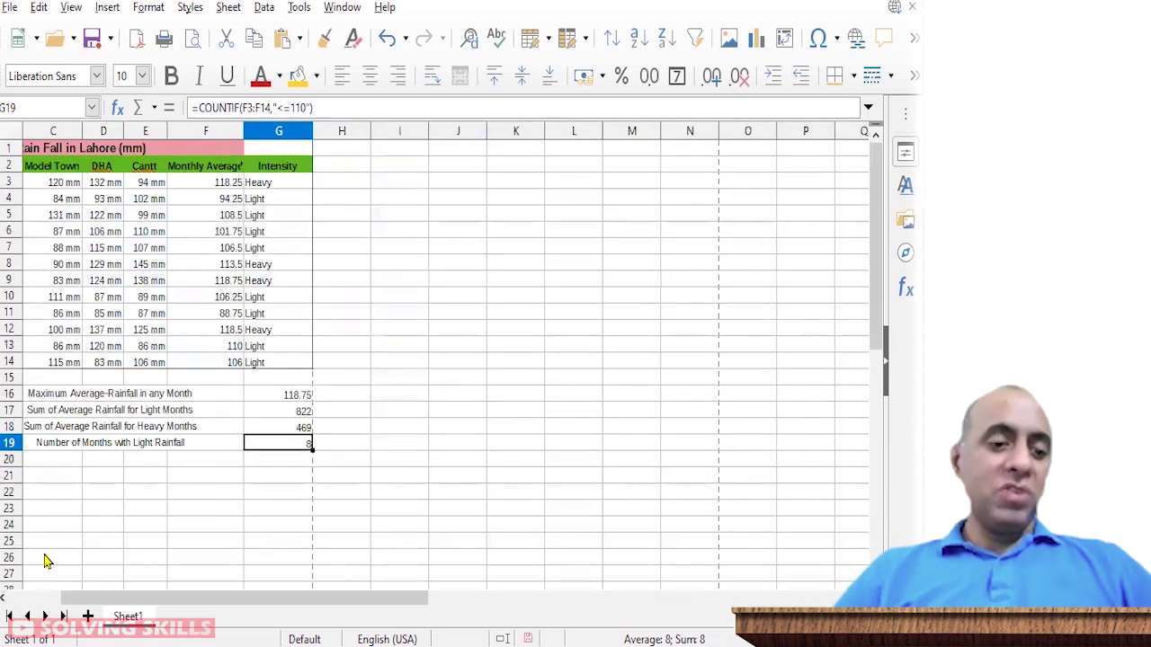
click(55, 590)
drag(55, 596, 134, 548)
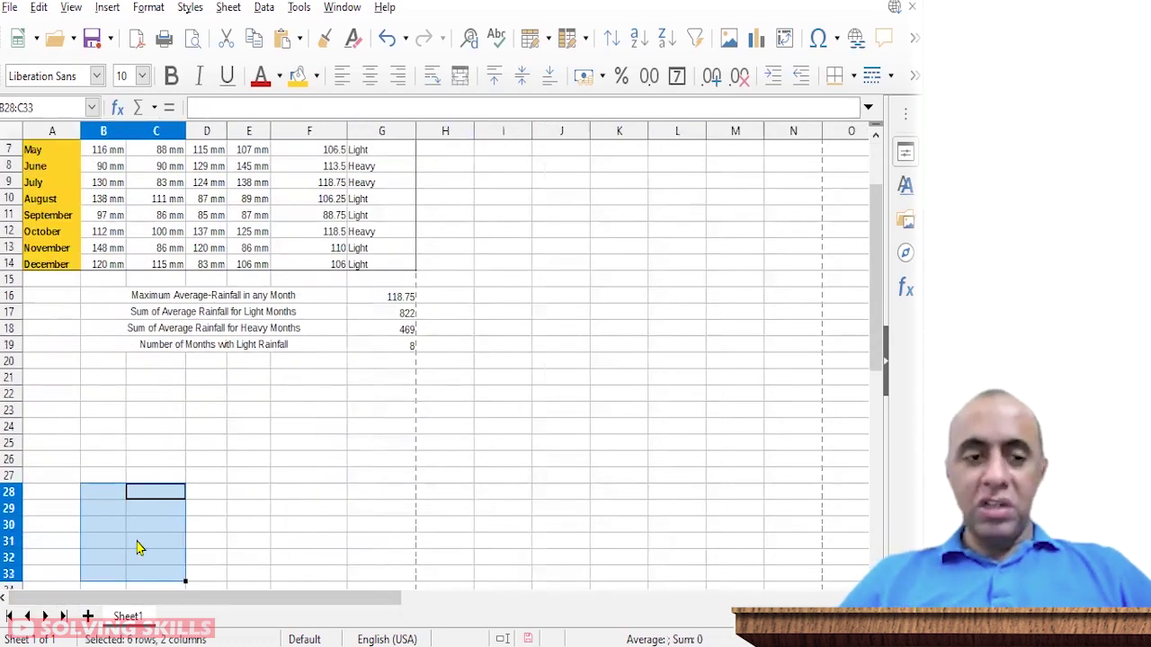
key(ctrl+Home)
Step: Apply borders around and between all cells of the summary block B16:G19
drag(160, 401, 401, 443)
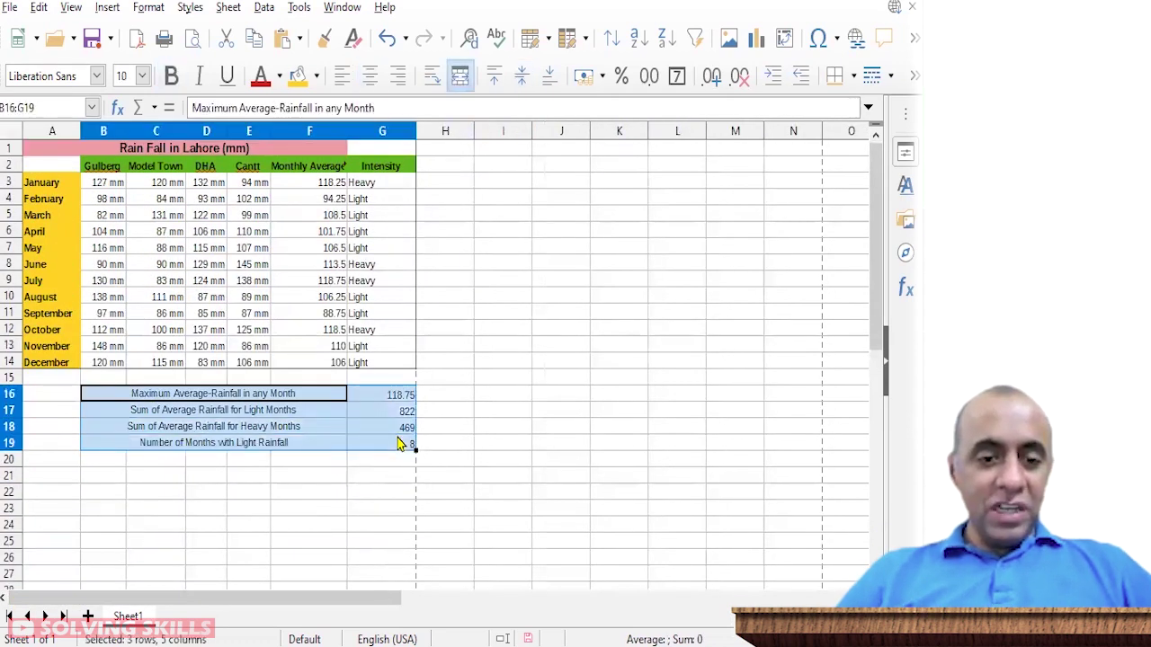
click(853, 77)
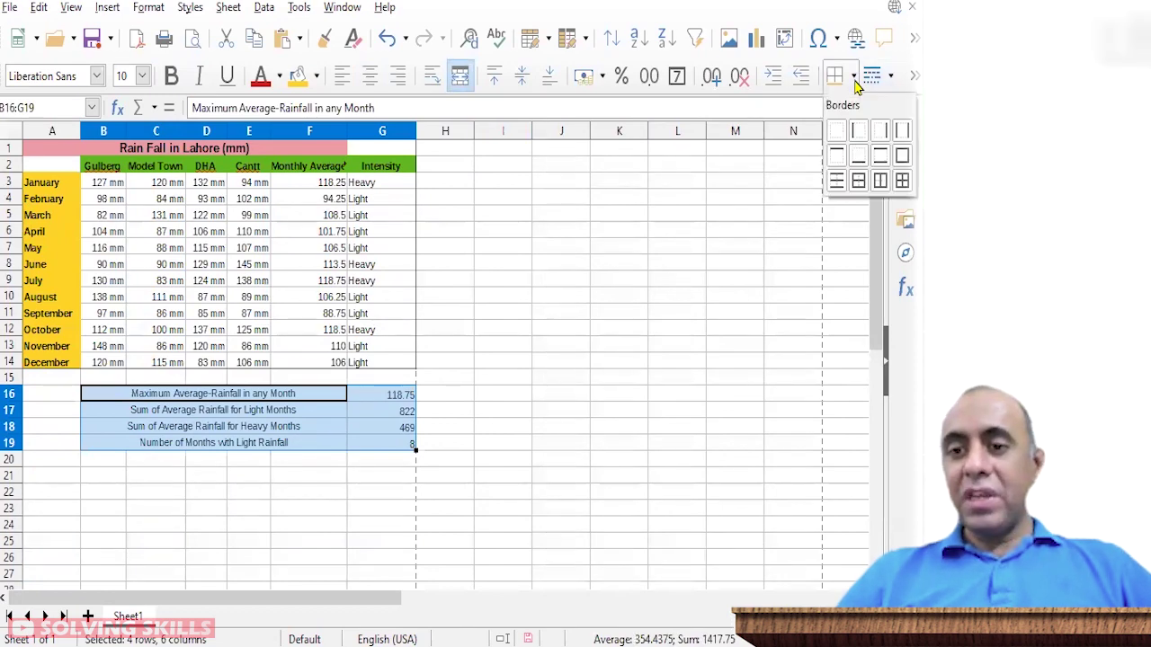
click(898, 186)
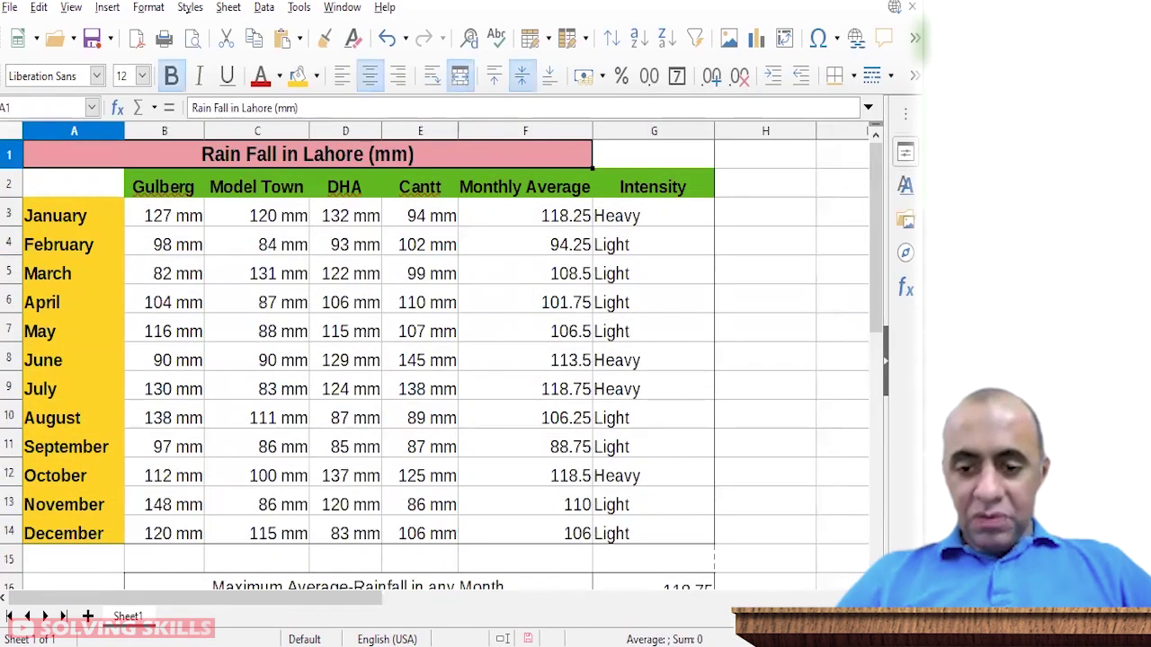
scroll(234, 405, down, 5)
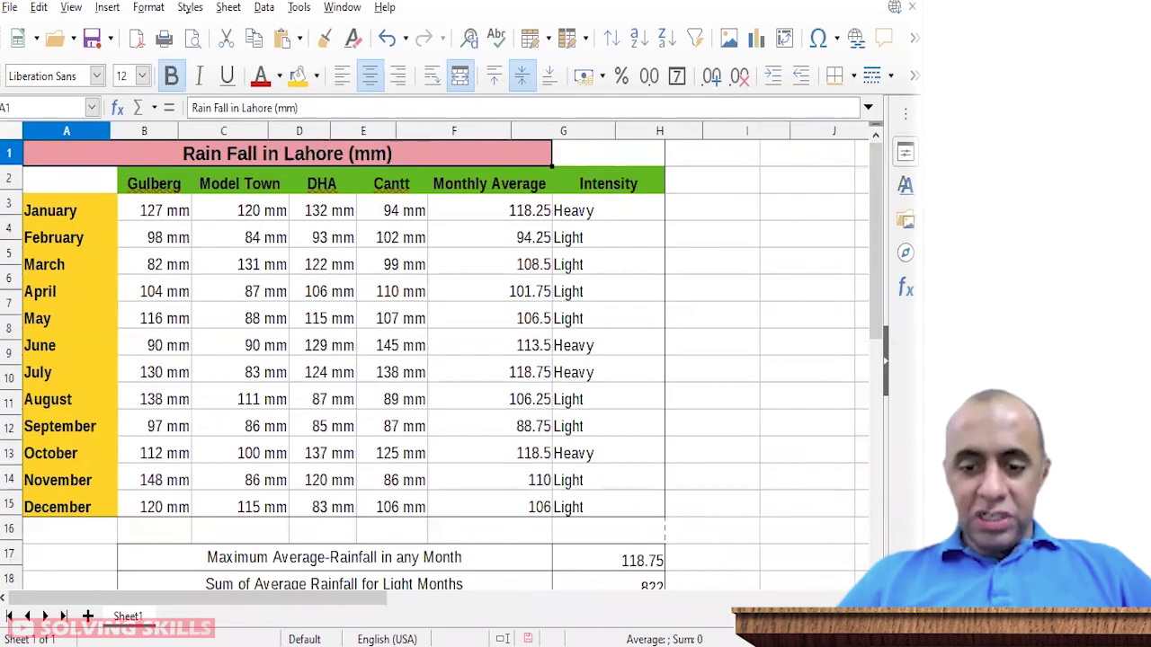
drag(234, 396, 372, 439)
click(367, 423)
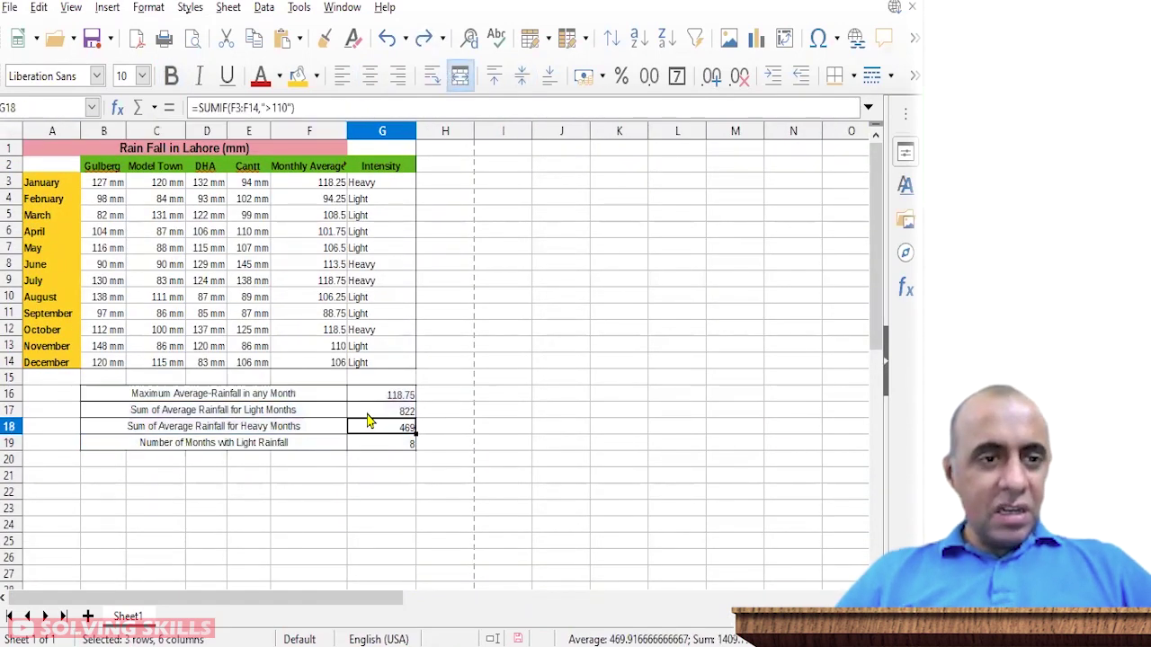
Step: Fill the summary block B16:G19 with a purple background color
click(403, 446)
key(Left)
key(Up)
key(Up)
key(Up)
key(shift+Right)
key(shift+Down)
key(shift+Down)
key(shift+Down)
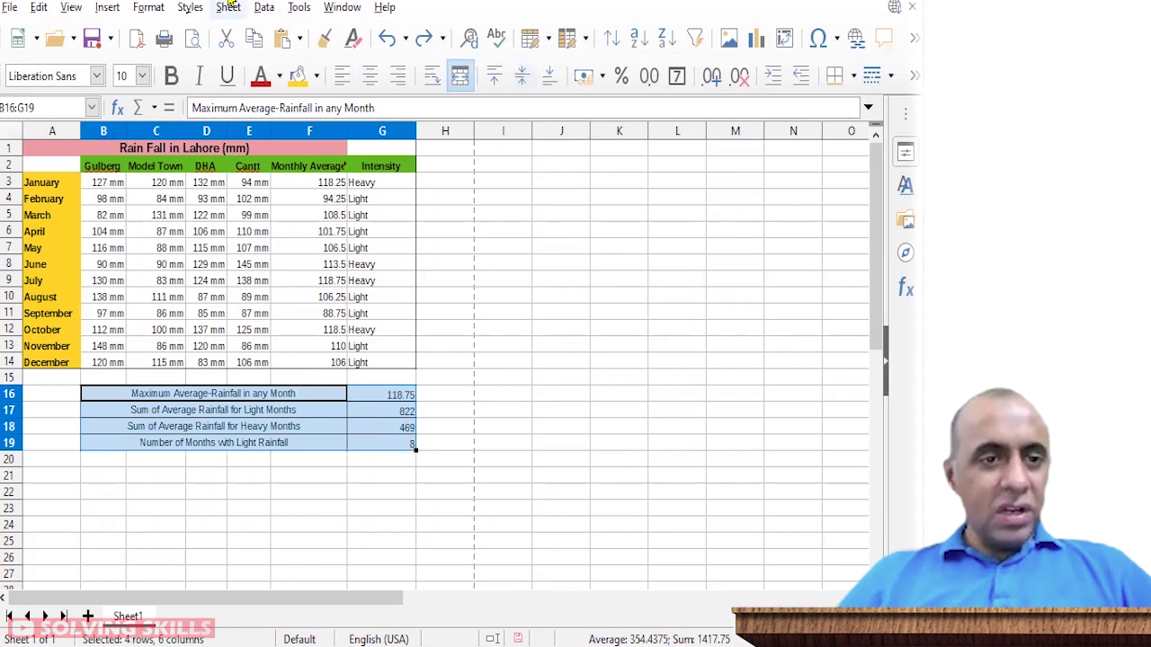
click(316, 76)
click(398, 260)
click(466, 505)
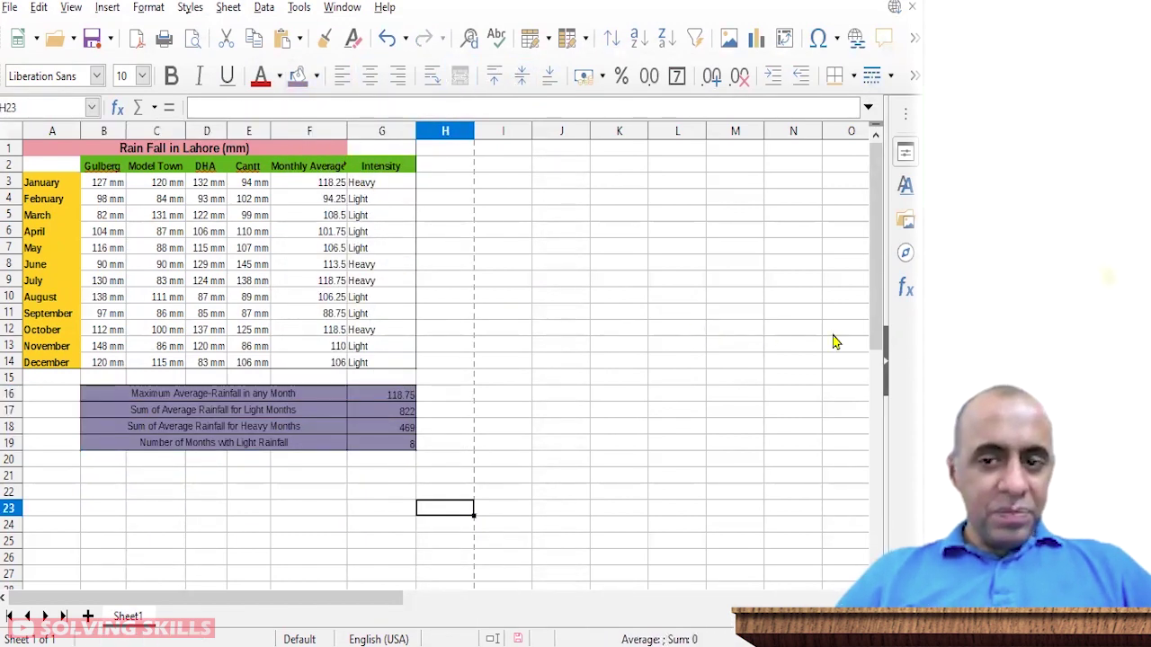
Step: Extend the merged, centered title Rain Fall in Lahore (mm) across A1:G1 to include the Intensity column
click(445, 166)
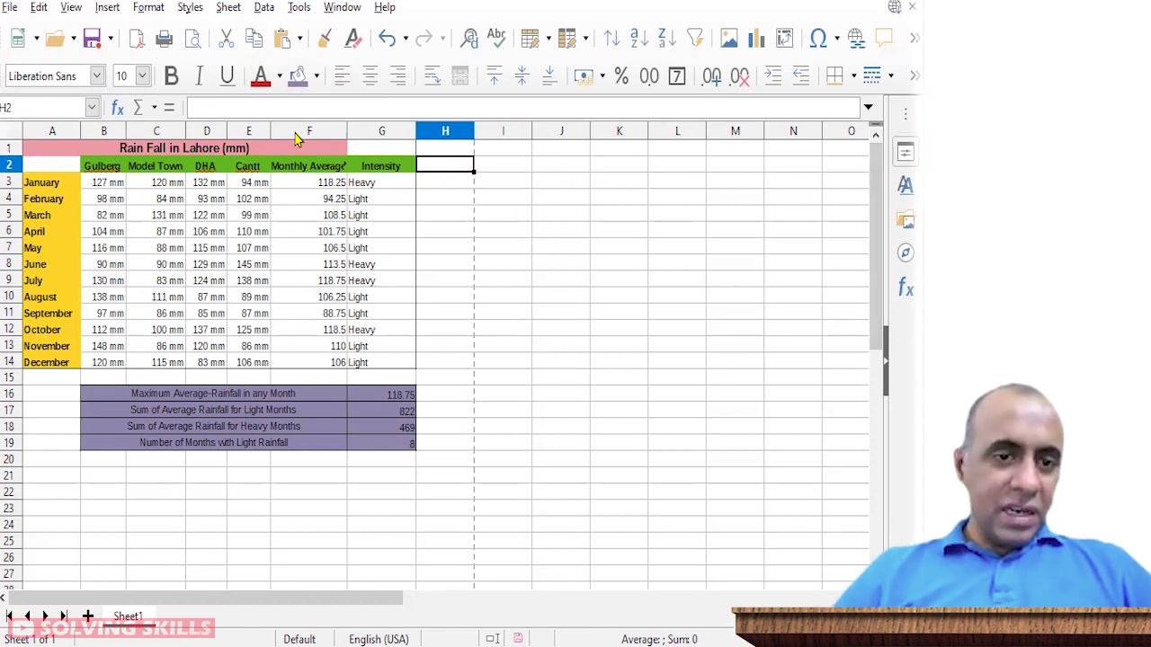
drag(311, 152, 379, 155)
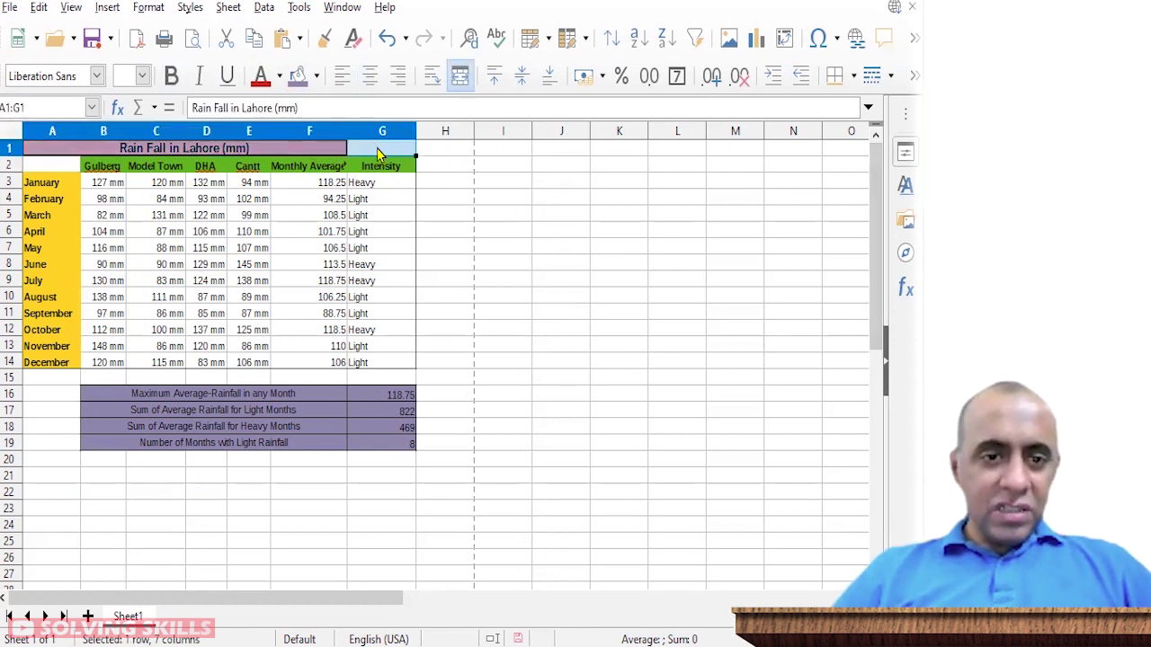
click(461, 83)
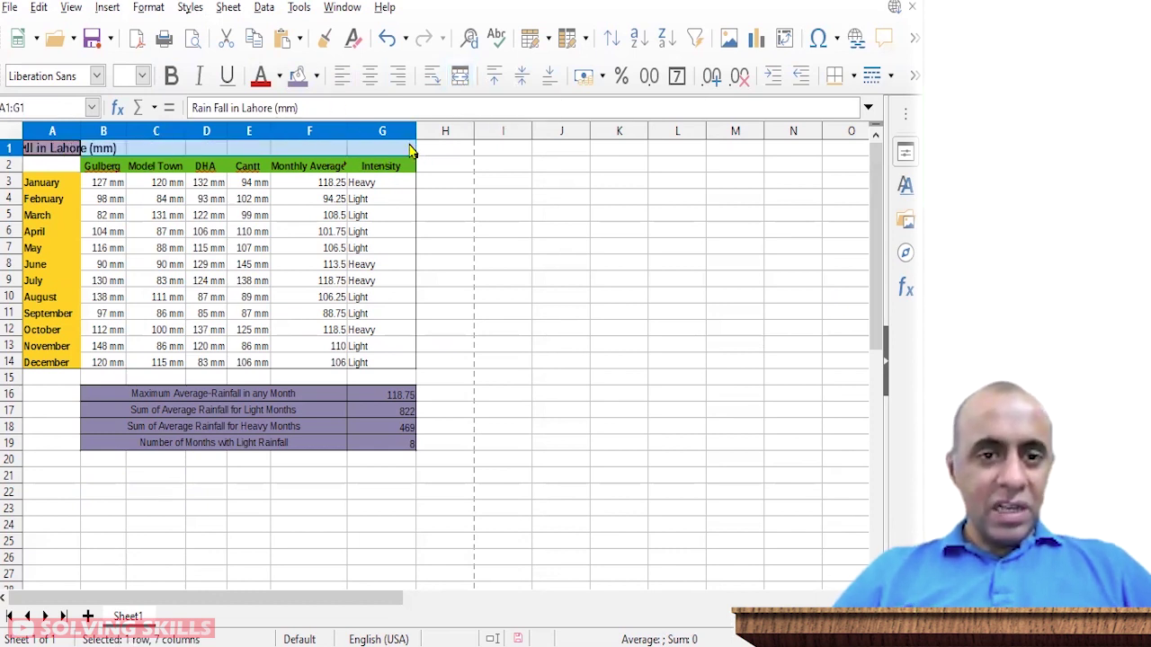
click(461, 79)
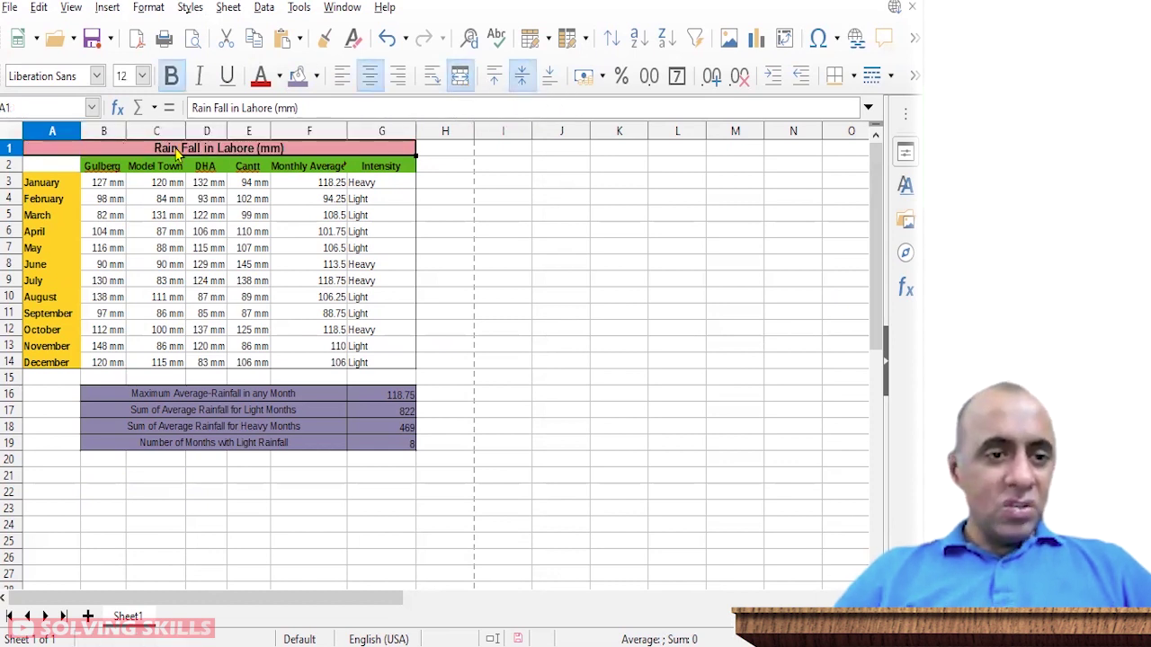
click(337, 283)
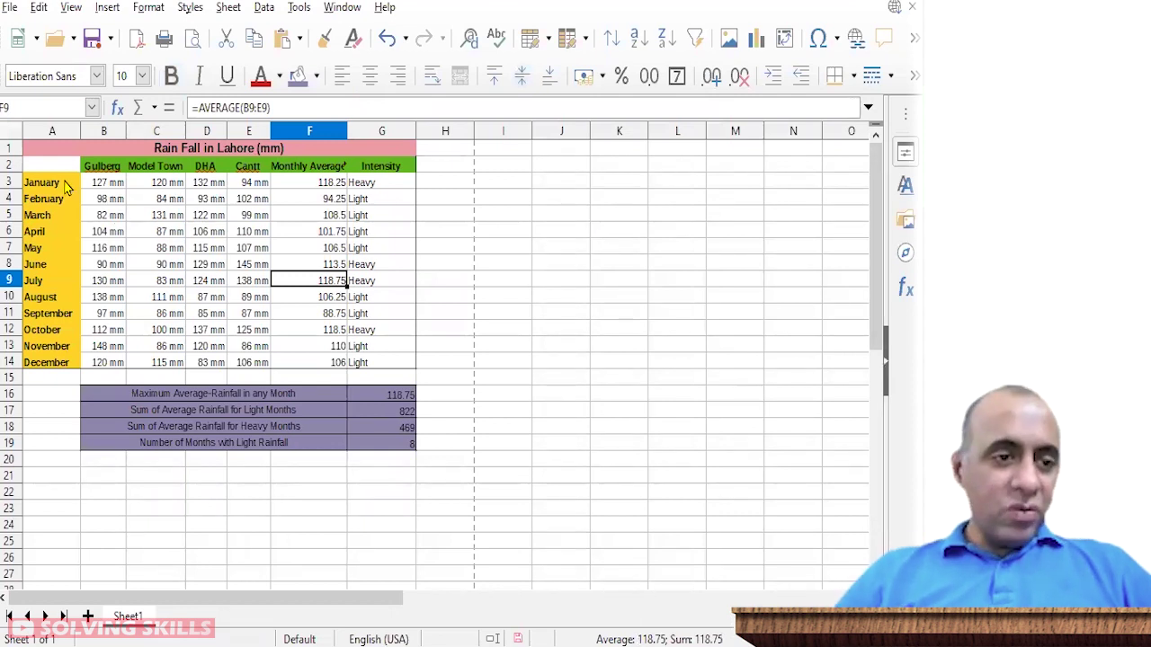
Step: Insert a normal pie chart with realistic 3-D look from the months in A3:A14 and the monthly averages in F3:F14
drag(65, 186, 63, 363)
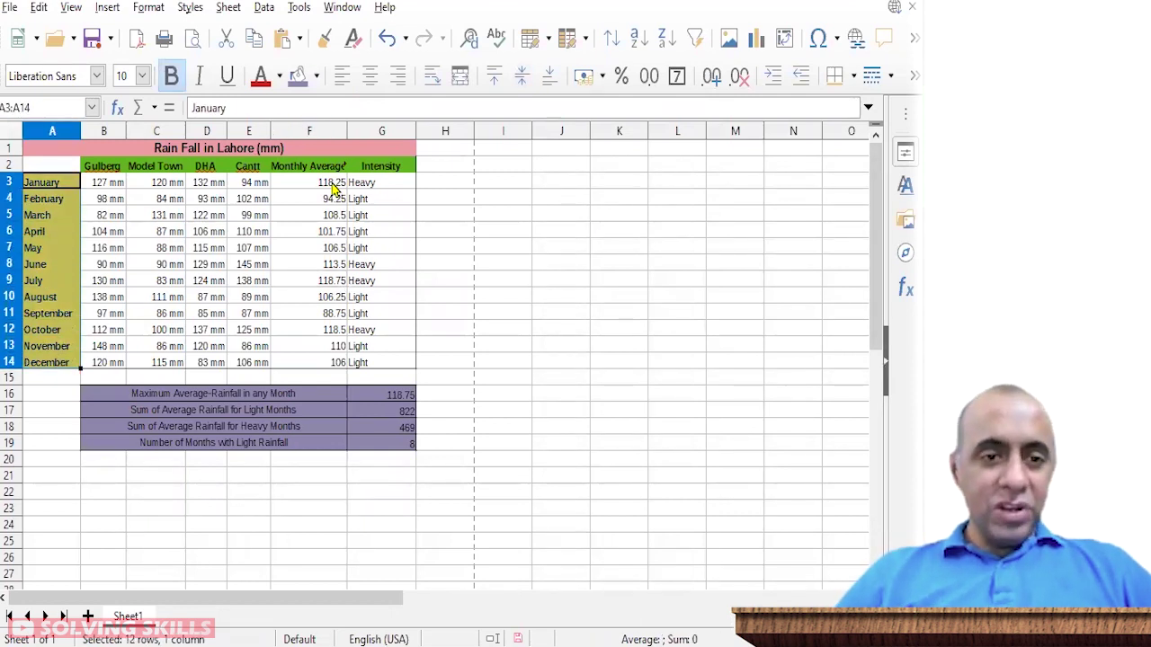
drag(328, 191, 327, 363)
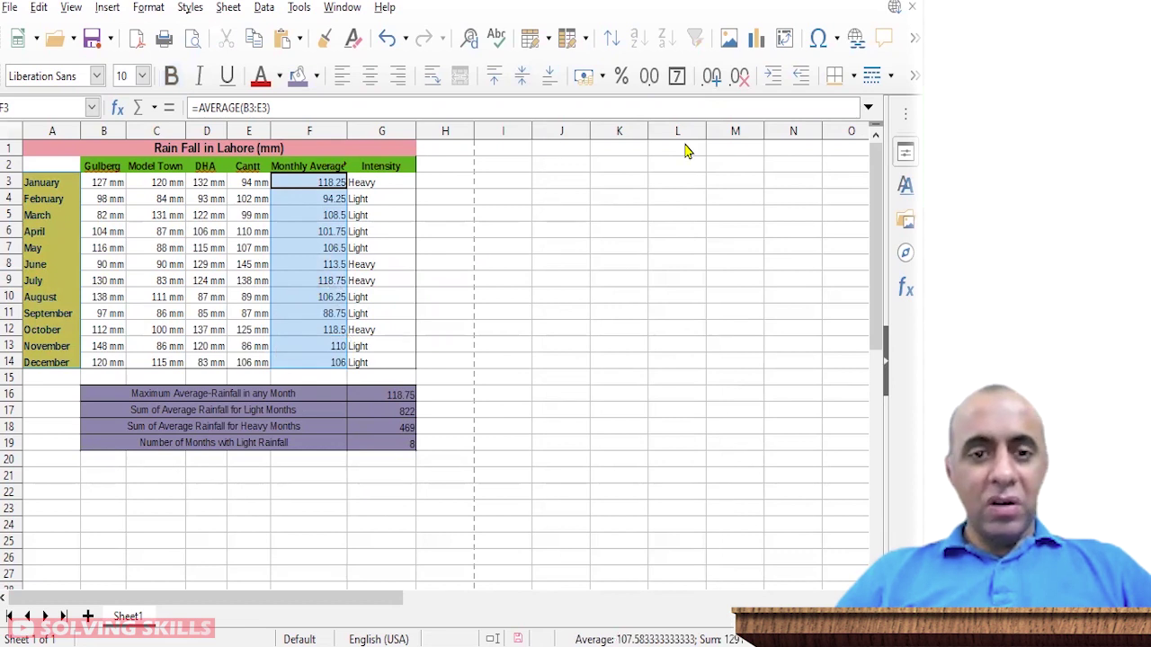
click(758, 39)
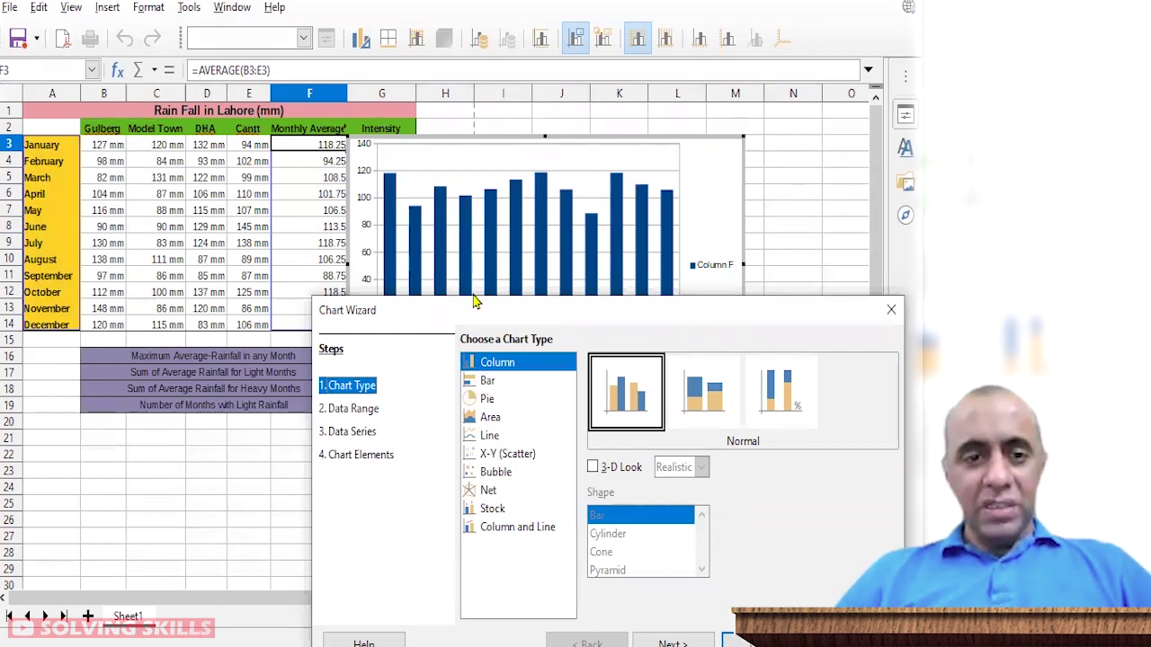
drag(475, 302, 381, 40)
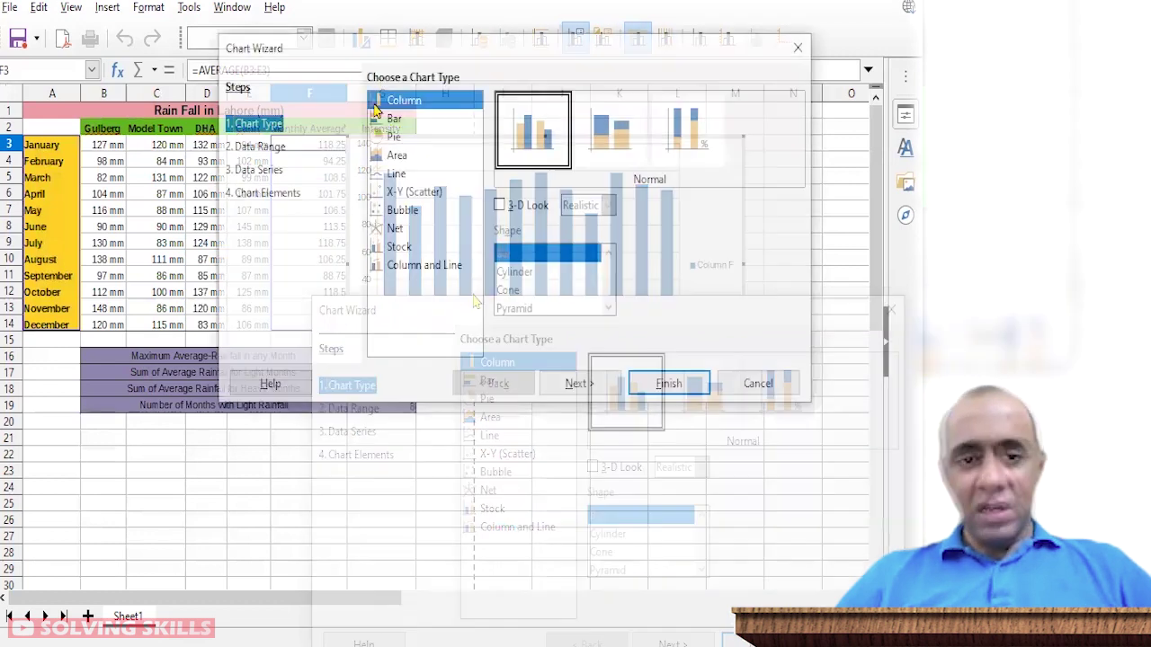
click(393, 138)
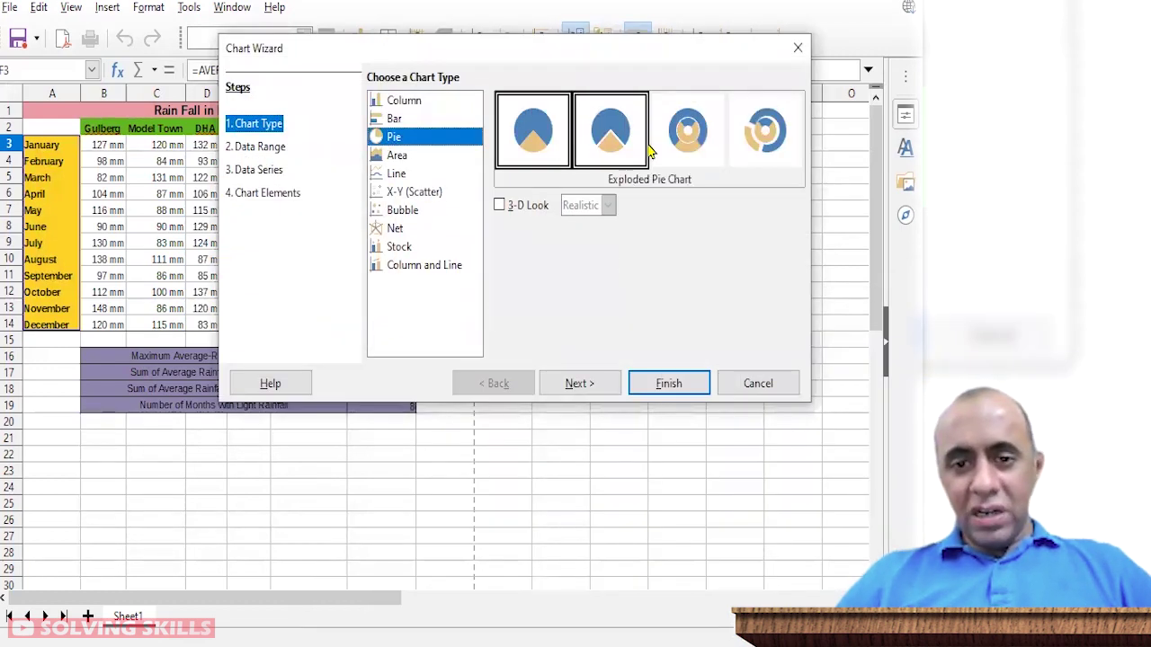
click(500, 206)
click(500, 206)
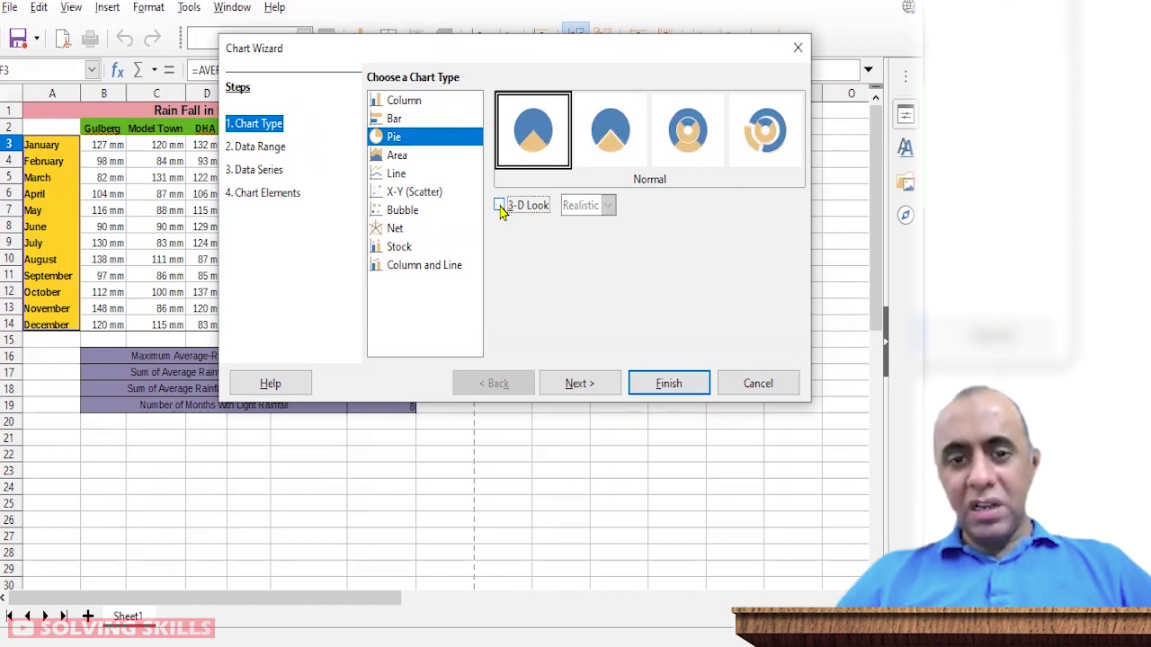
click(500, 206)
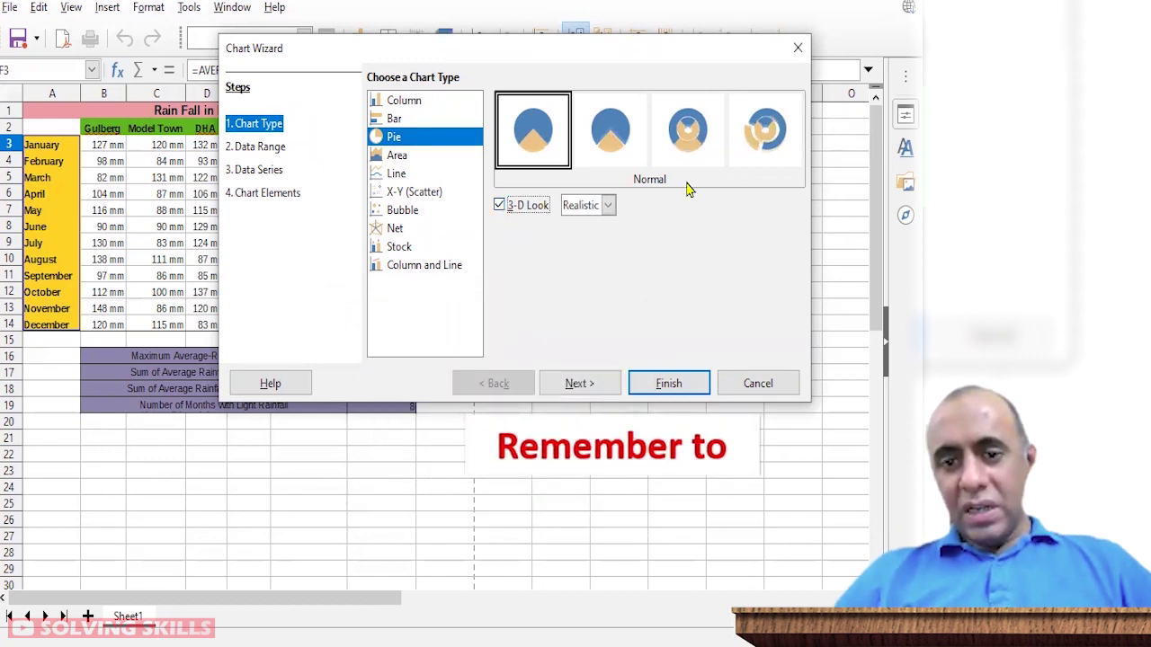
click(665, 384)
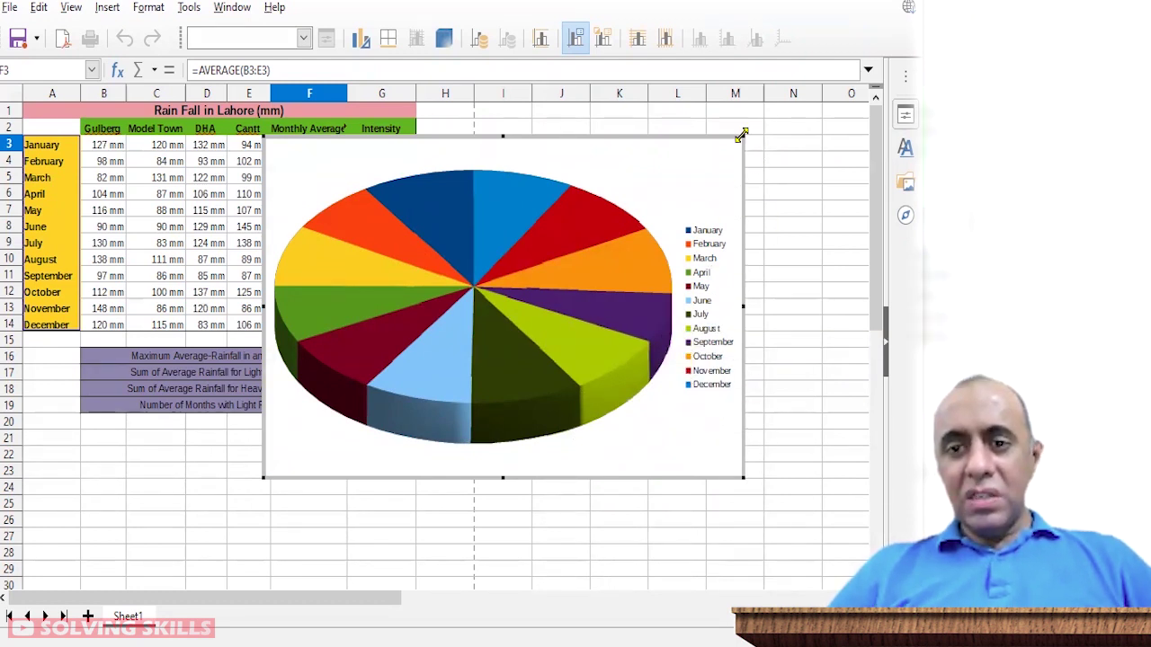
Step: Shrink the pie chart and place it beside the Intensity column, covering about H2 to L14, and return to cell A1
drag(741, 135, 593, 212)
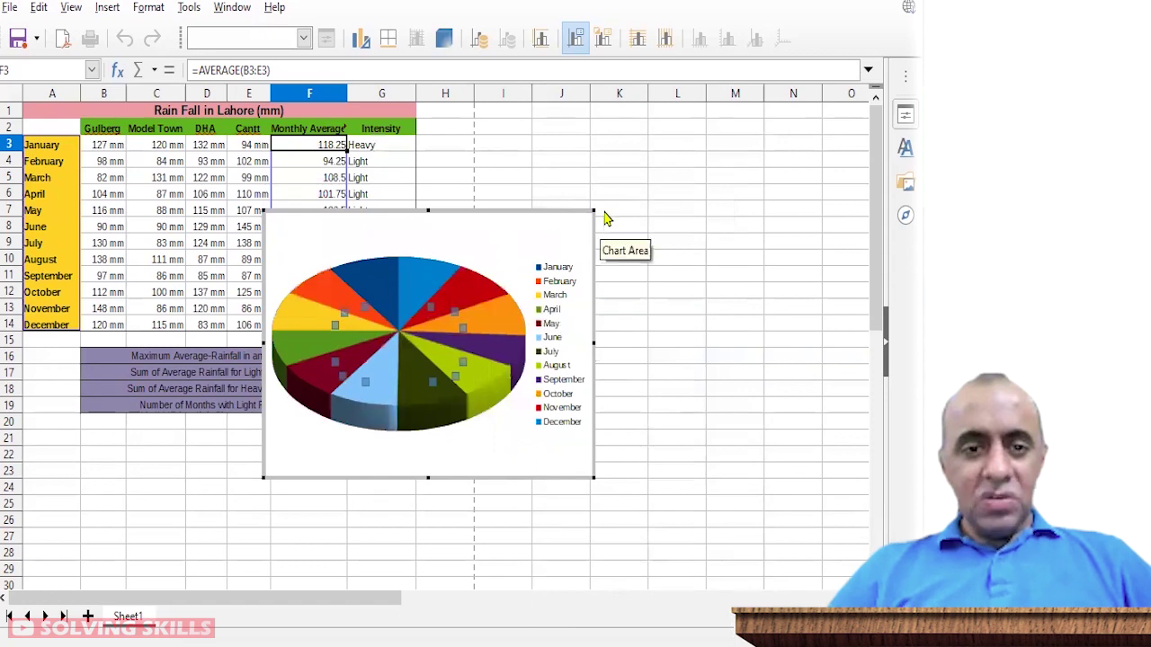
click(782, 244)
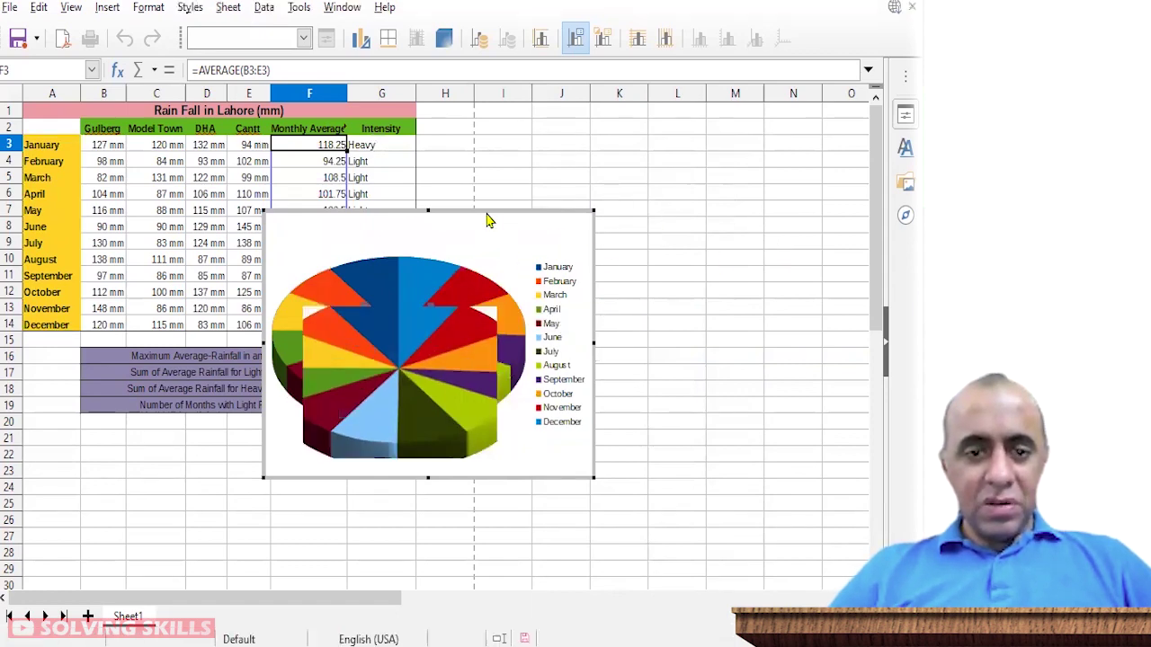
mouse_move(488, 277)
mouse_down()
mouse_move(639, 230)
mouse_move(581, 172)
mouse_up()
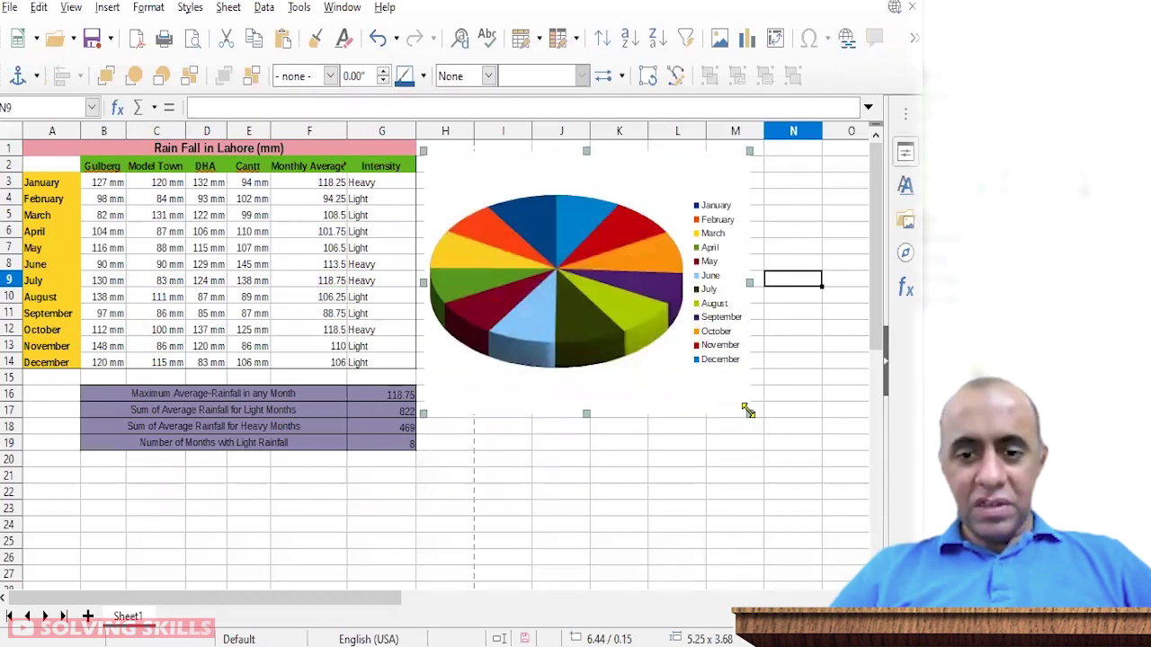
drag(748, 413, 531, 304)
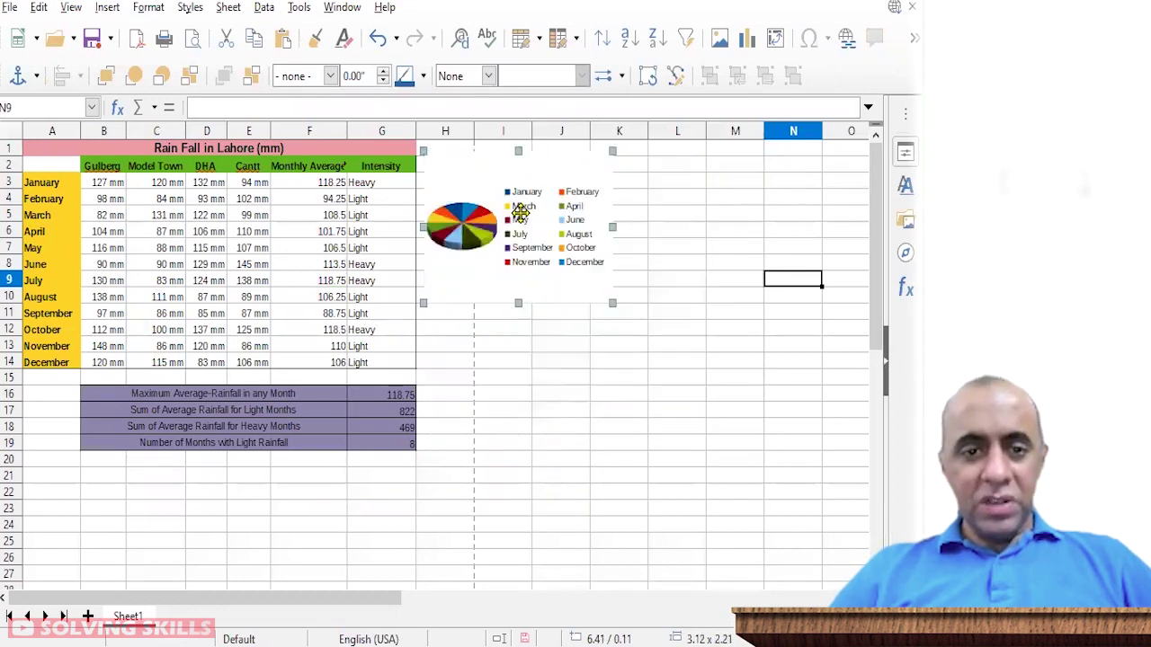
mouse_move(518, 208)
mouse_down()
mouse_move(545, 264)
mouse_move(517, 230)
mouse_up()
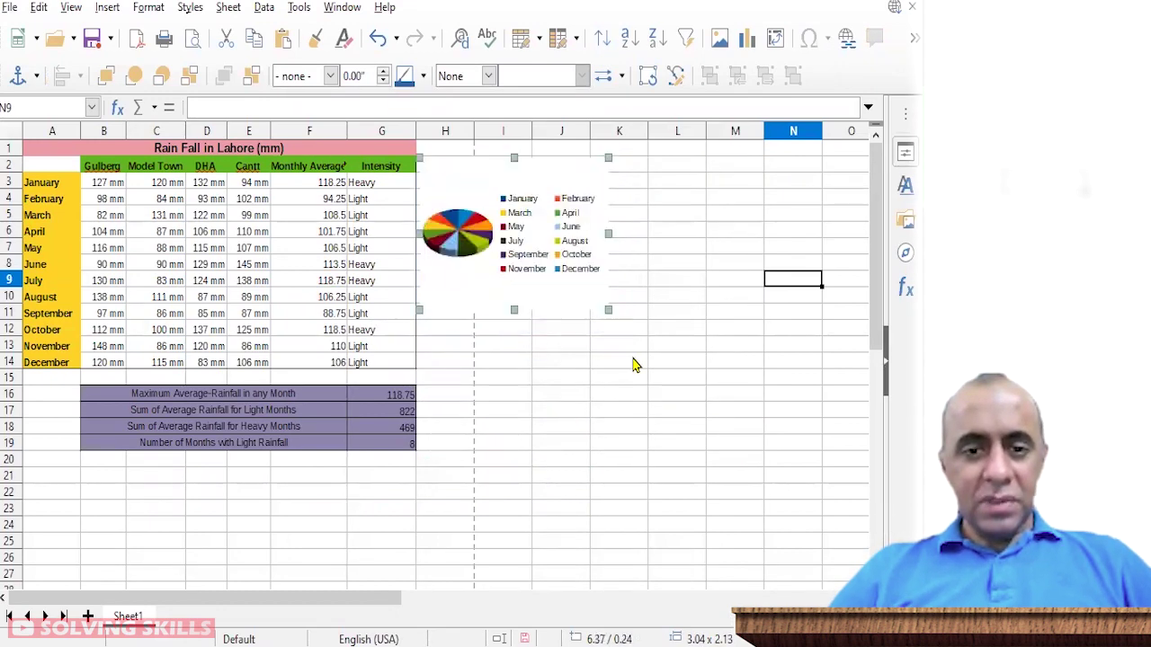
click(642, 457)
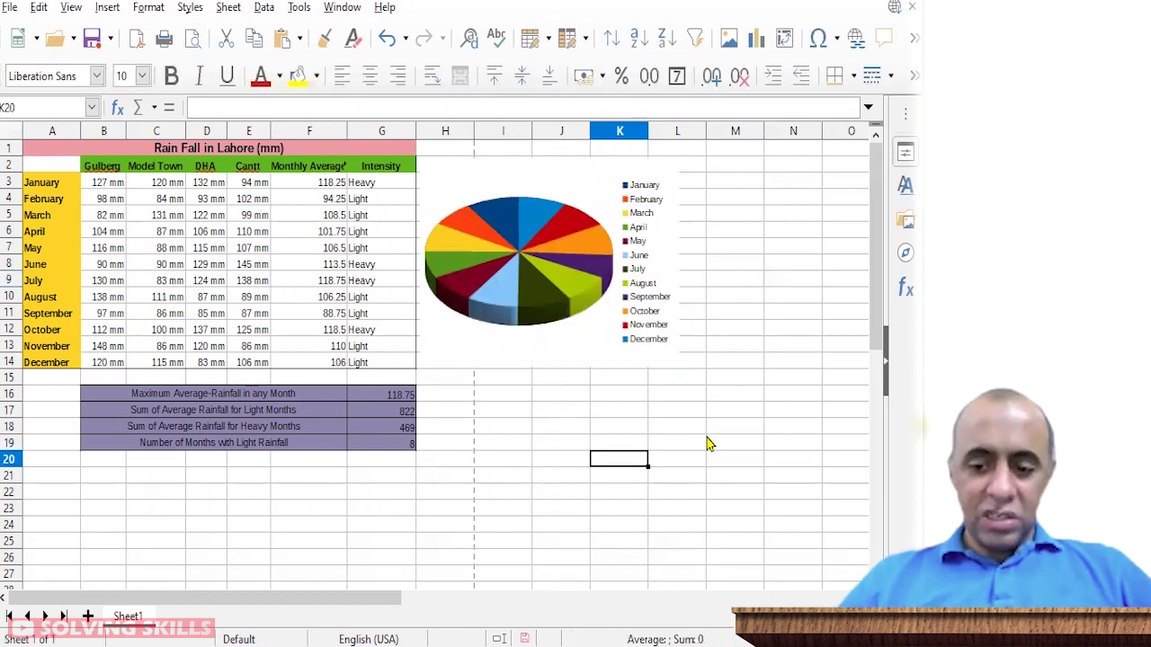
key(ctrl+Home)
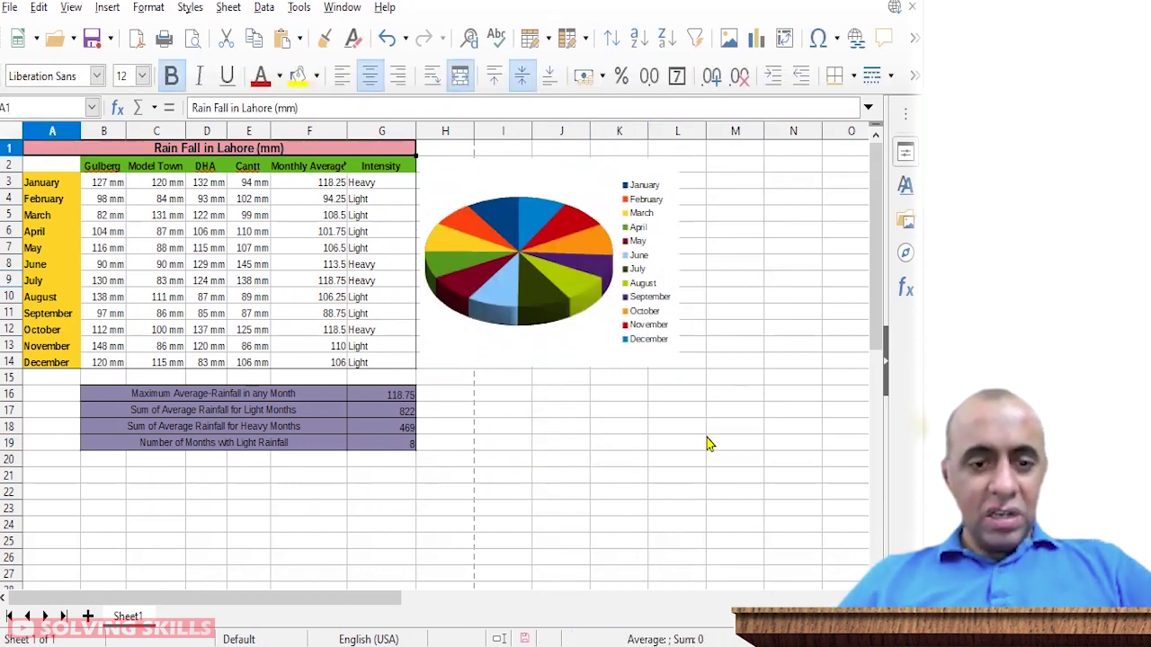